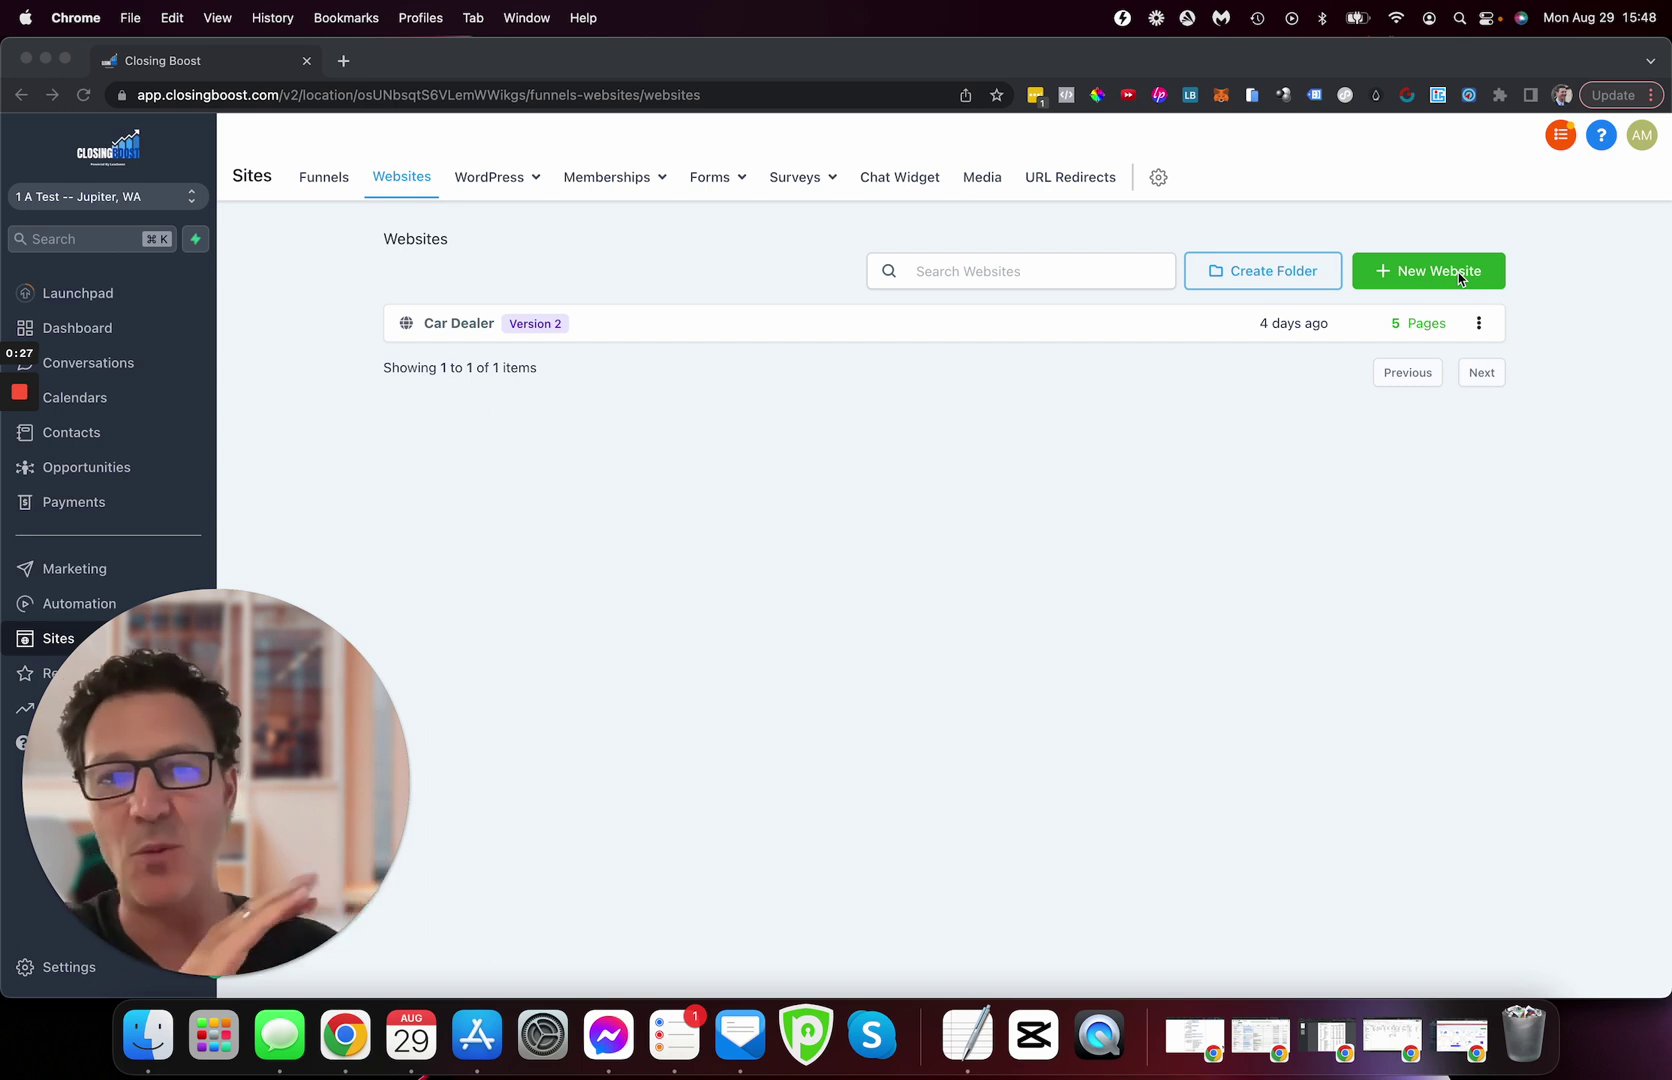
Open the Car Dealer site to list its Home, About Us, New Car Showroom, Portfolio and Contact Us pages.
left_click(469, 334)
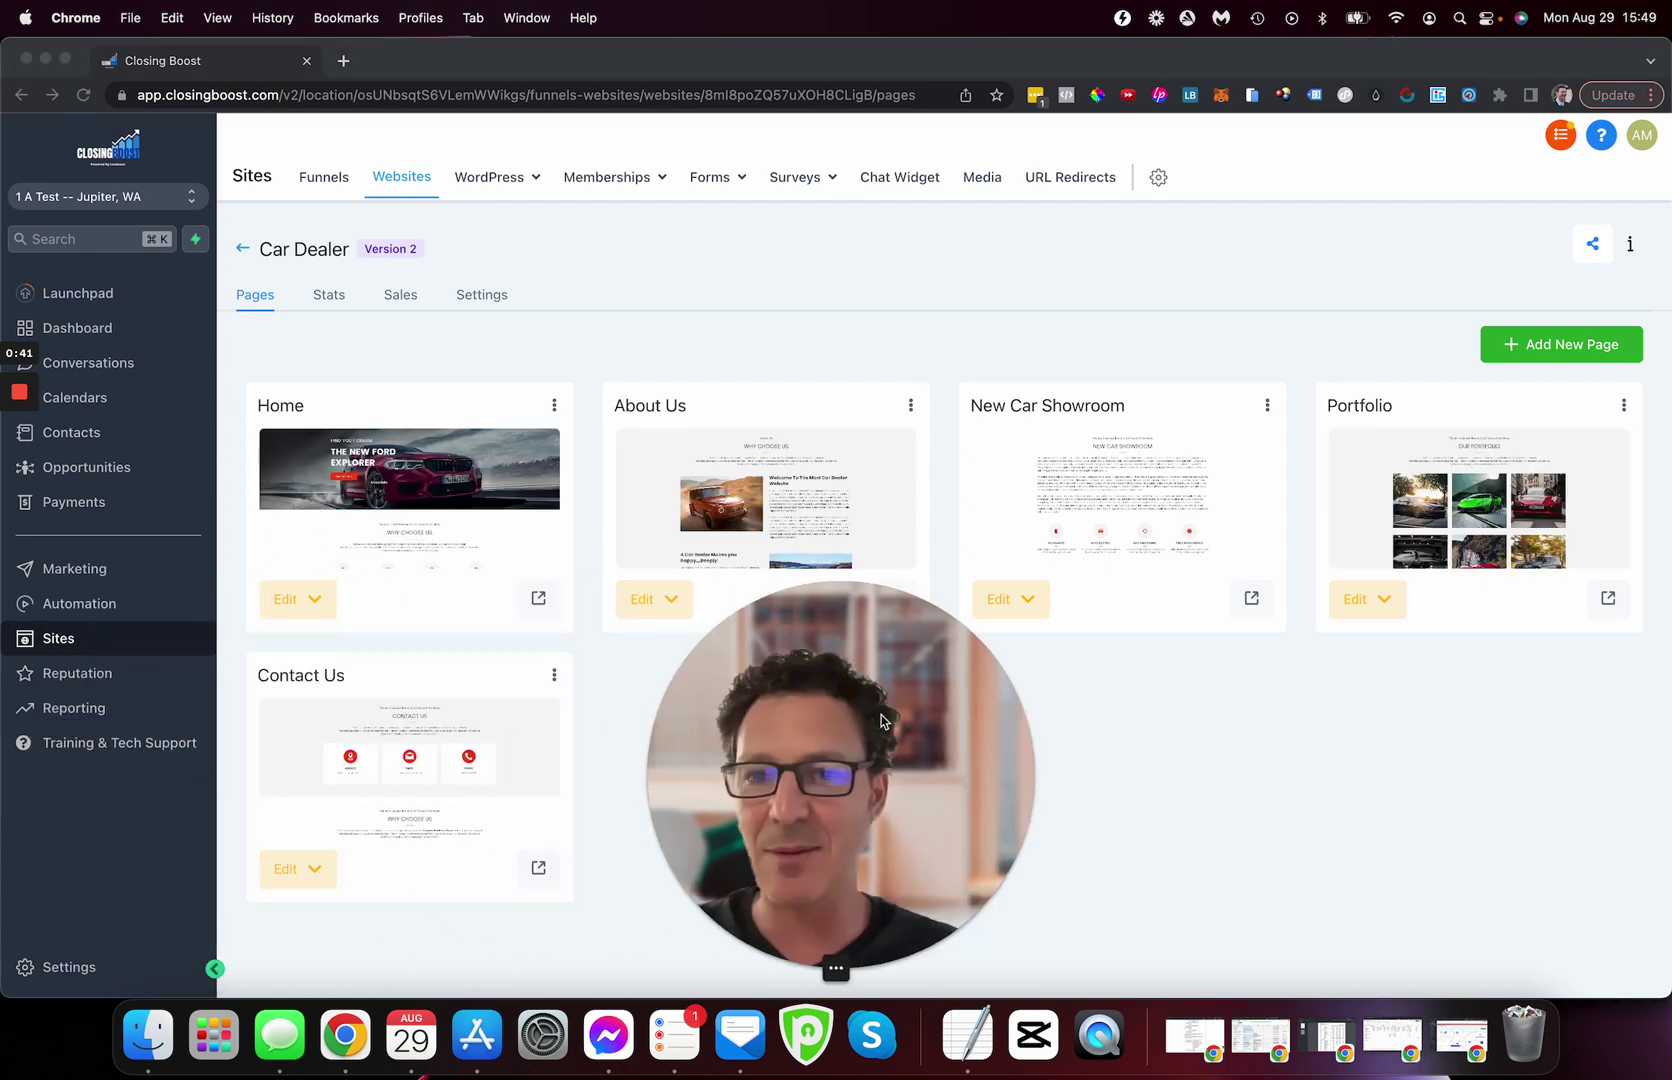
Open the Car Dealer Home page in the funnel builder via Edit Page.
left_click(285, 600)
left_click(292, 600)
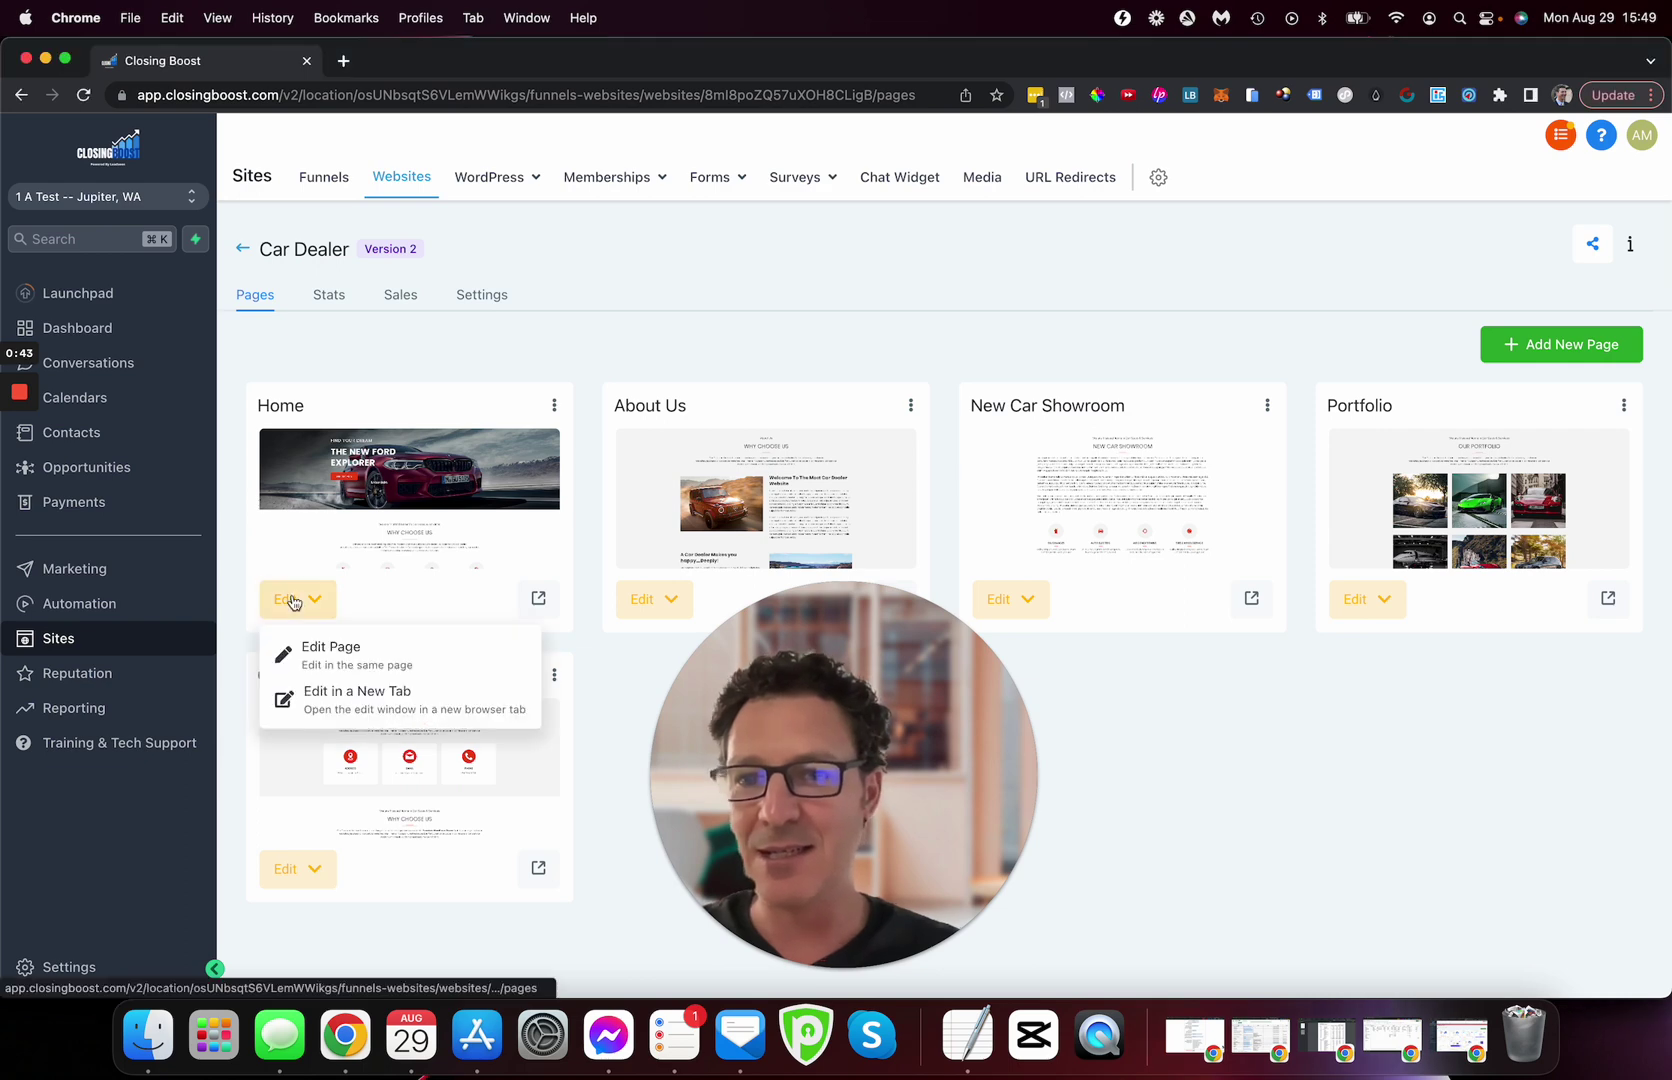
left_click(305, 645)
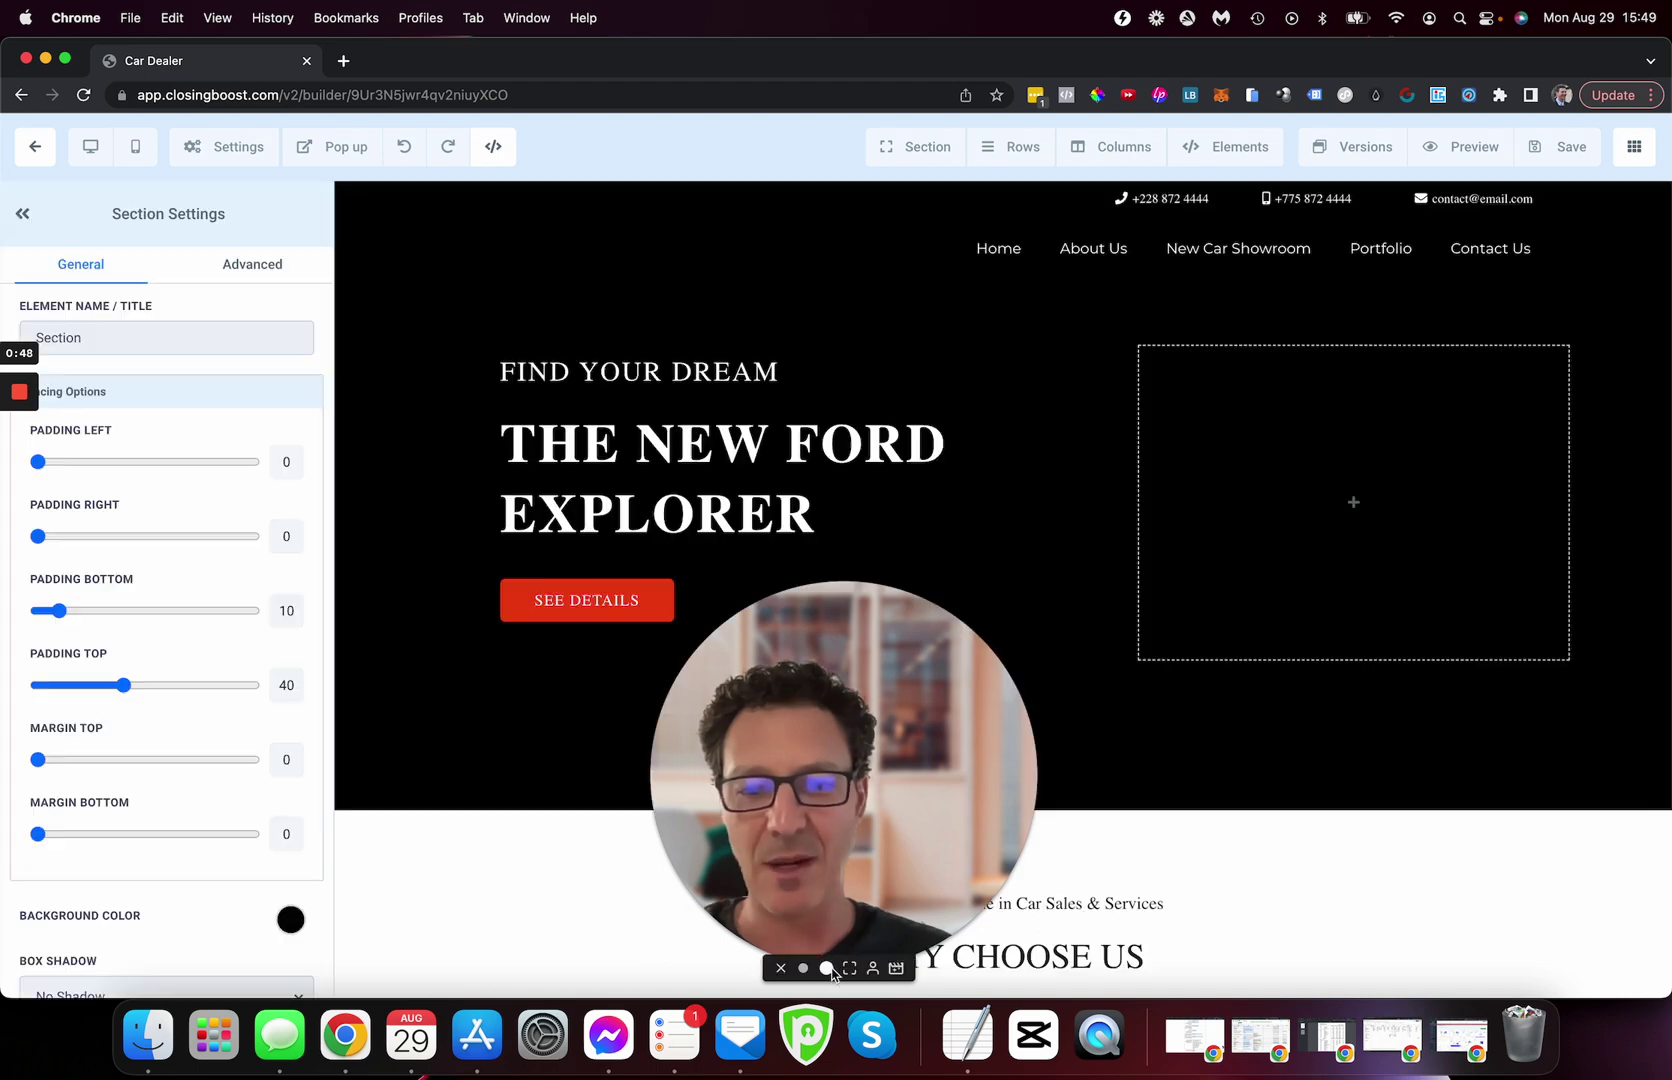
Look through the LT Salon Car template sections of the Home page and return to the top.
left_click(804, 969)
left_click(803, 968)
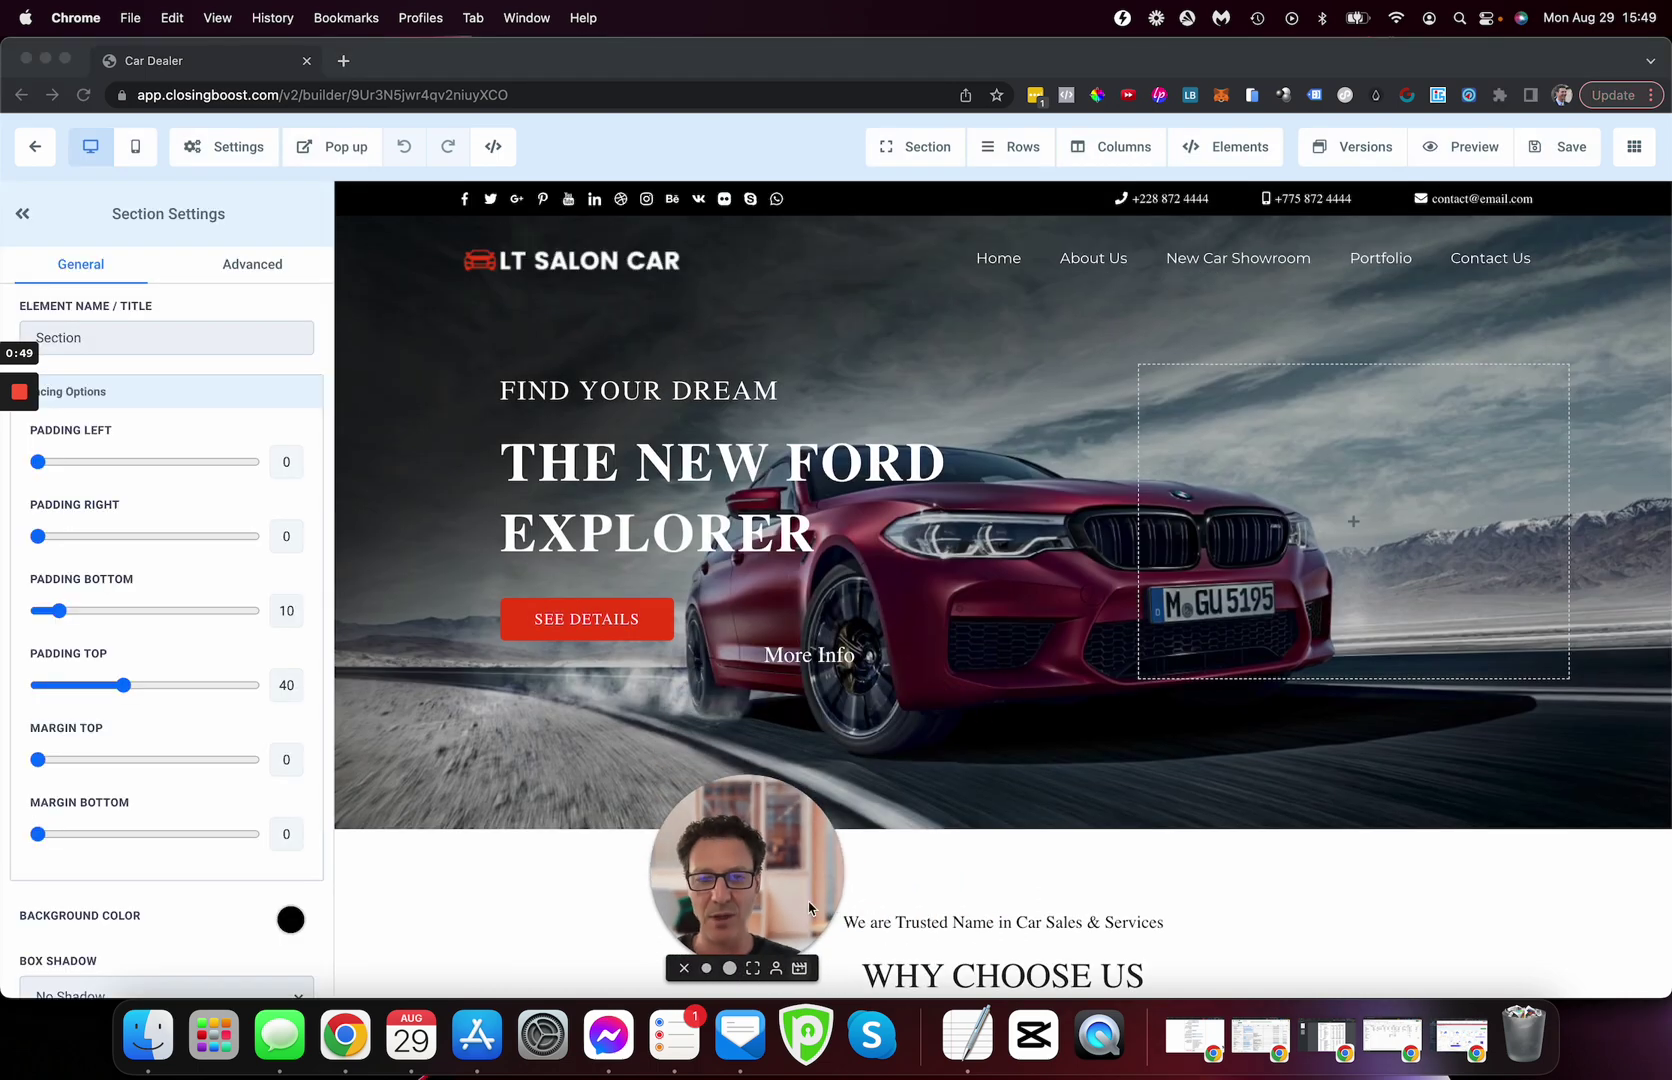
left_click_drag(747, 870, 121, 870)
scroll(637, 661, "down", 15)
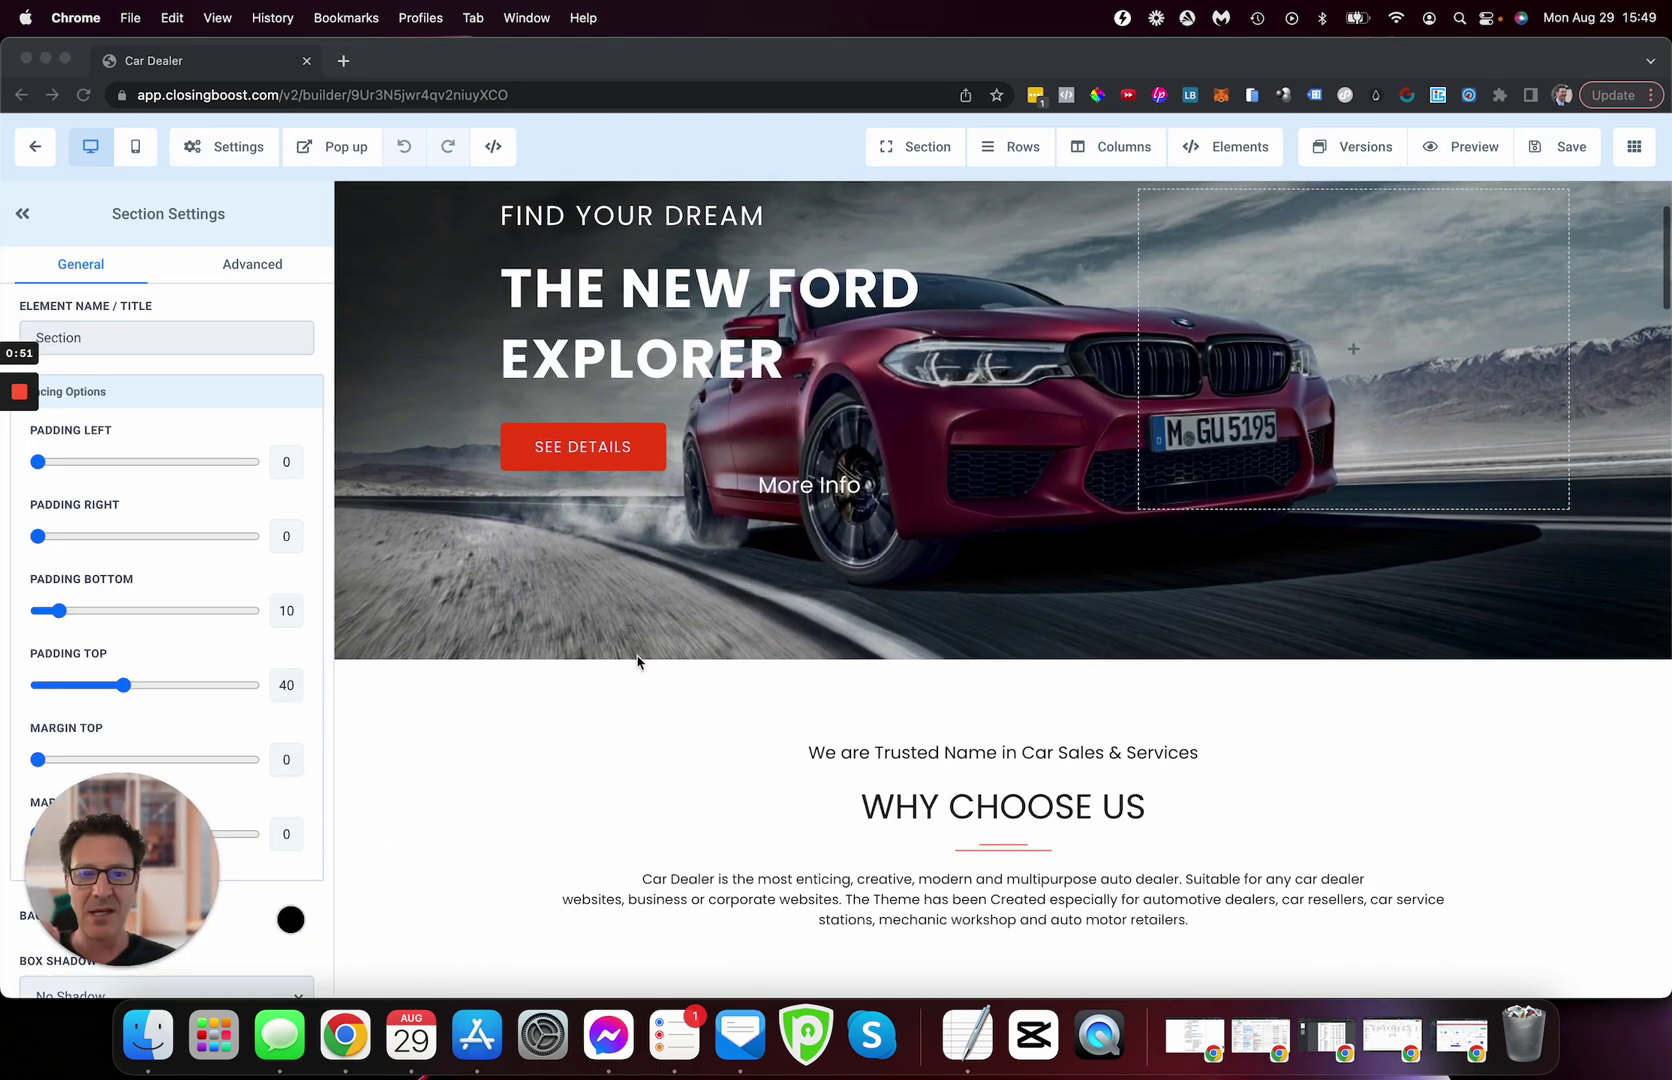
scroll(637, 661, "down", 20)
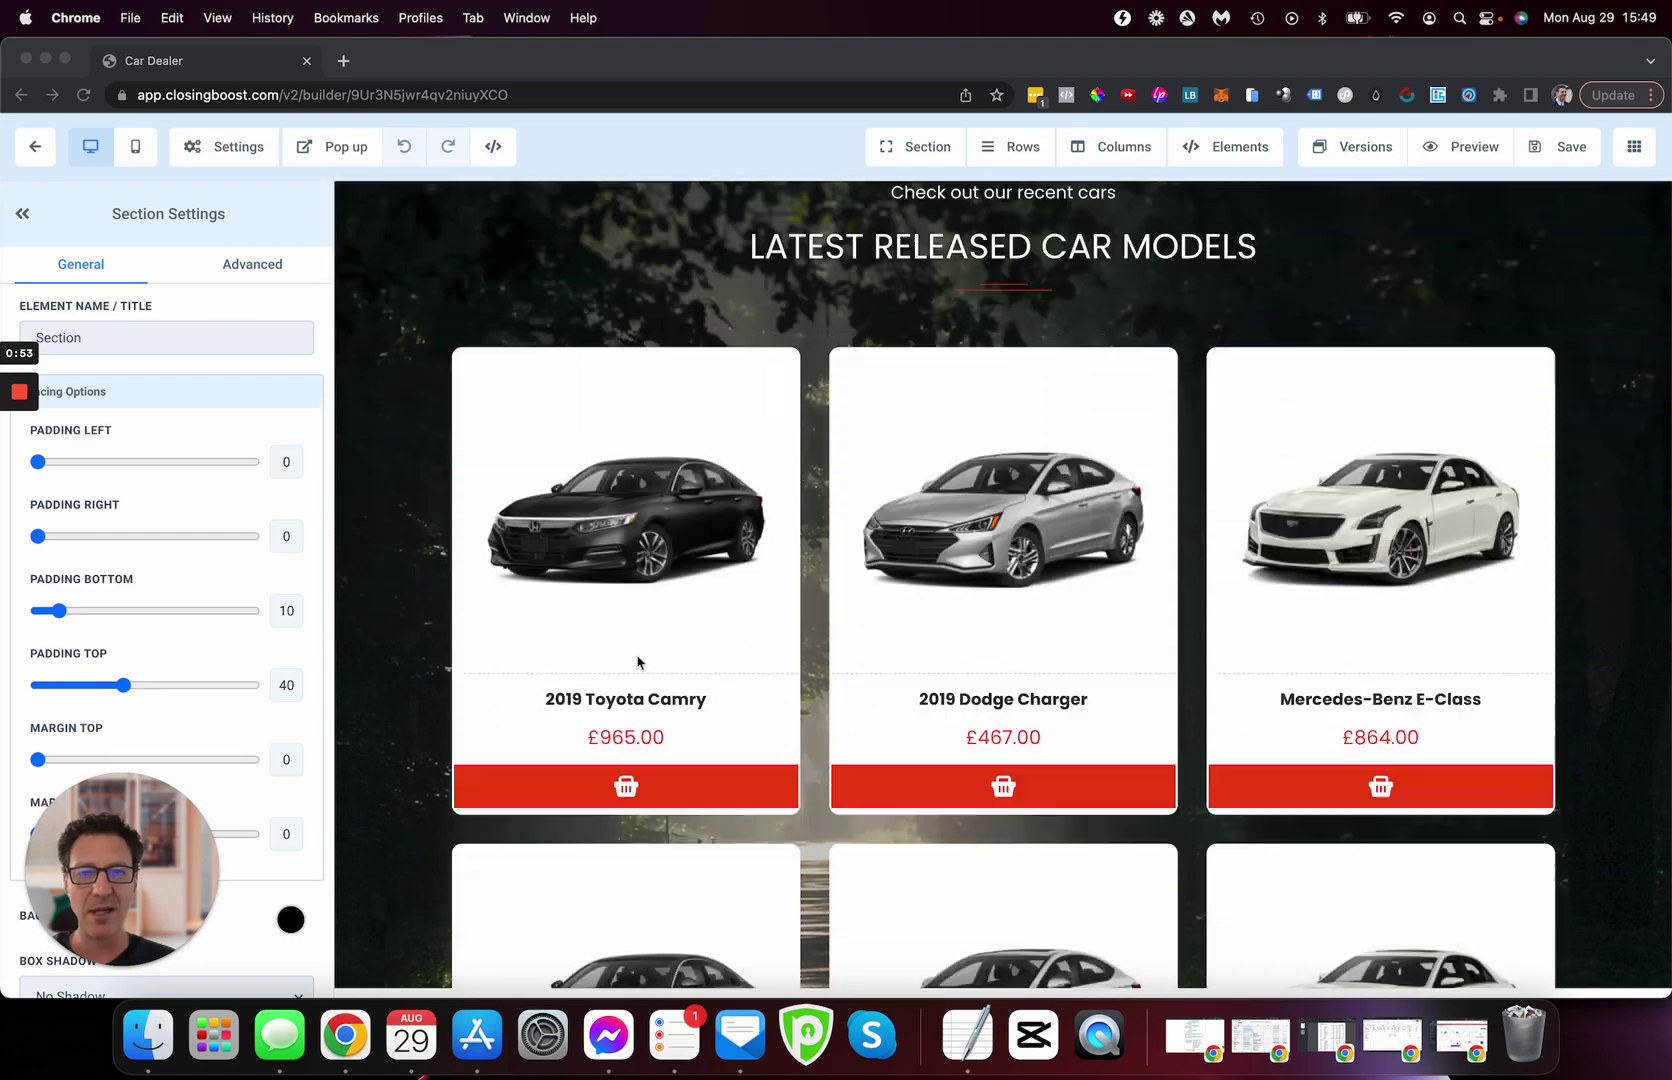
scroll(637, 661, "down", 10)
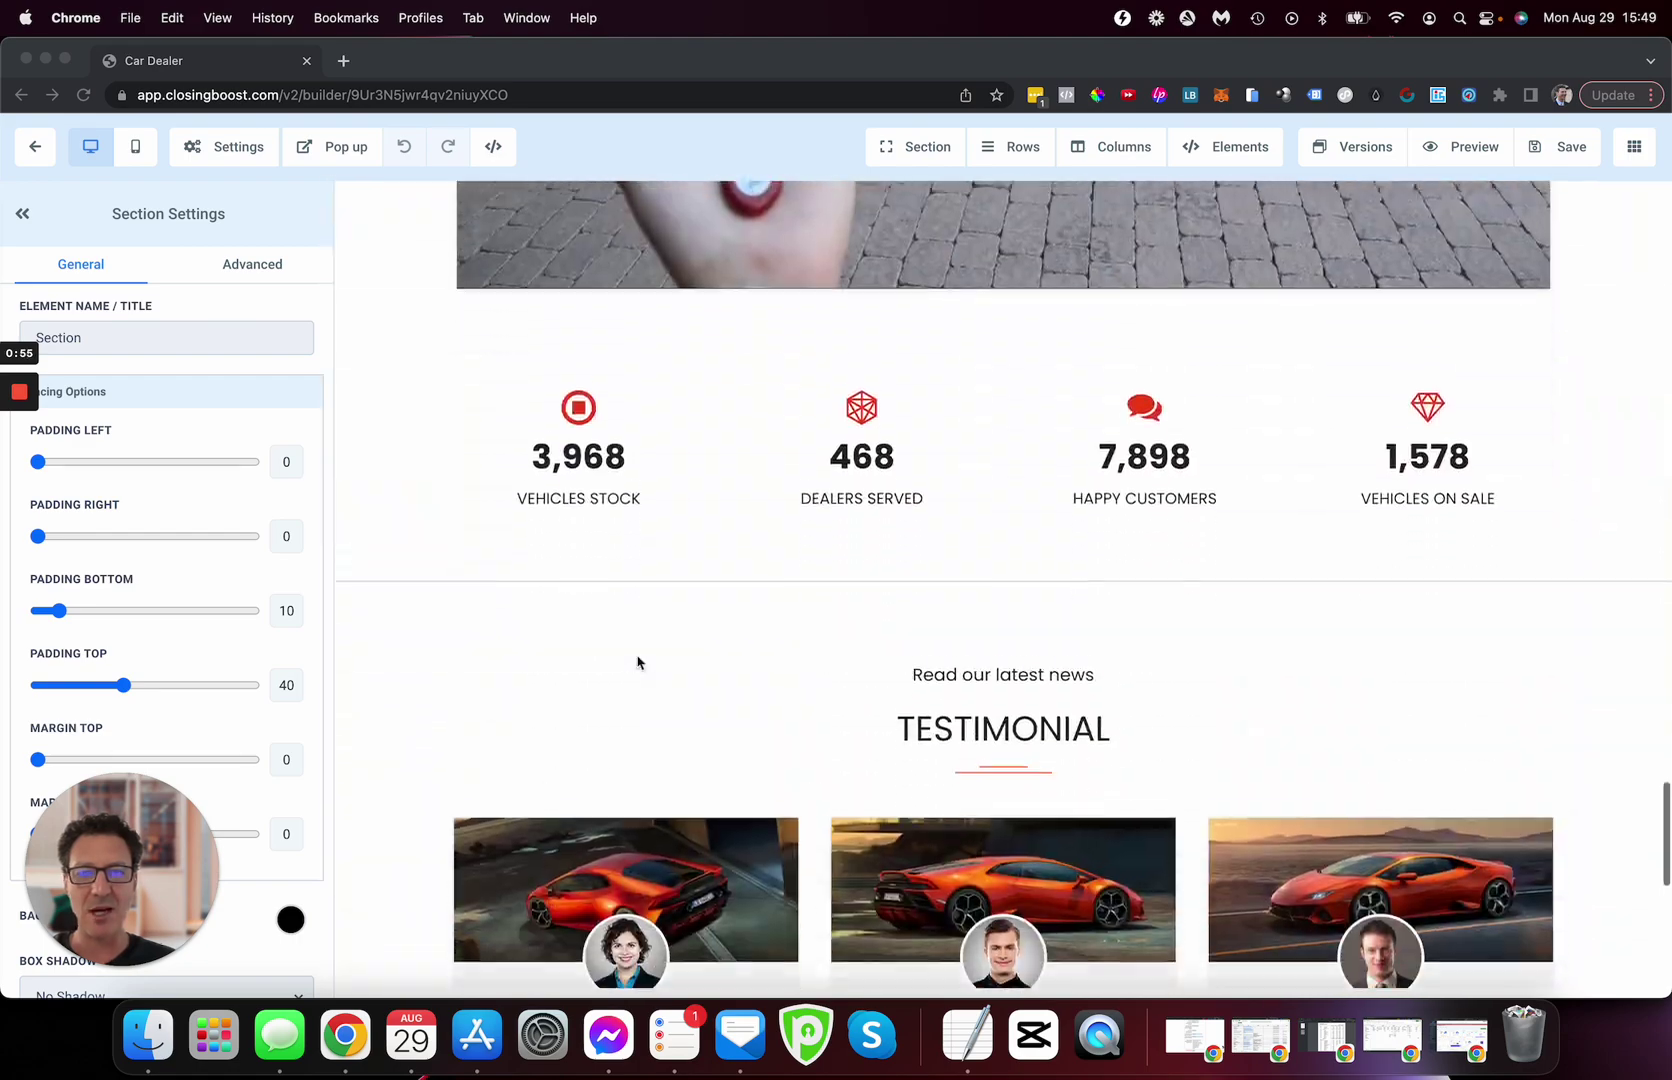
scroll(637, 661, "up", 20)
scroll(637, 661, "up", 15)
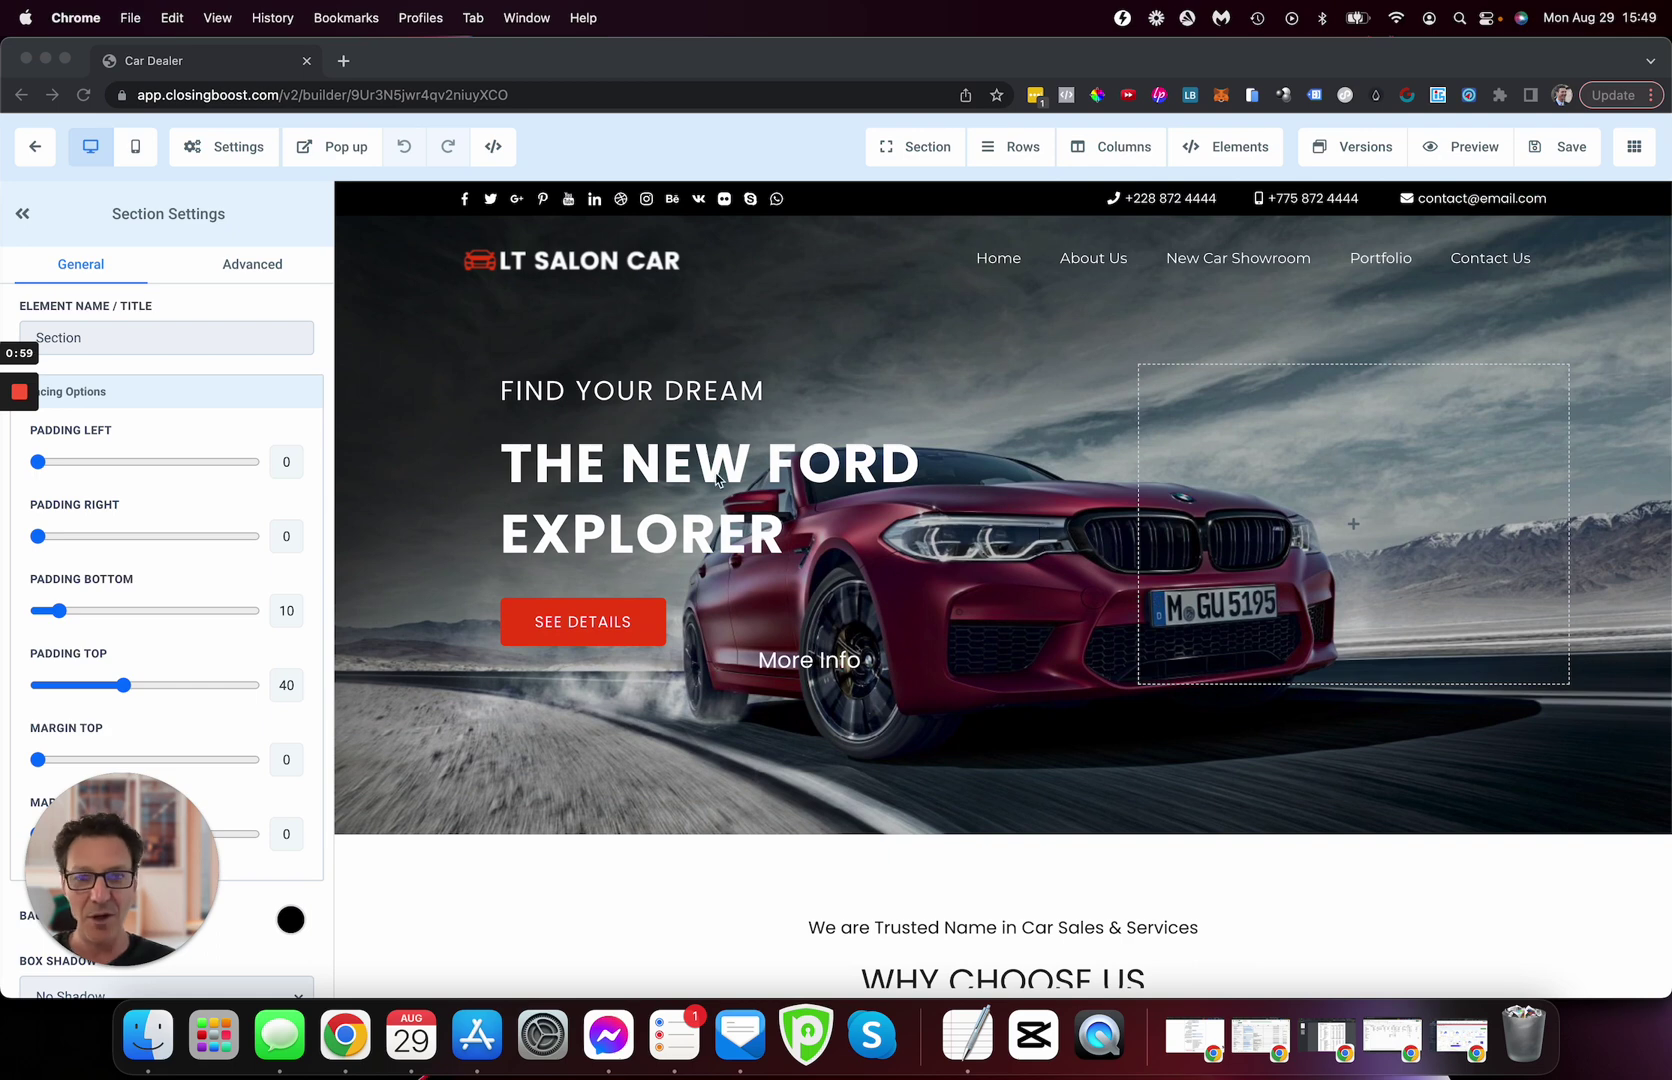
Replace the hero headline THE NEW FORD EXPLORER with THE BMW AWESOME CAR.
double_click(706, 470)
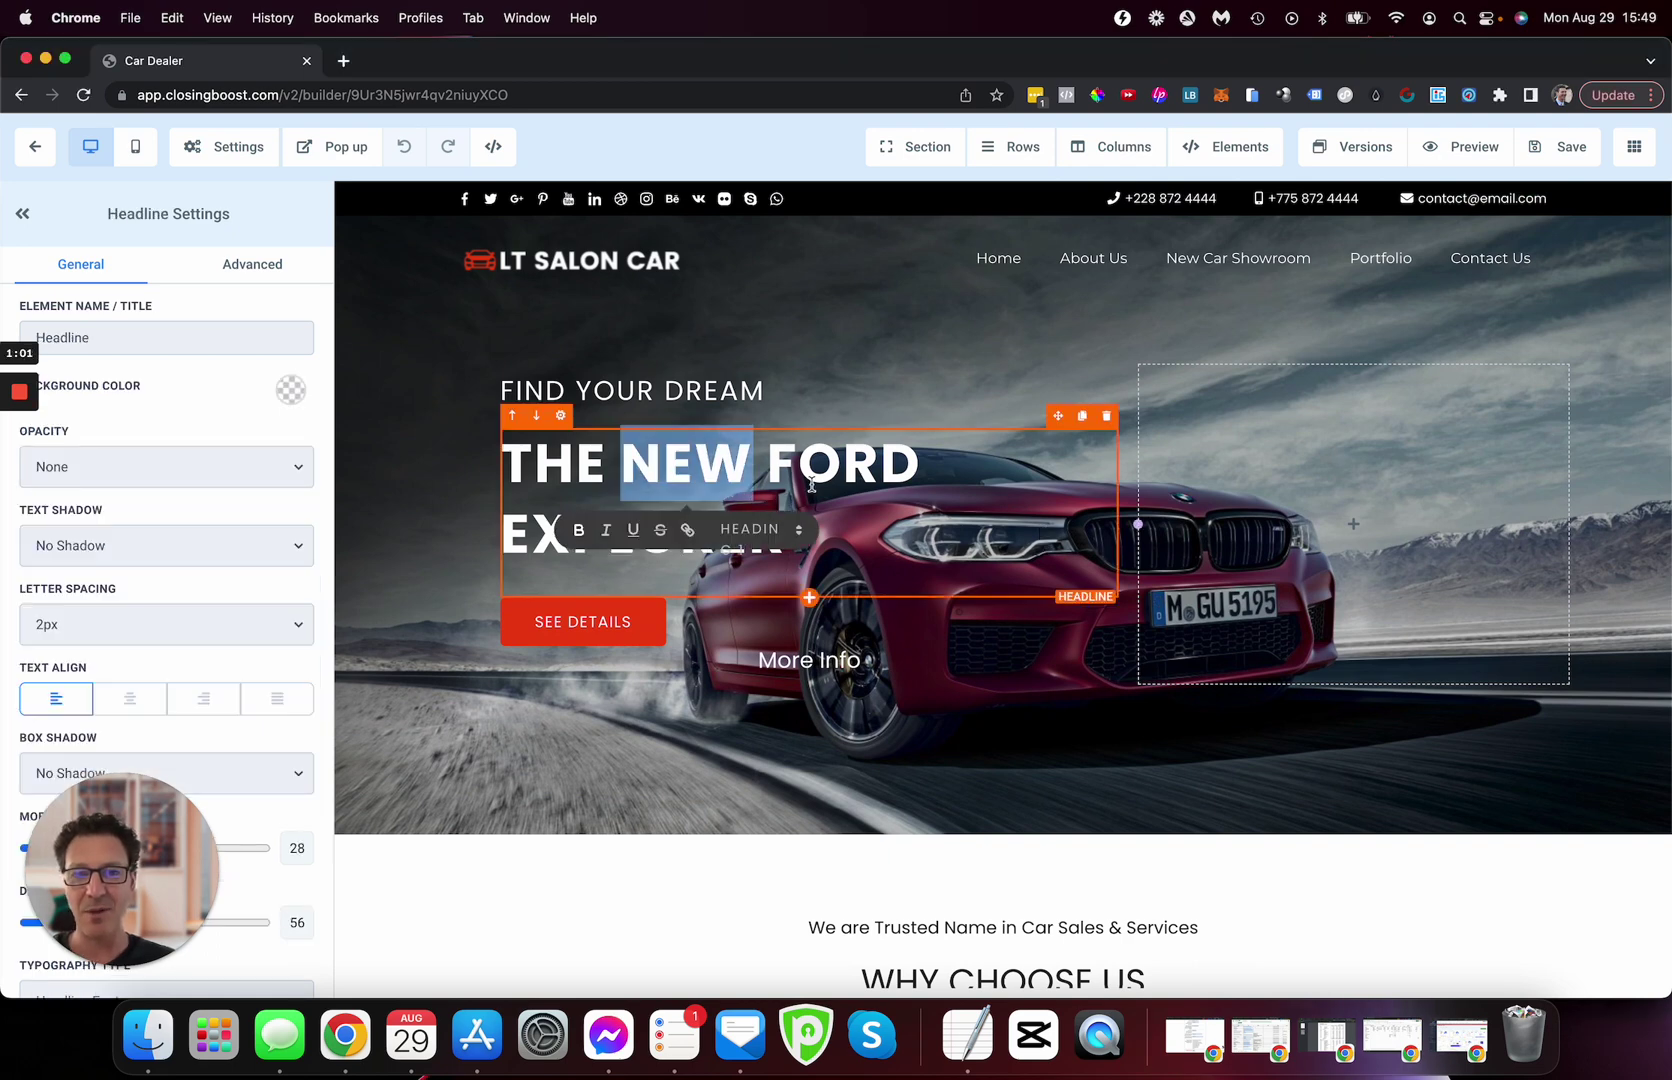
left_click(912, 470)
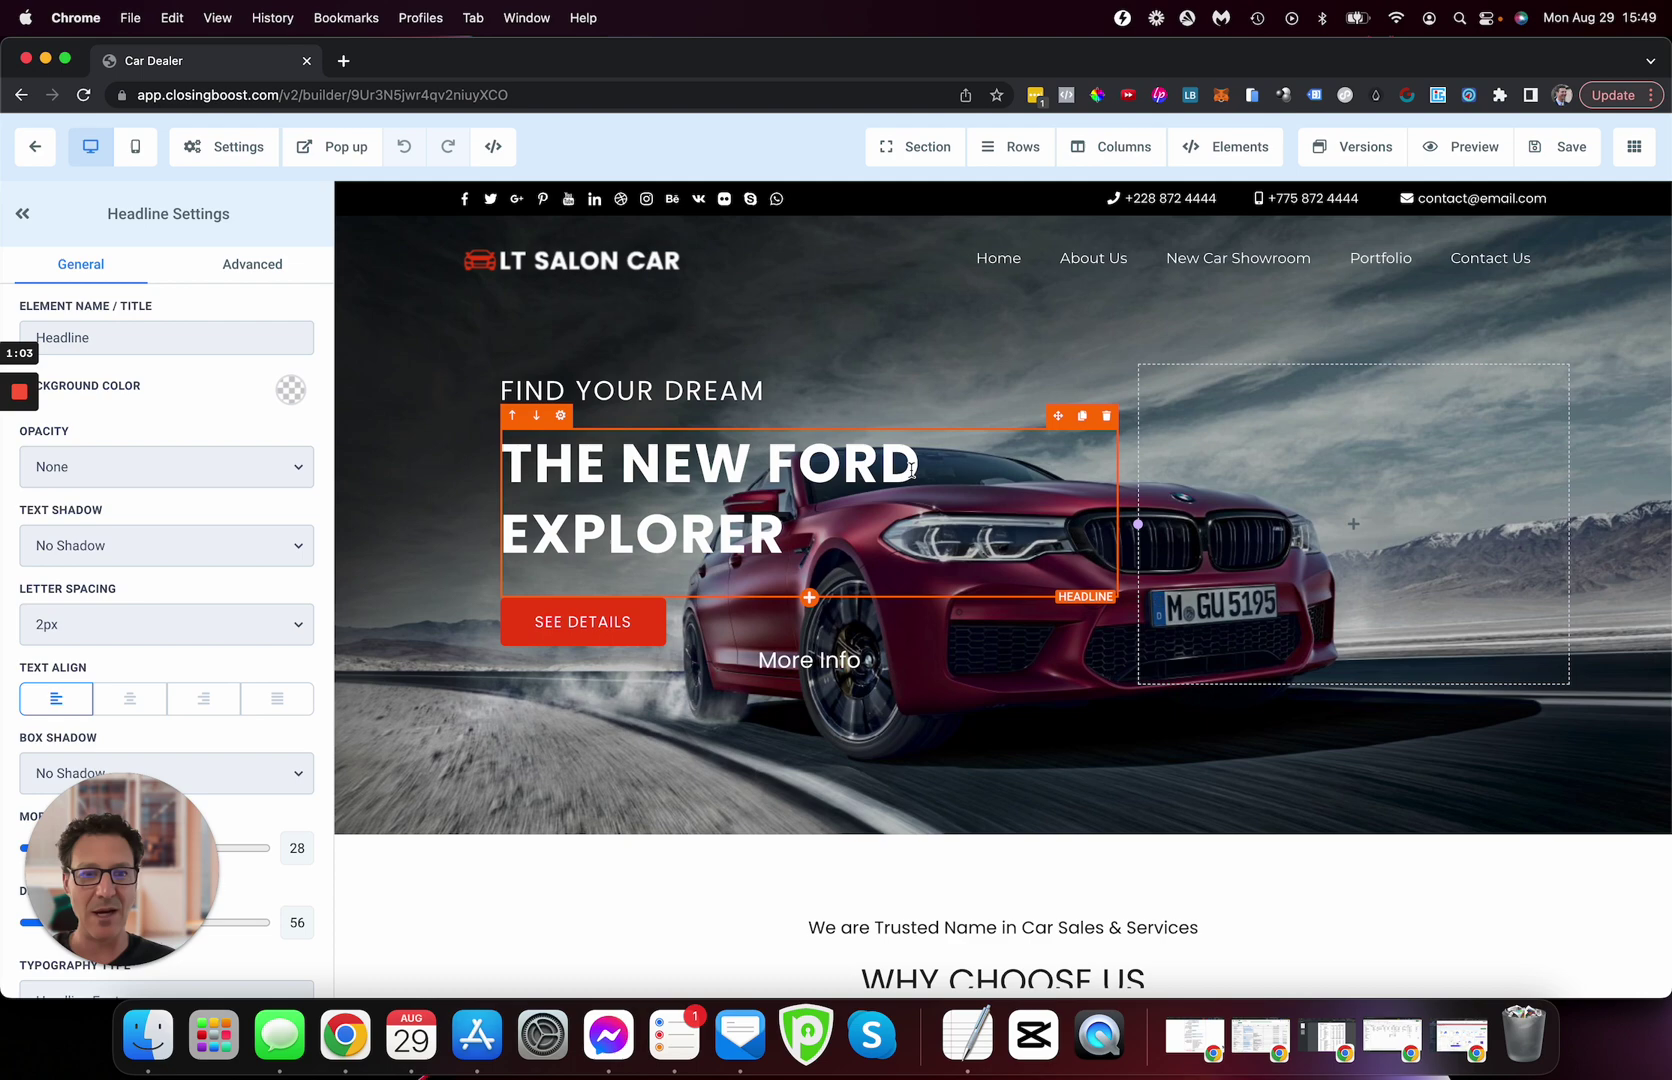
double_click(880, 464)
left_click(624, 463, "shift")
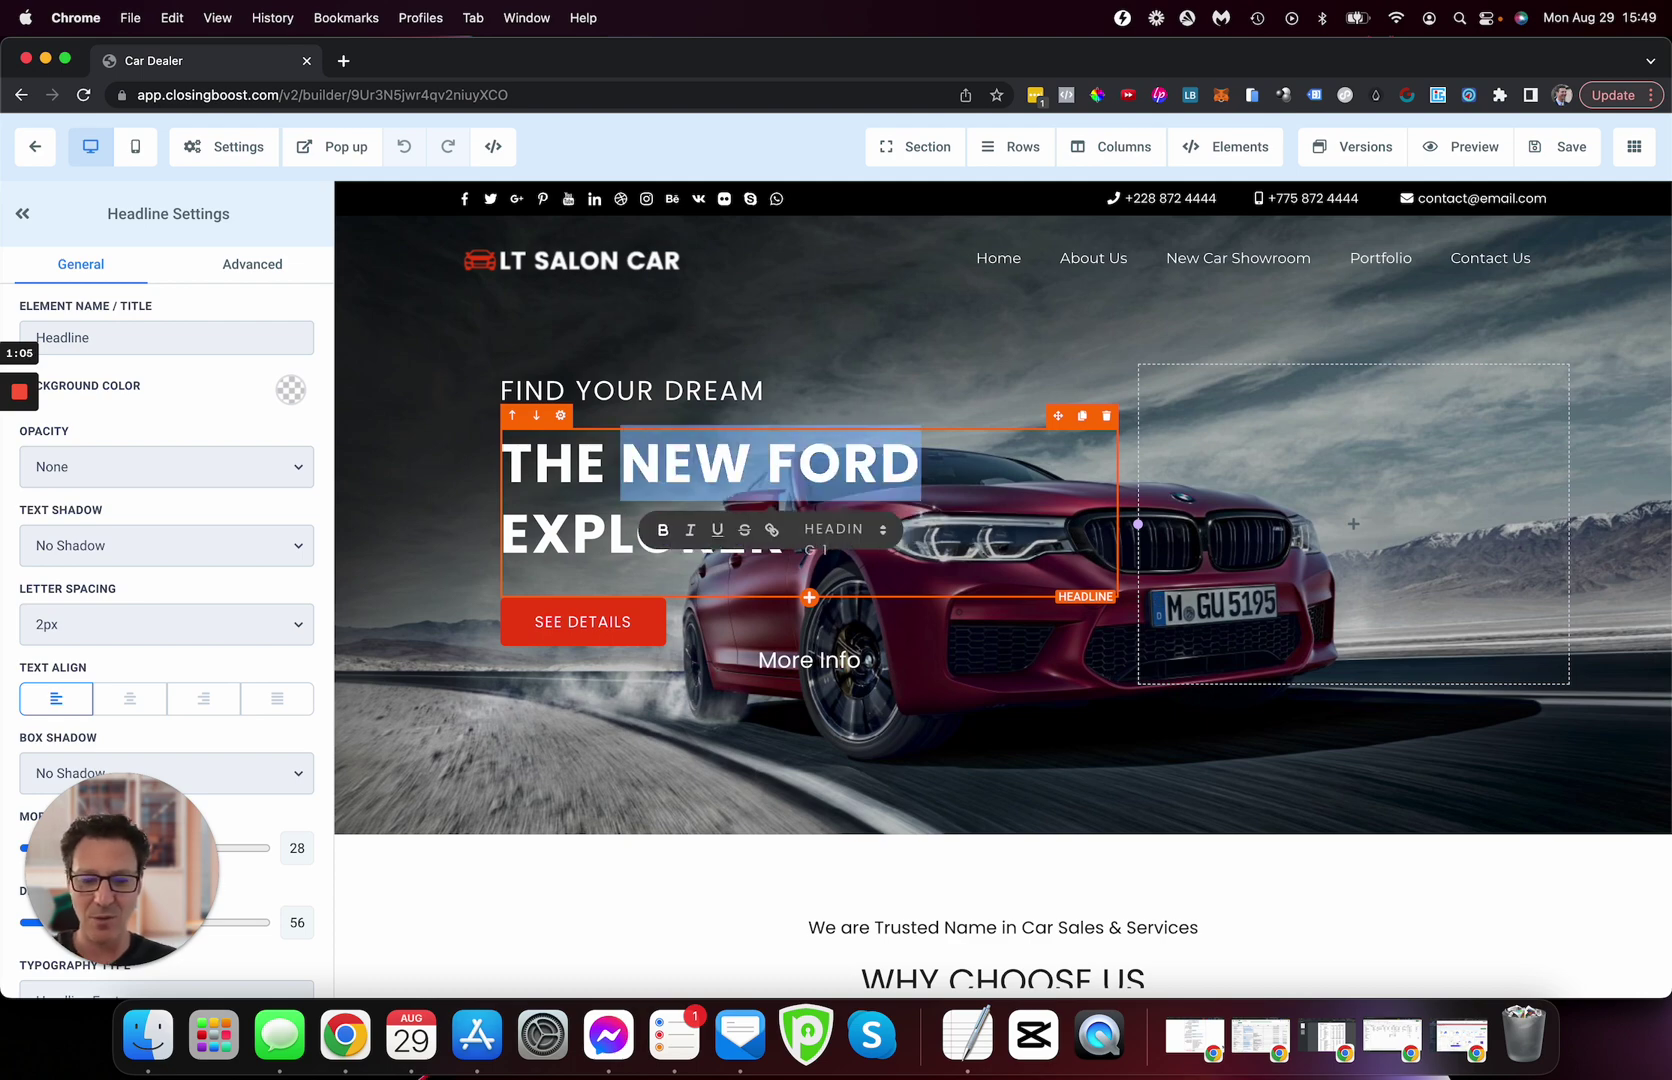
type("BMW AWES")
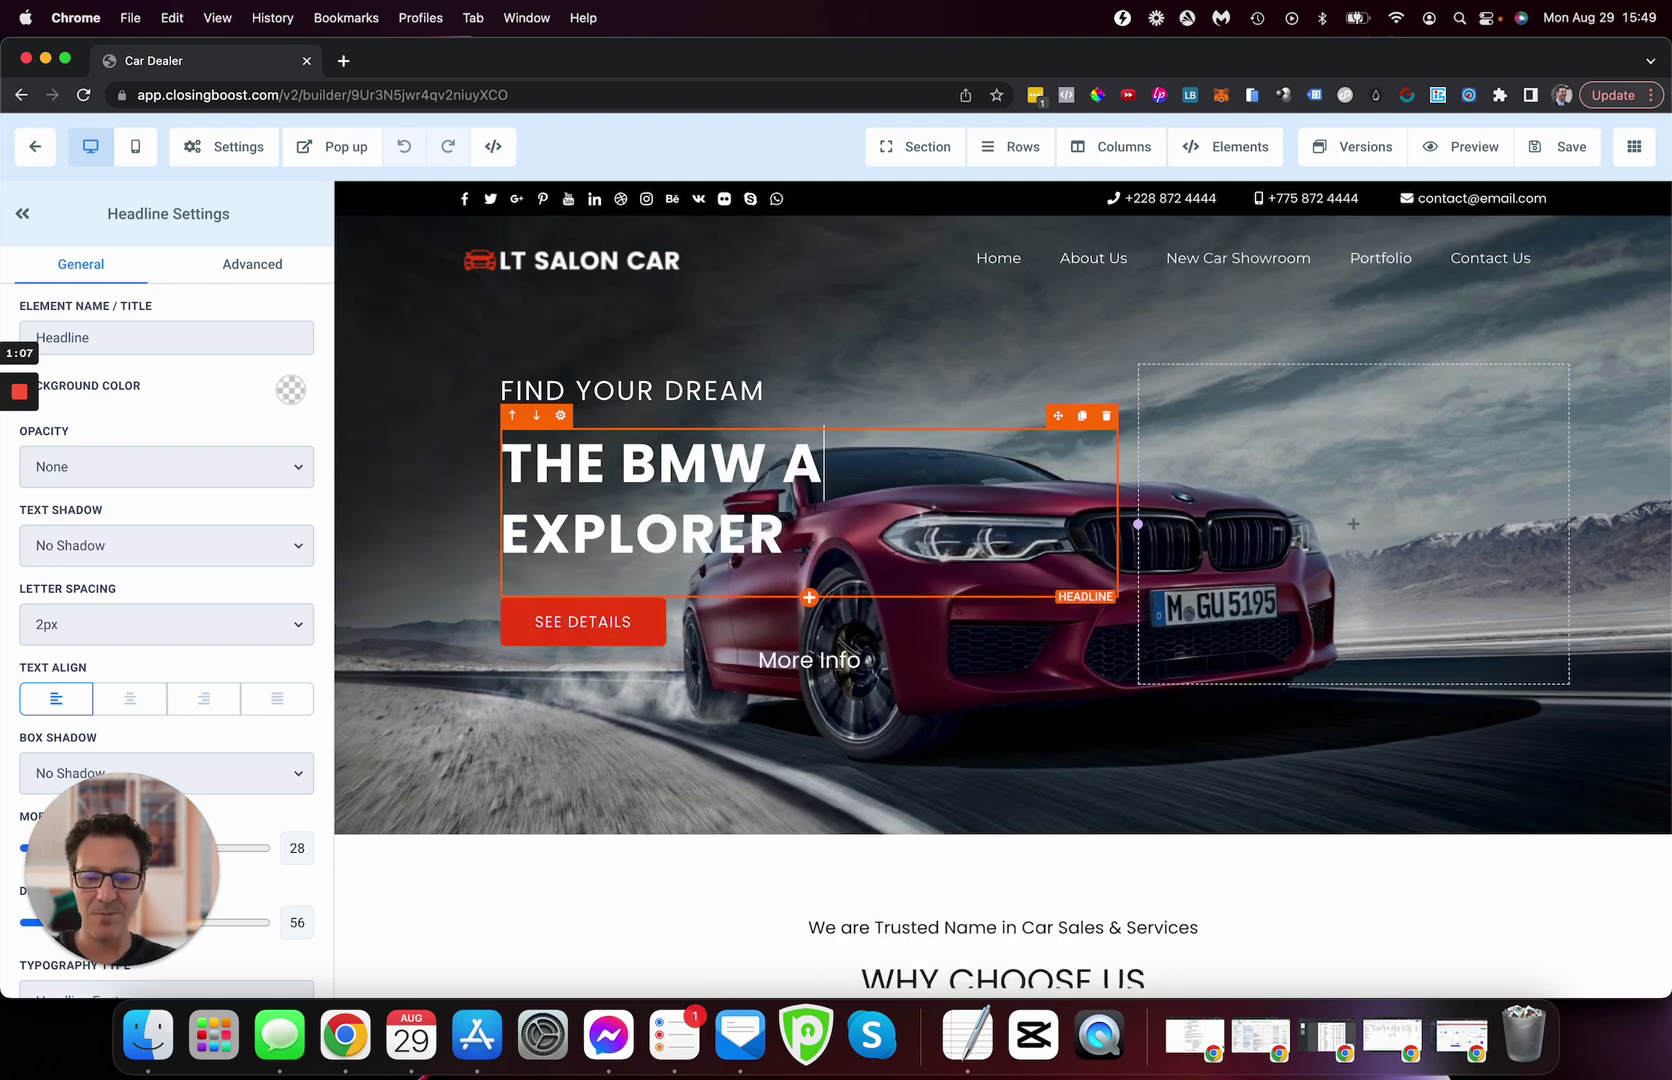
type("OME CAR")
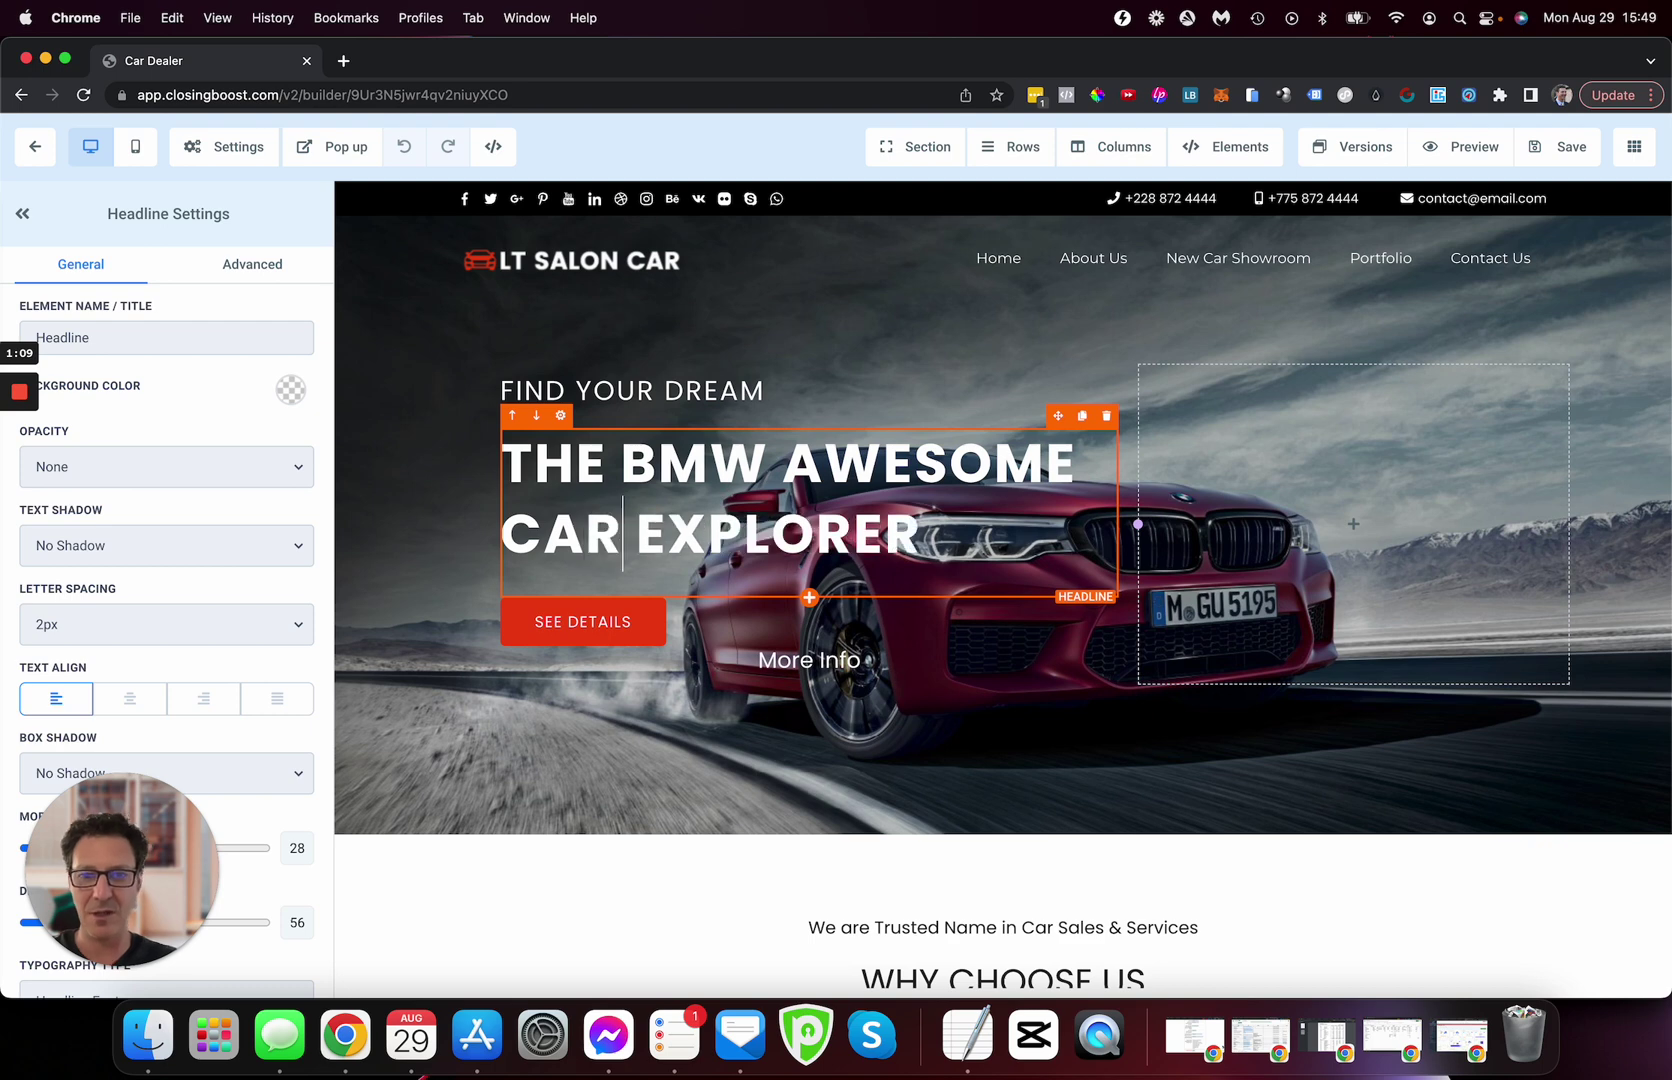
key("alt+shift+Right")
key("BackSpace")
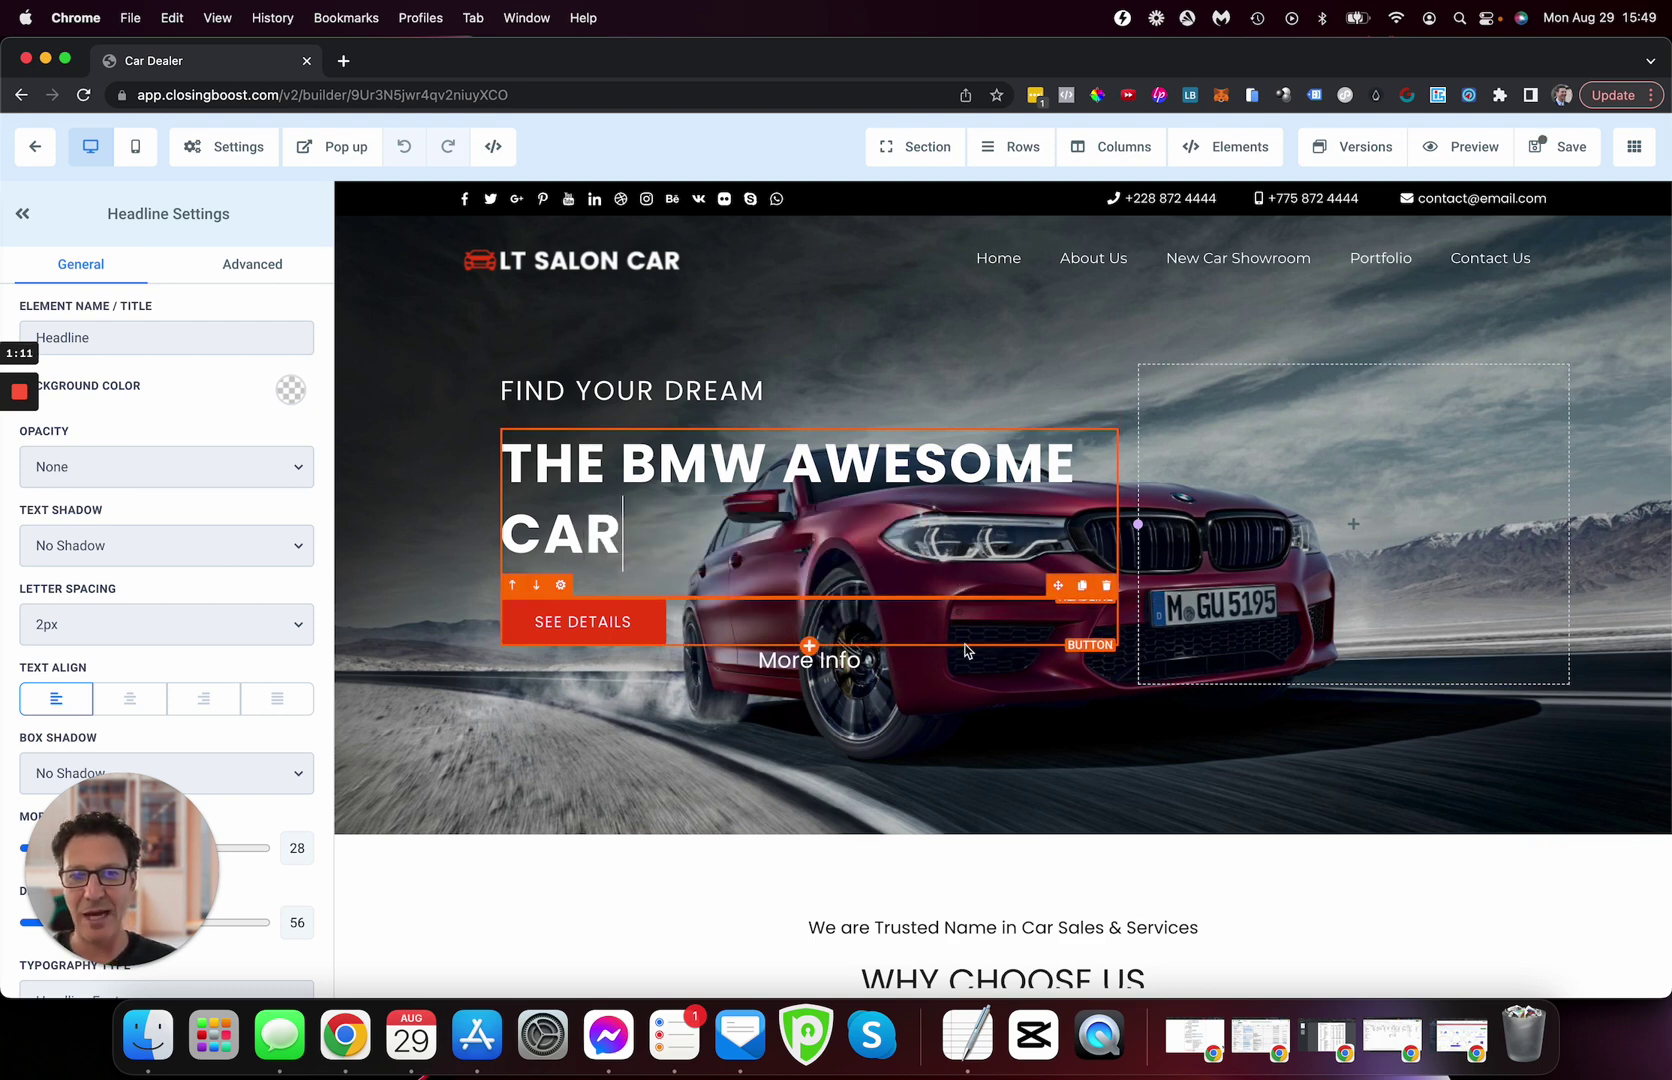
left_click(965, 685)
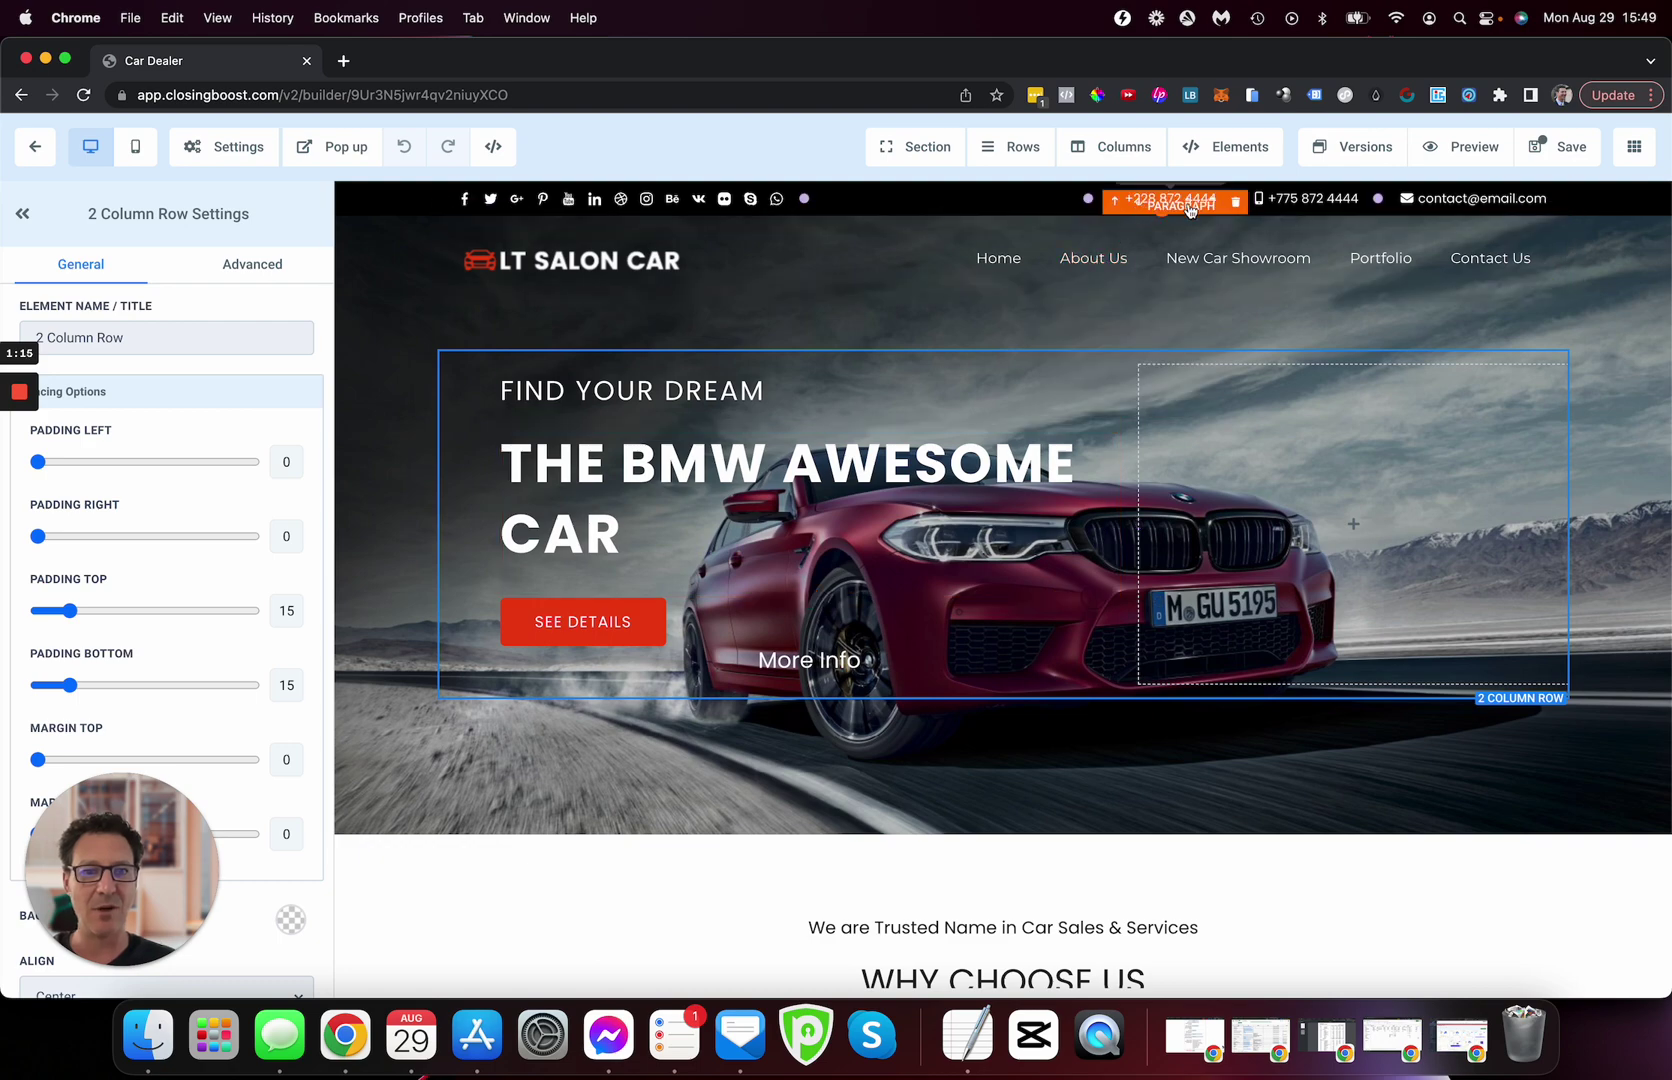
Scroll down through the Why Choose Us and Latest Released Car Models sections.
scroll(1024, 520, "down", 6)
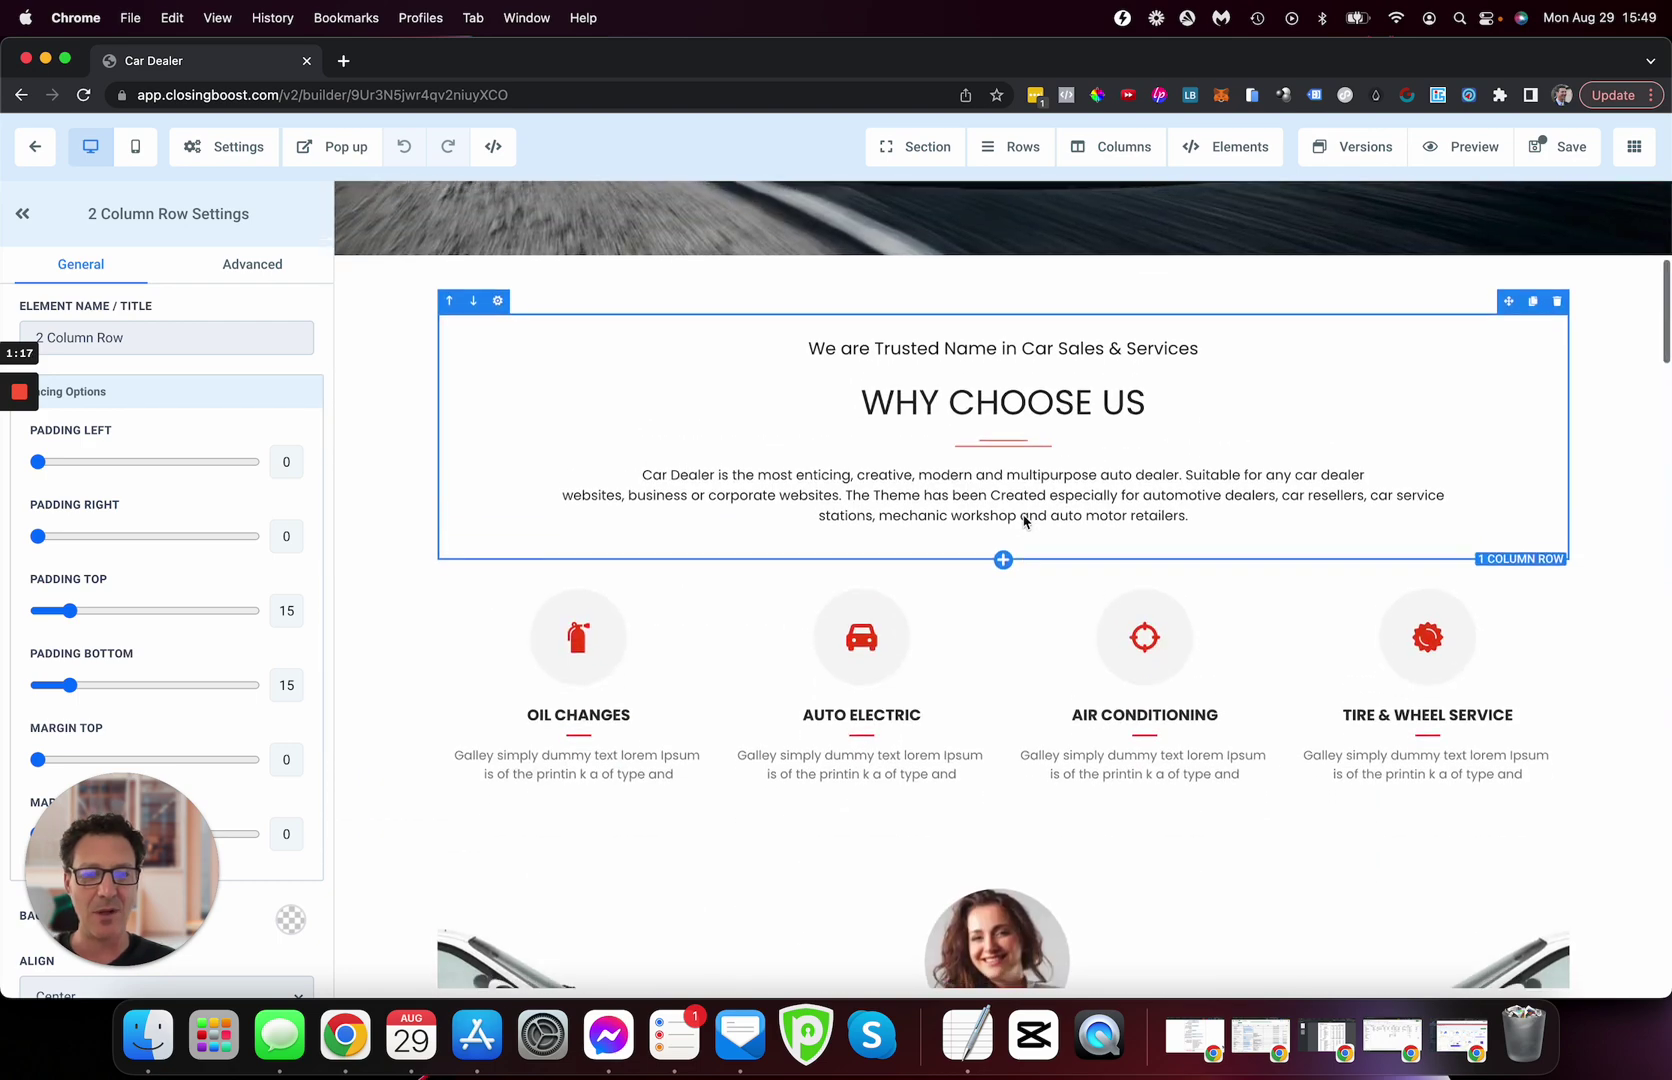
scroll(1024, 520, "down", 6)
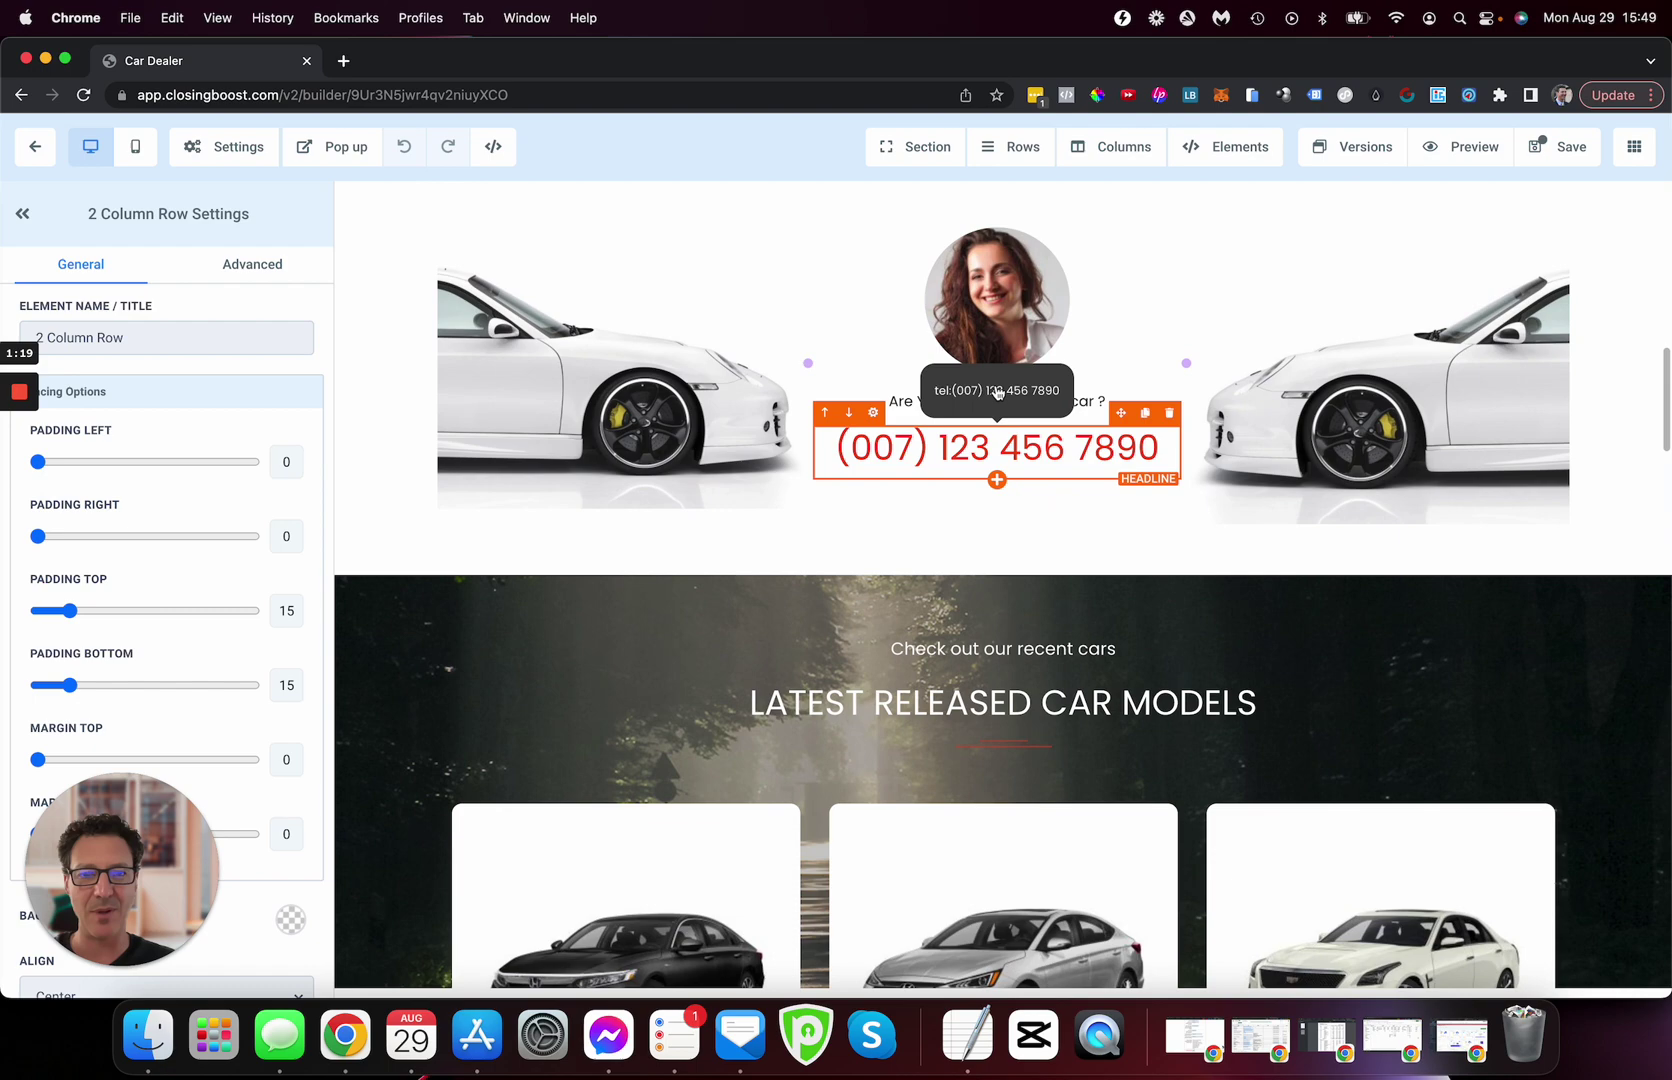
scroll(981, 538, "down", 1)
scroll(981, 538, "down", 5)
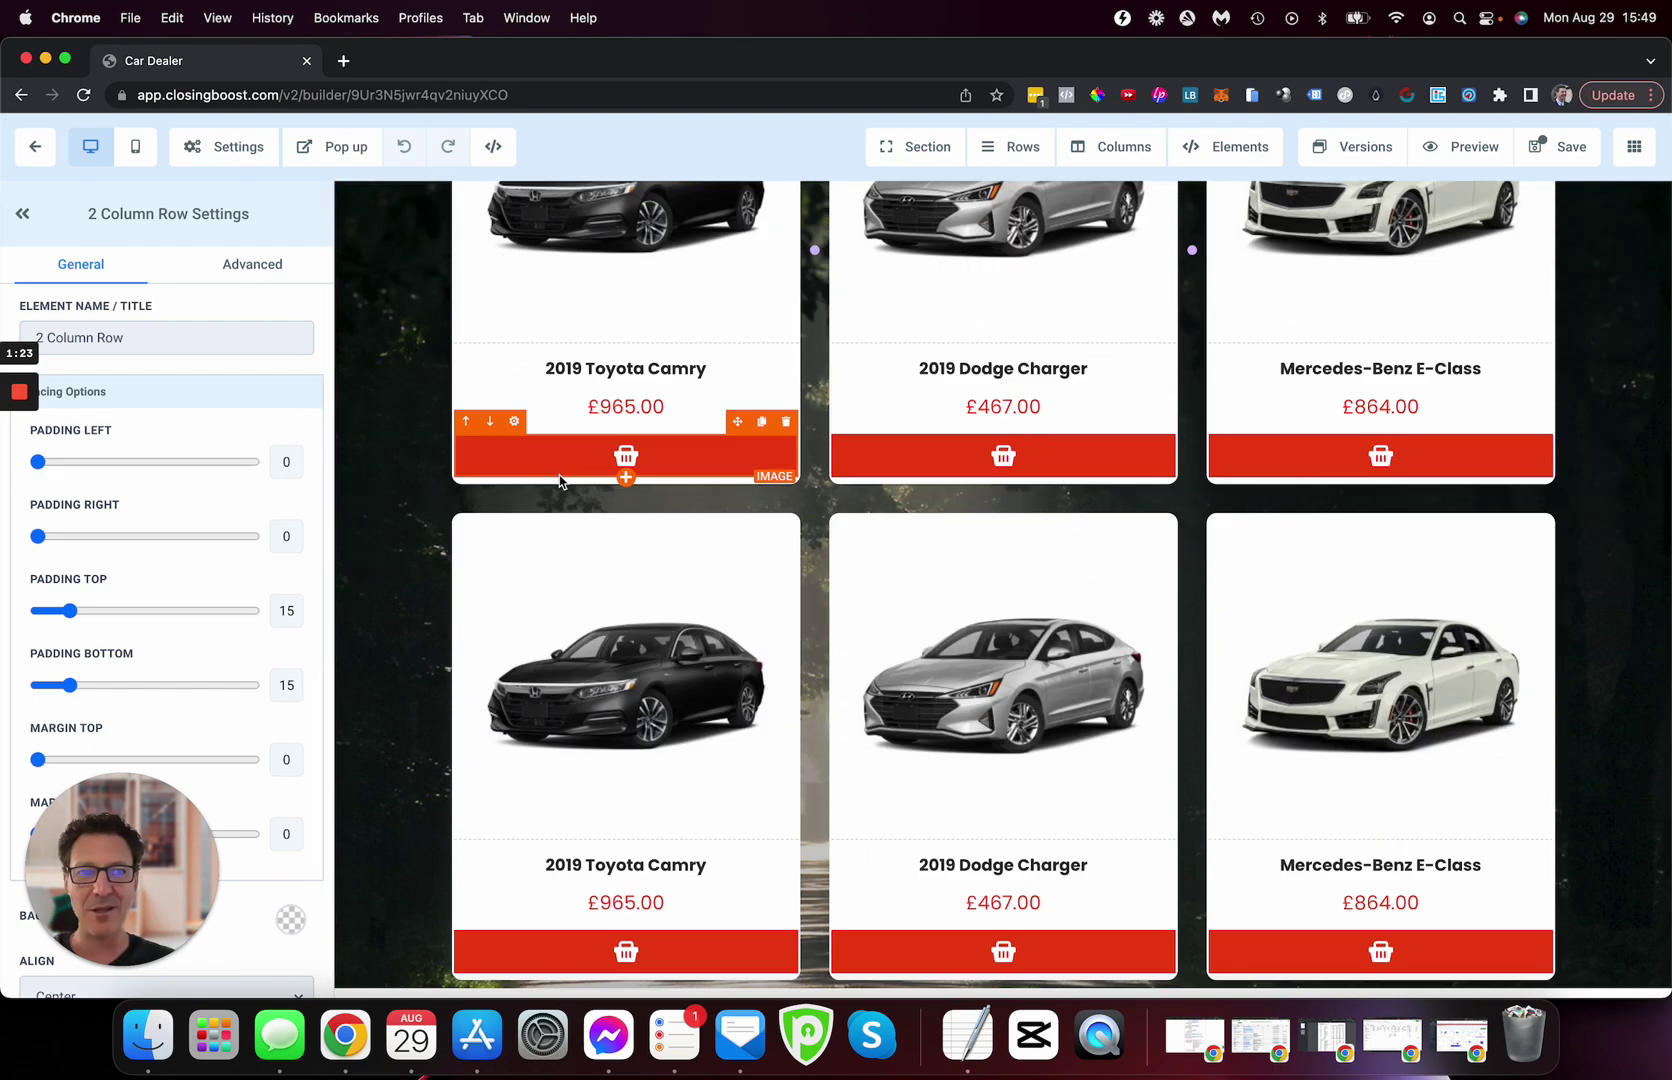
scroll(560, 480, "up", 15)
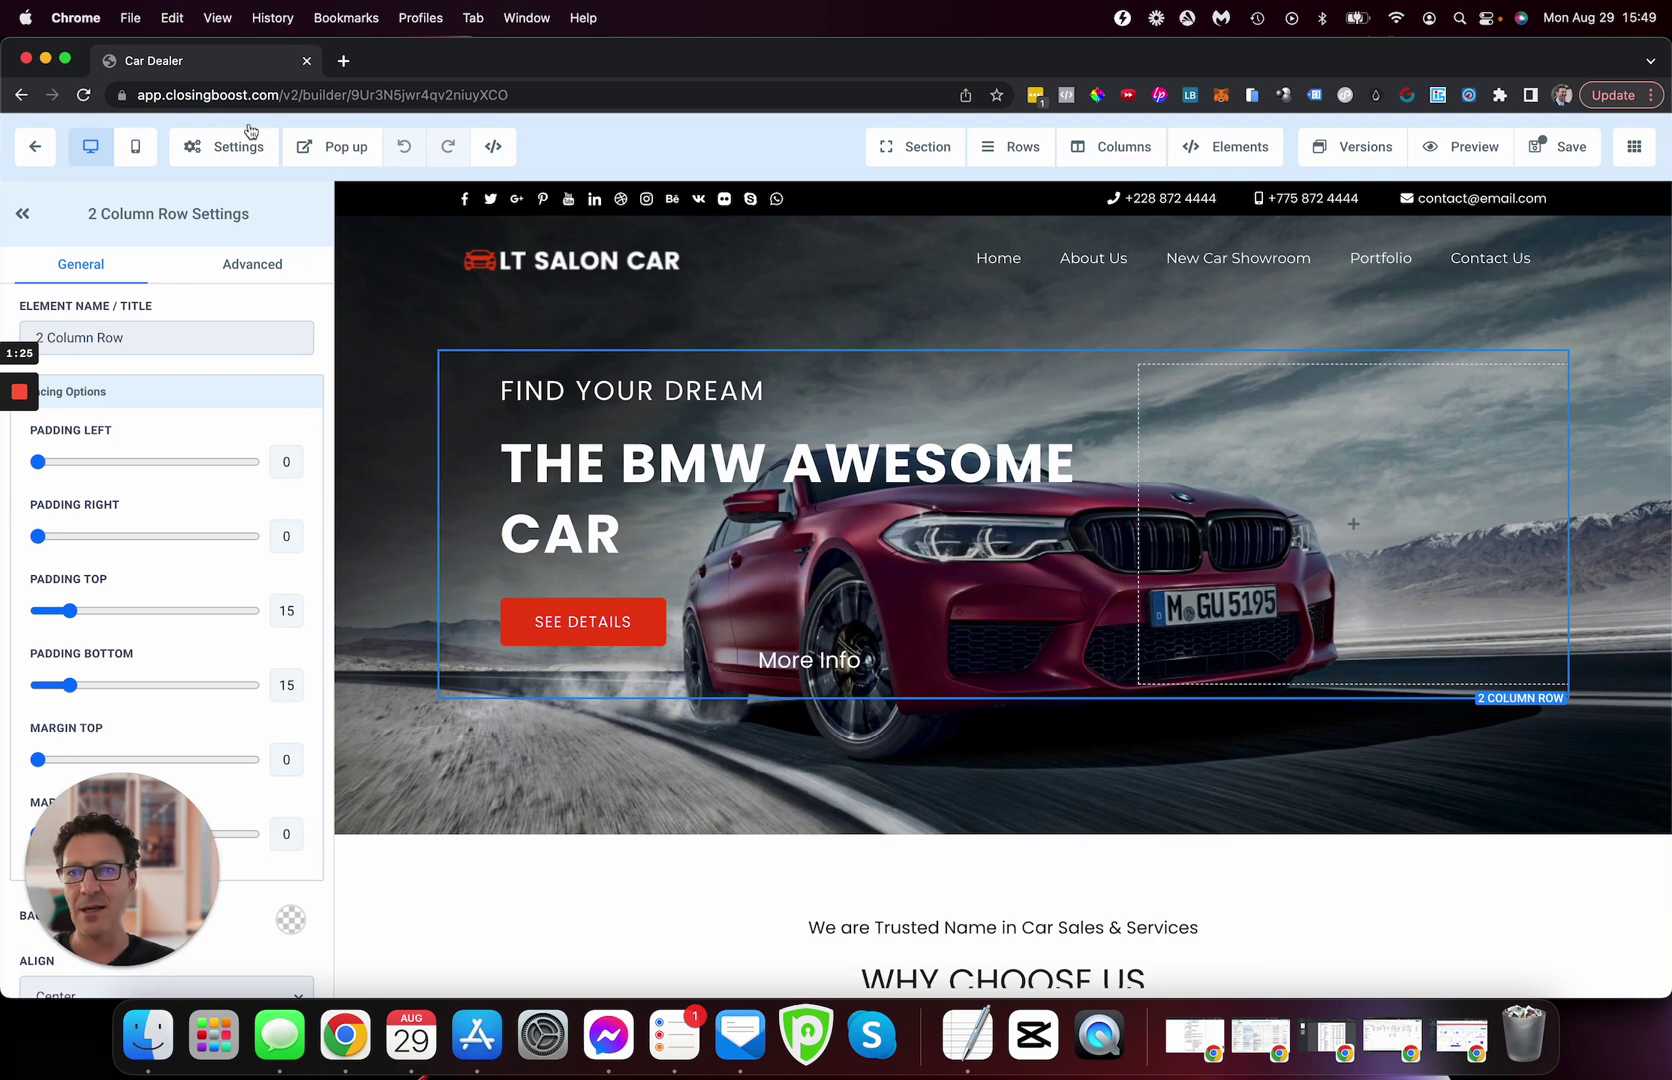
Leave the builder without saving and go back from Car Dealer to the Websites list.
left_click(38, 148)
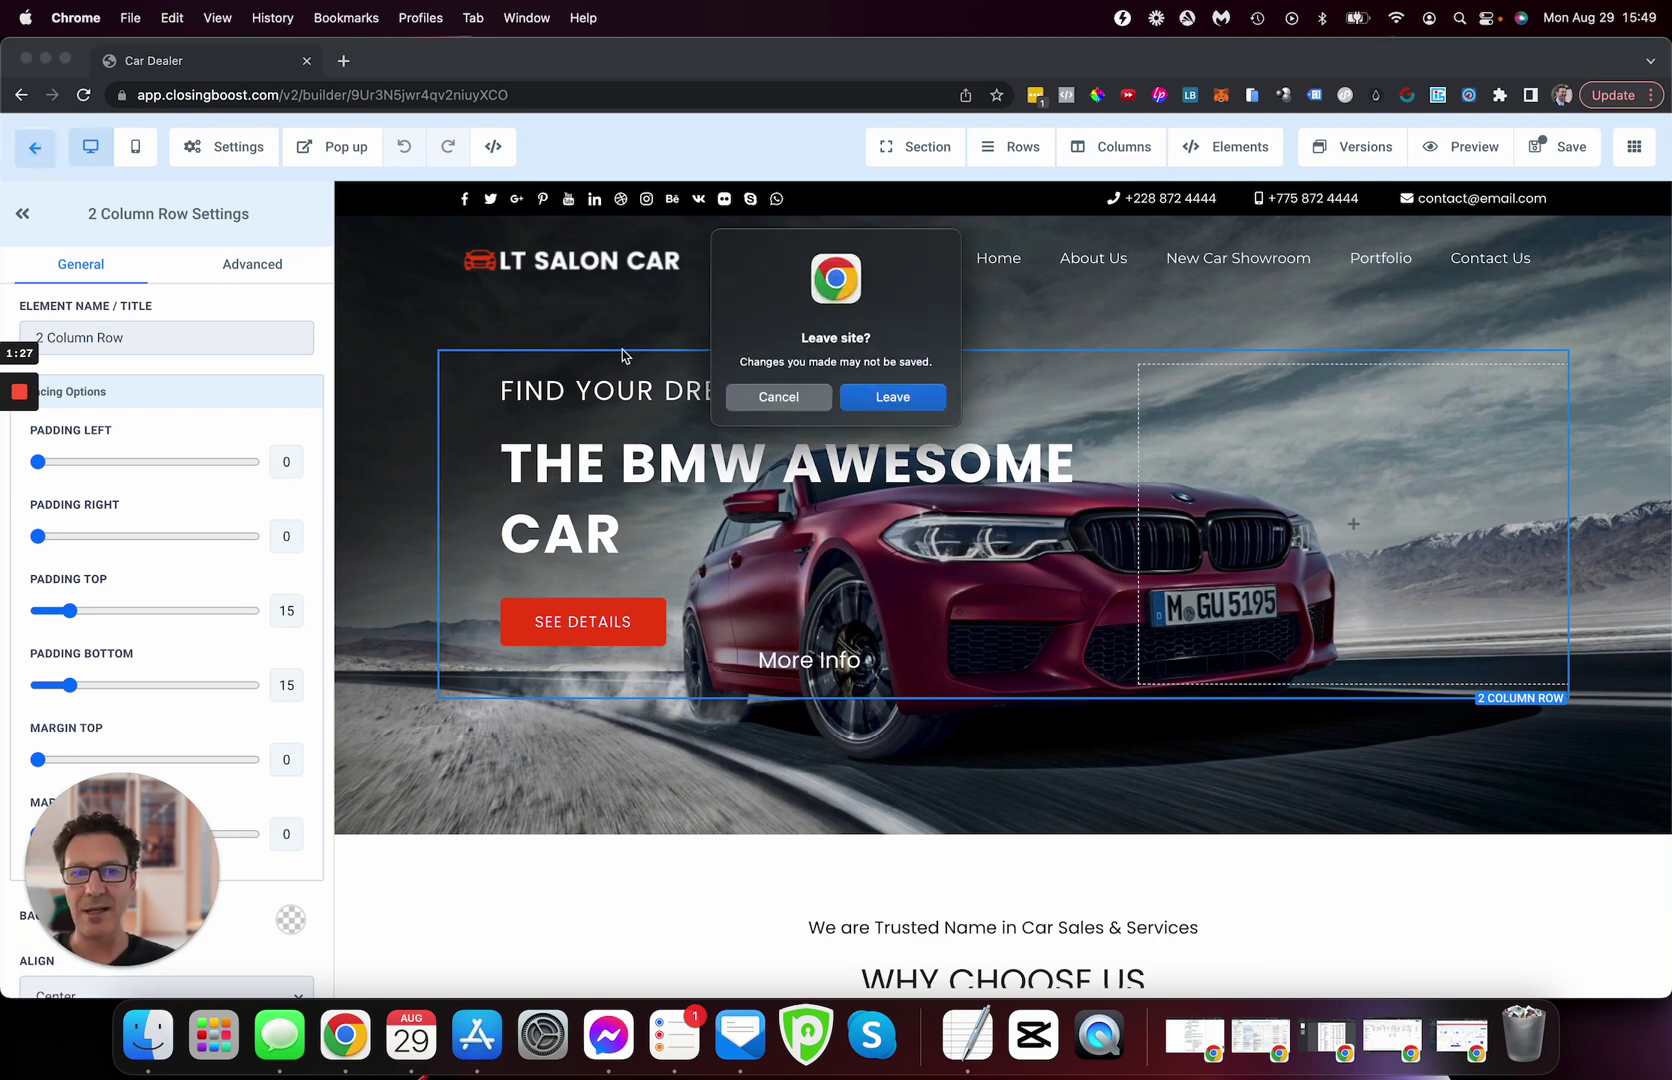
left_click(912, 397)
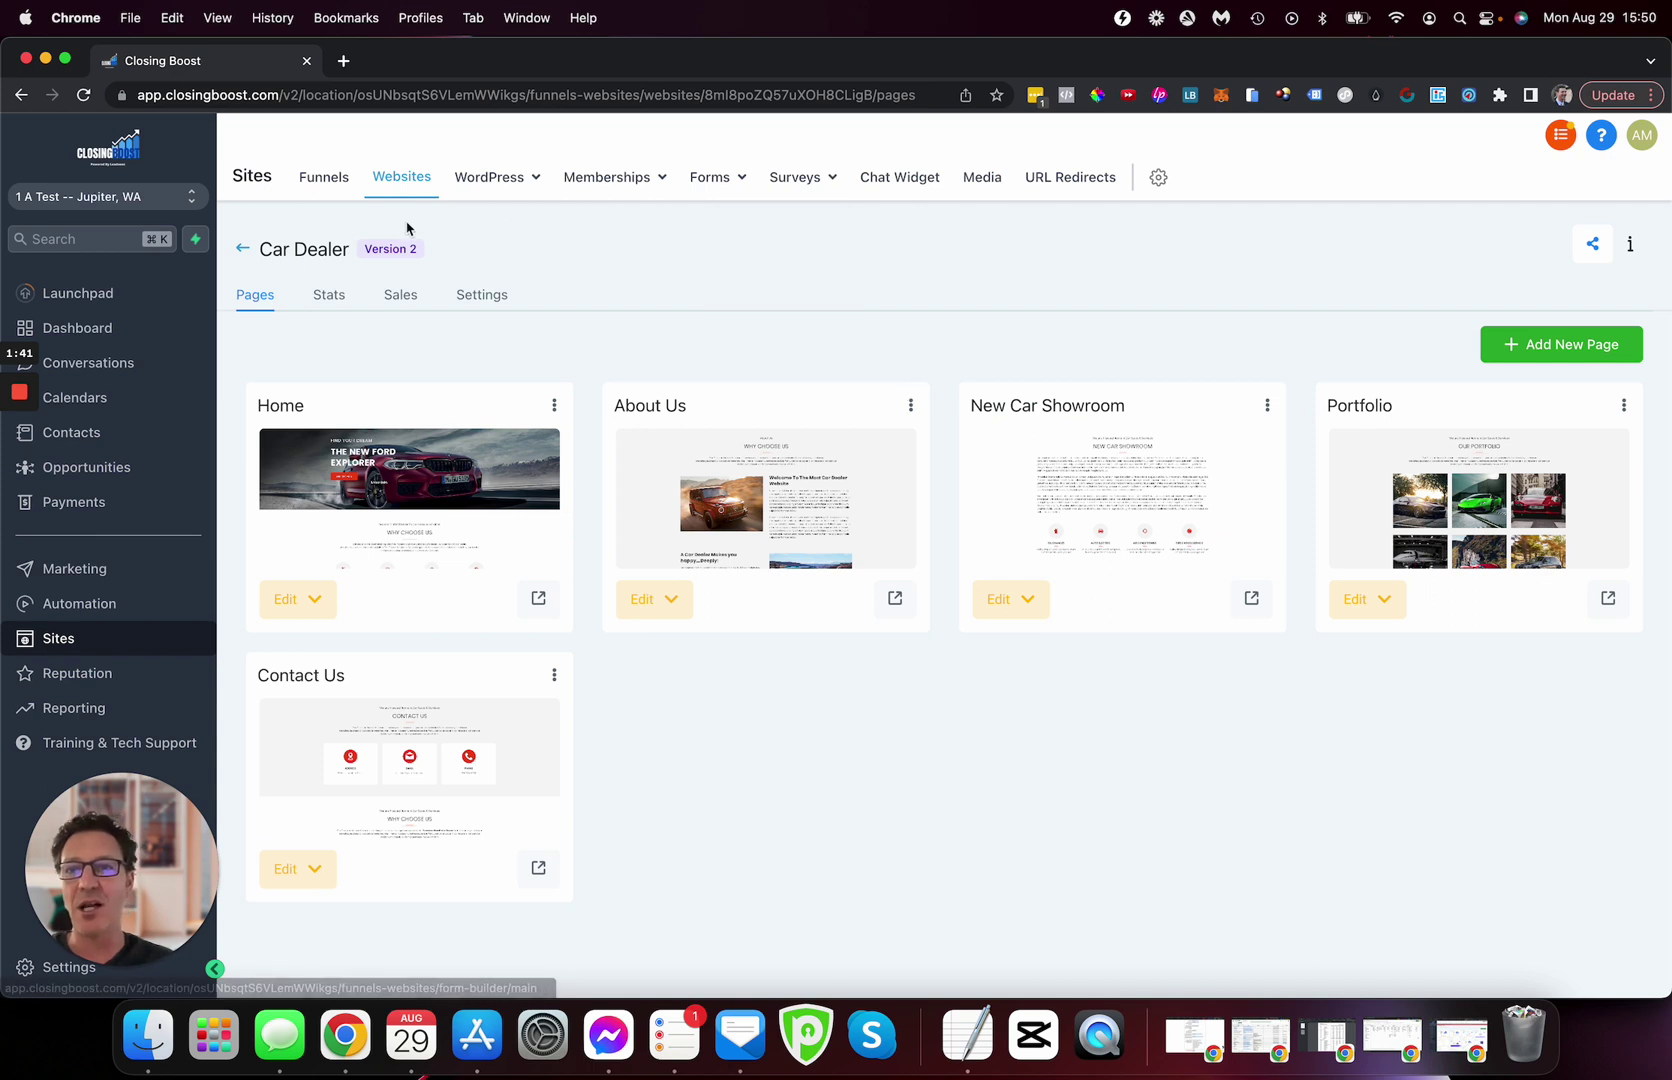
left_click(242, 251)
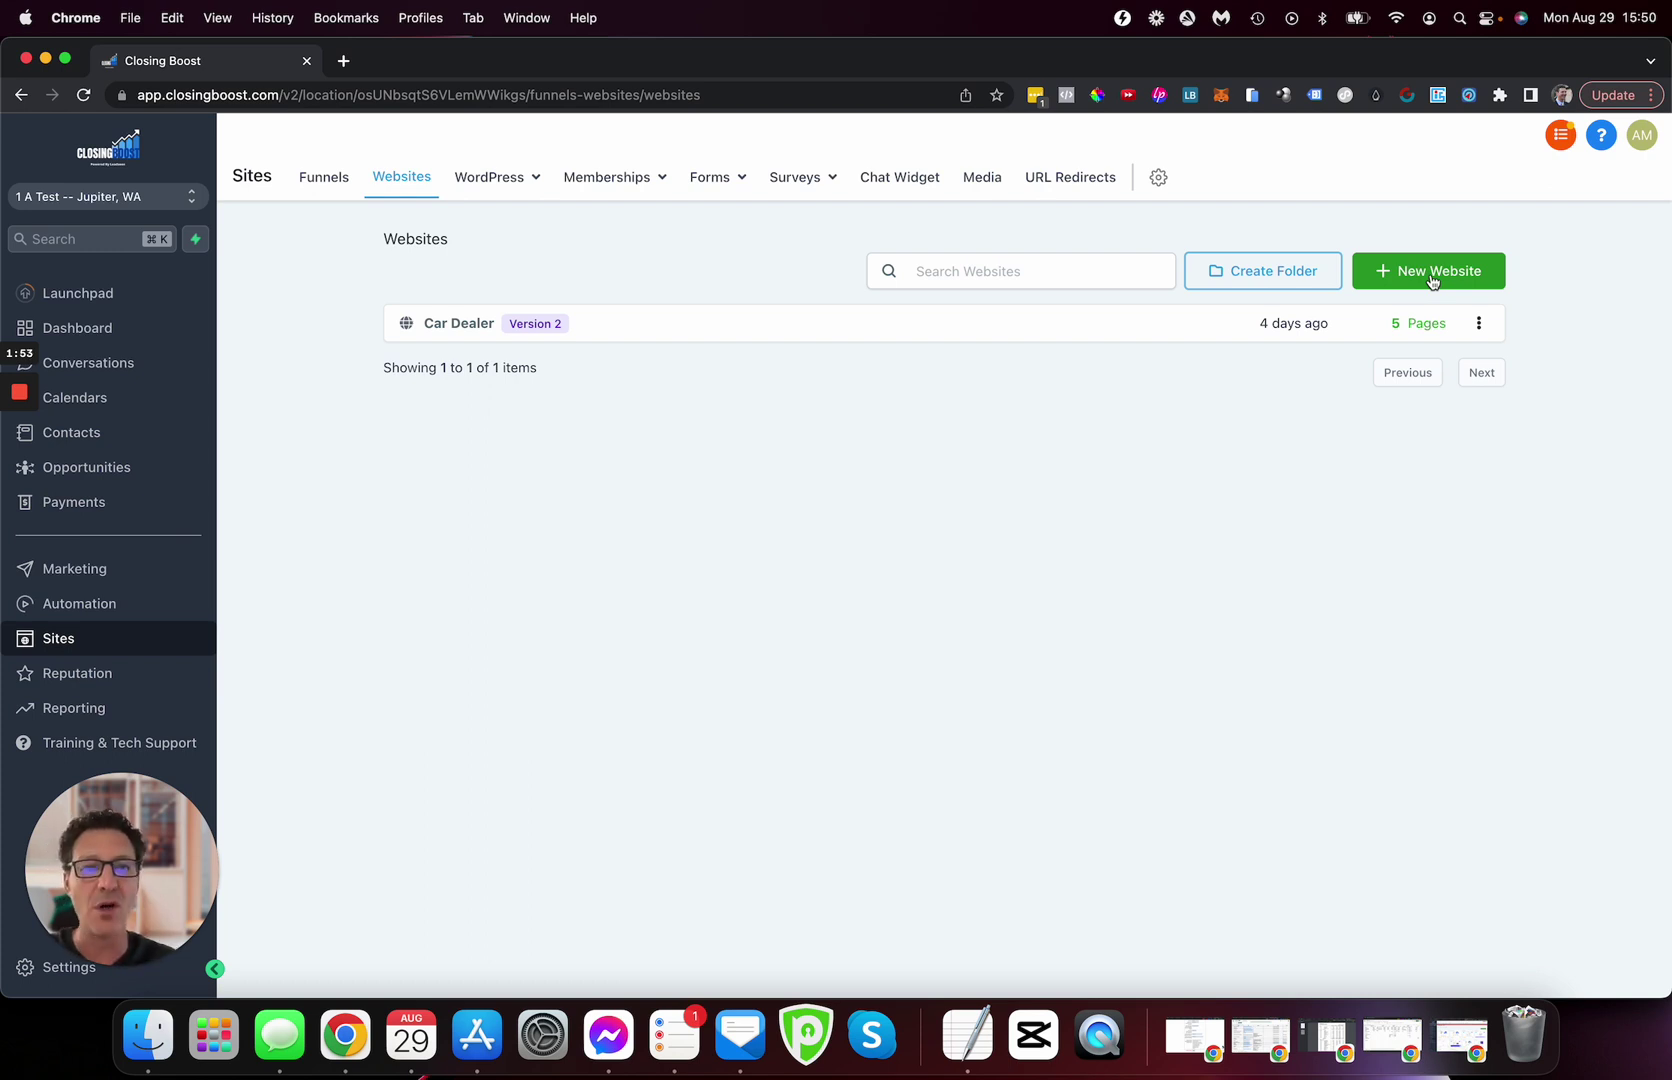
Start a new website from the template library and browse the industry categories, Accounting Firm through Yoga.
left_click(1398, 281)
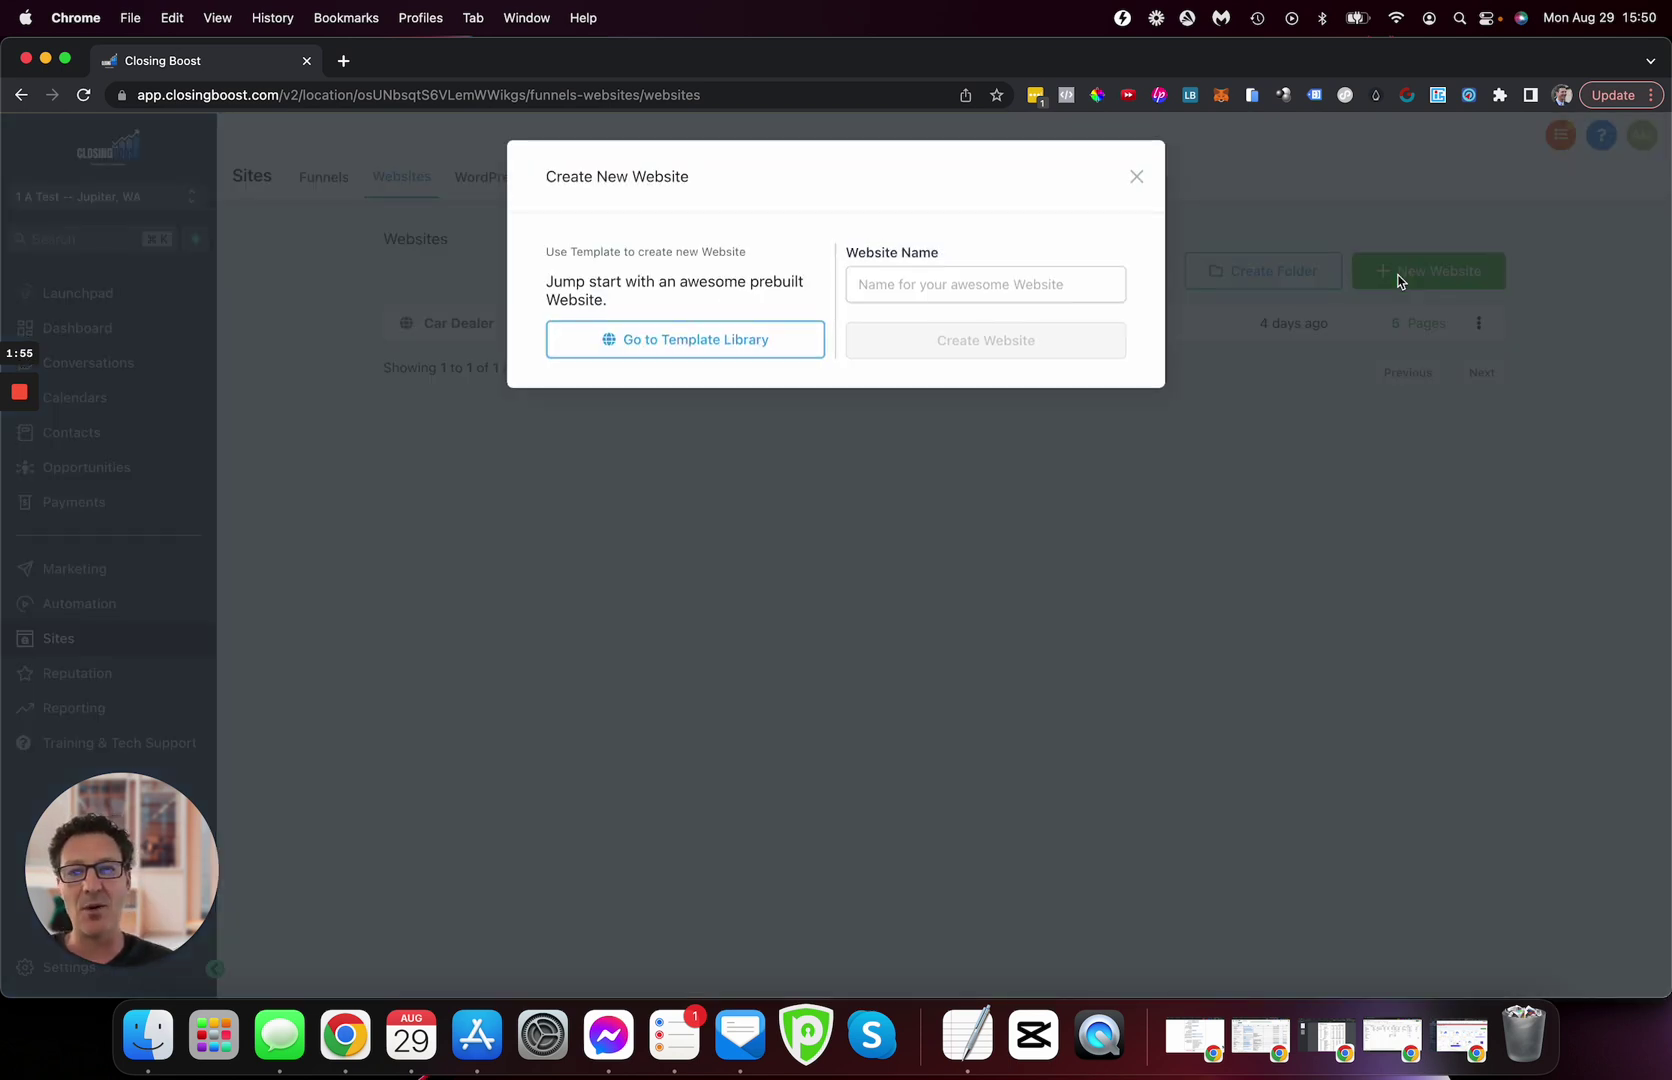
left_click(684, 341)
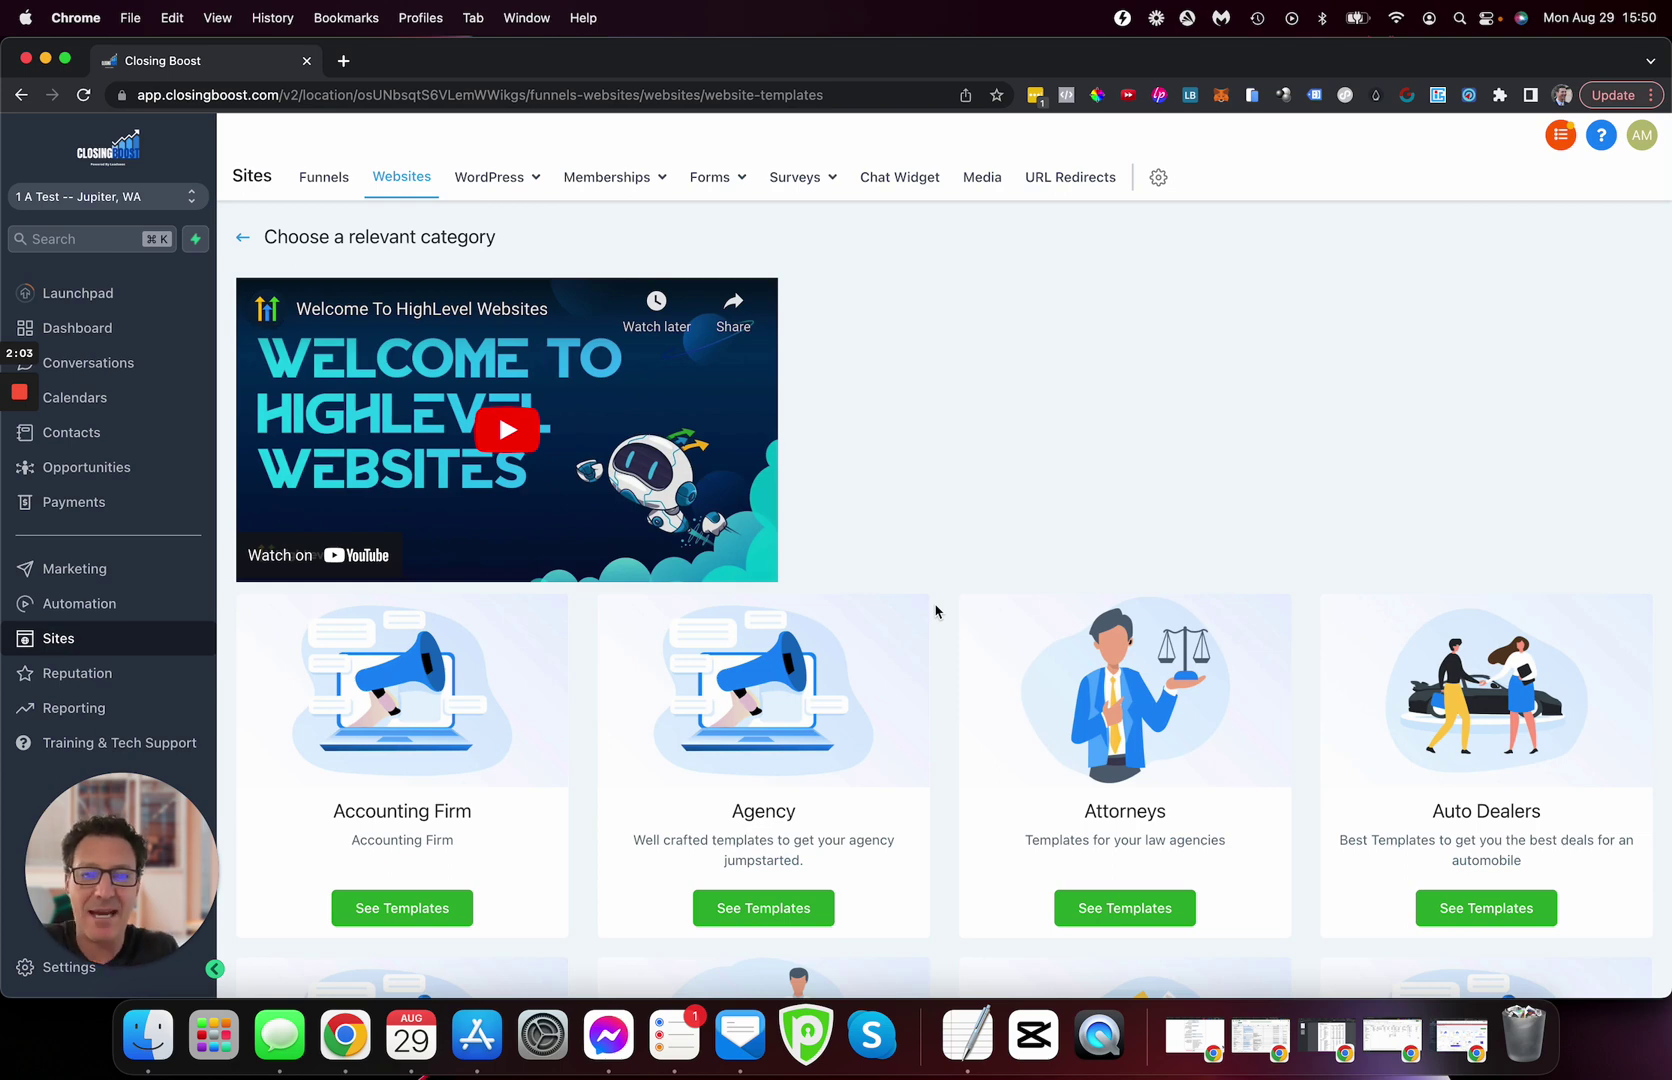
scroll(935, 610, "down", 5)
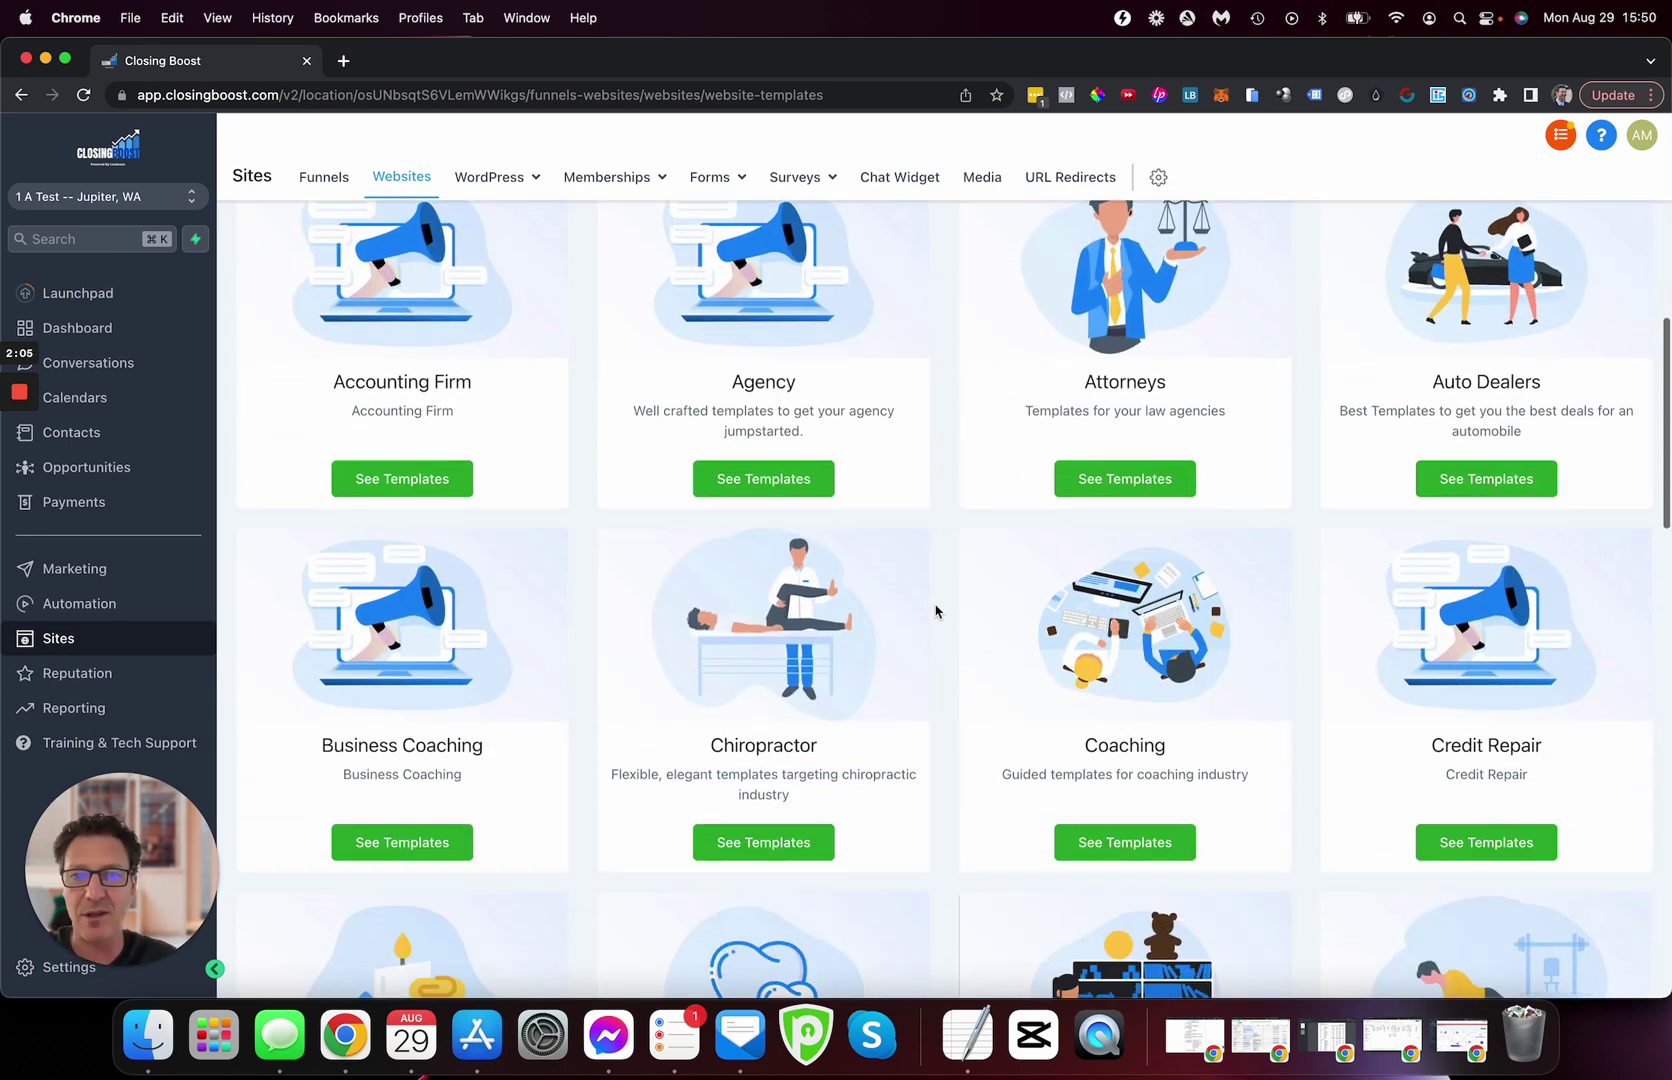
scroll(935, 610, "down", 3)
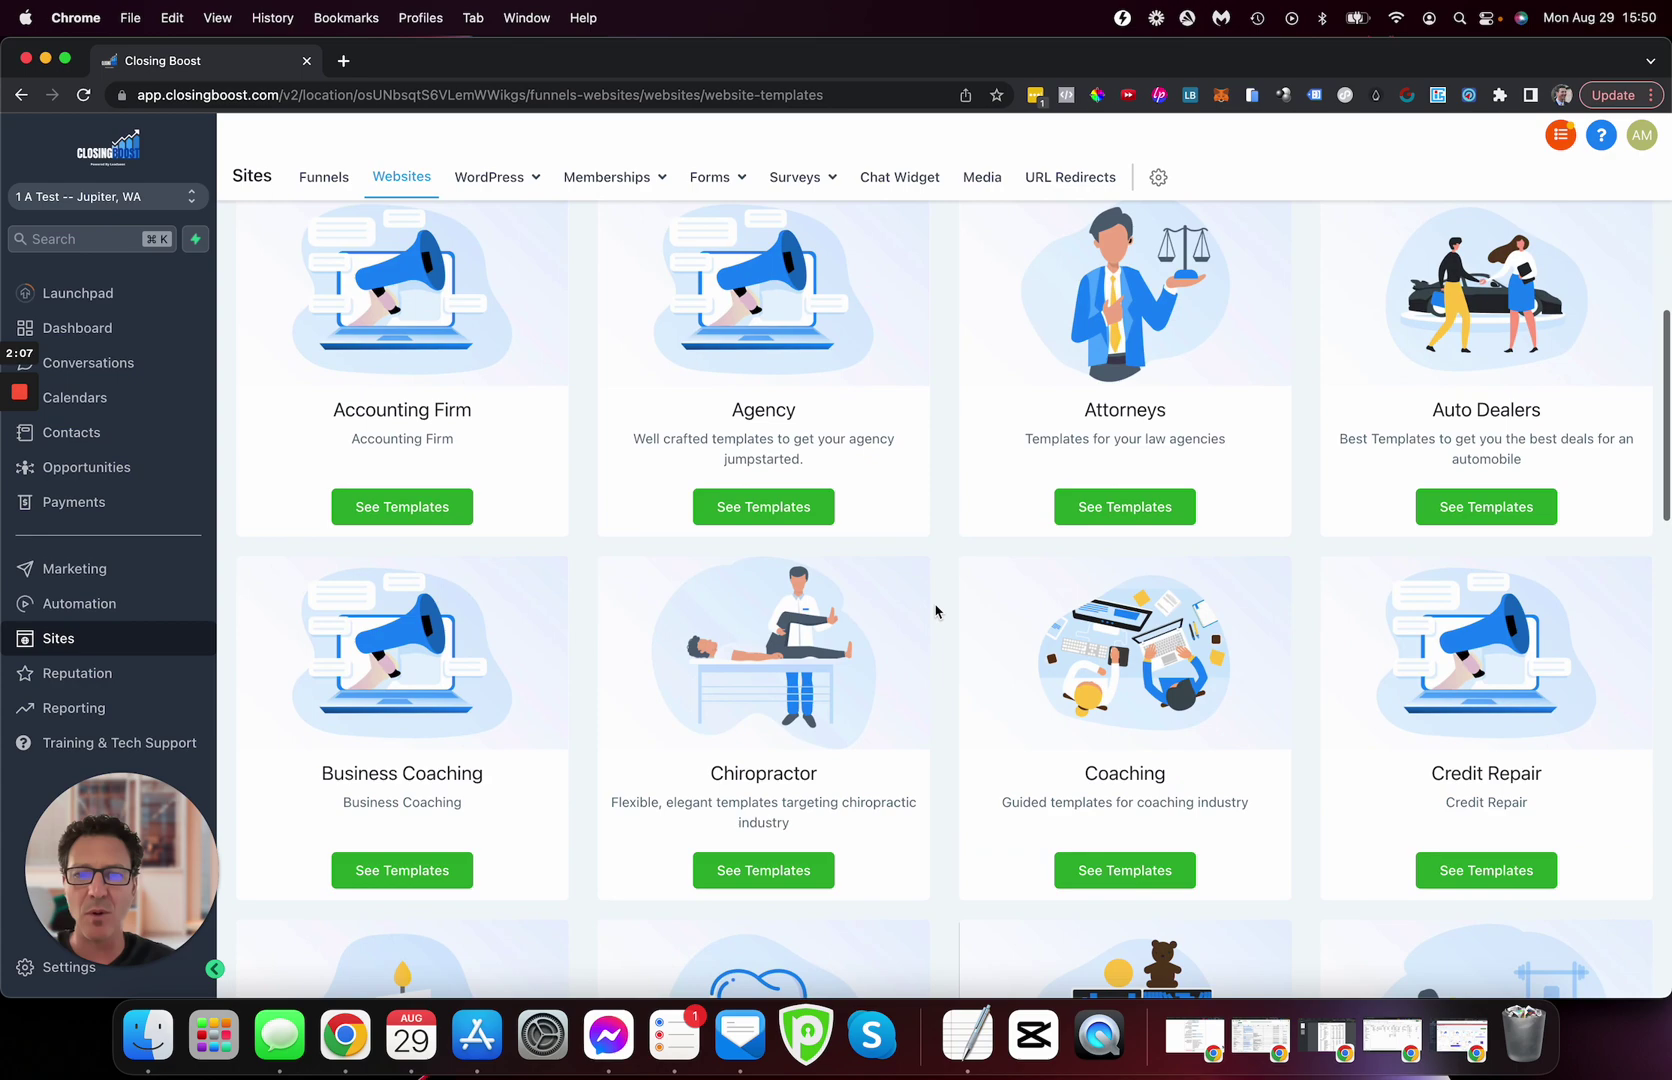
scroll(935, 610, "down", 6)
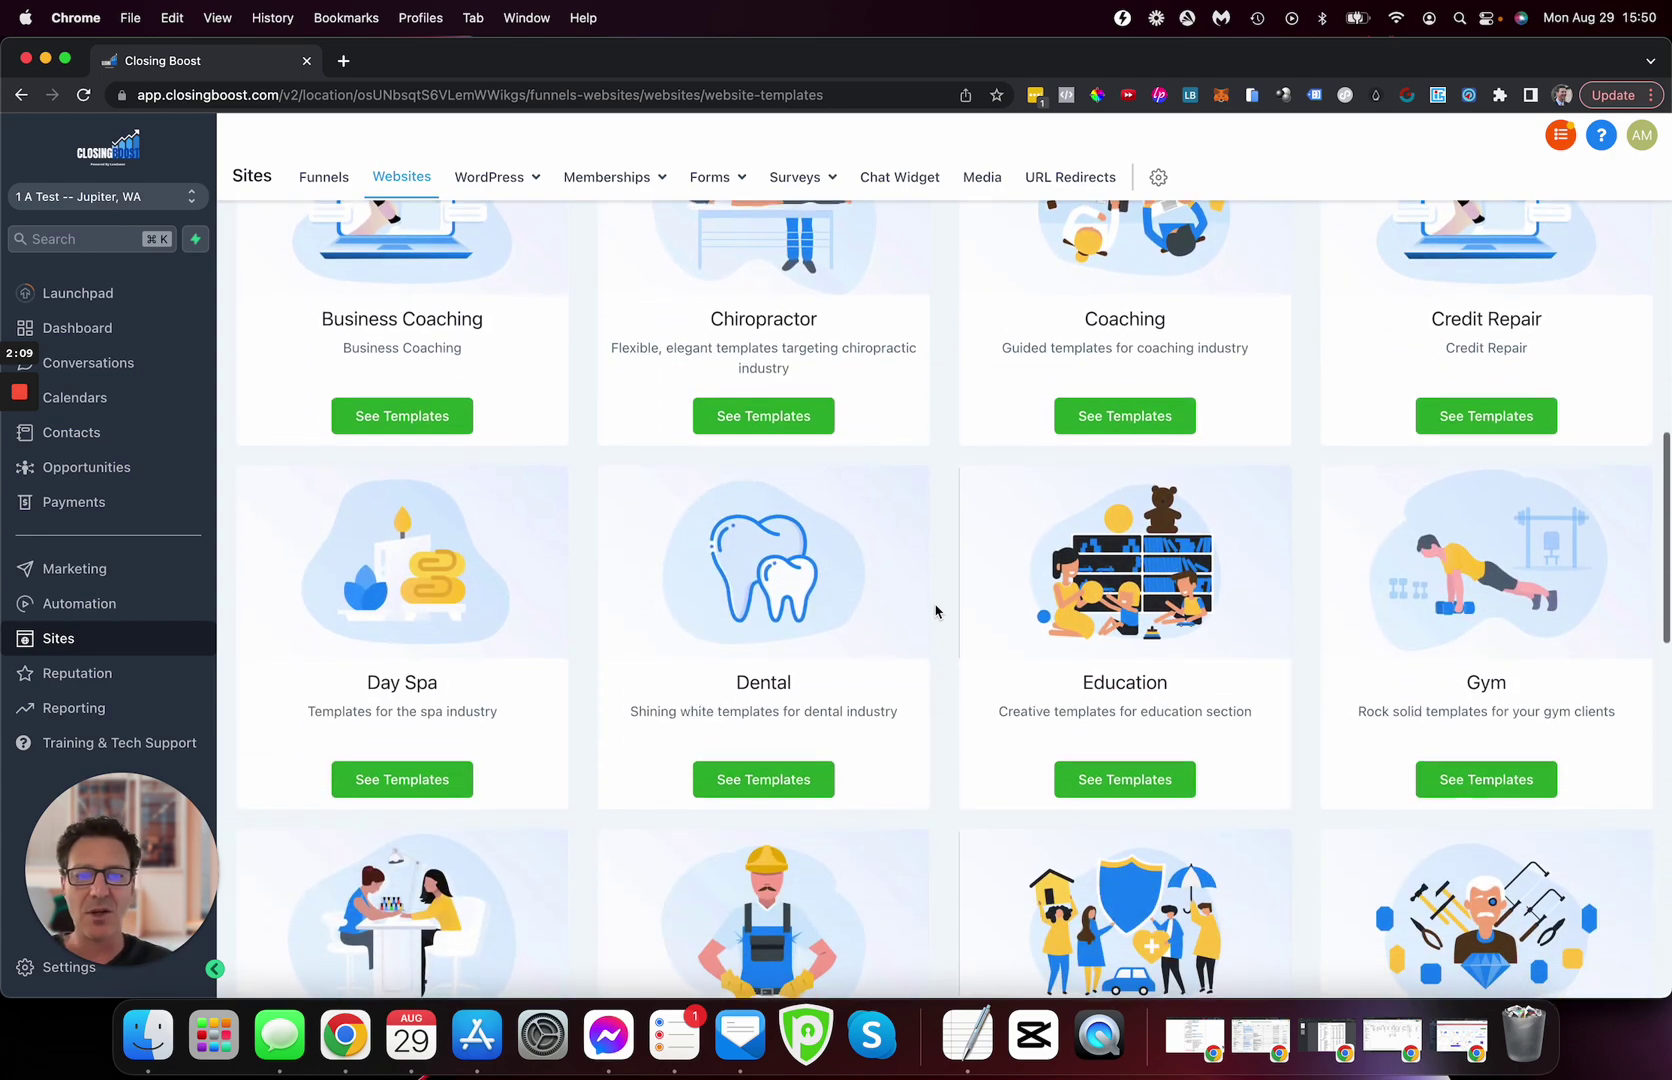
scroll(935, 610, "down", 10)
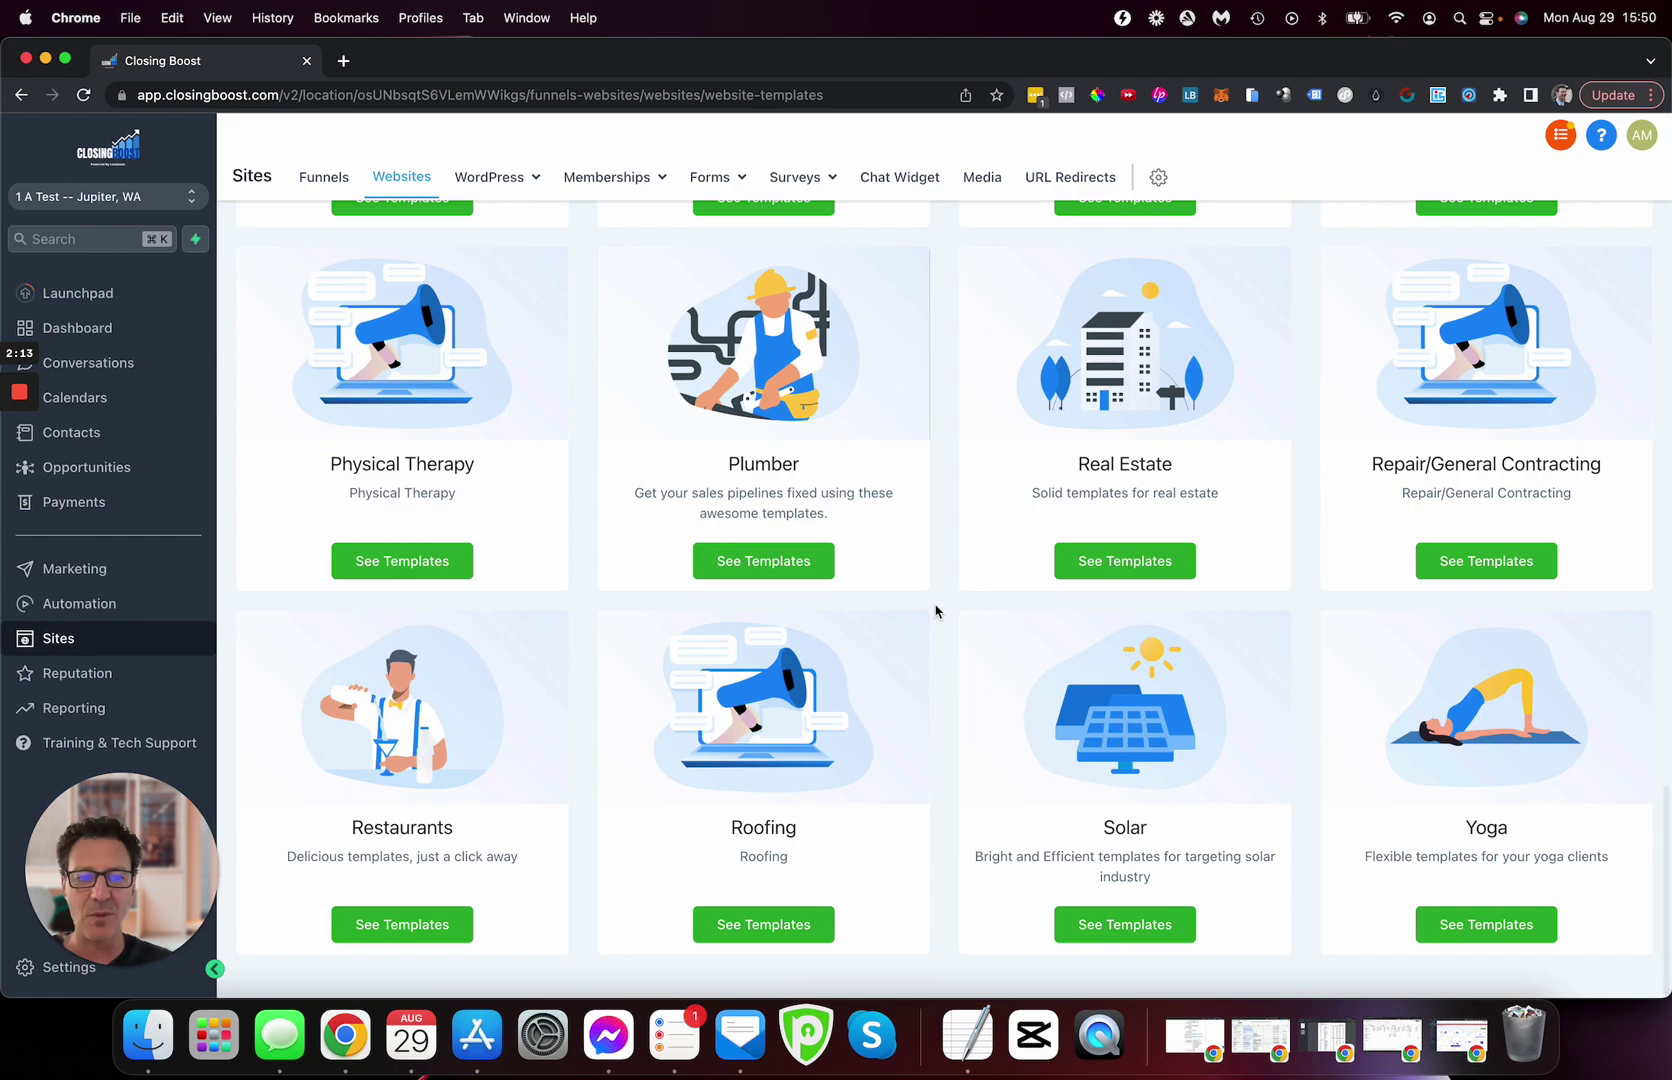
scroll(935, 610, "up", 4)
scroll(935, 610, "up", 16)
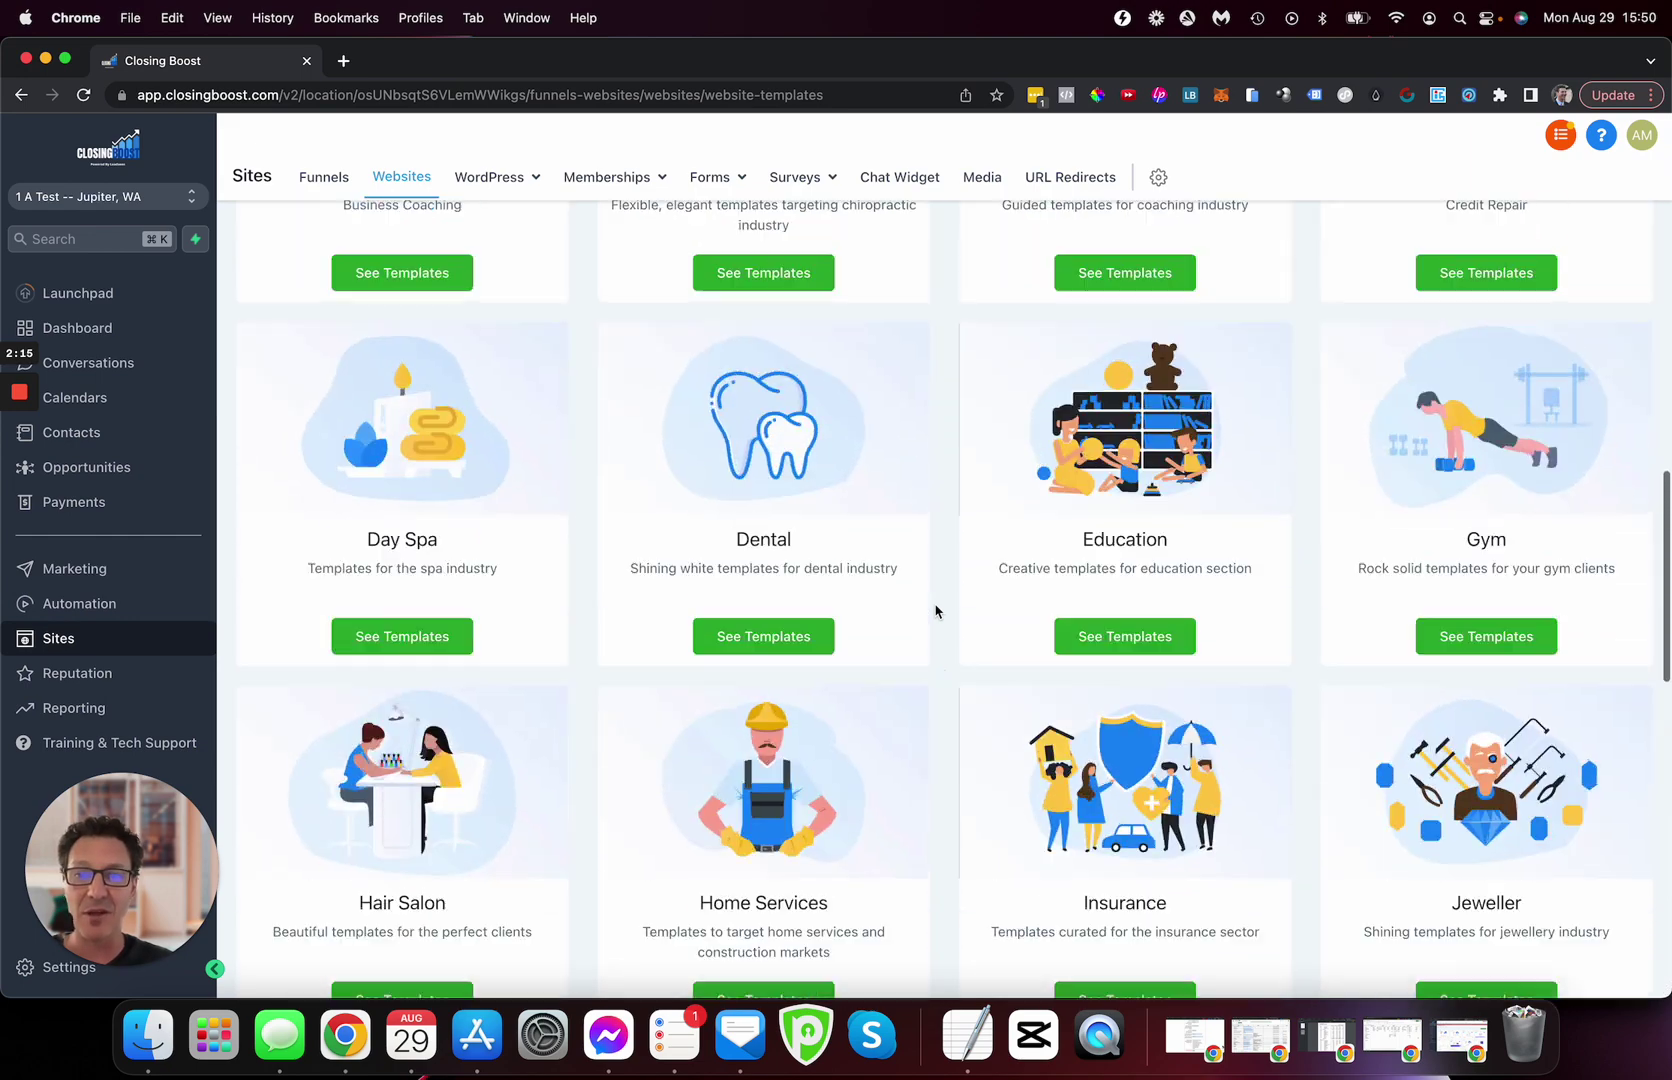
scroll(935, 610, "down", 5)
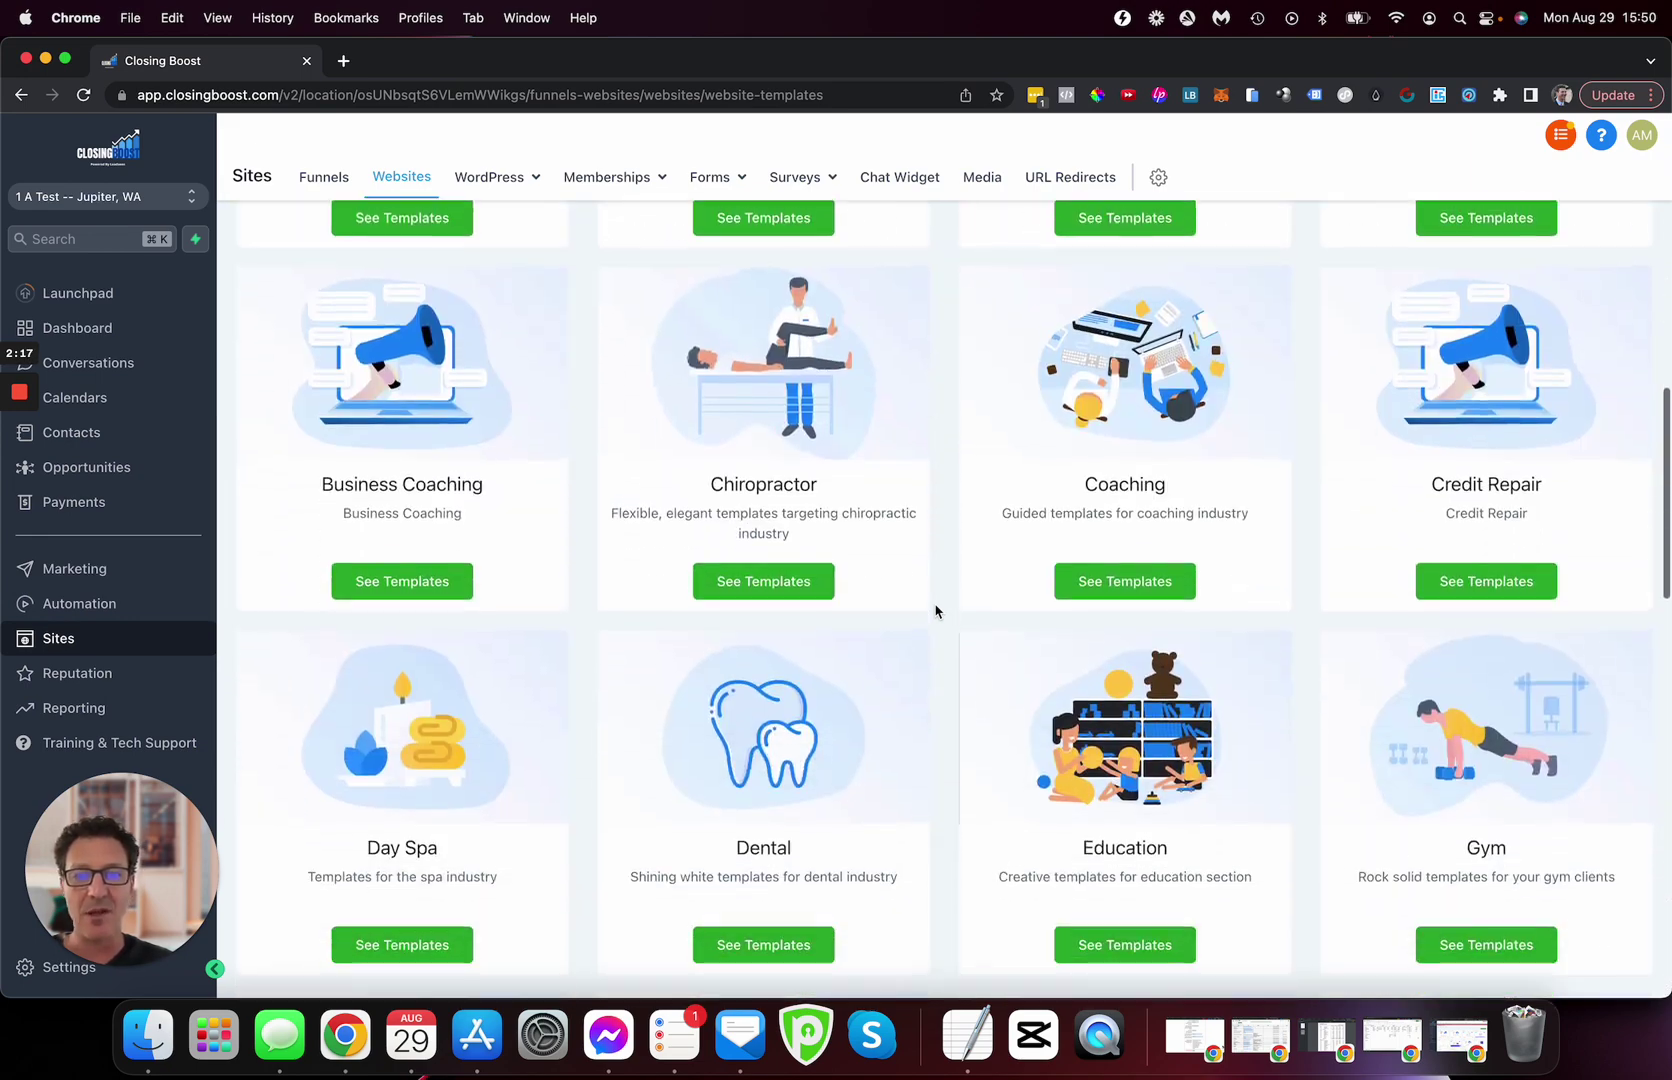
Open the Chiropractor category's templates and scroll down the template grid.
left_click(782, 571)
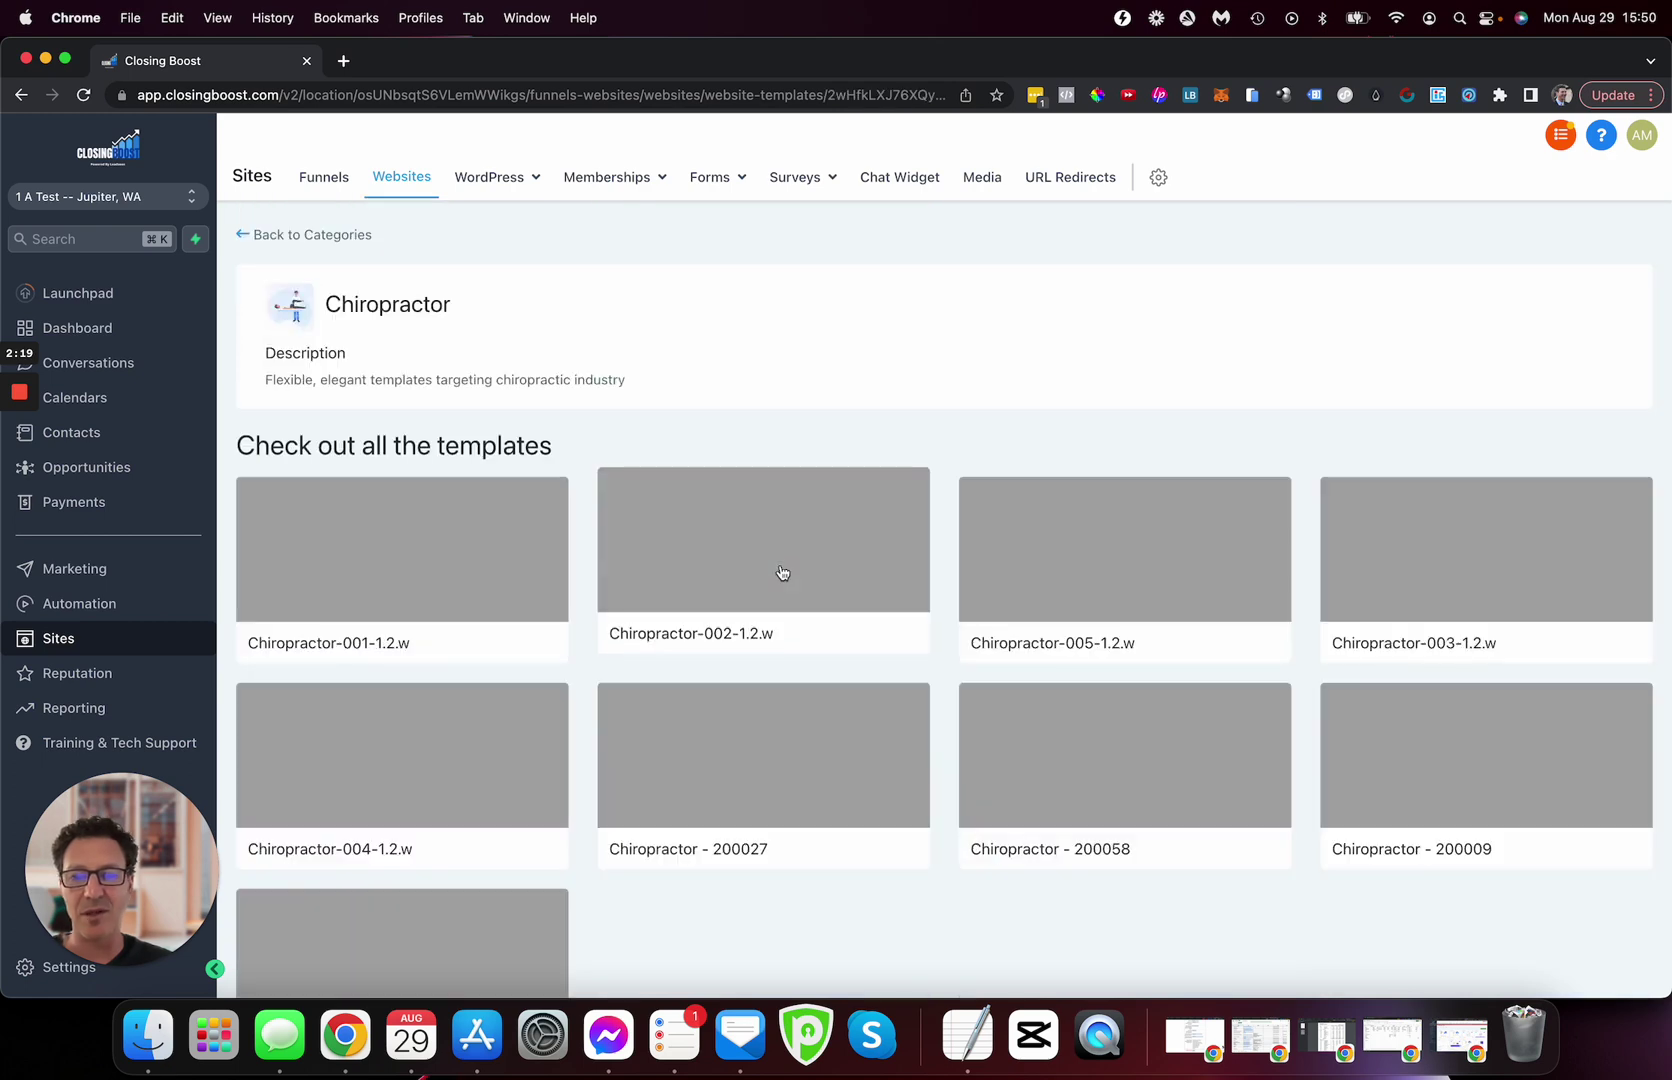
scroll(897, 934, "down", 1)
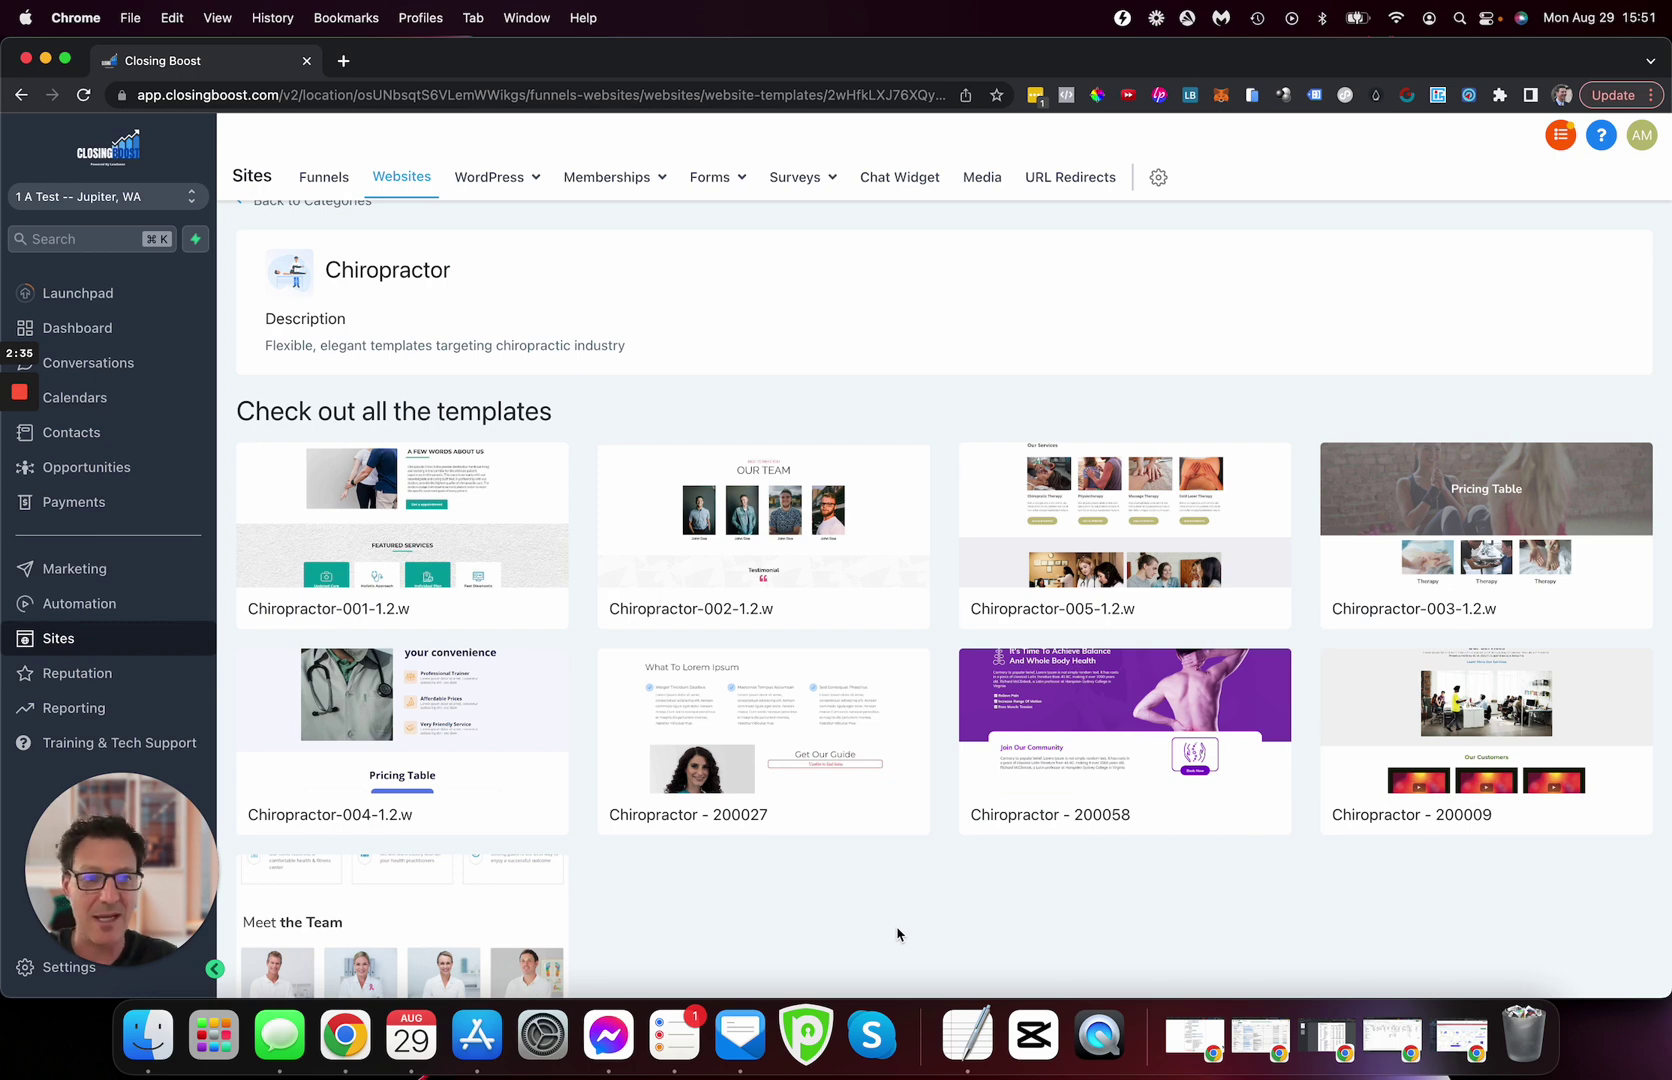
Scroll through the Chiropractor-005-1.2.w preview, then return to the Chiropractor template list.
left_click(1127, 598)
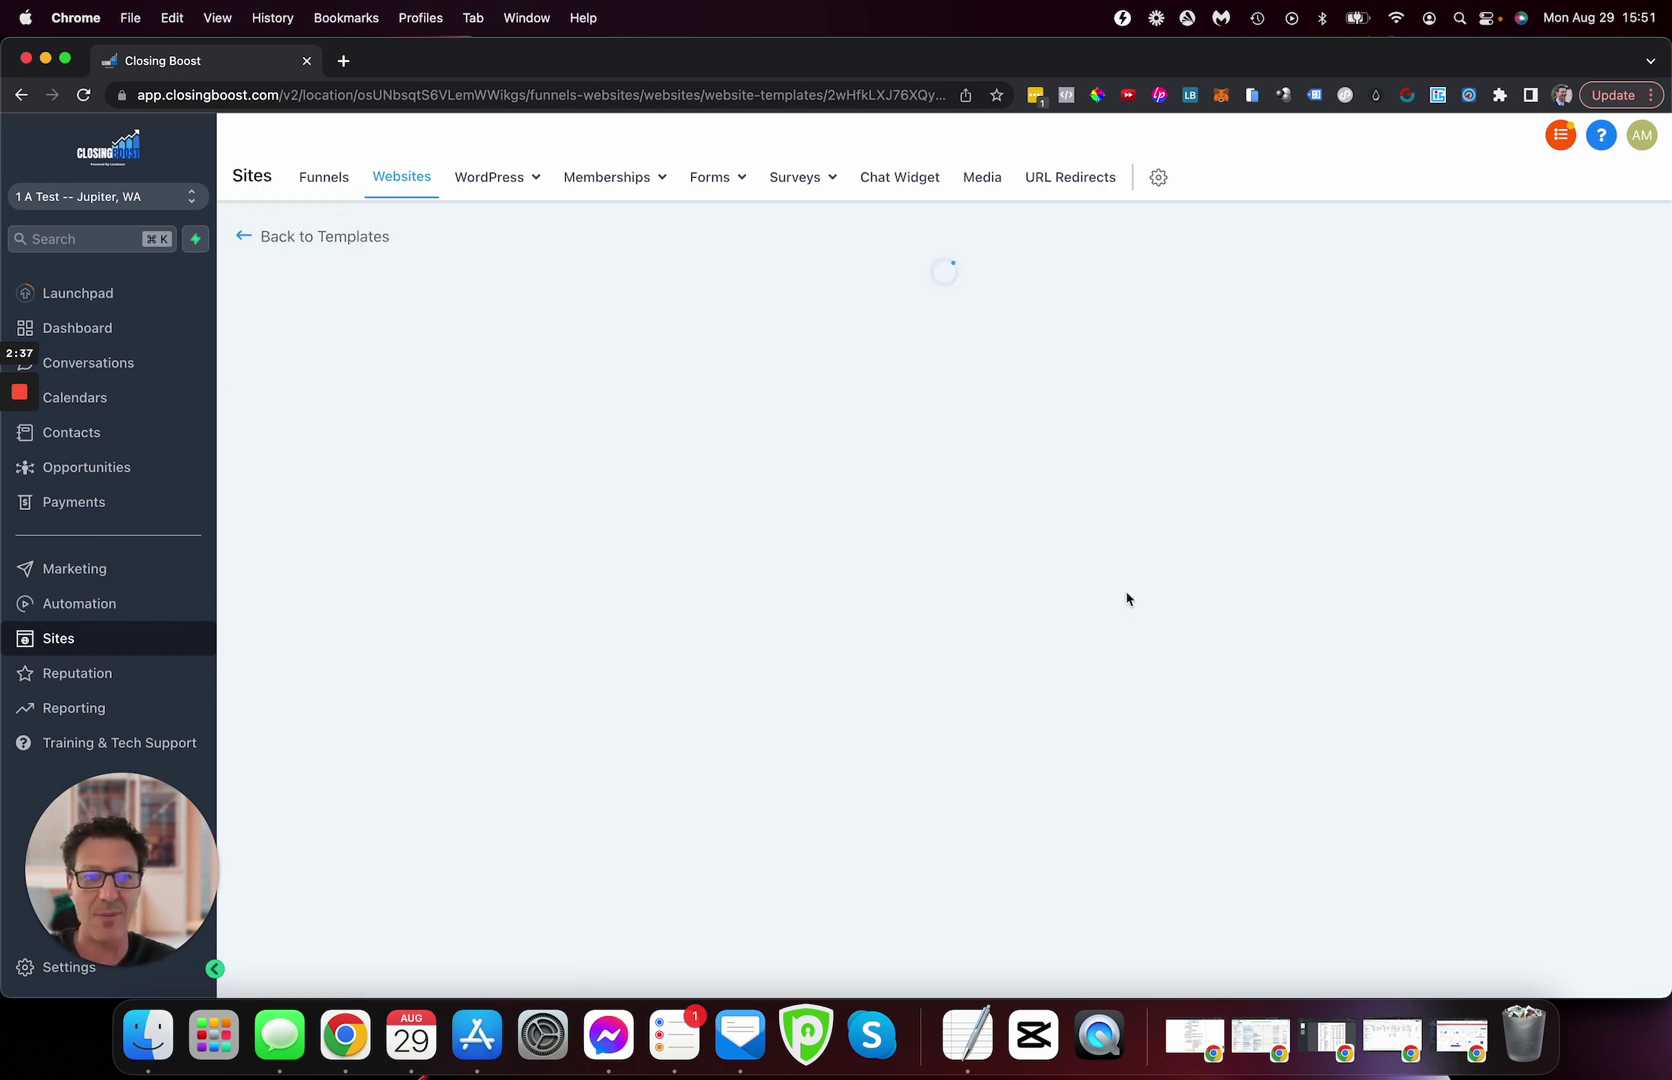
scroll(1041, 722, "down", 5)
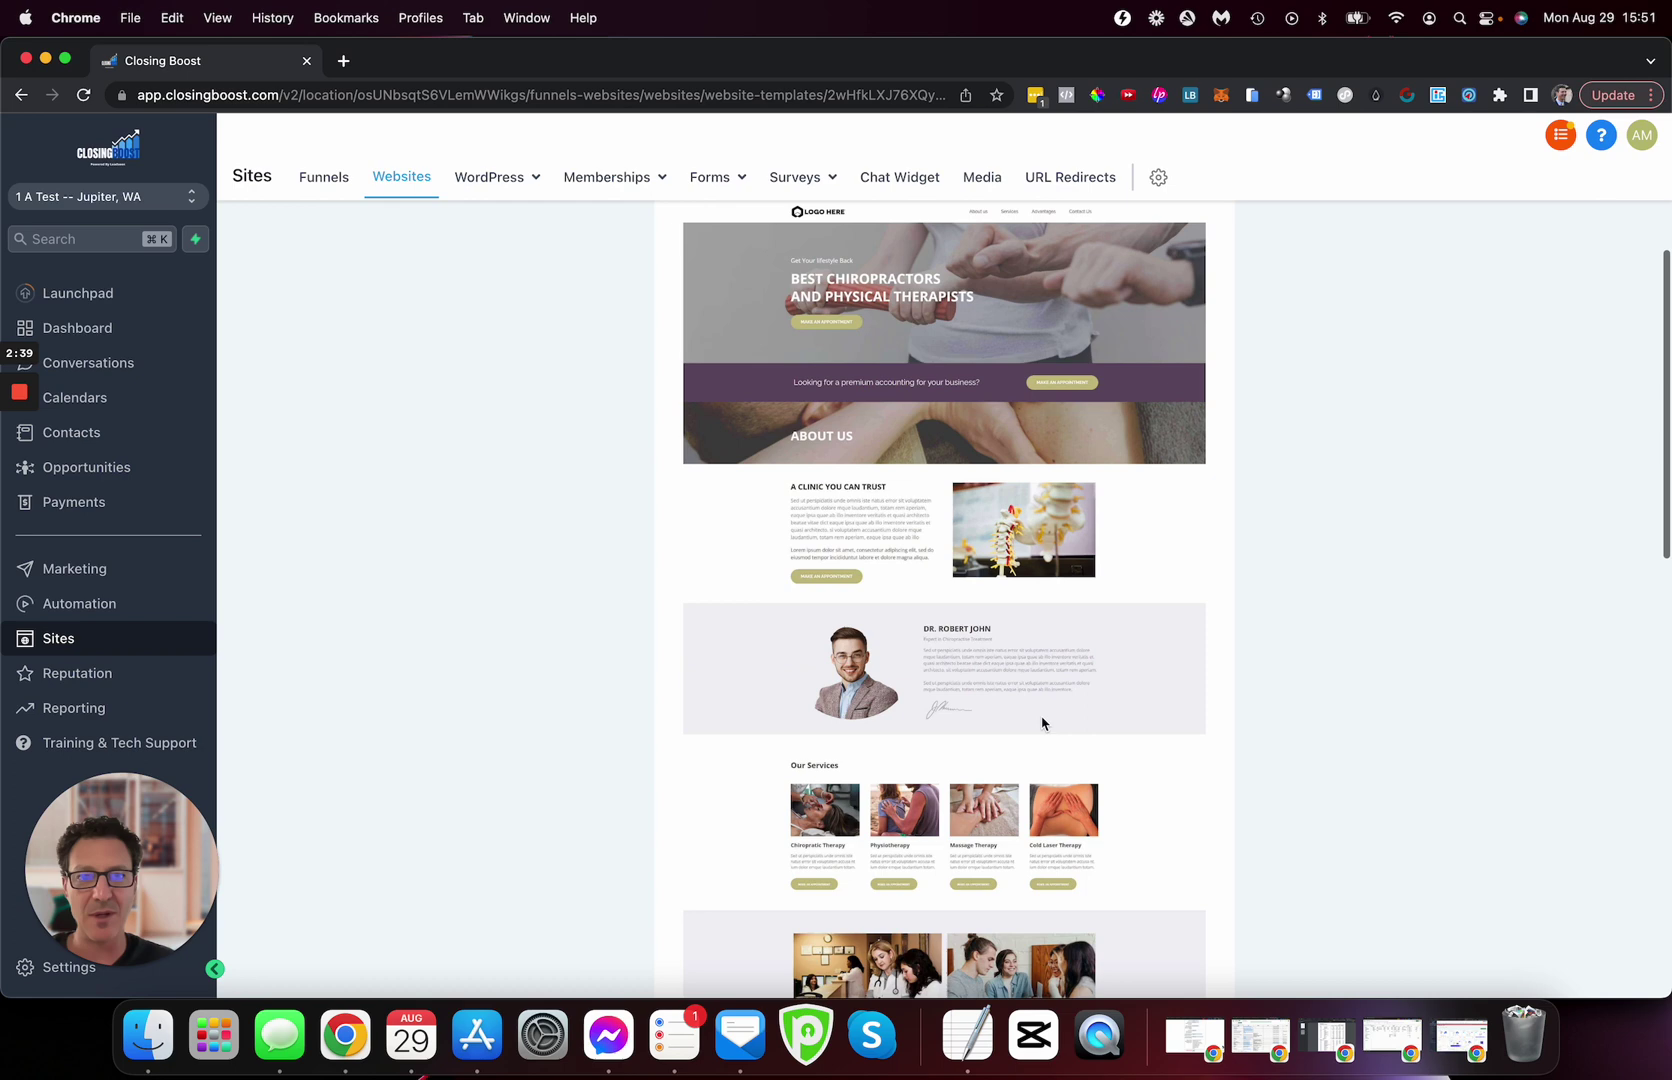
scroll(1041, 722, "down", 1)
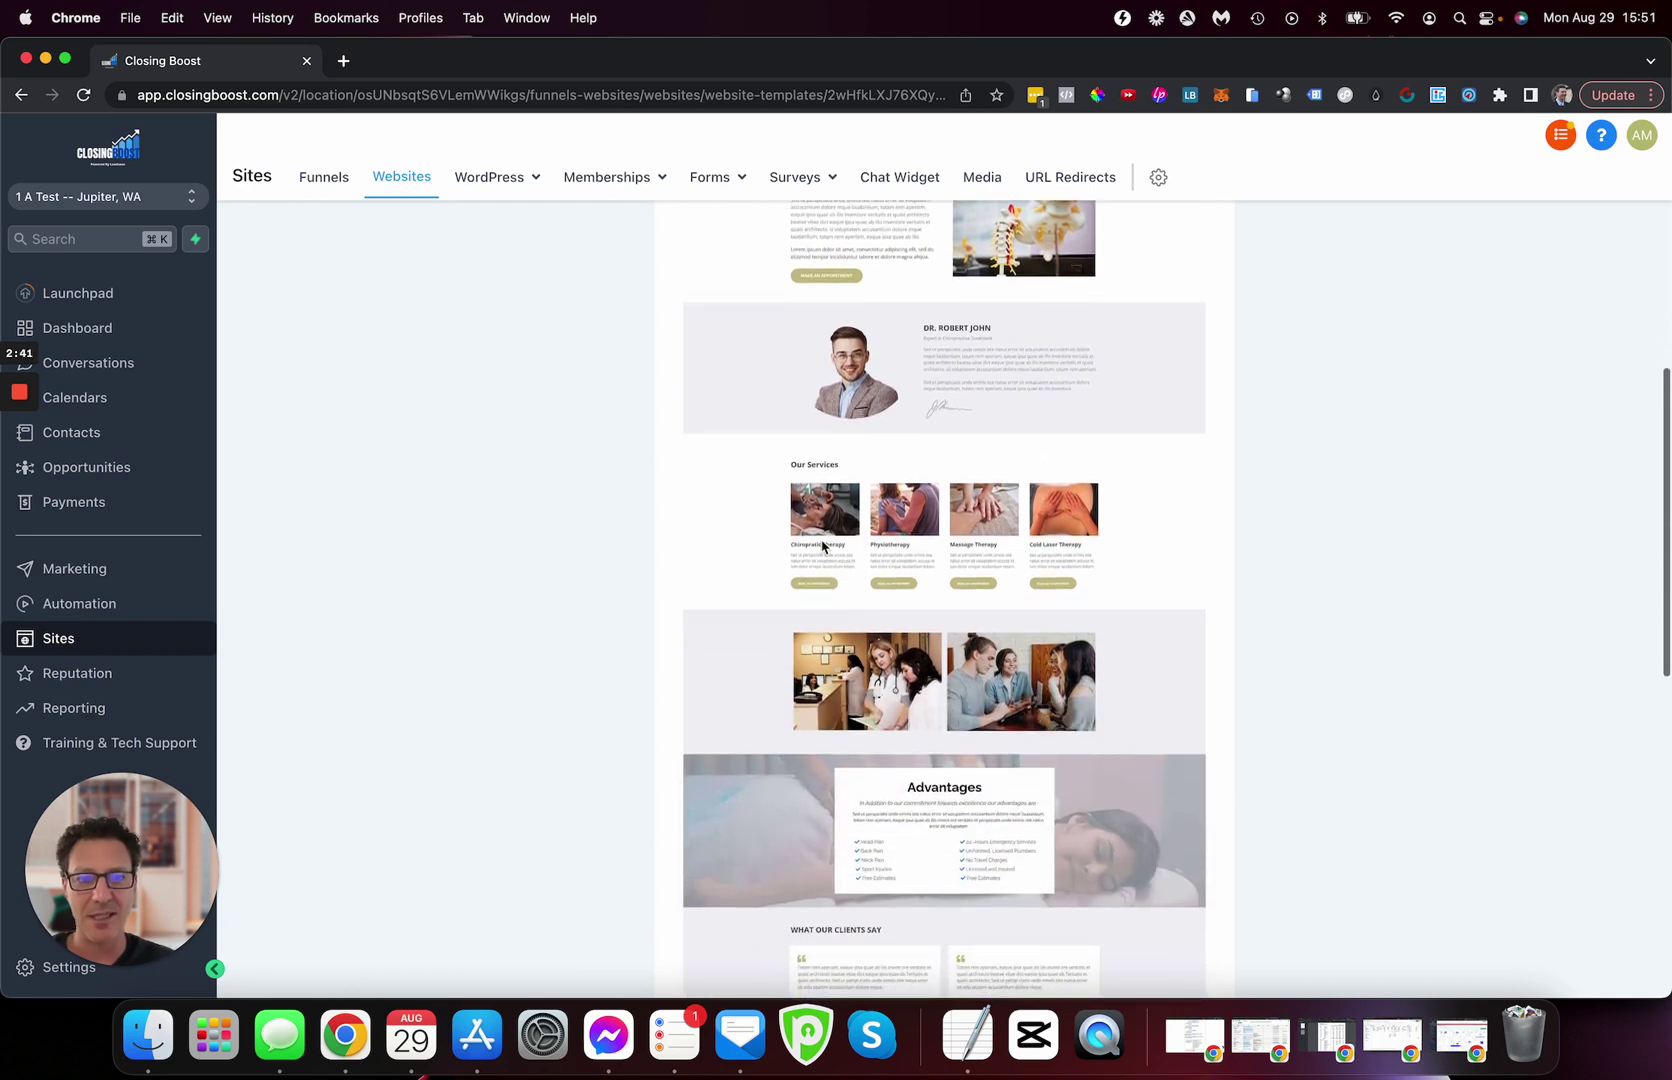
scroll(922, 655, "down", 4)
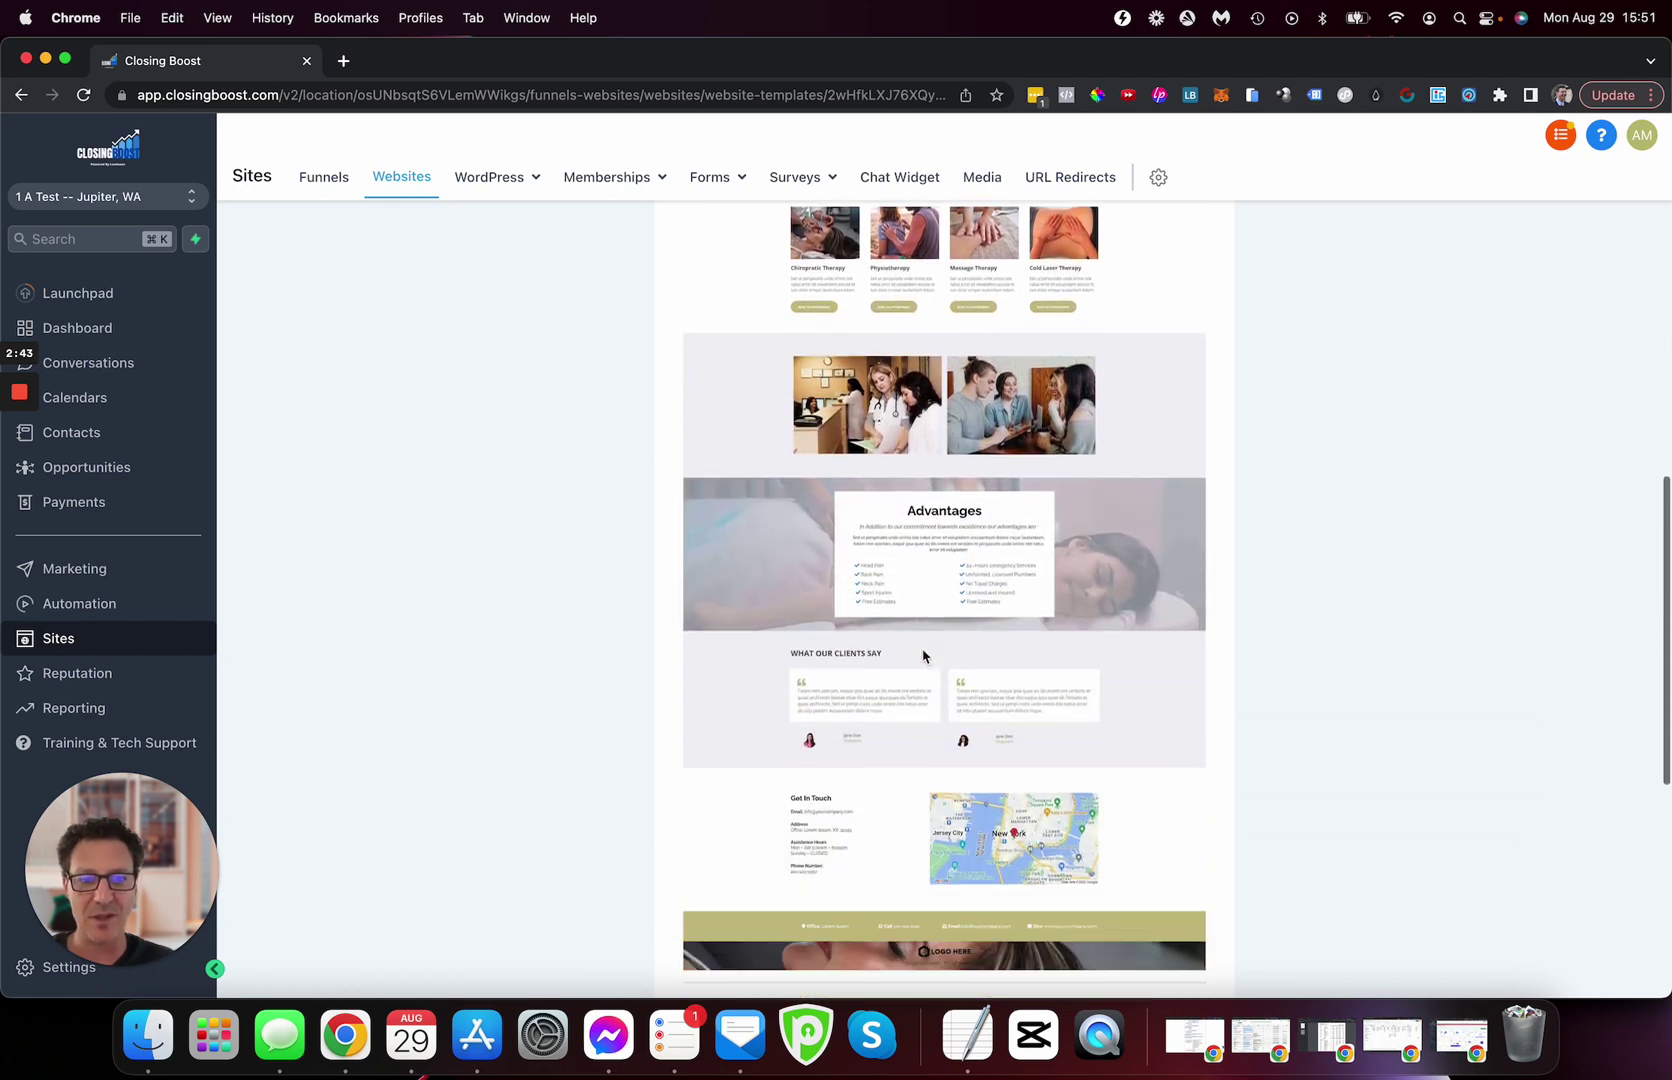
scroll(821, 653, "down", 5)
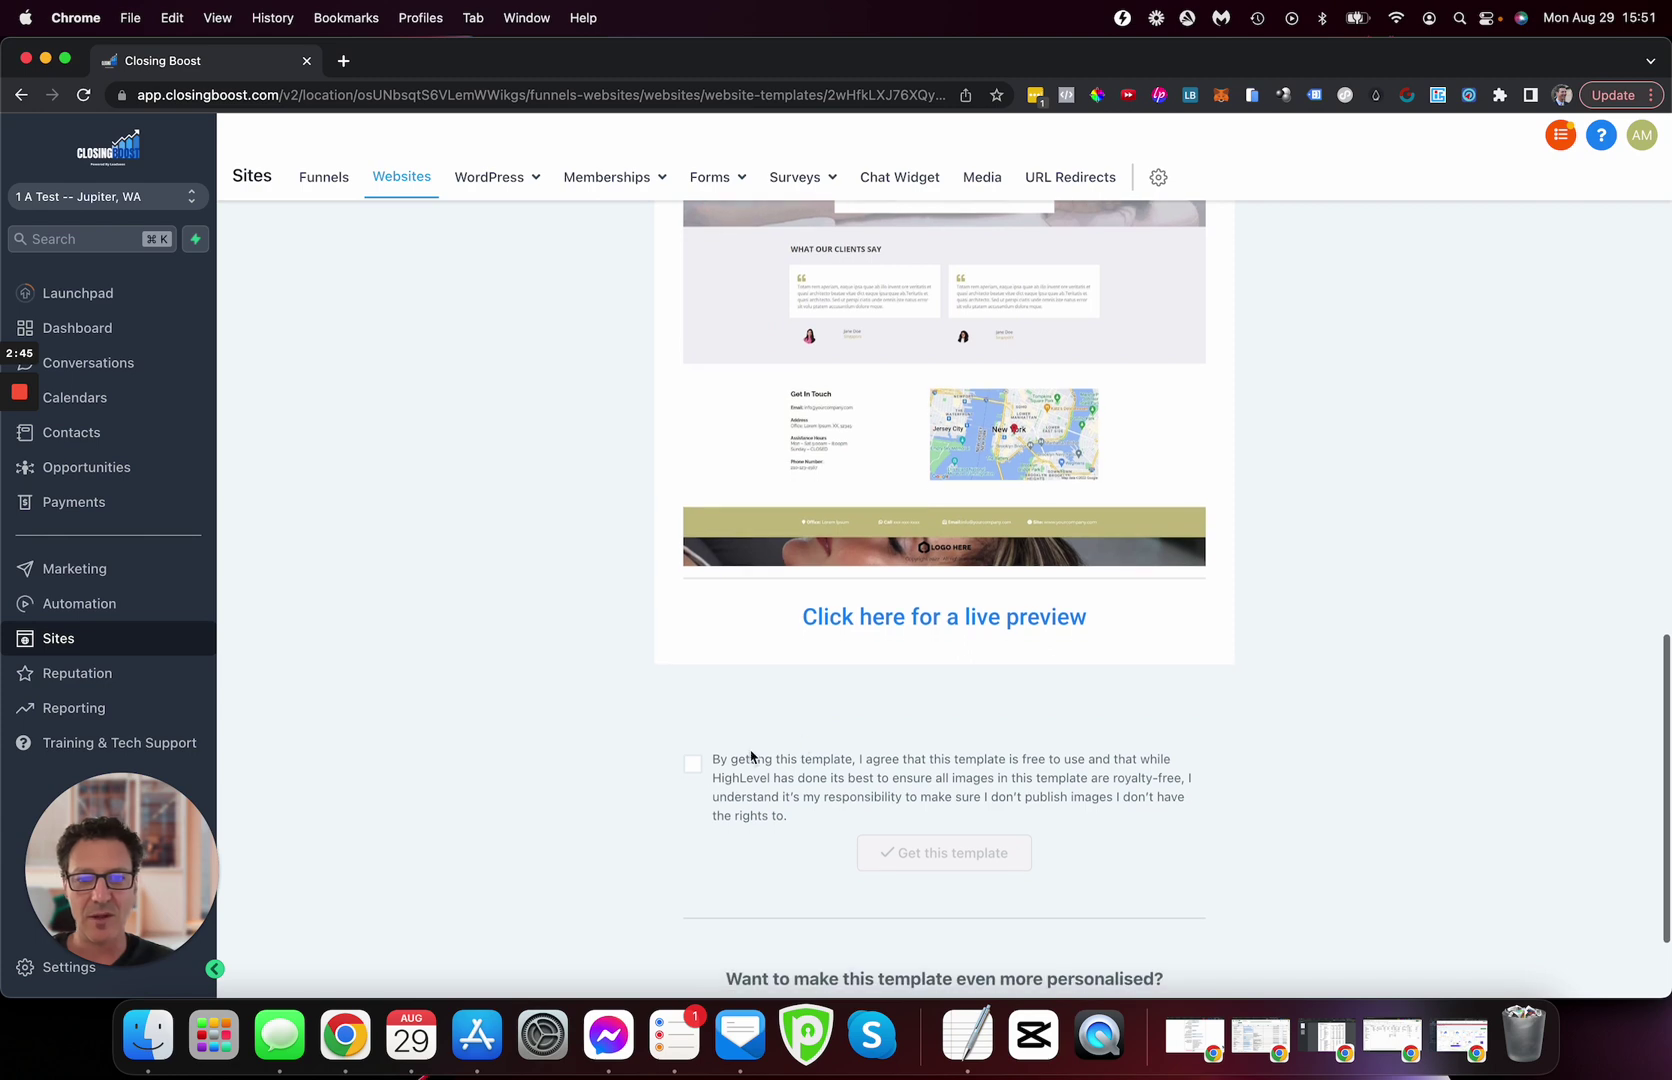
scroll(905, 620, "up", 15)
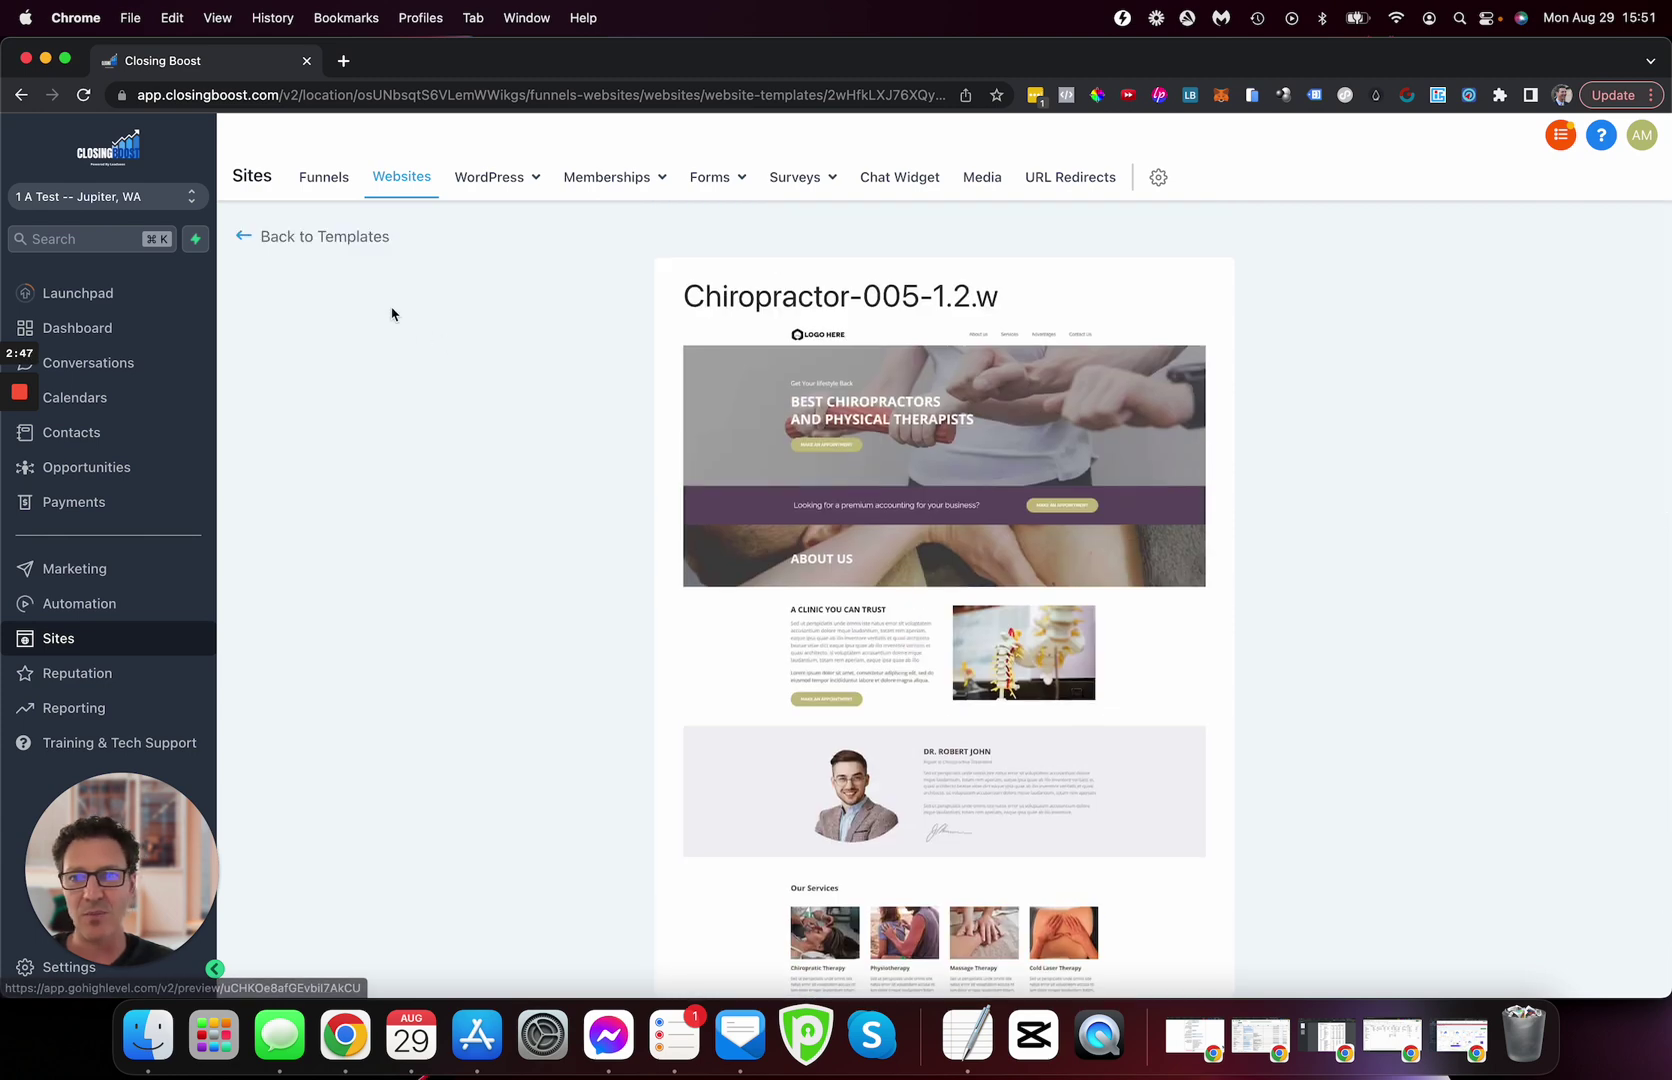
left_click(242, 238)
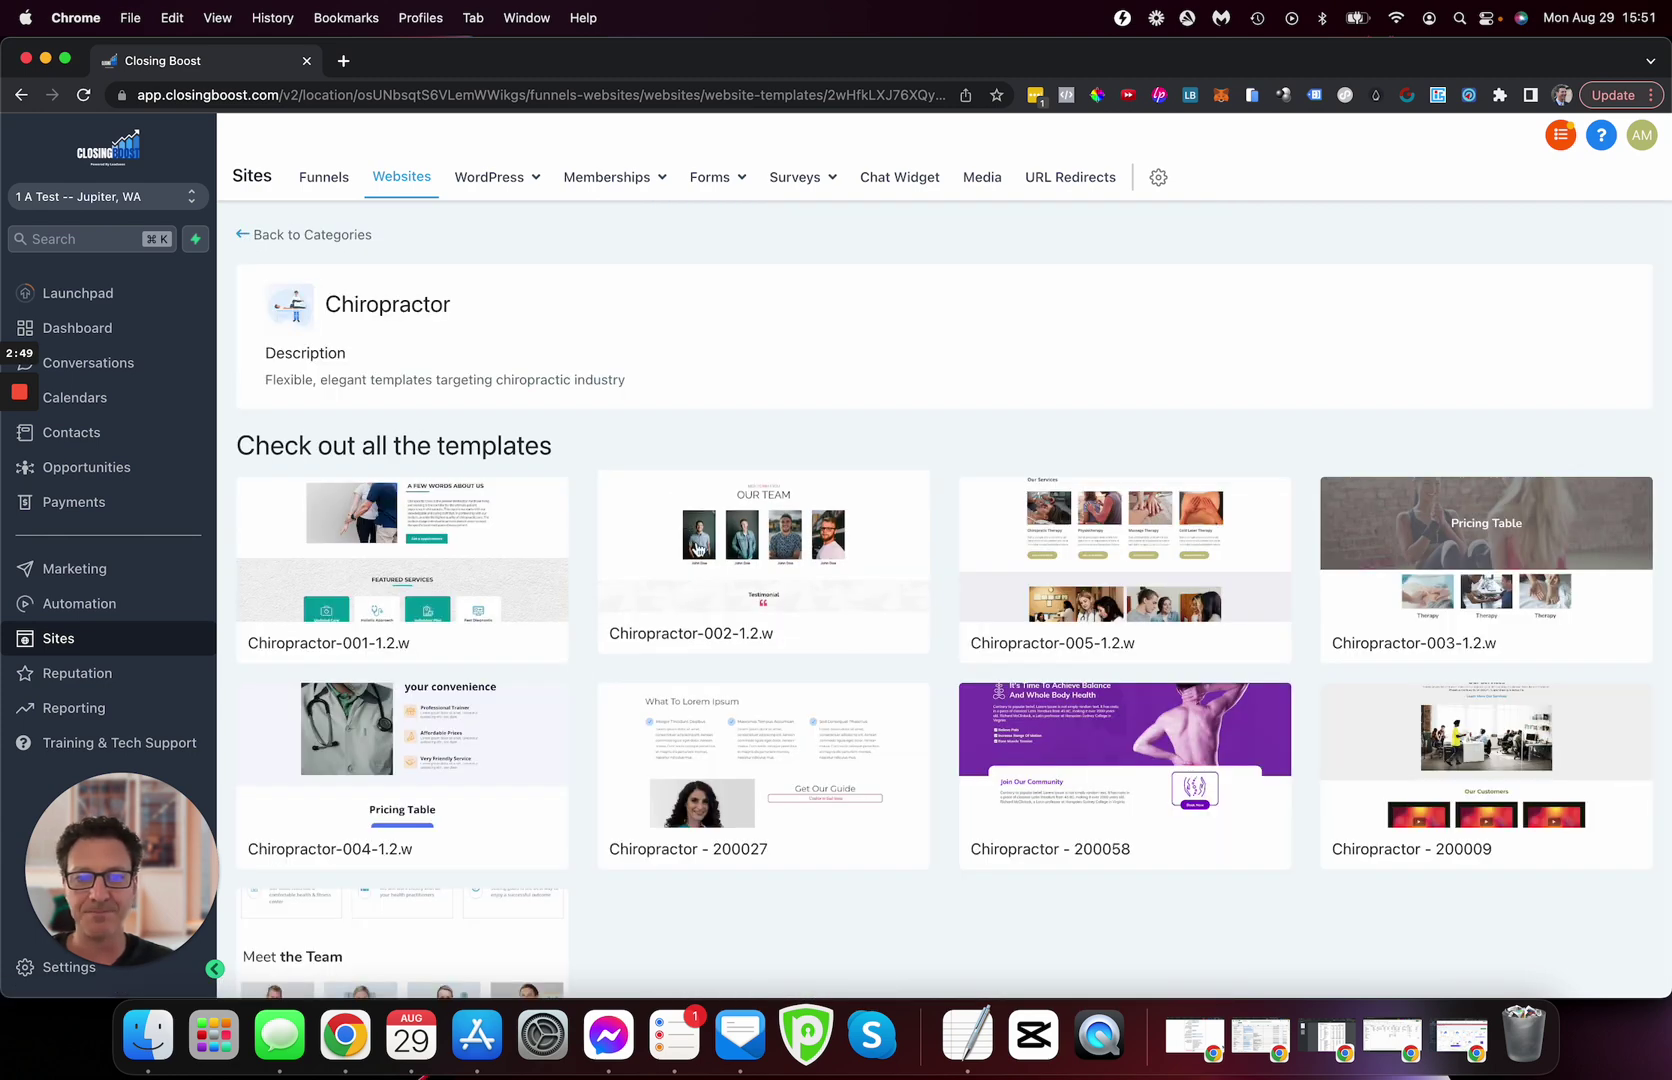
Open the Chiropractor-002-1.2.w preview and scroll from its Better Health Through Chiropractic hero and back.
left_click(752, 589)
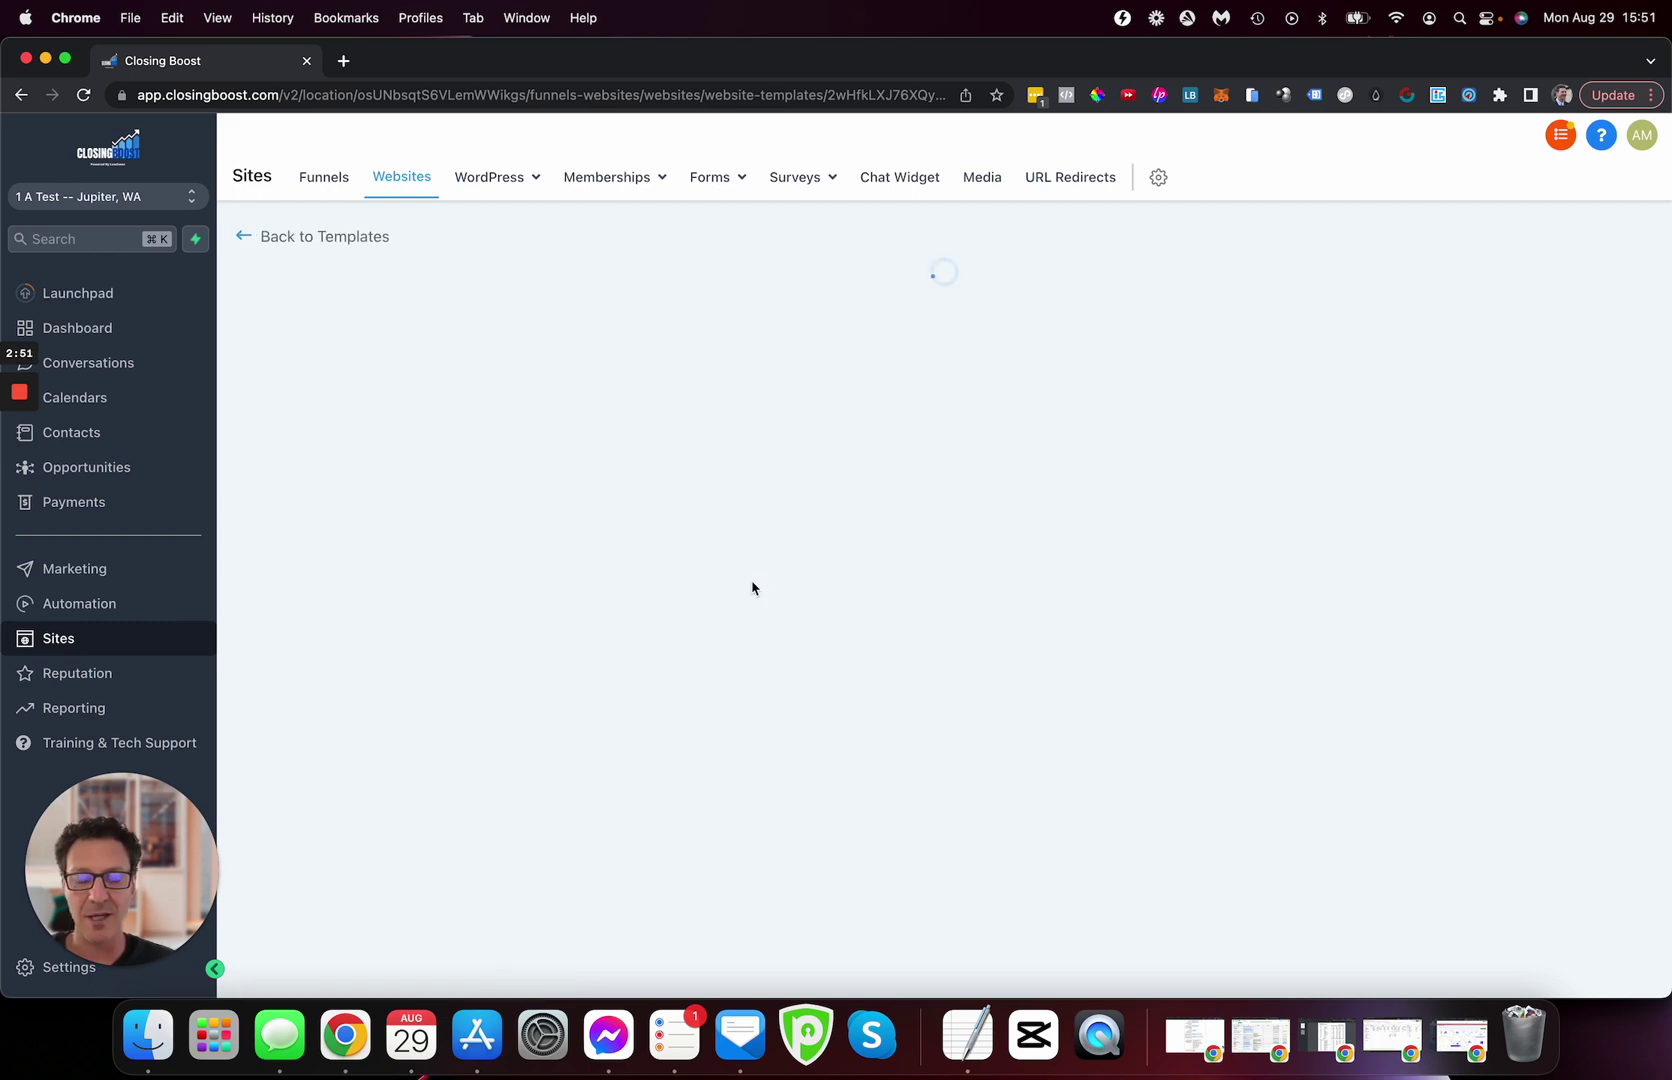
scroll(831, 630, "down", 5)
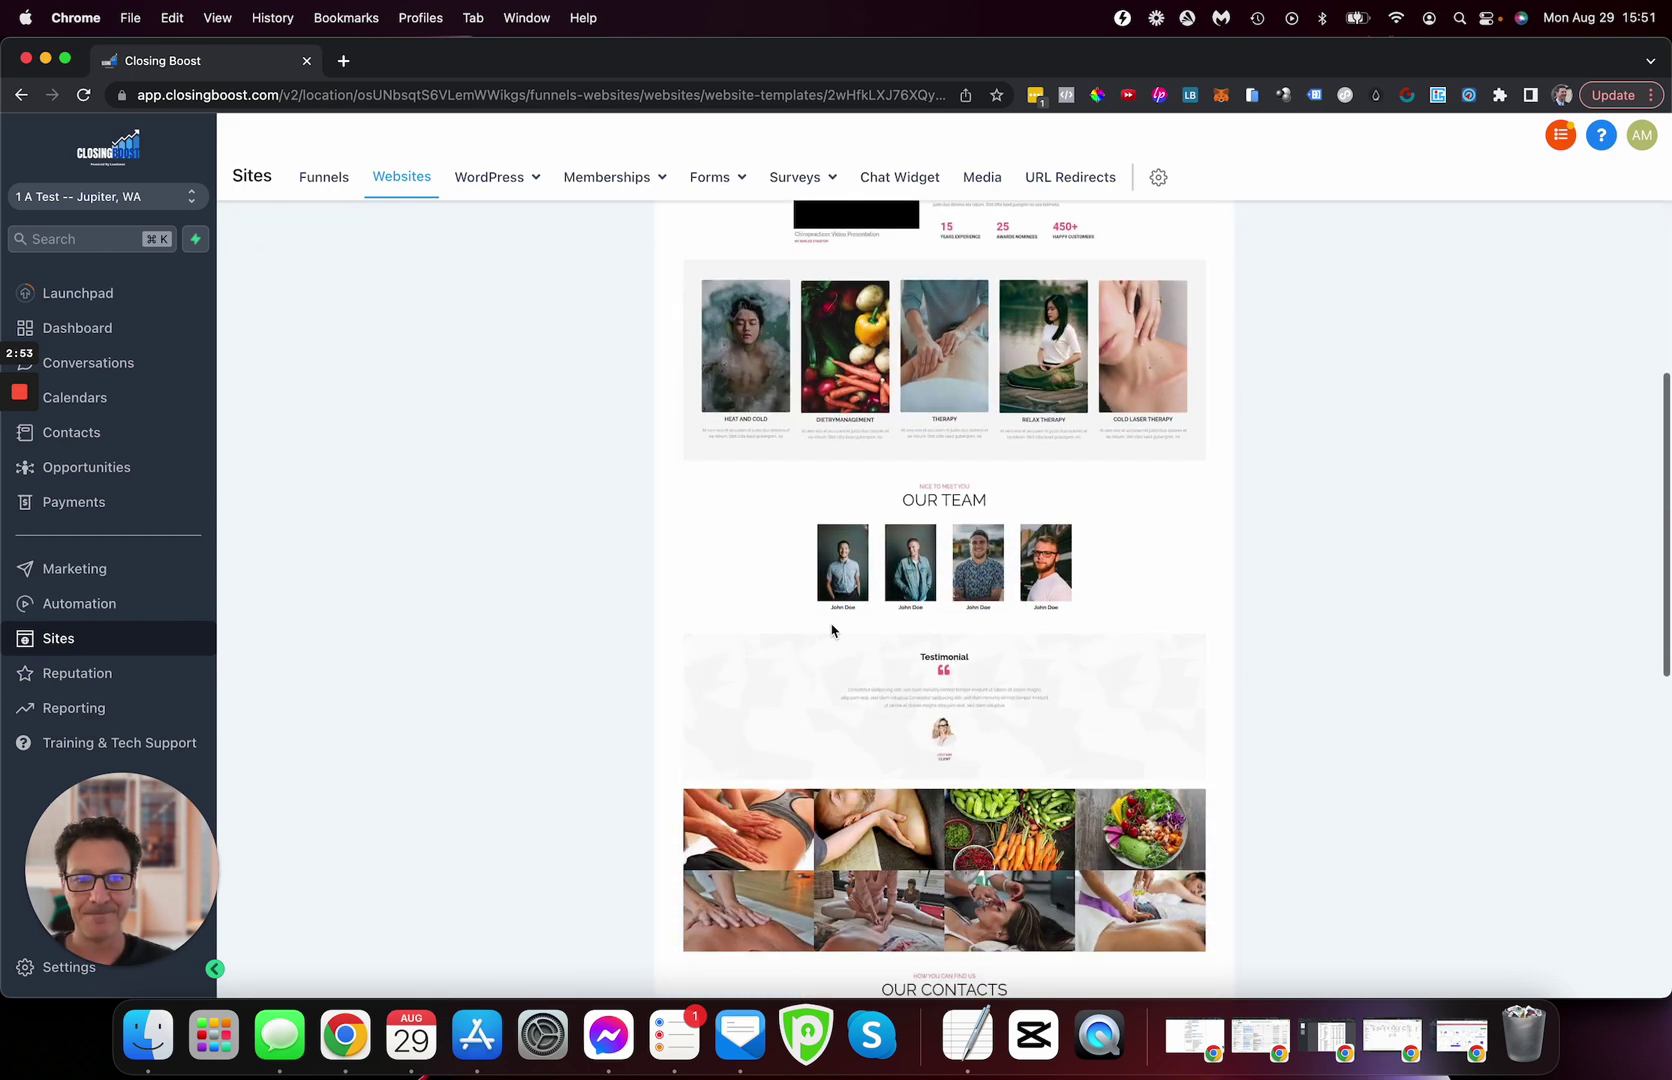
scroll(831, 630, "down", 5)
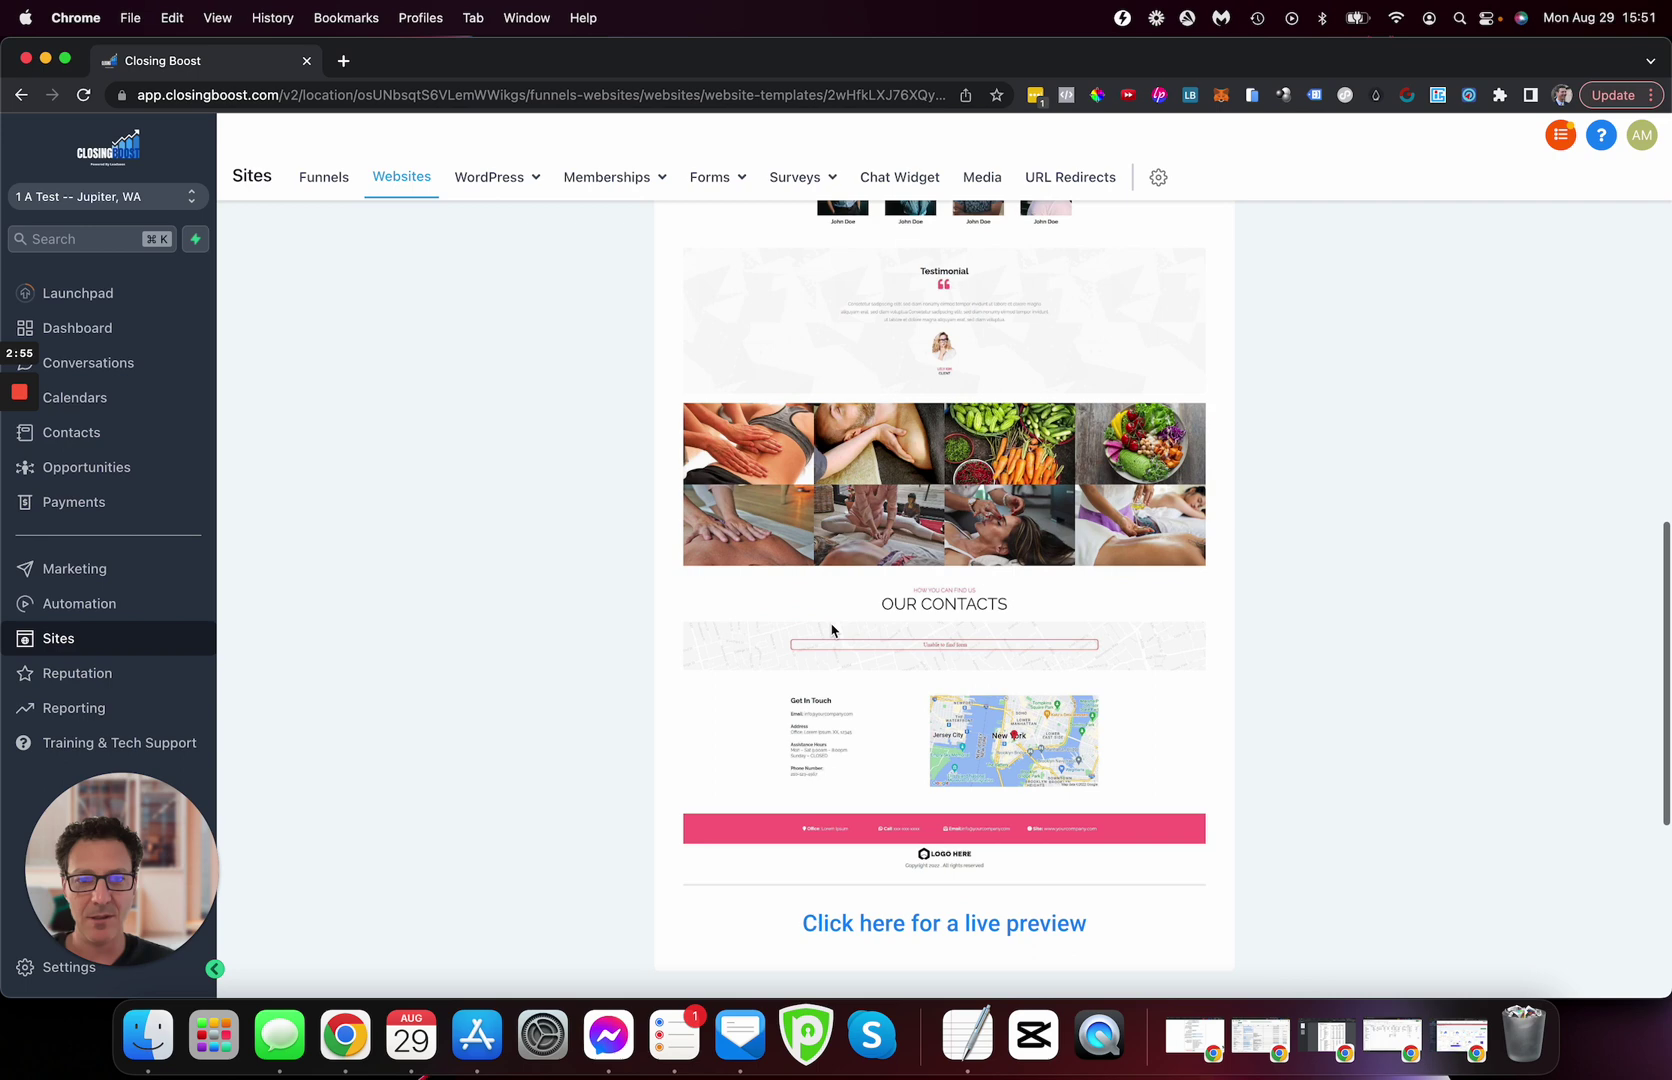
scroll(831, 630, "down", 2)
scroll(831, 630, "up", 3)
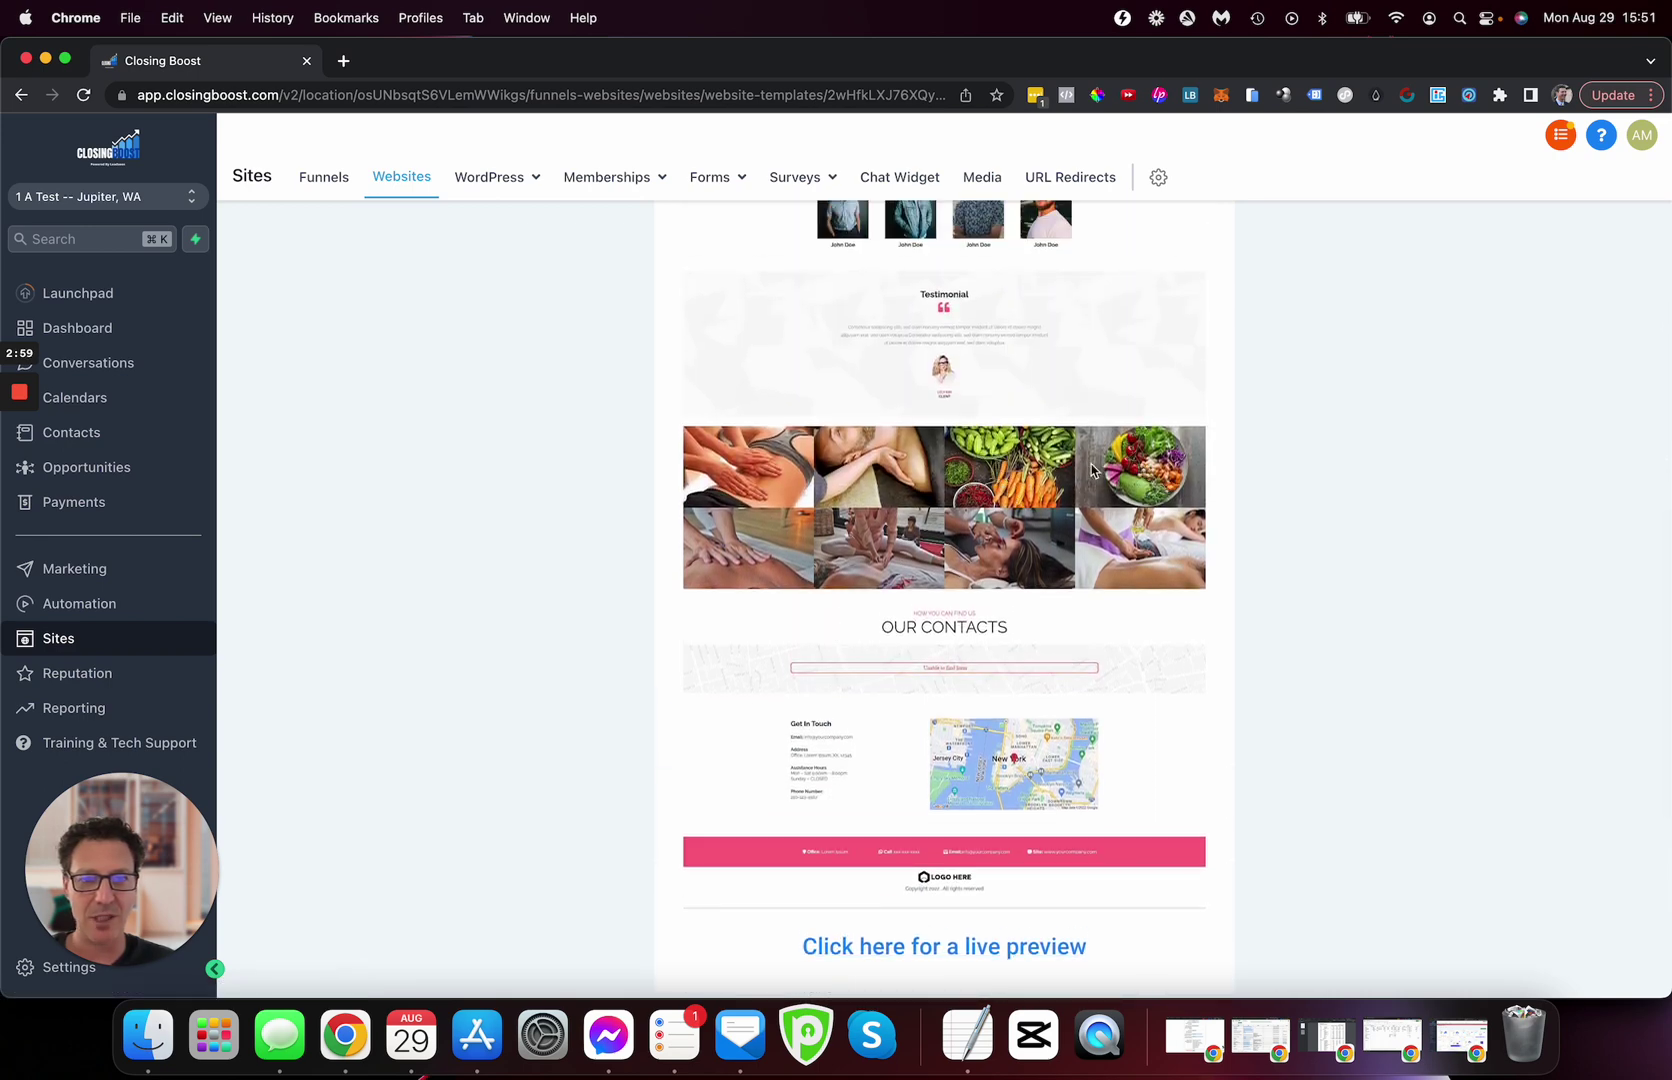
scroll(1146, 710, "down", 5)
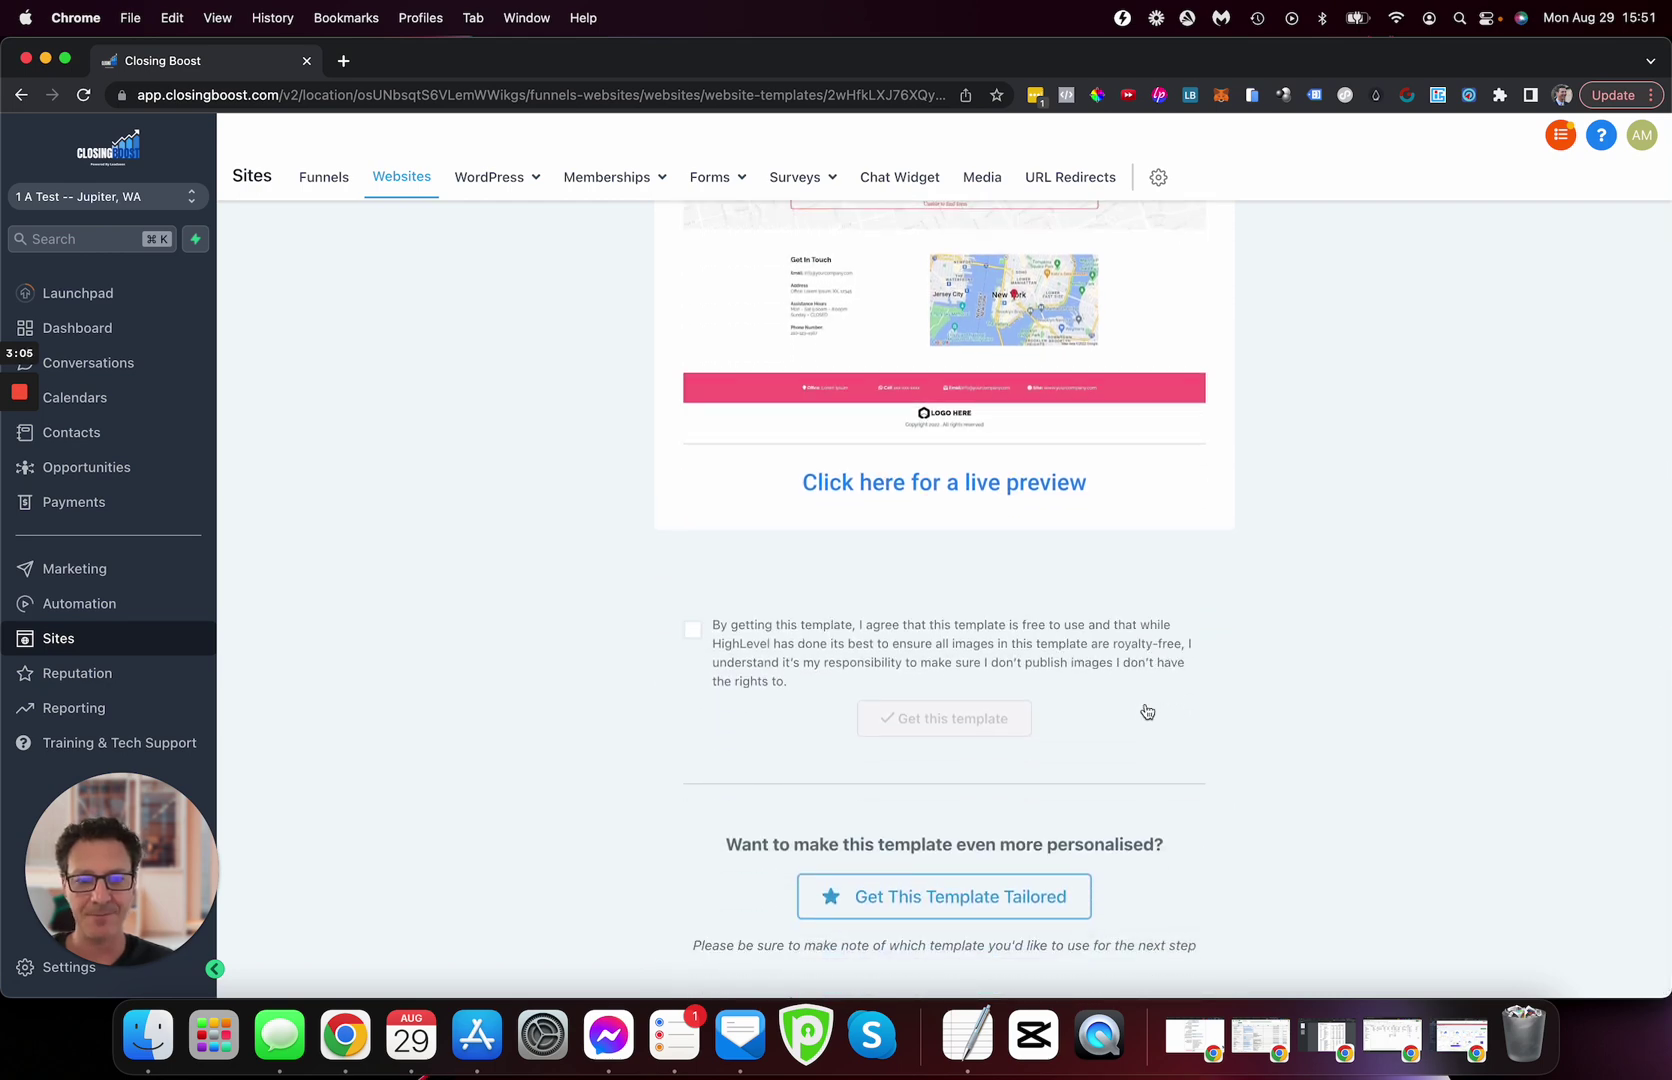
scroll(1146, 710, "up", 10)
scroll(672, 313, "up", 5)
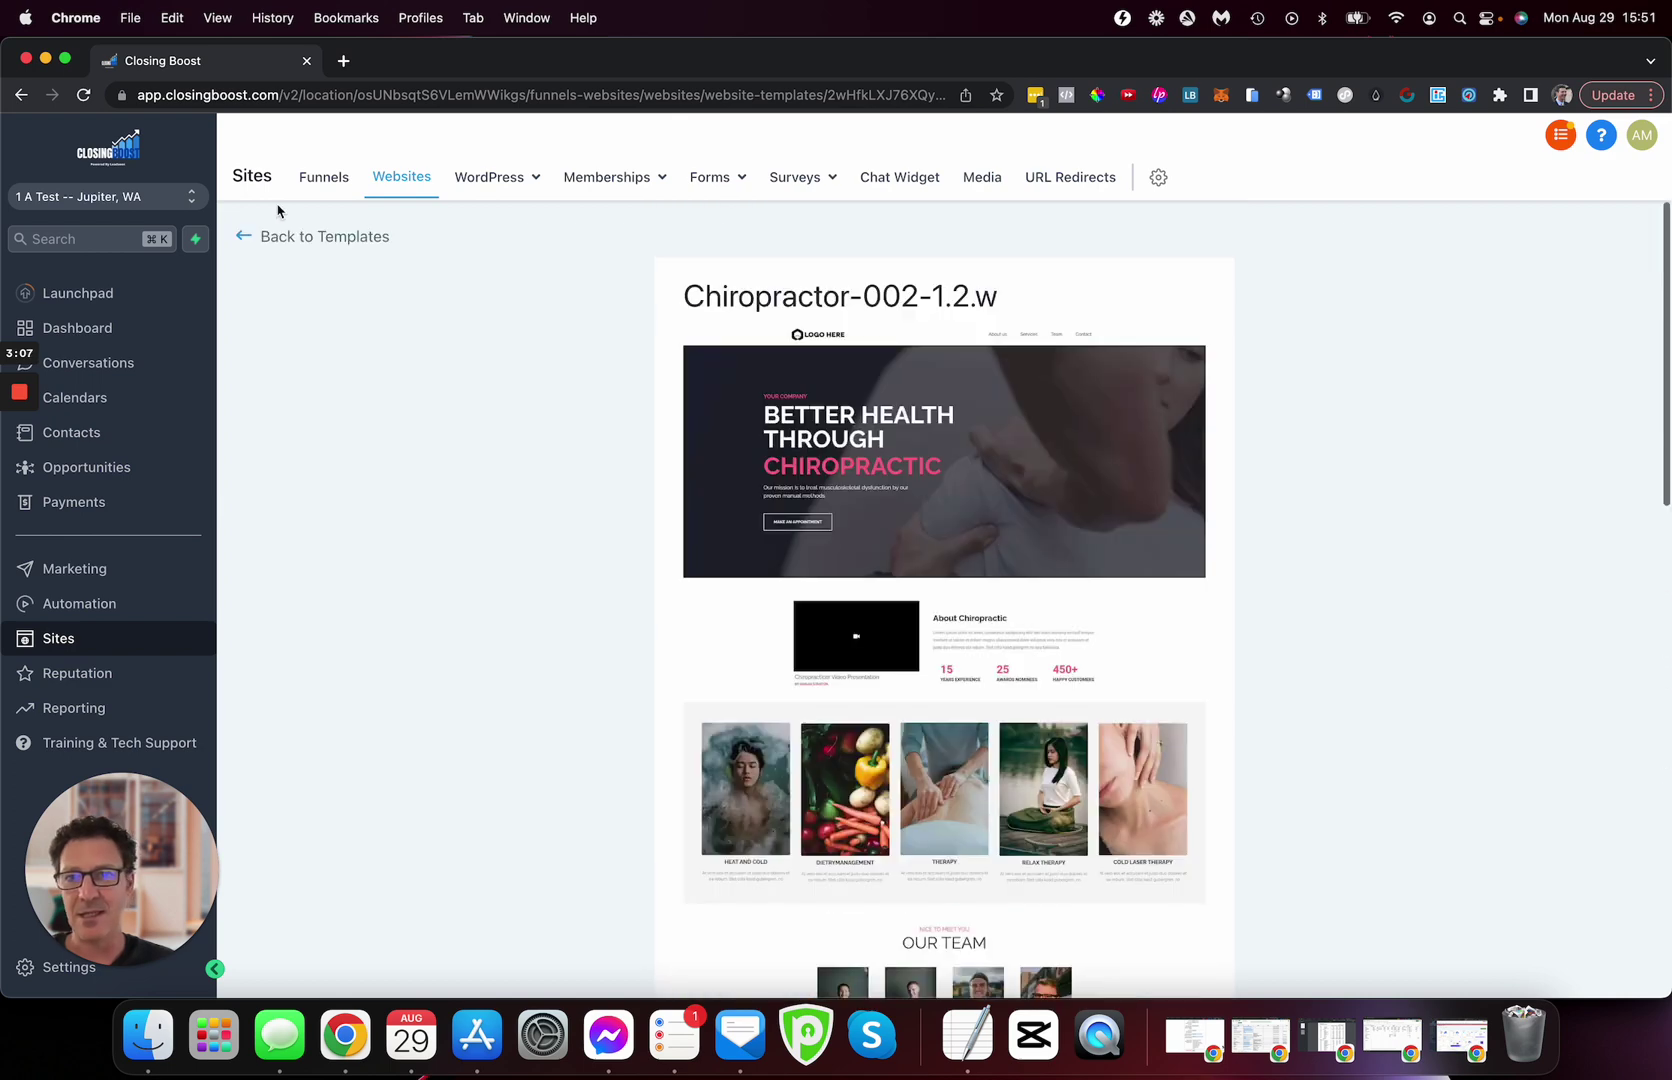
From the Chiropractor template list, open the Chiropractor - 200058 preview and scroll through it.
left_click(240, 236)
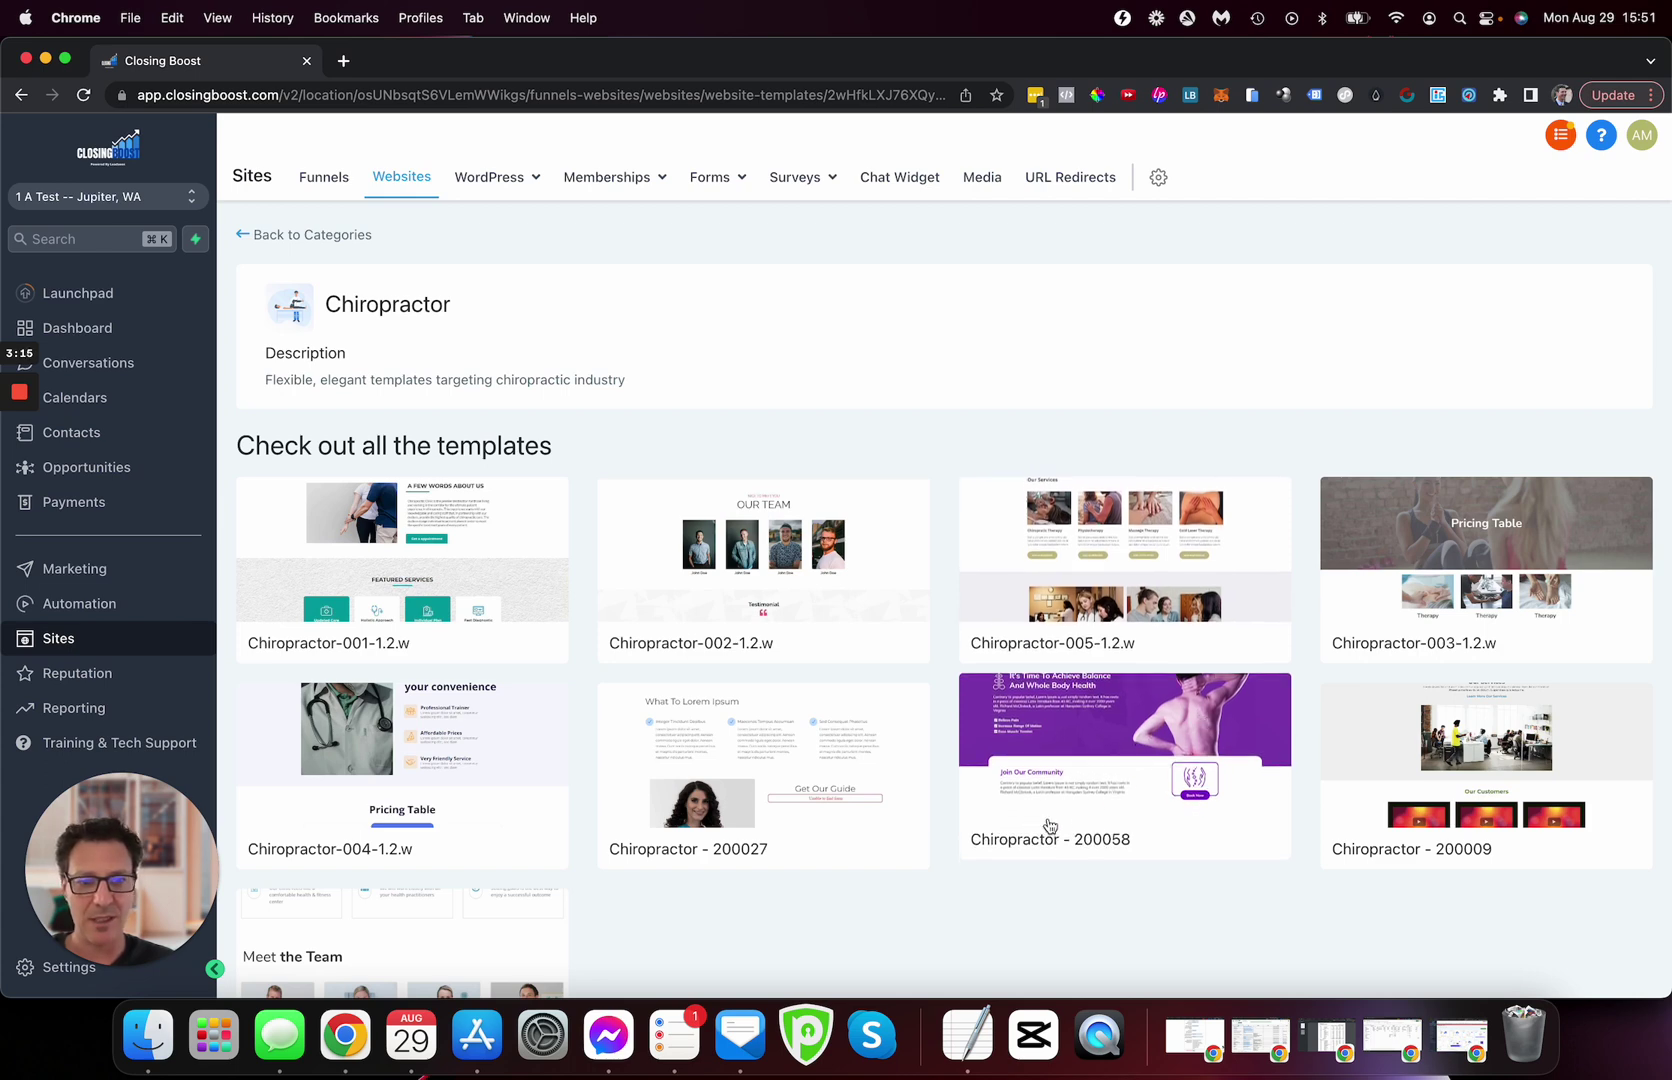
left_click(1033, 846)
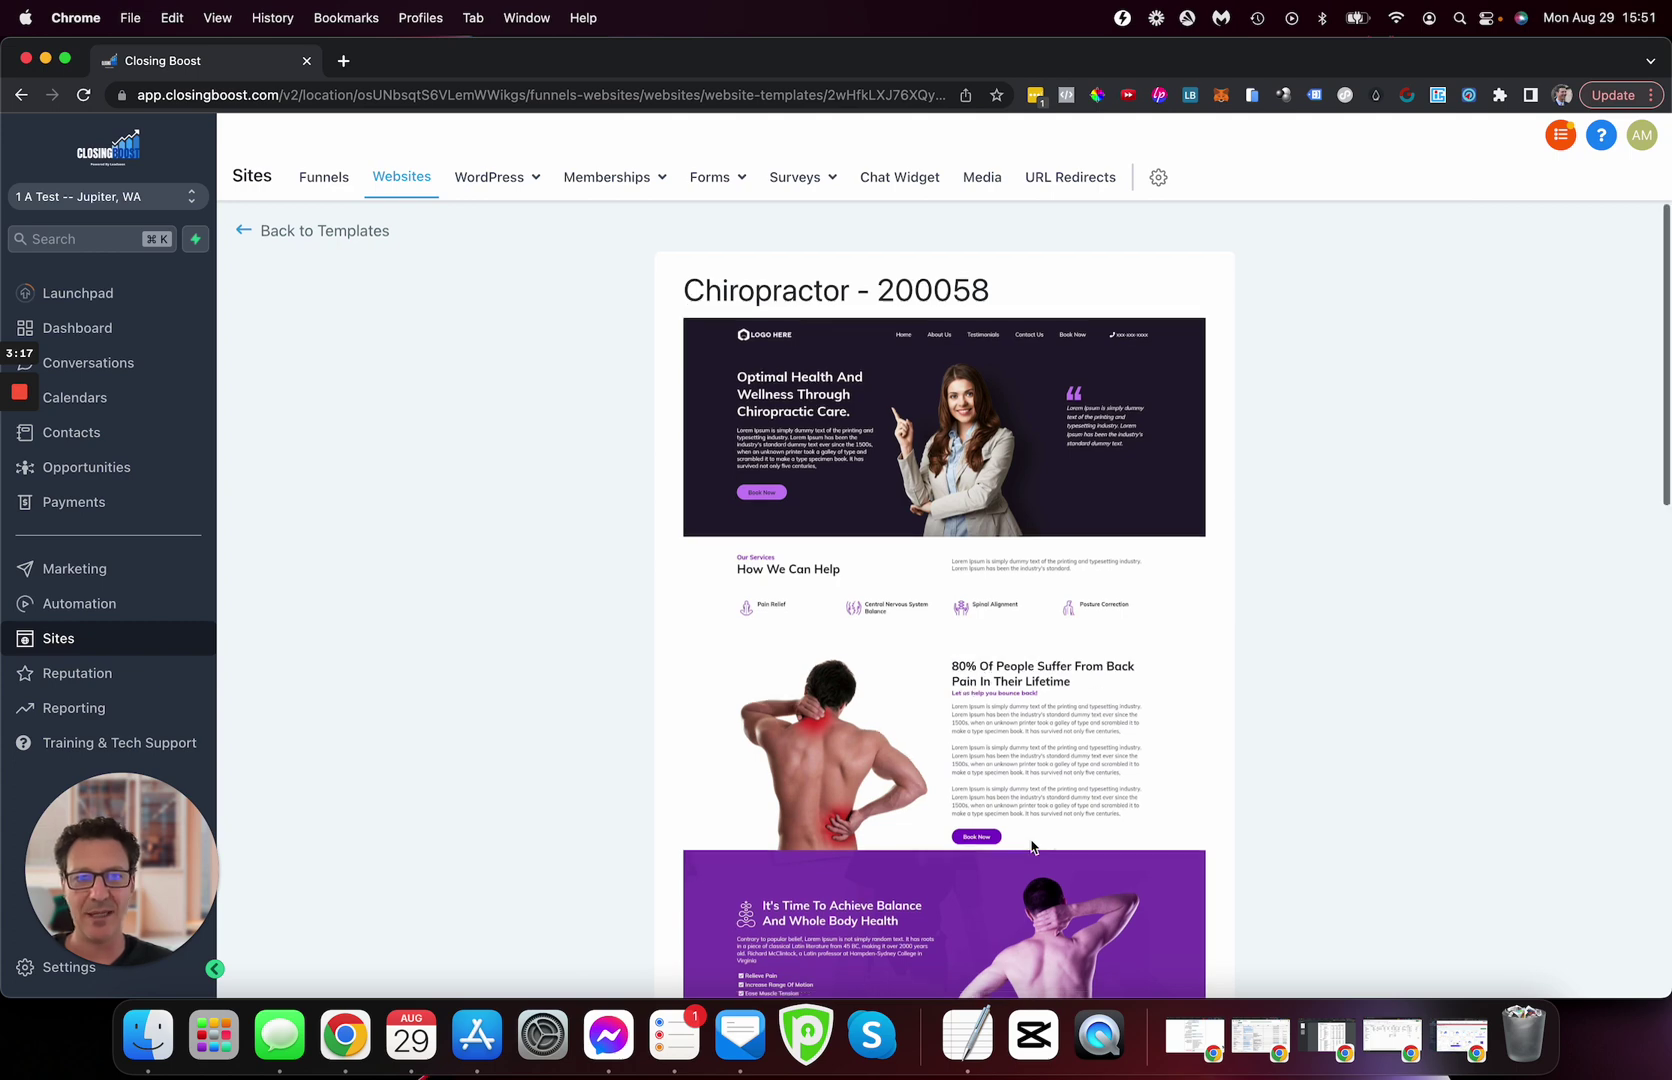
scroll(1030, 840, "down", 1)
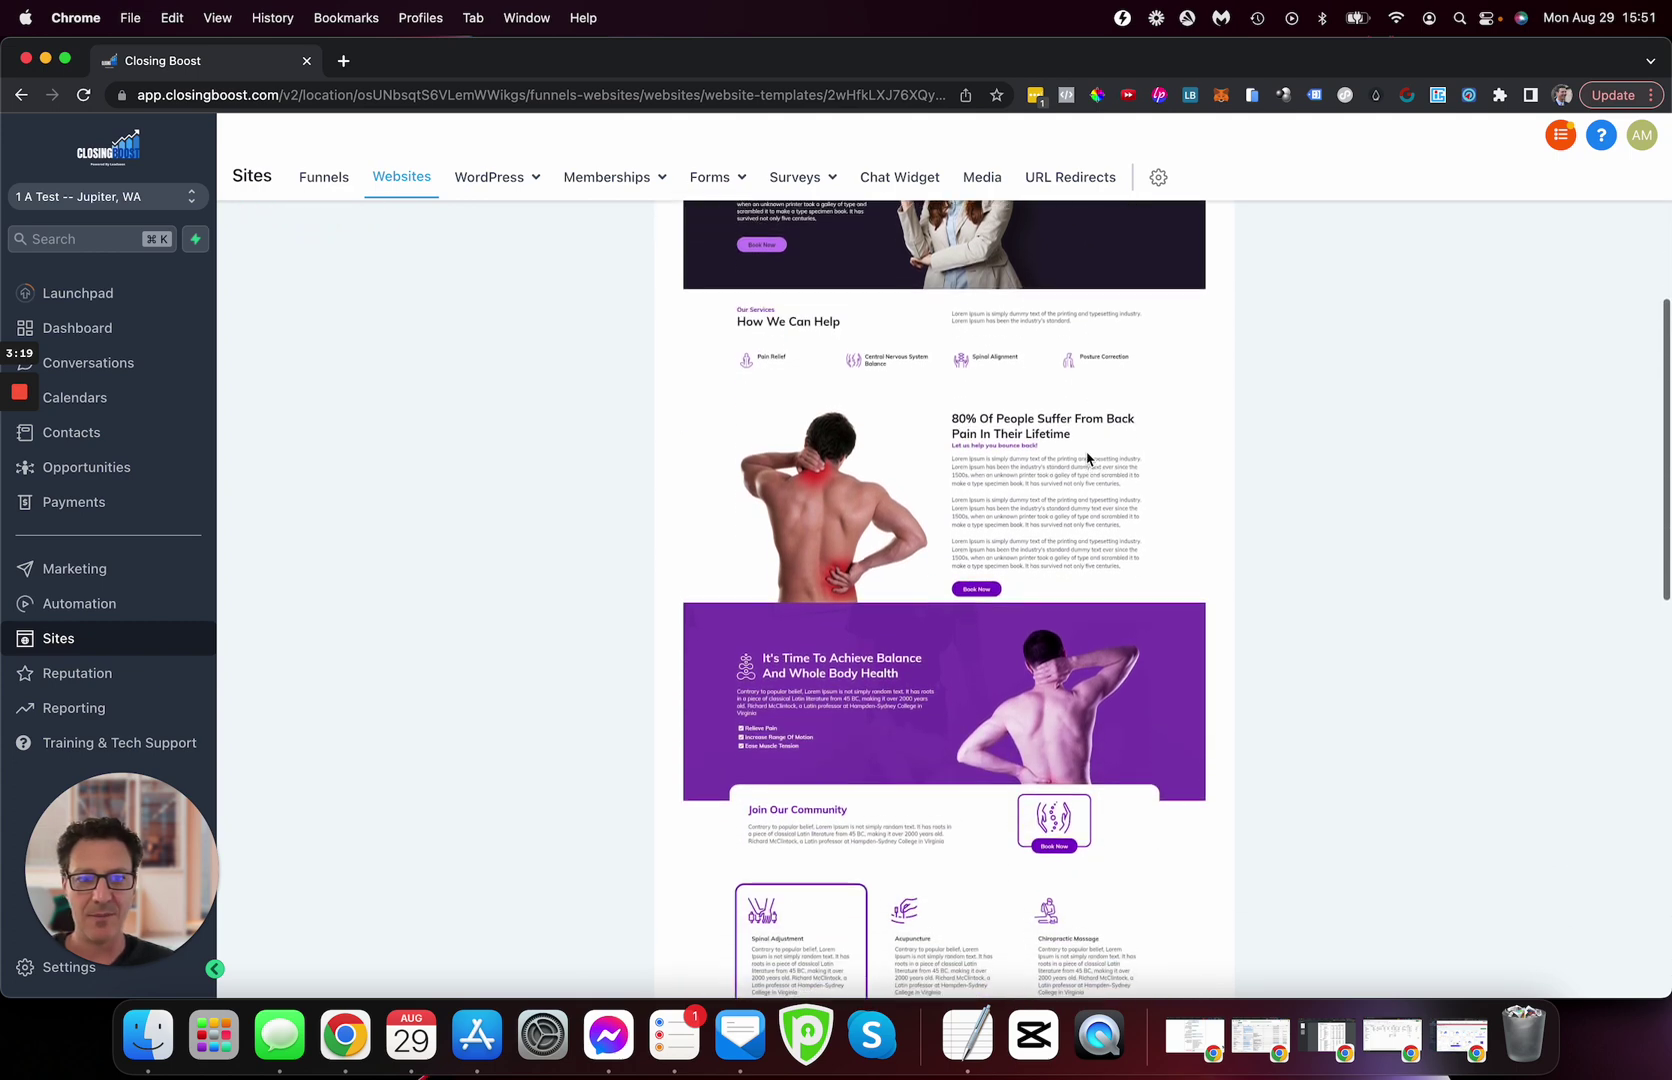
scroll(1088, 458, "down", 5)
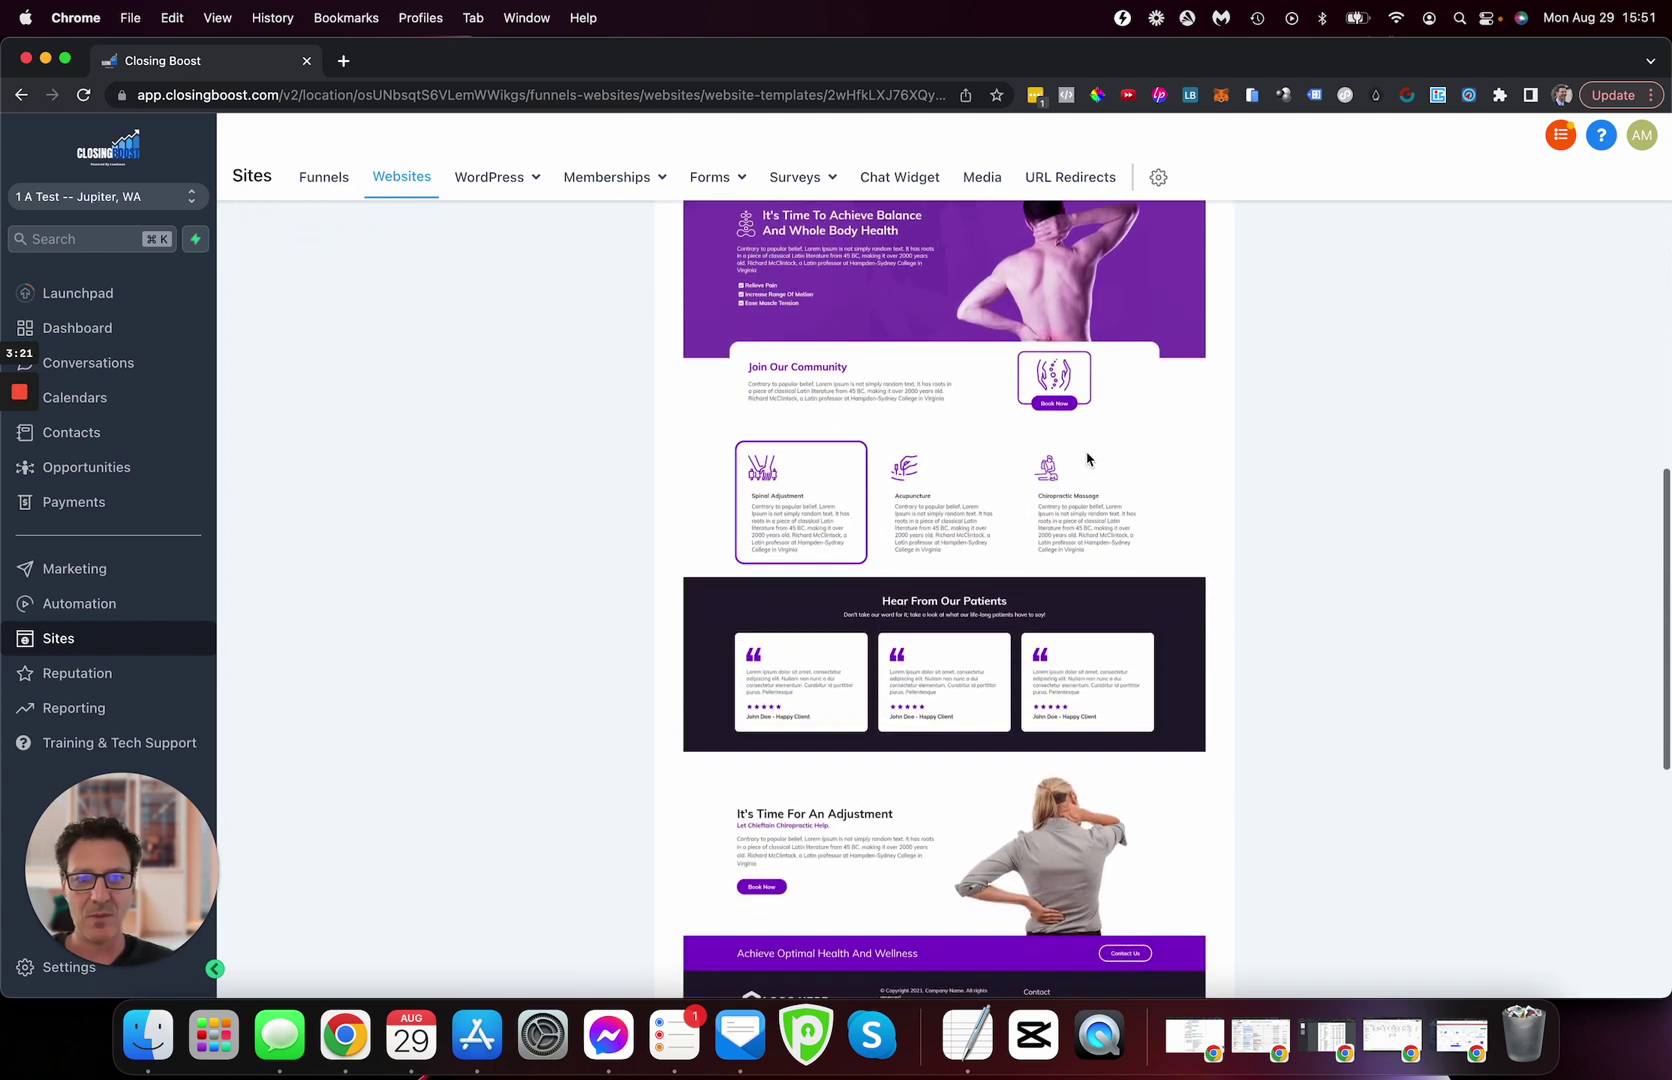
scroll(1088, 465, "down", 4)
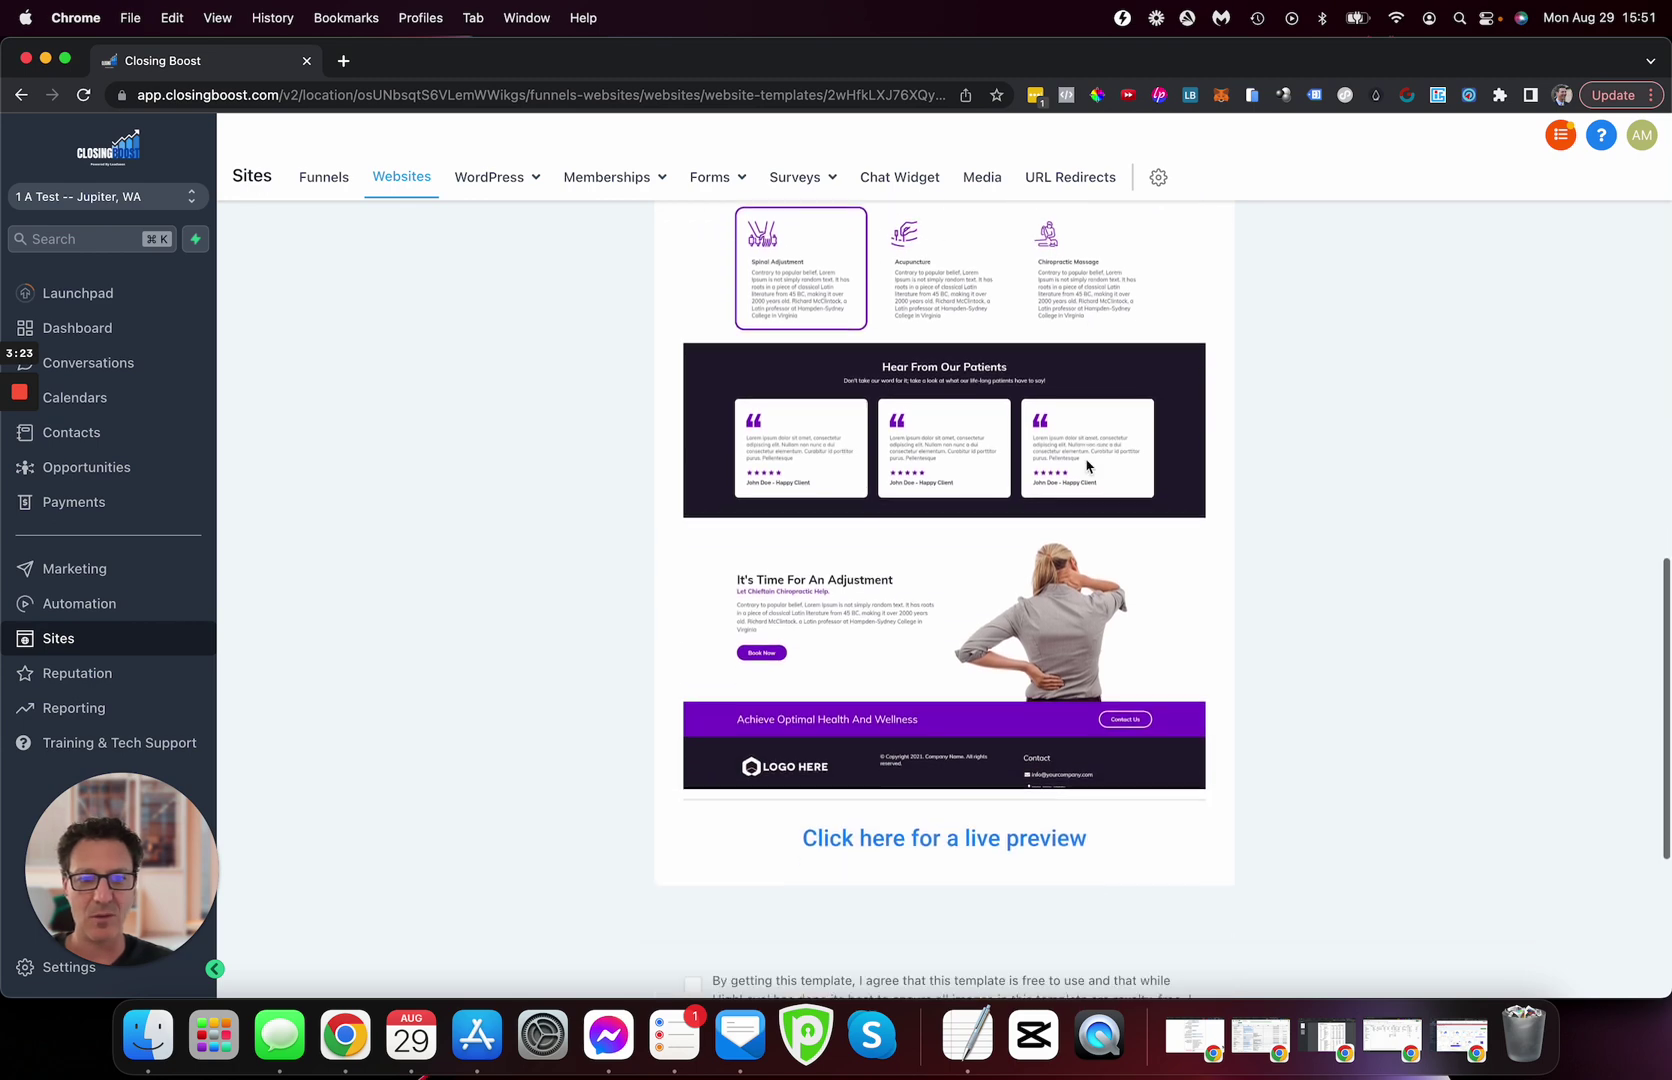
scroll(1088, 465, "up", 12)
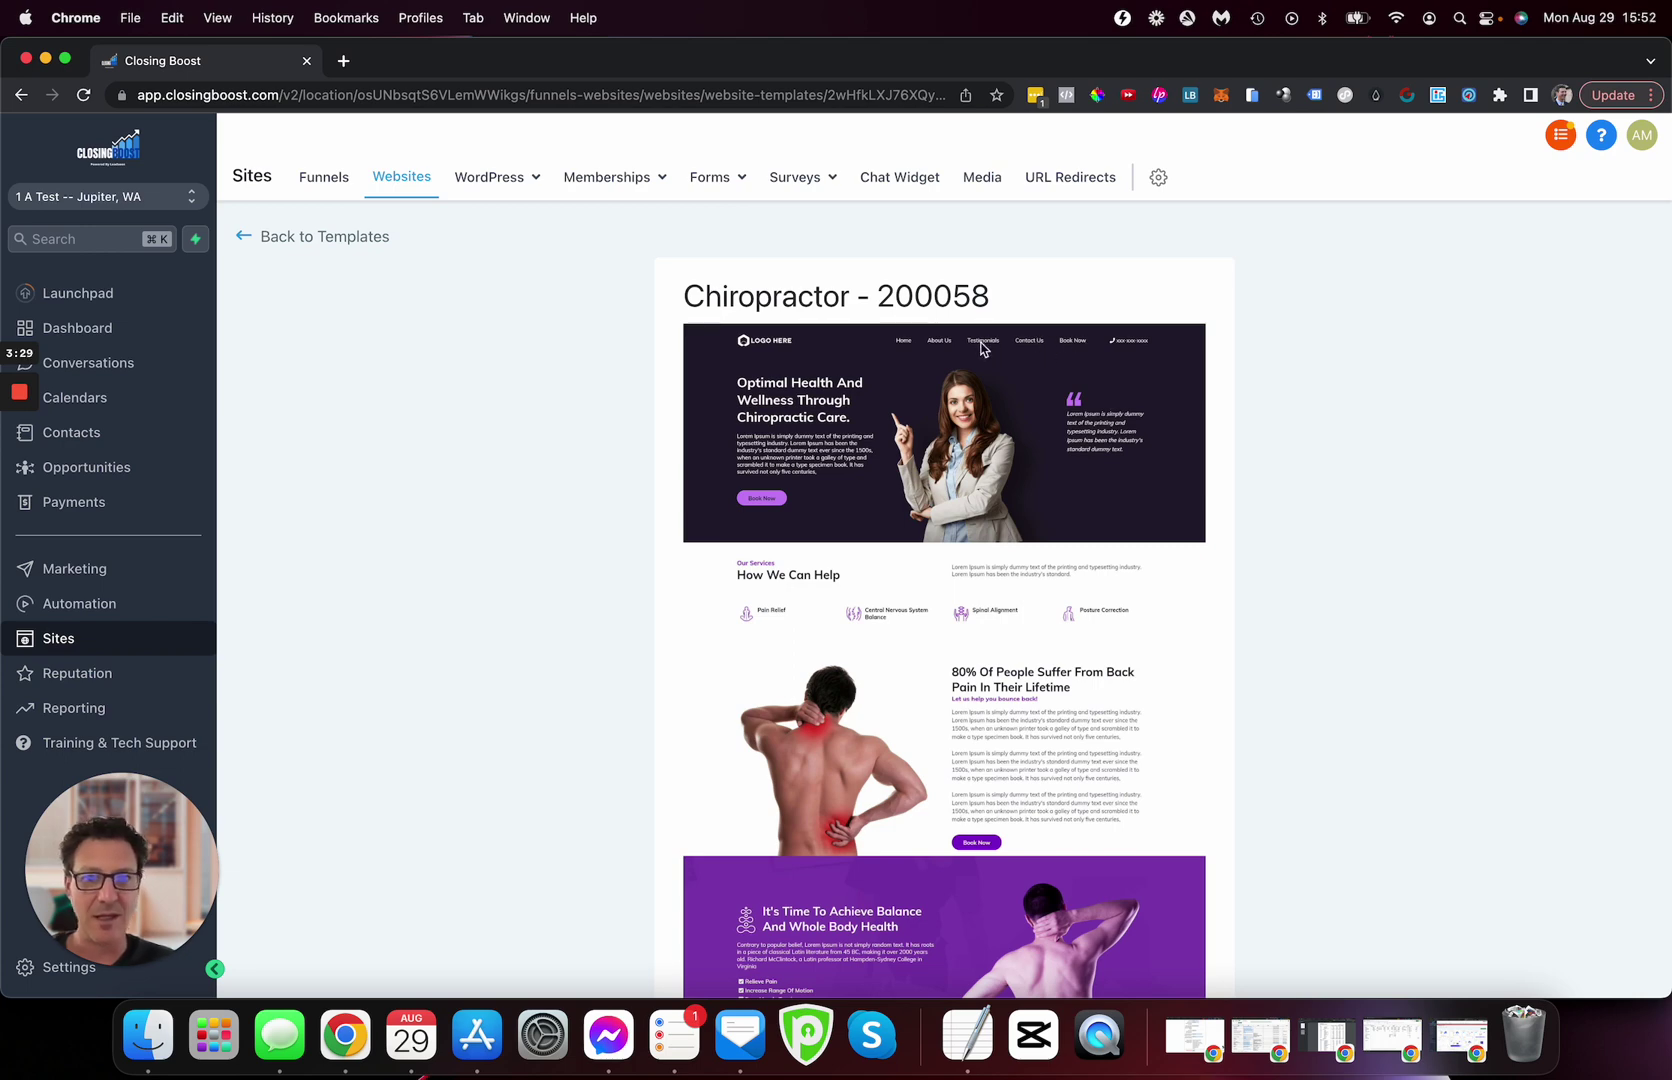
Go back to all template categories and open the Physical Therapy category.
left_click(243, 240)
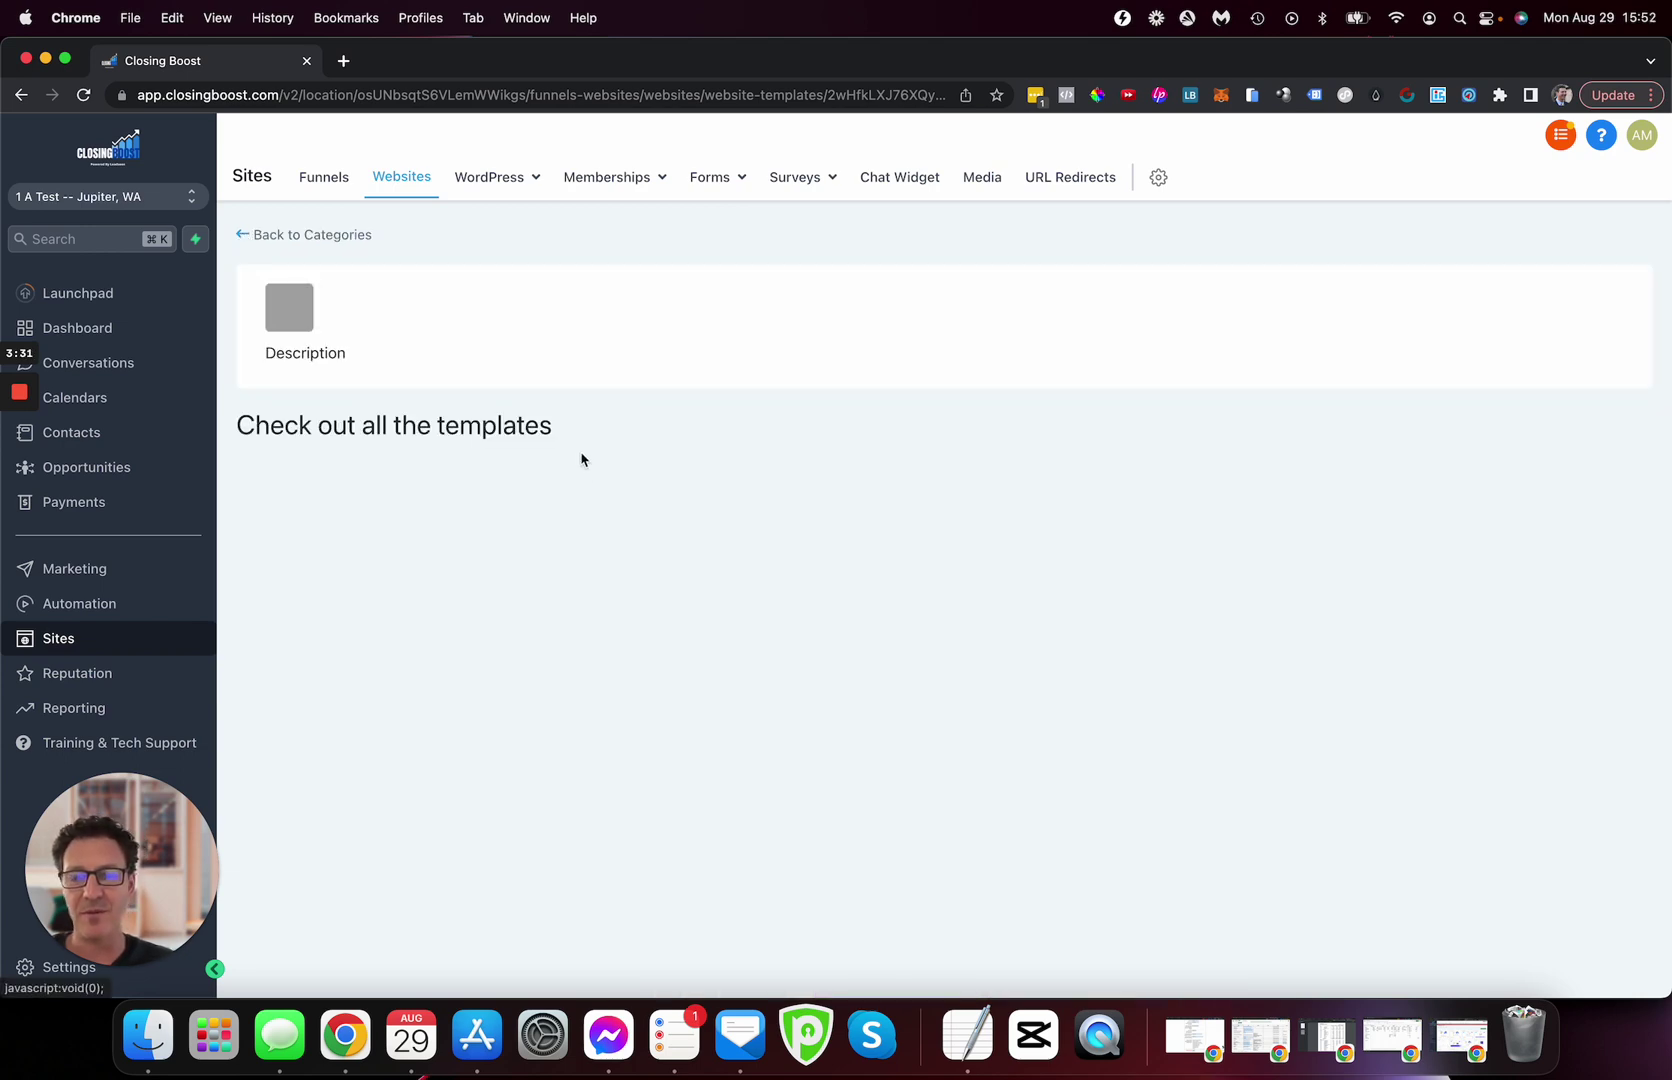
left_click(245, 238)
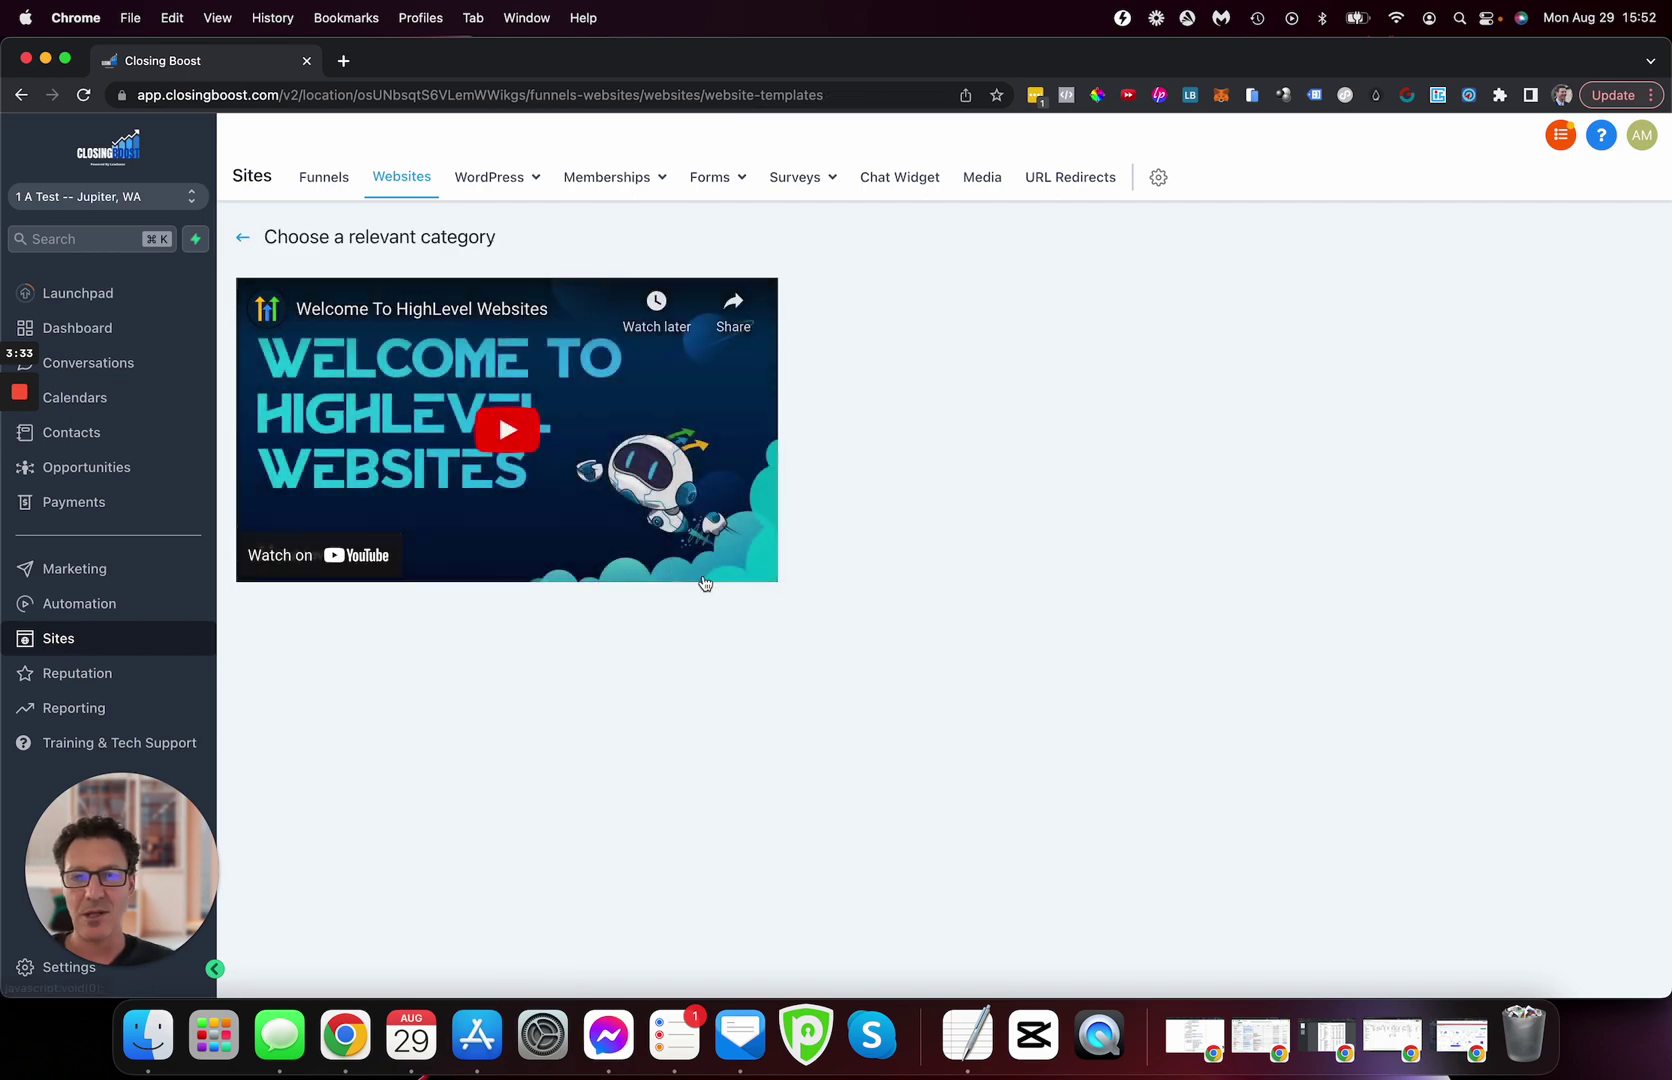
scroll(826, 686, "down", 6)
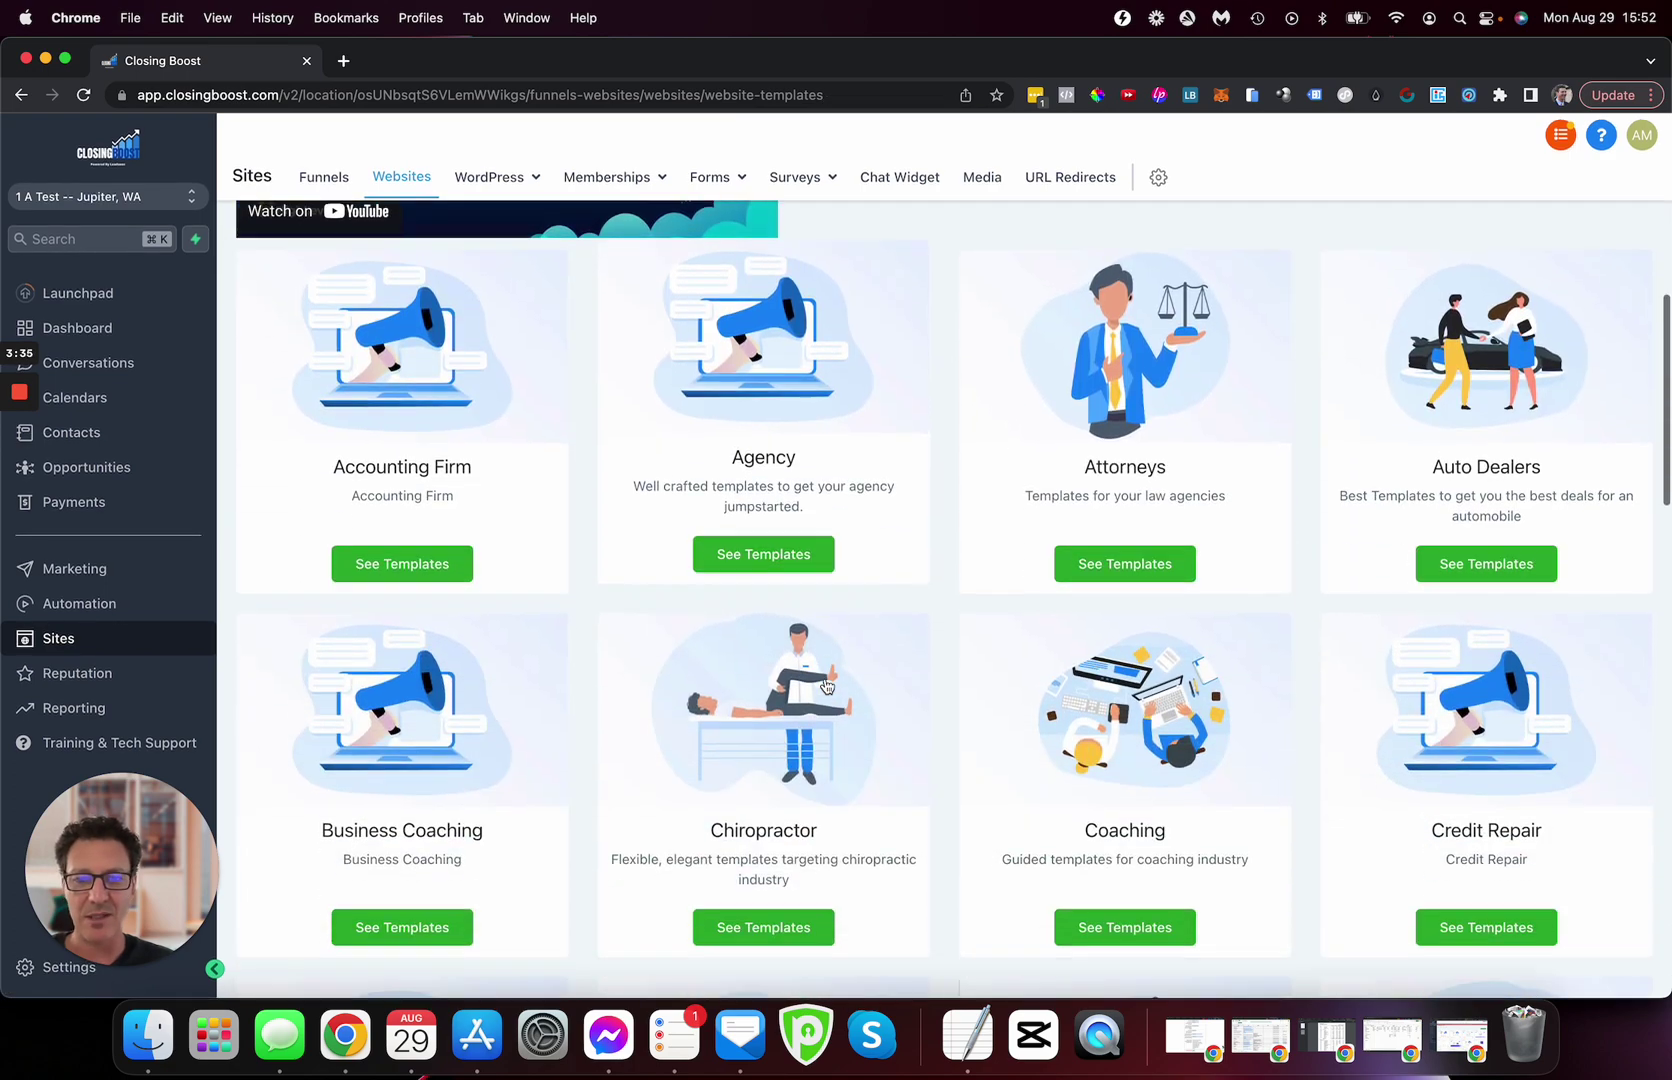
scroll(826, 686, "down", 8)
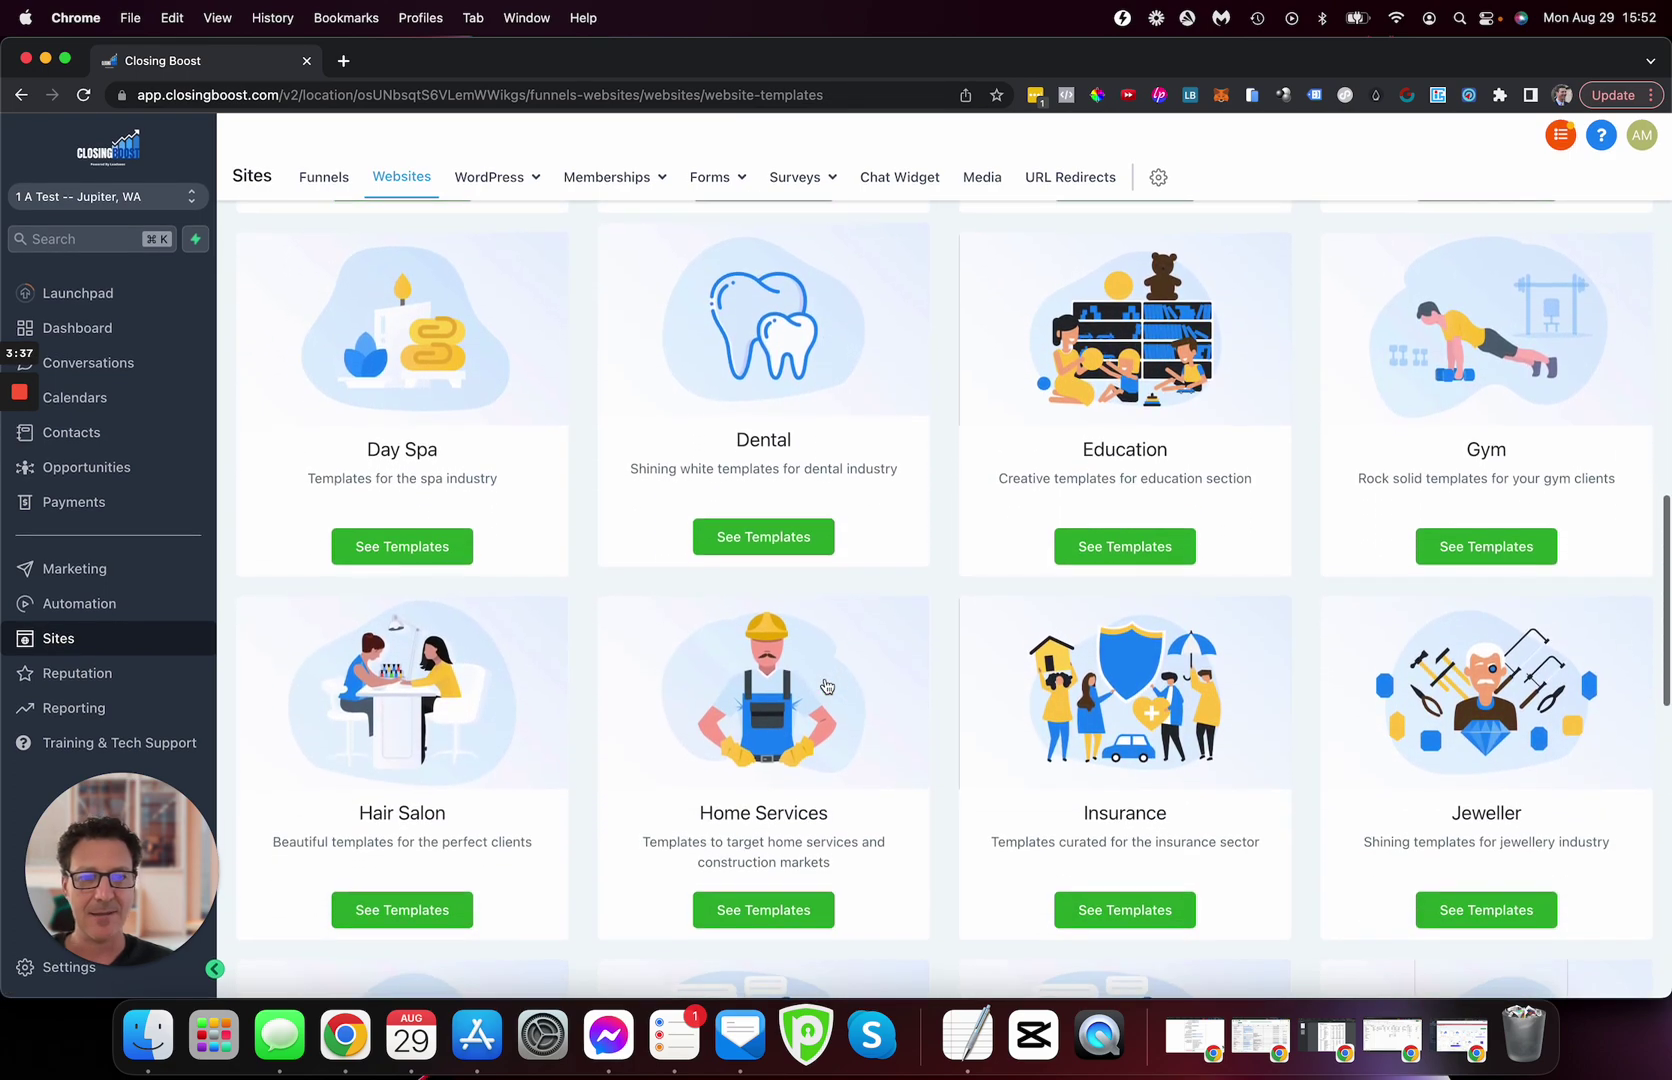
scroll(826, 686, "down", 2)
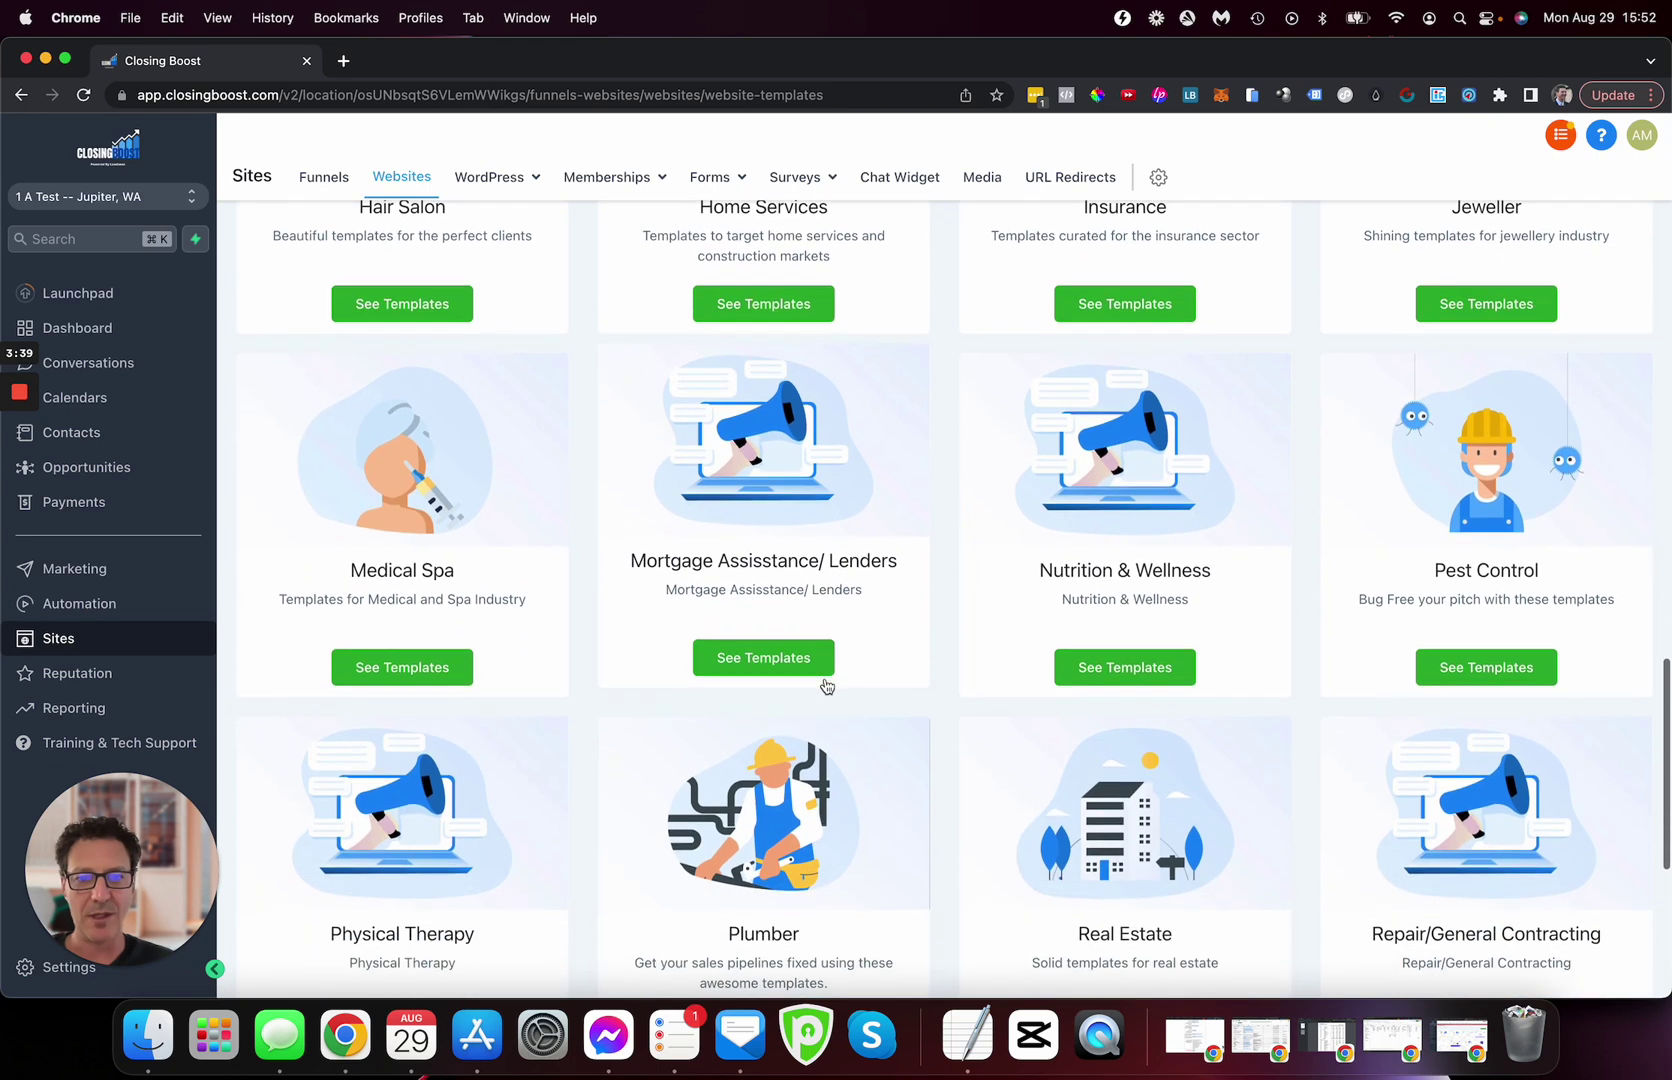
scroll(938, 637, "down", 1)
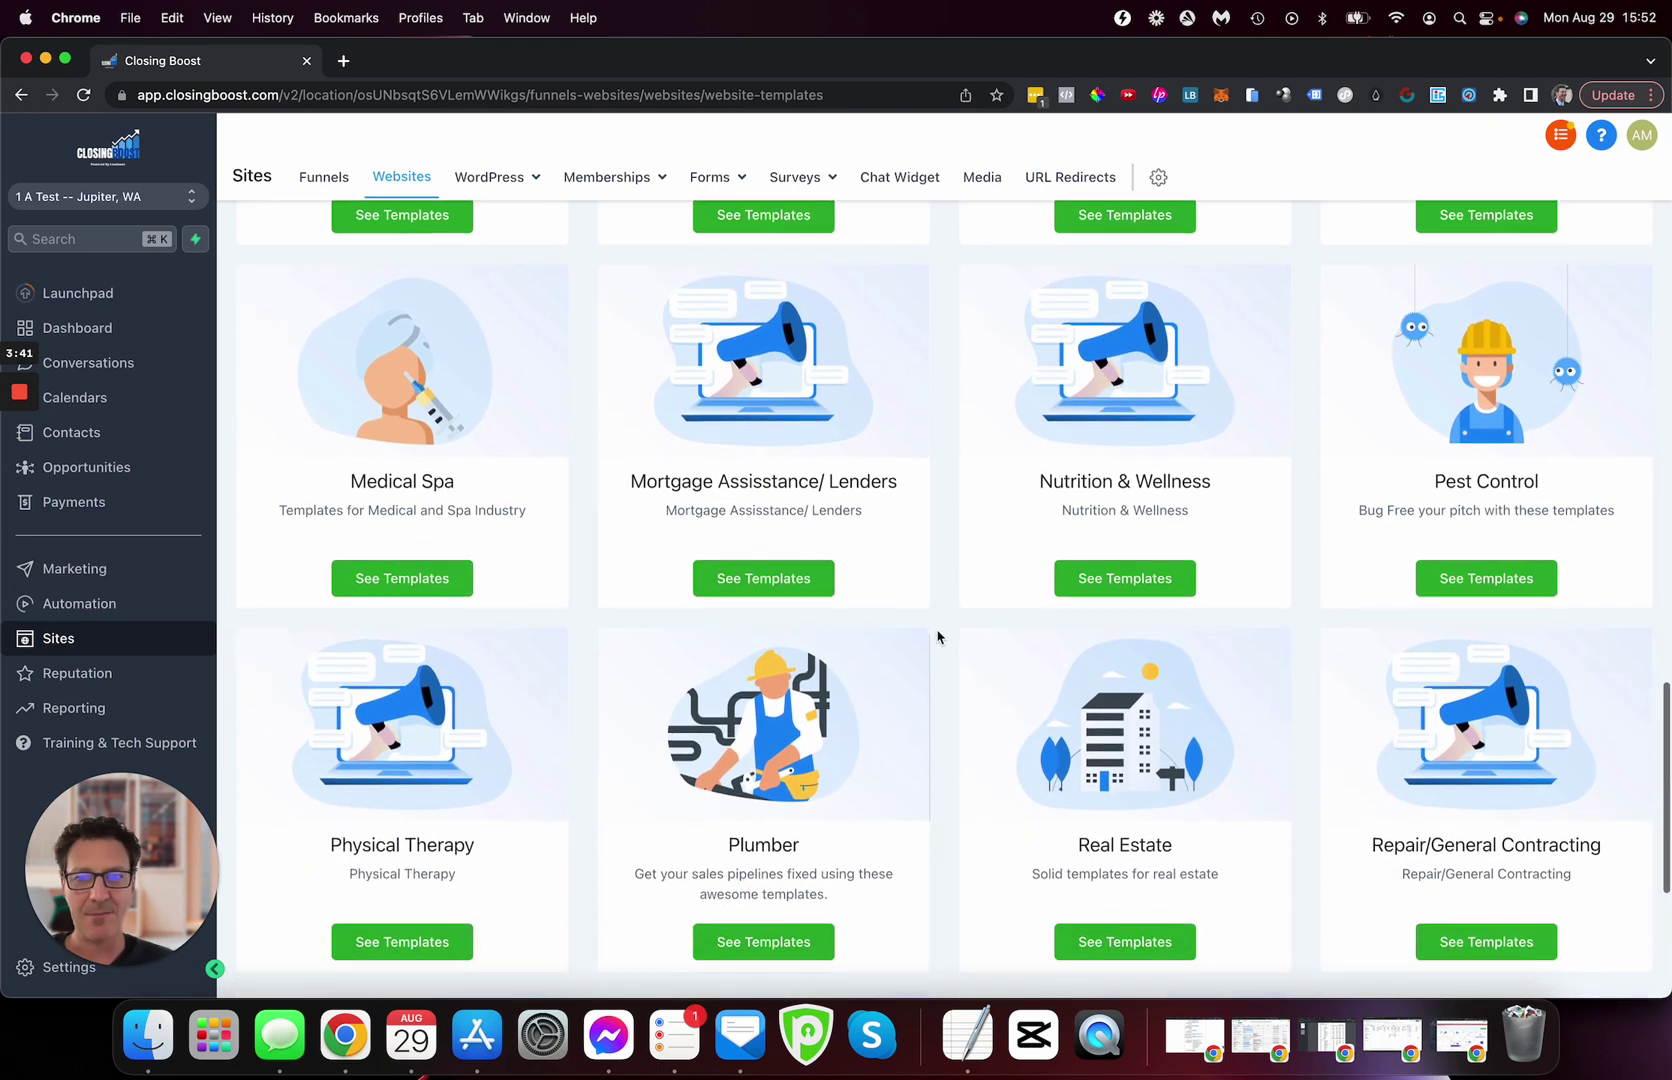
left_click(438, 910)
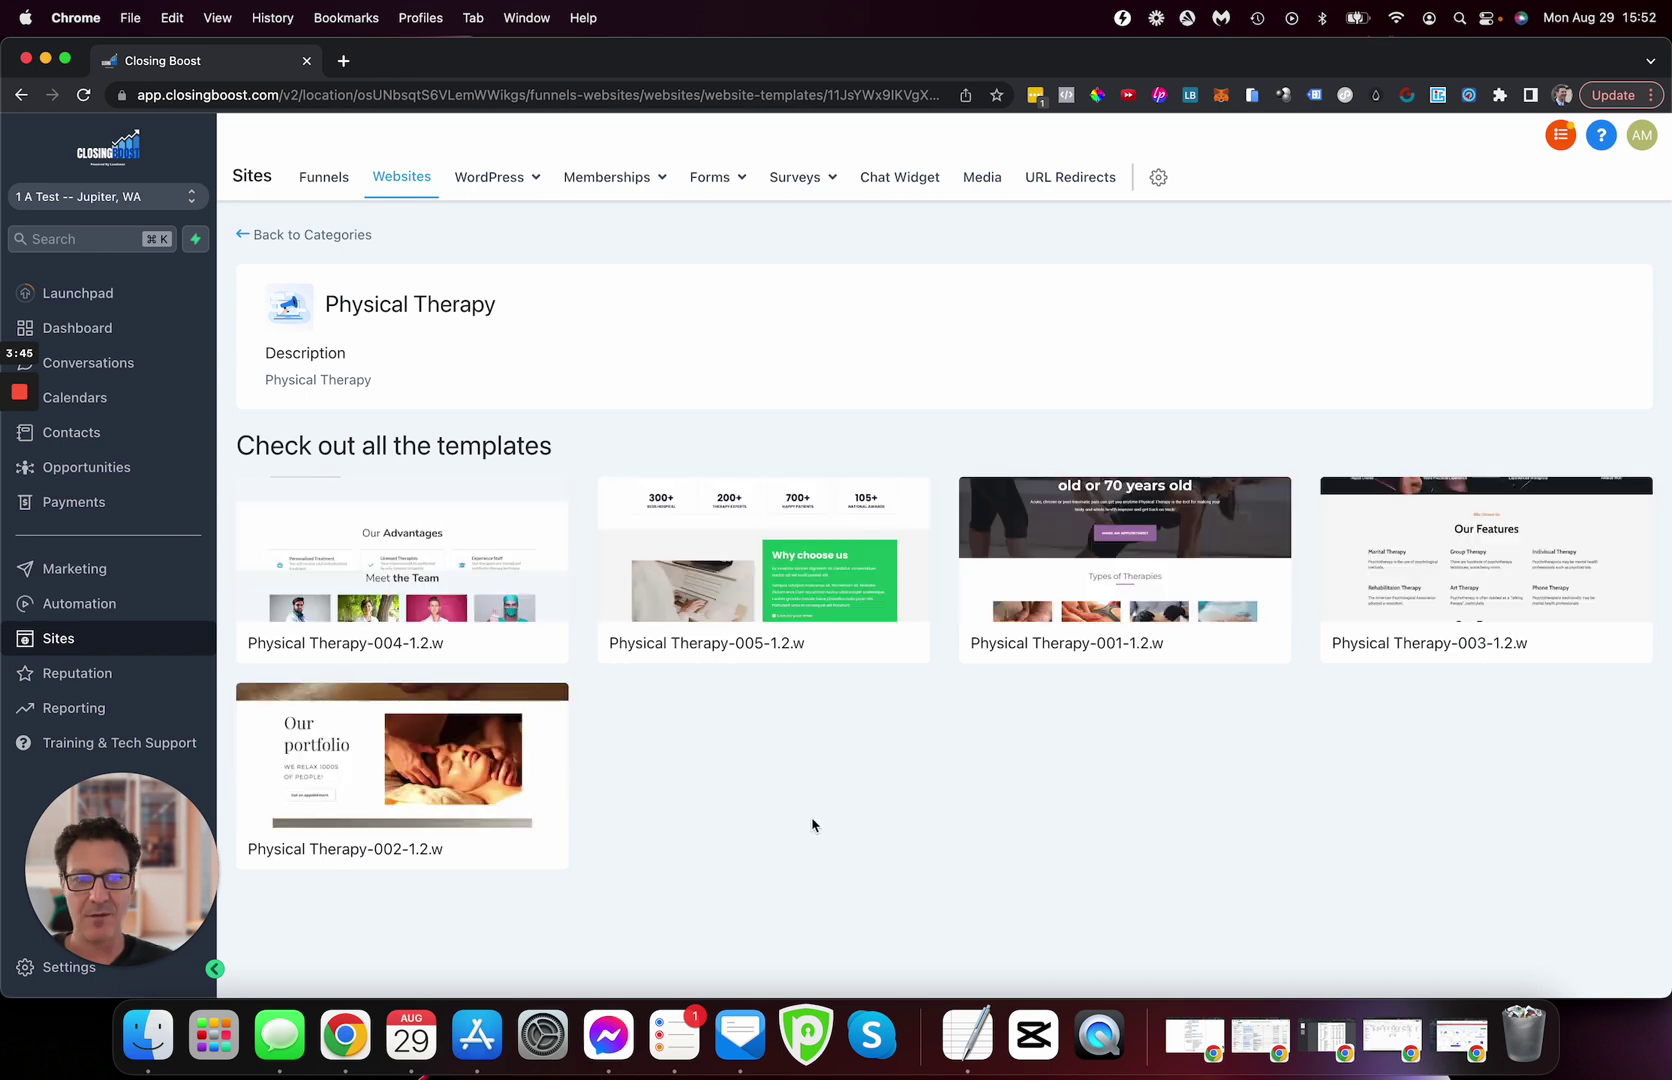
Preview the Physical Therapy-005-1.2.w template, scrolling down its sections and back up.
left_click(718, 641)
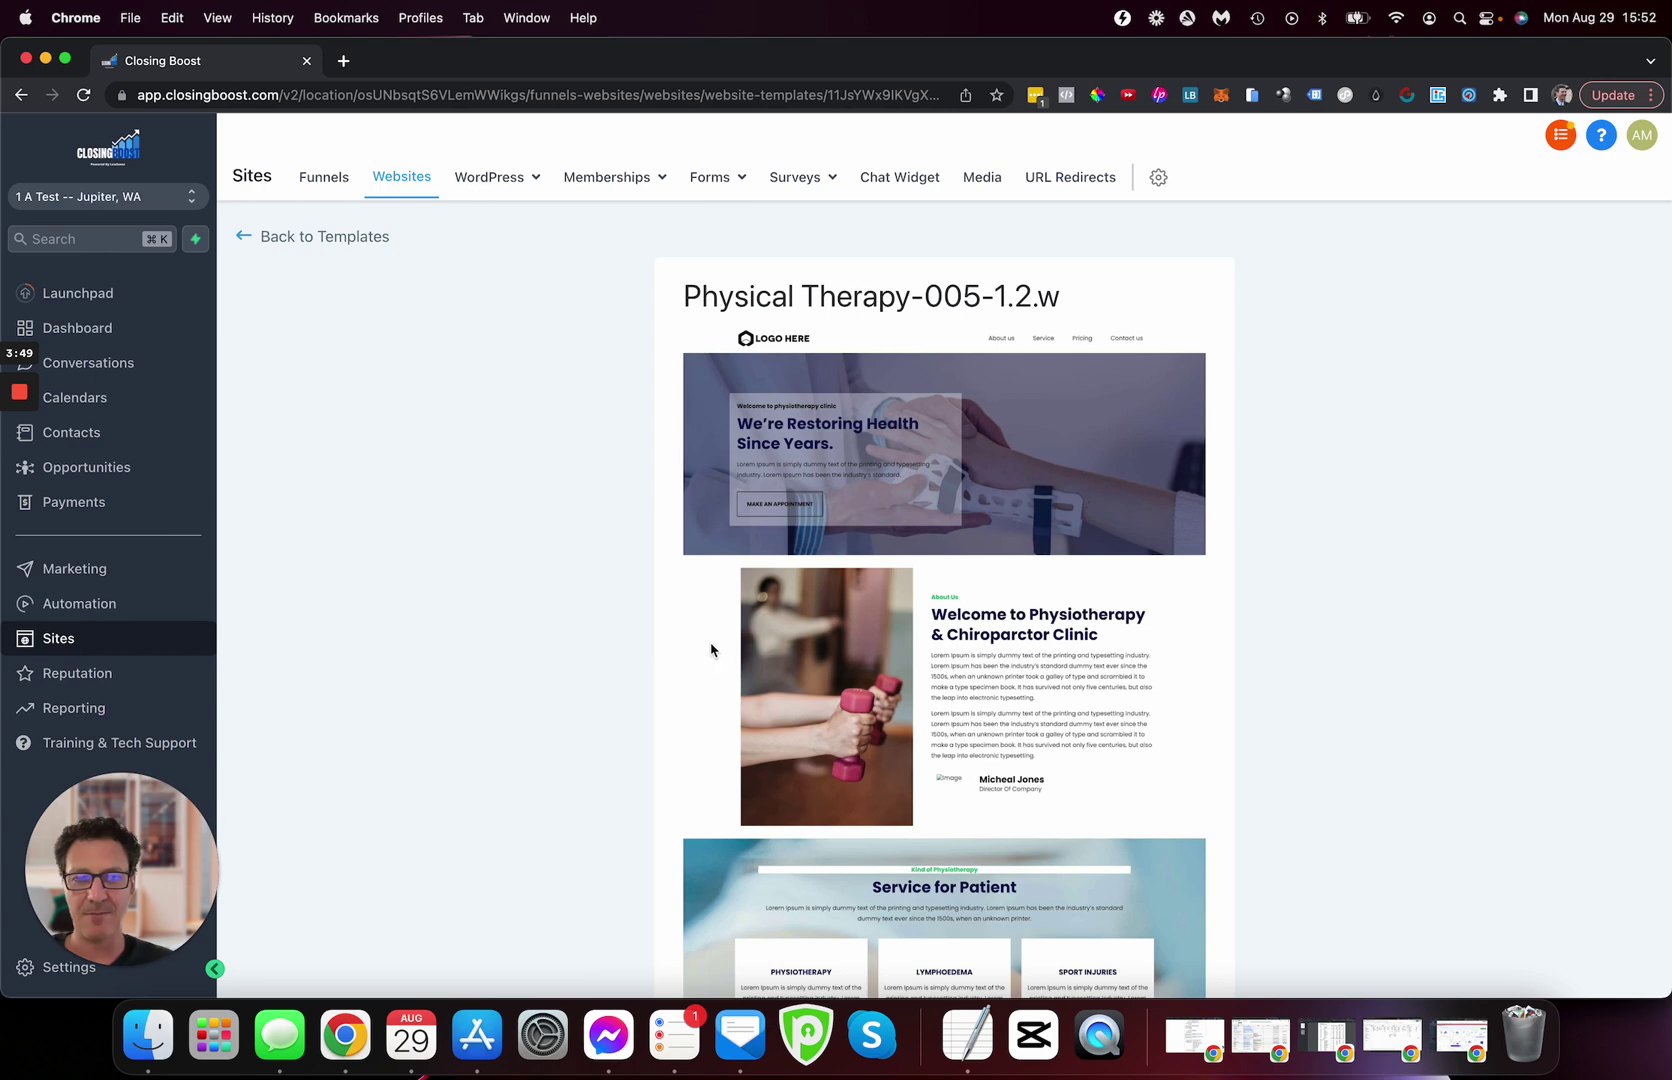
scroll(673, 676, "down", 4)
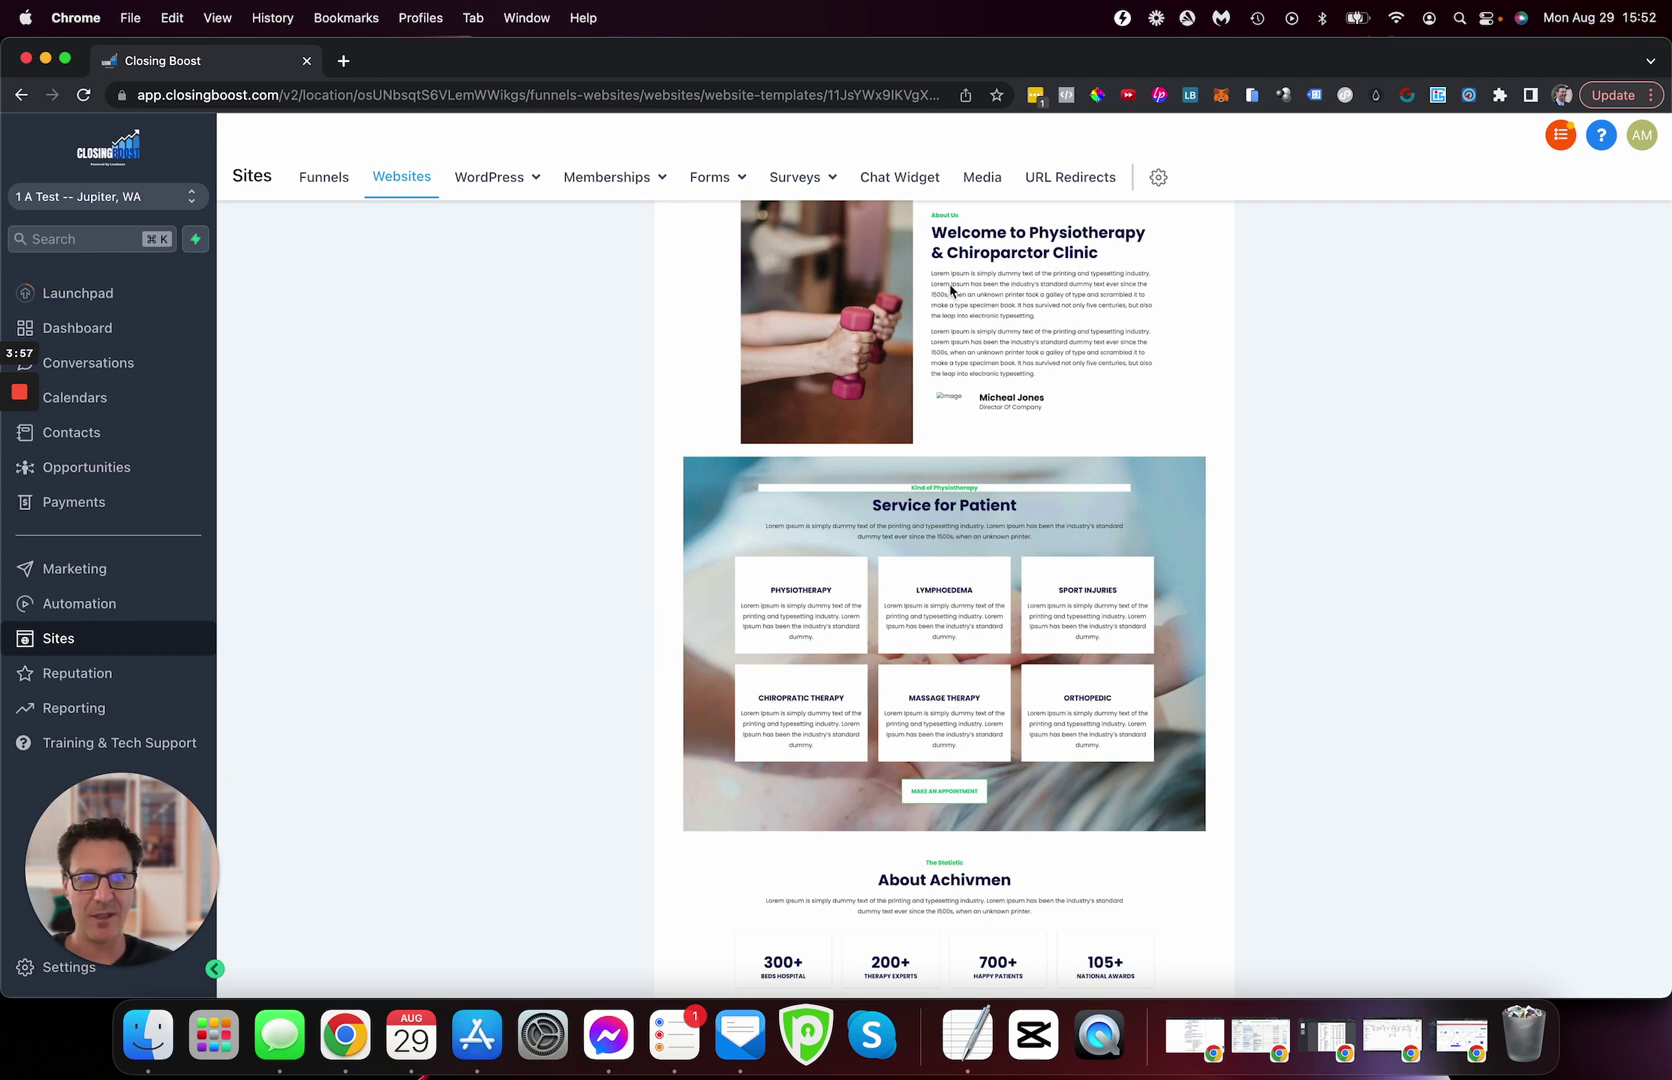
scroll(1011, 400, "down", 11)
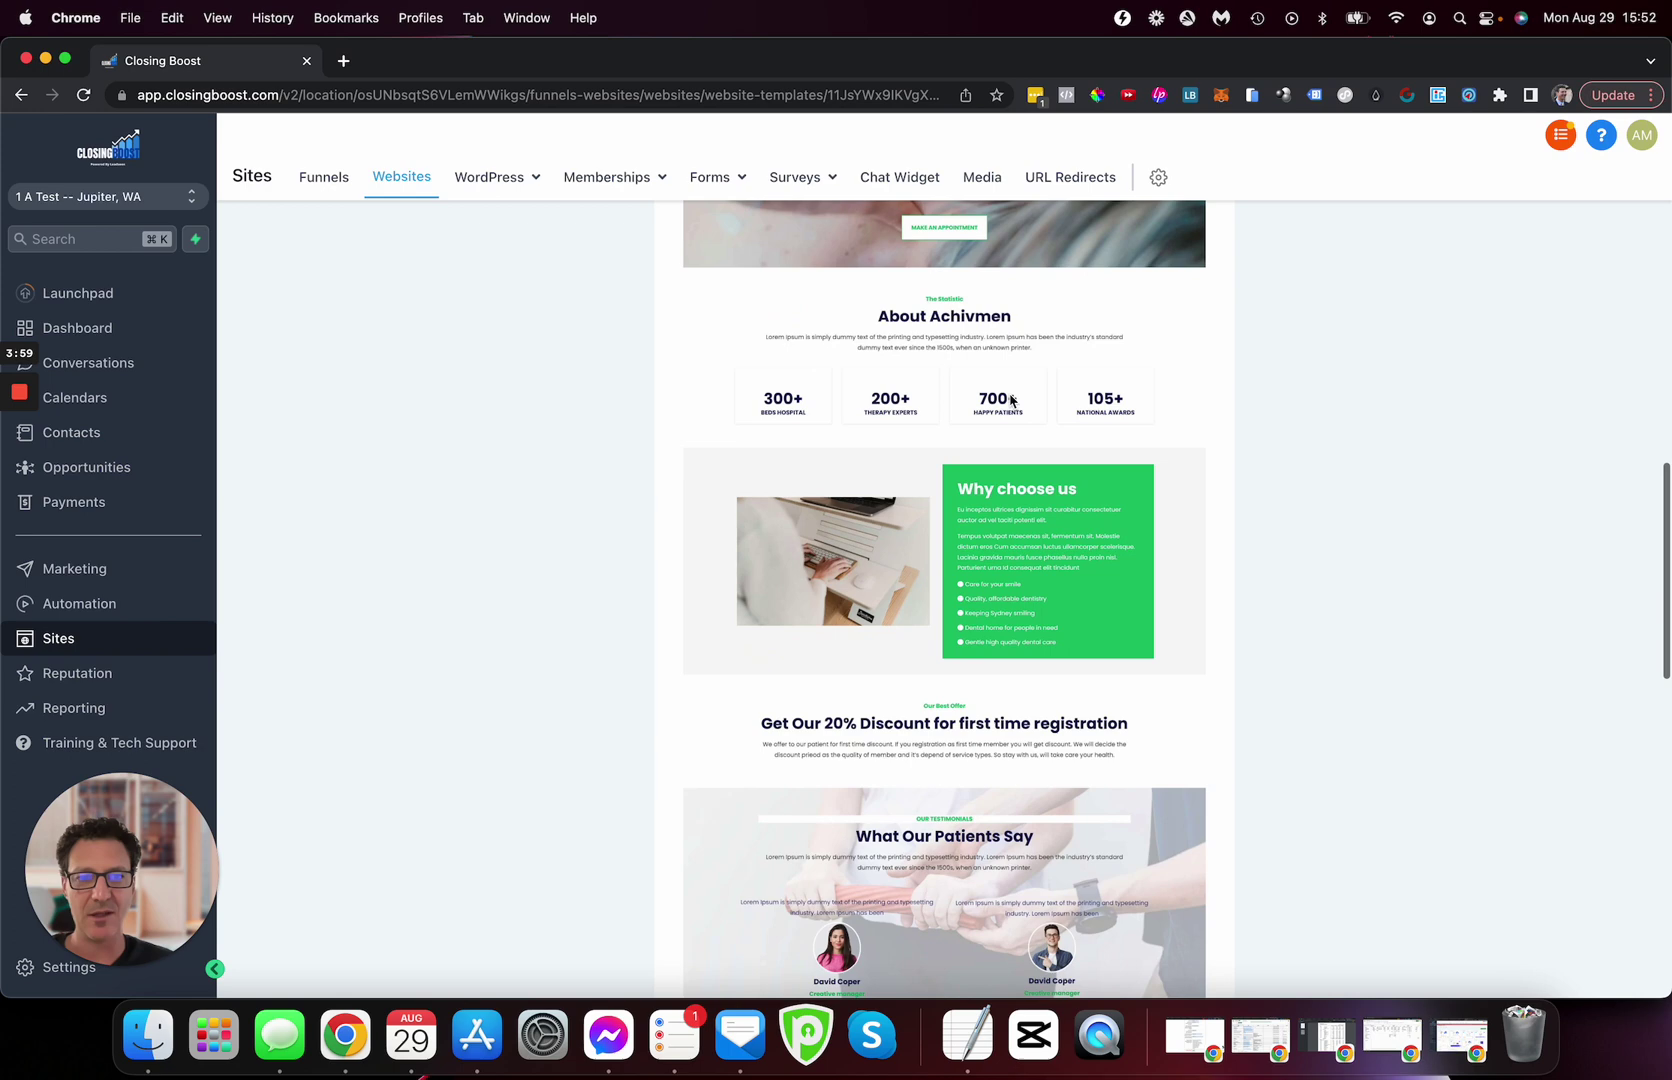
scroll(1011, 400, "down", 3)
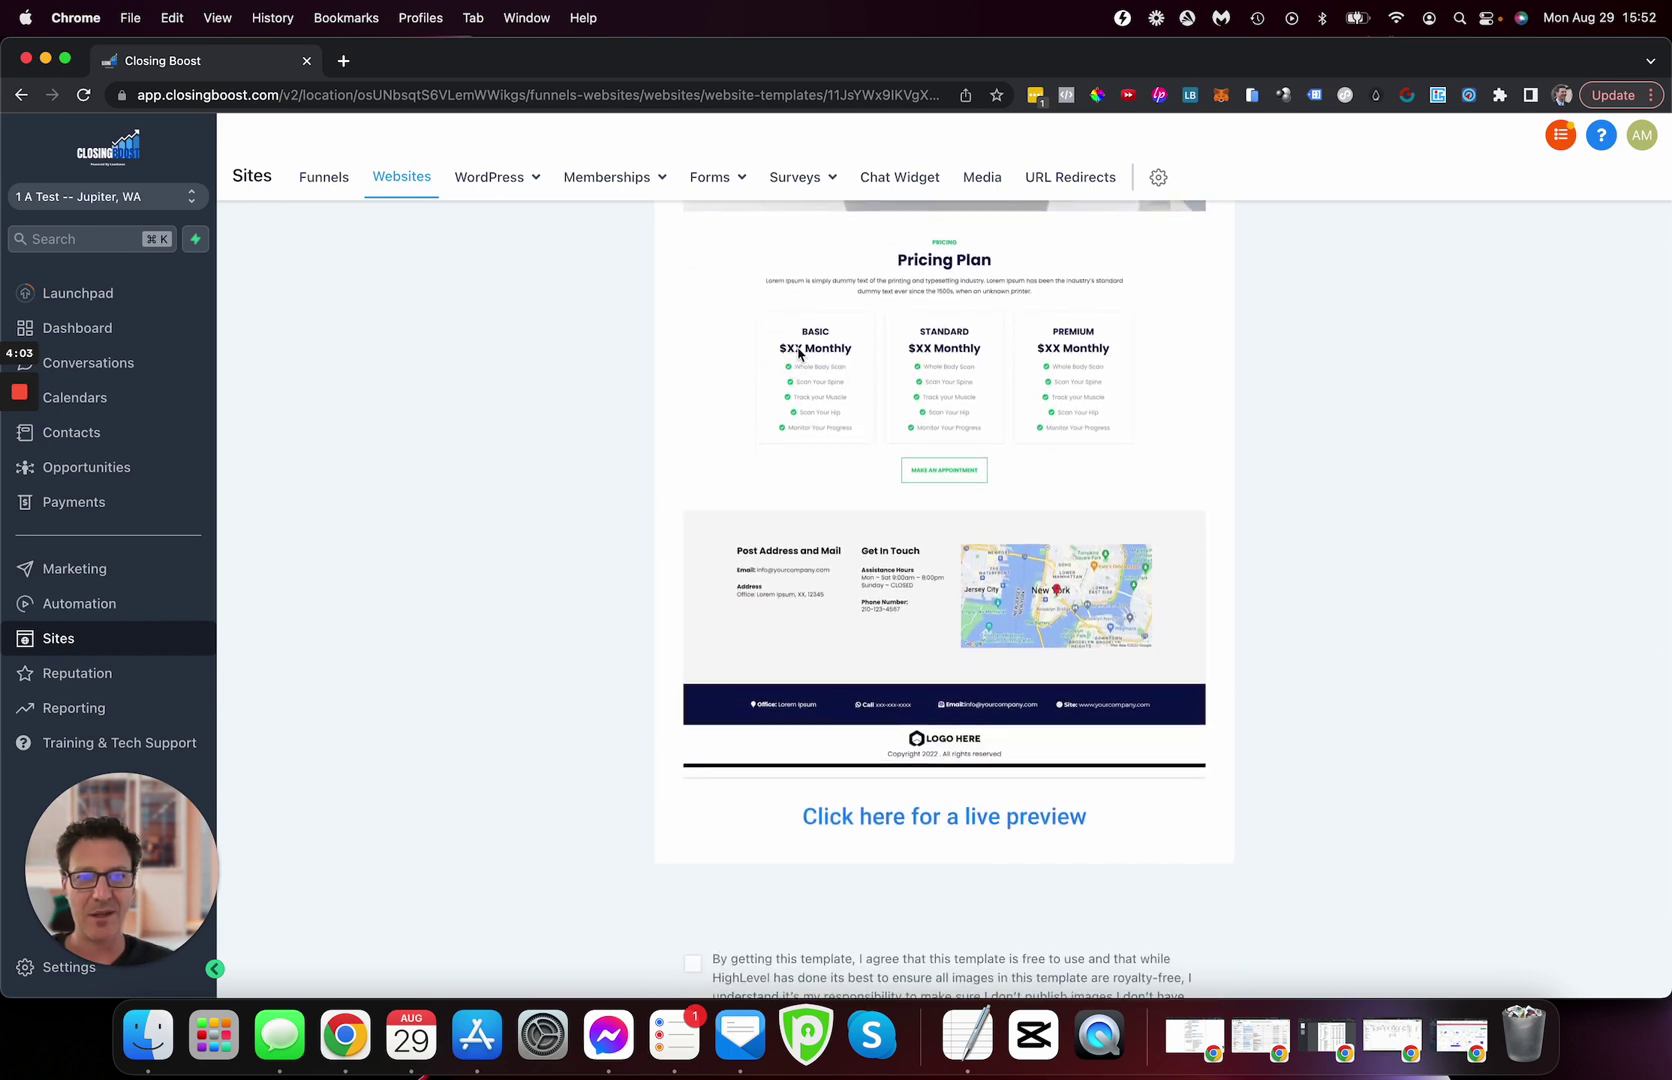
scroll(1025, 392, "down", 1)
scroll(1030, 392, "up", 19)
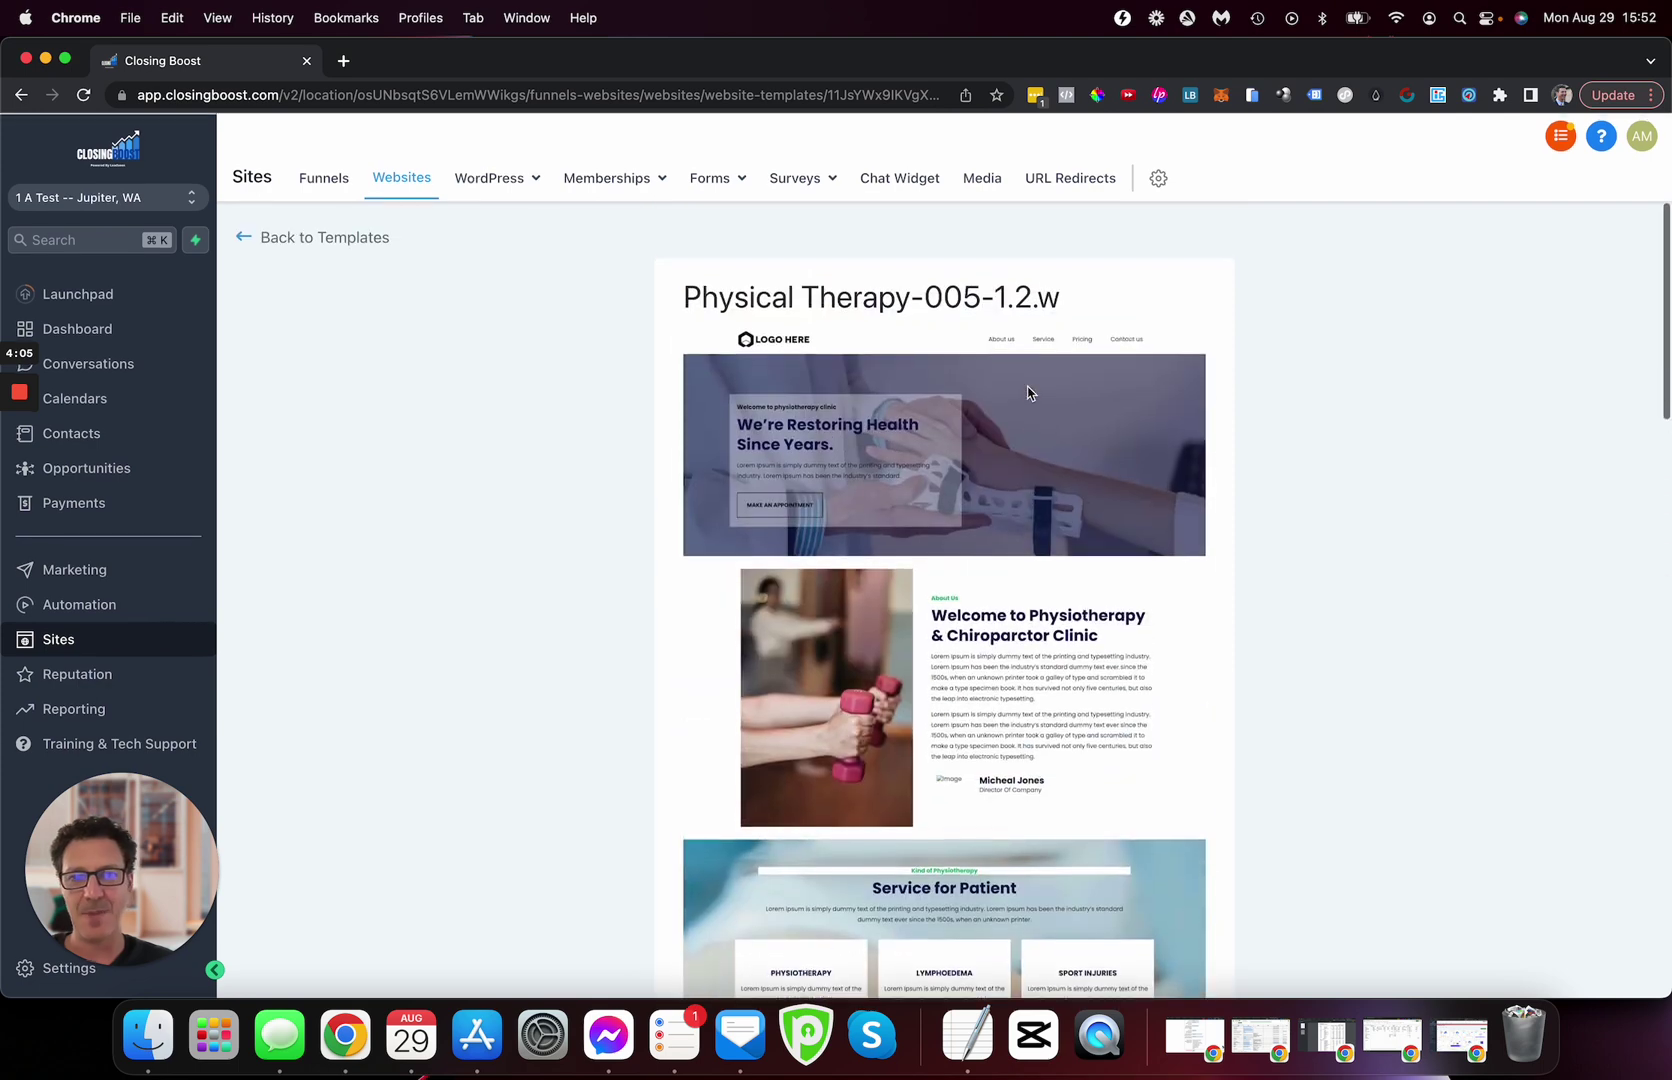
Leave the Physical Therapy templates for the category list and open the Education category.
left_click(259, 237)
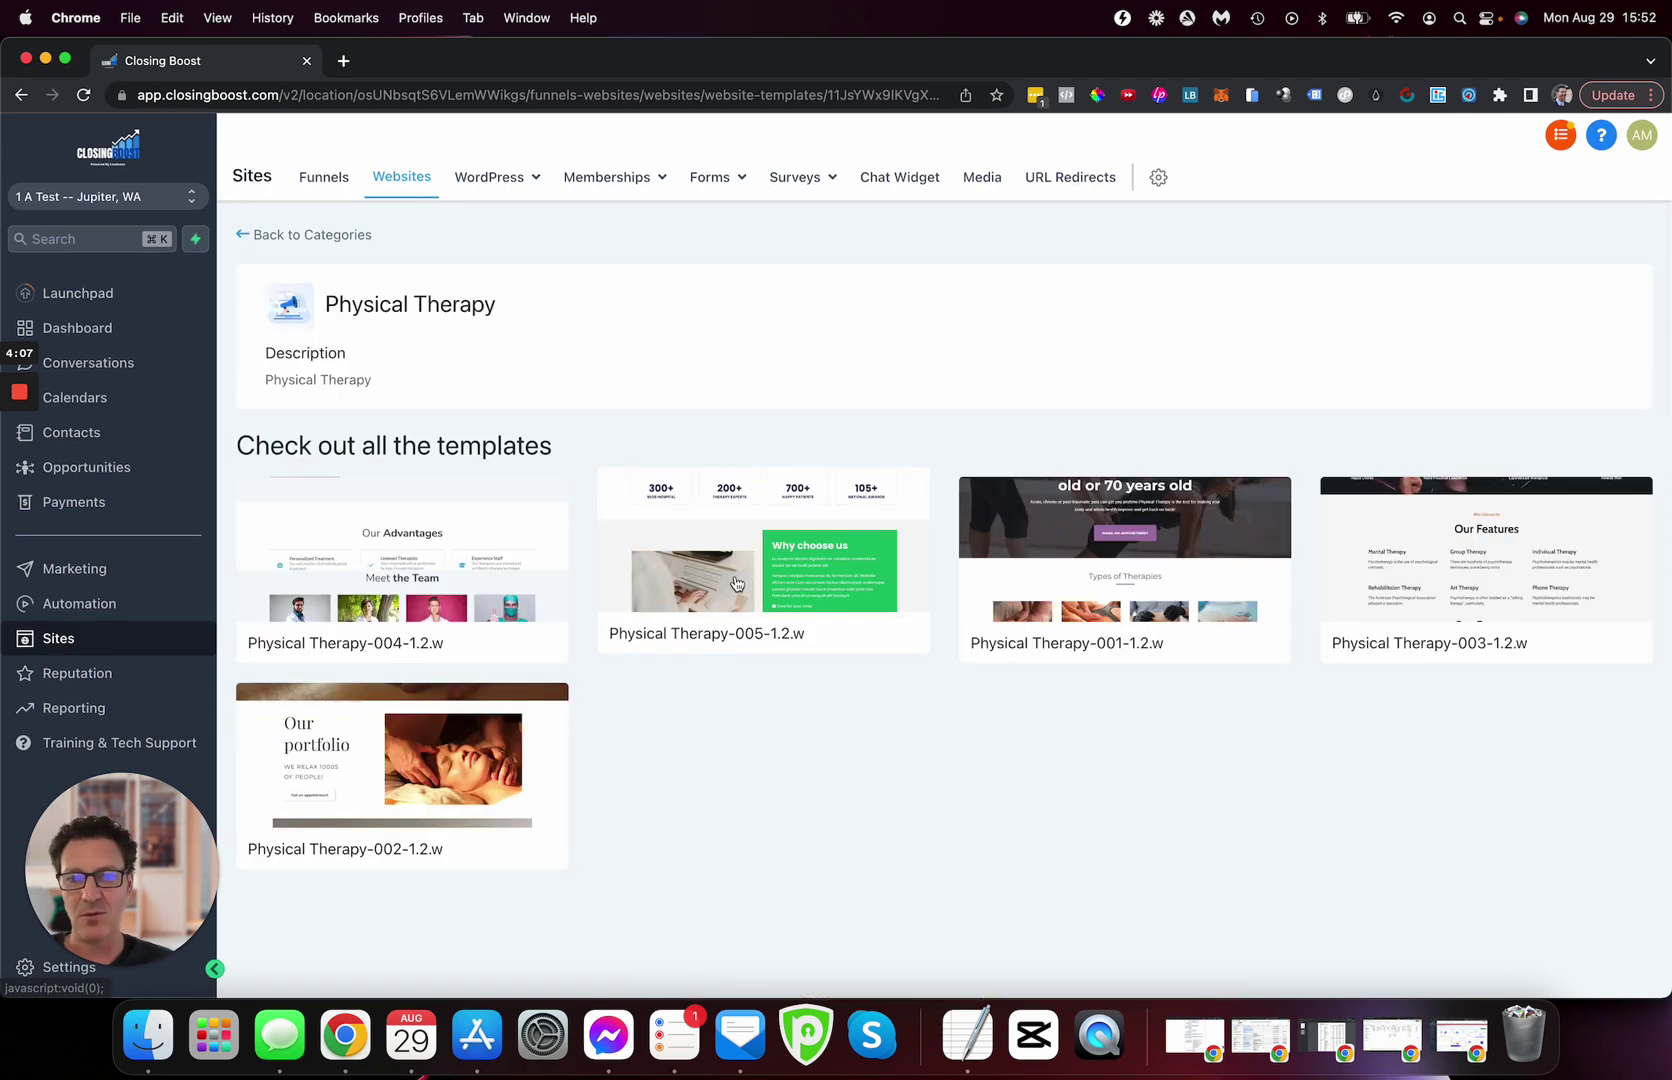
left_click(240, 240)
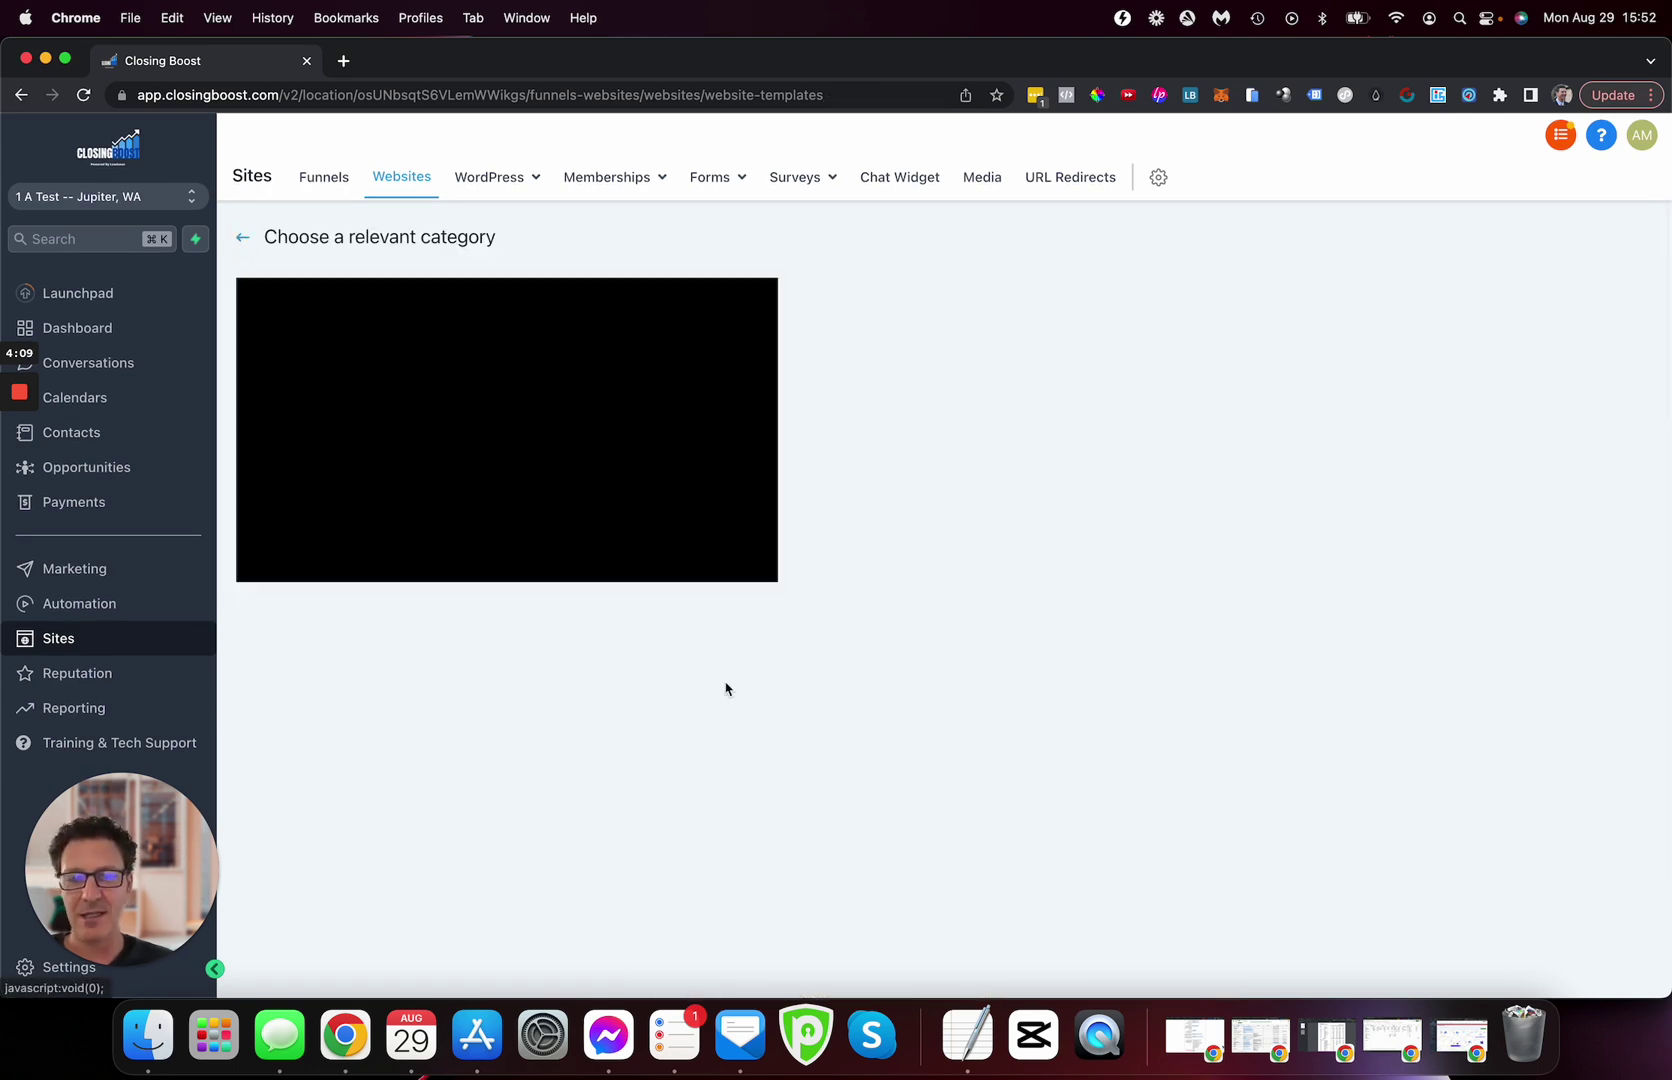
scroll(970, 728, "down", 10)
scroll(972, 731, "down", 2)
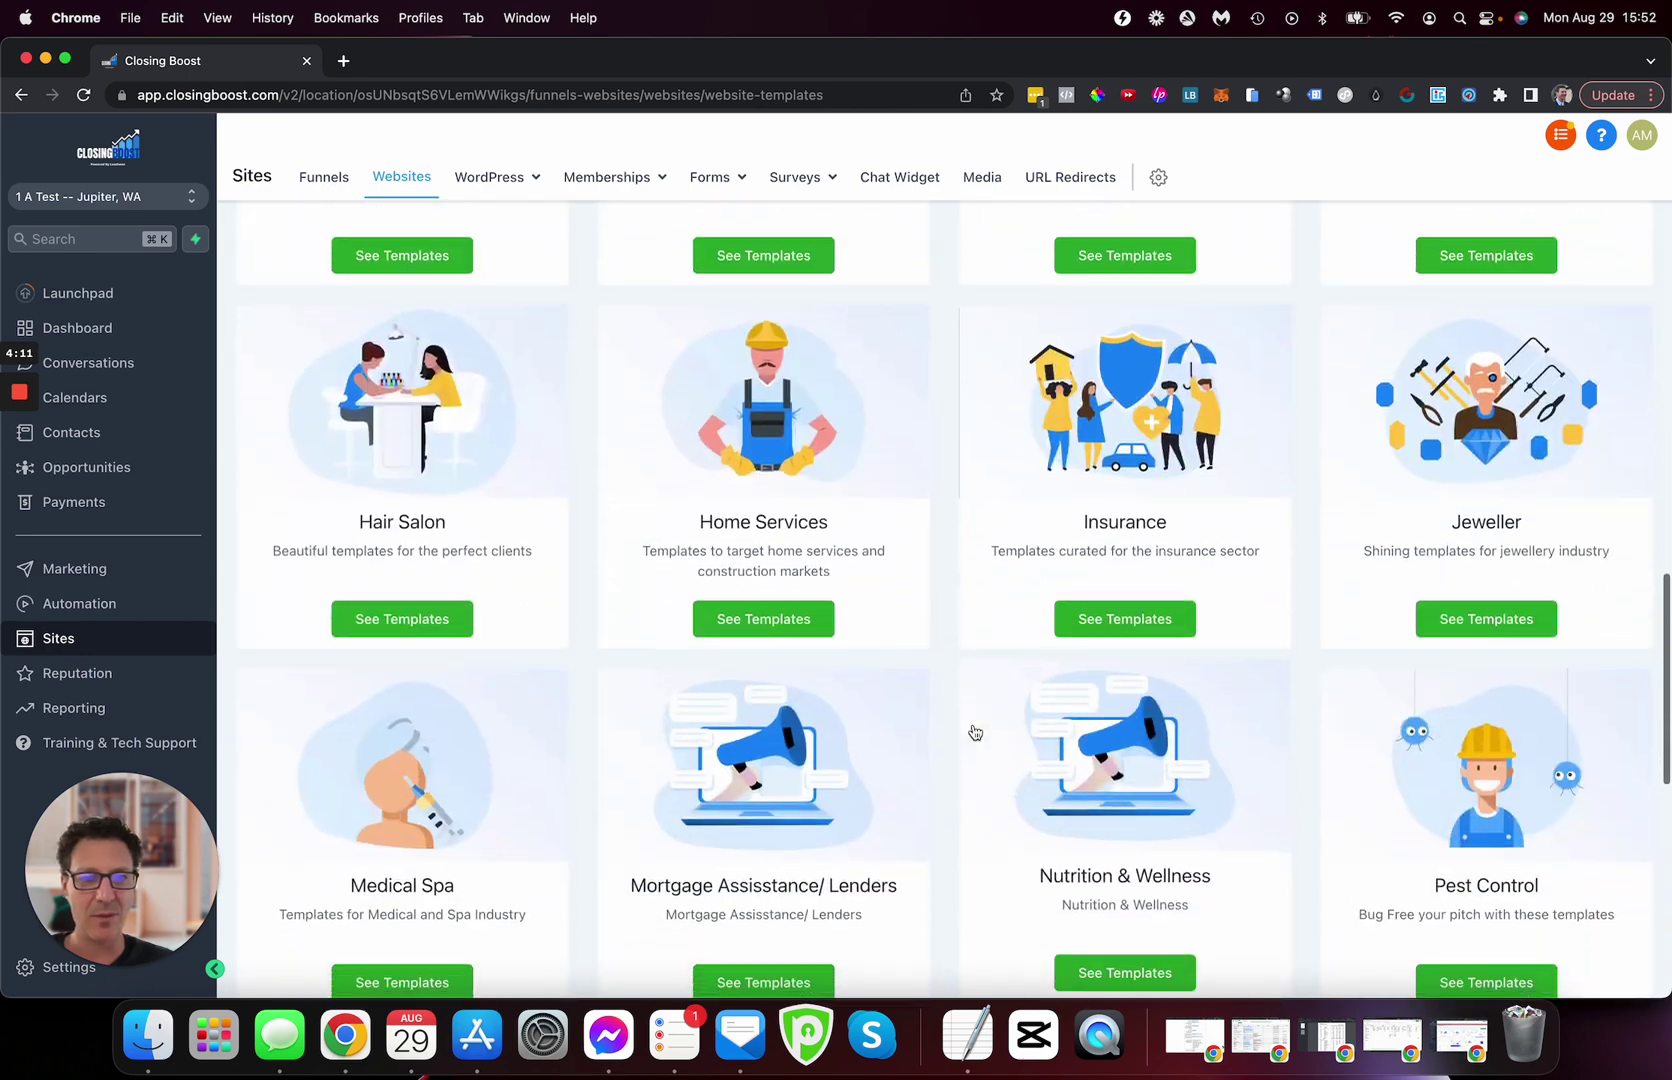
scroll(974, 728, "up", 5)
left_click(1118, 690)
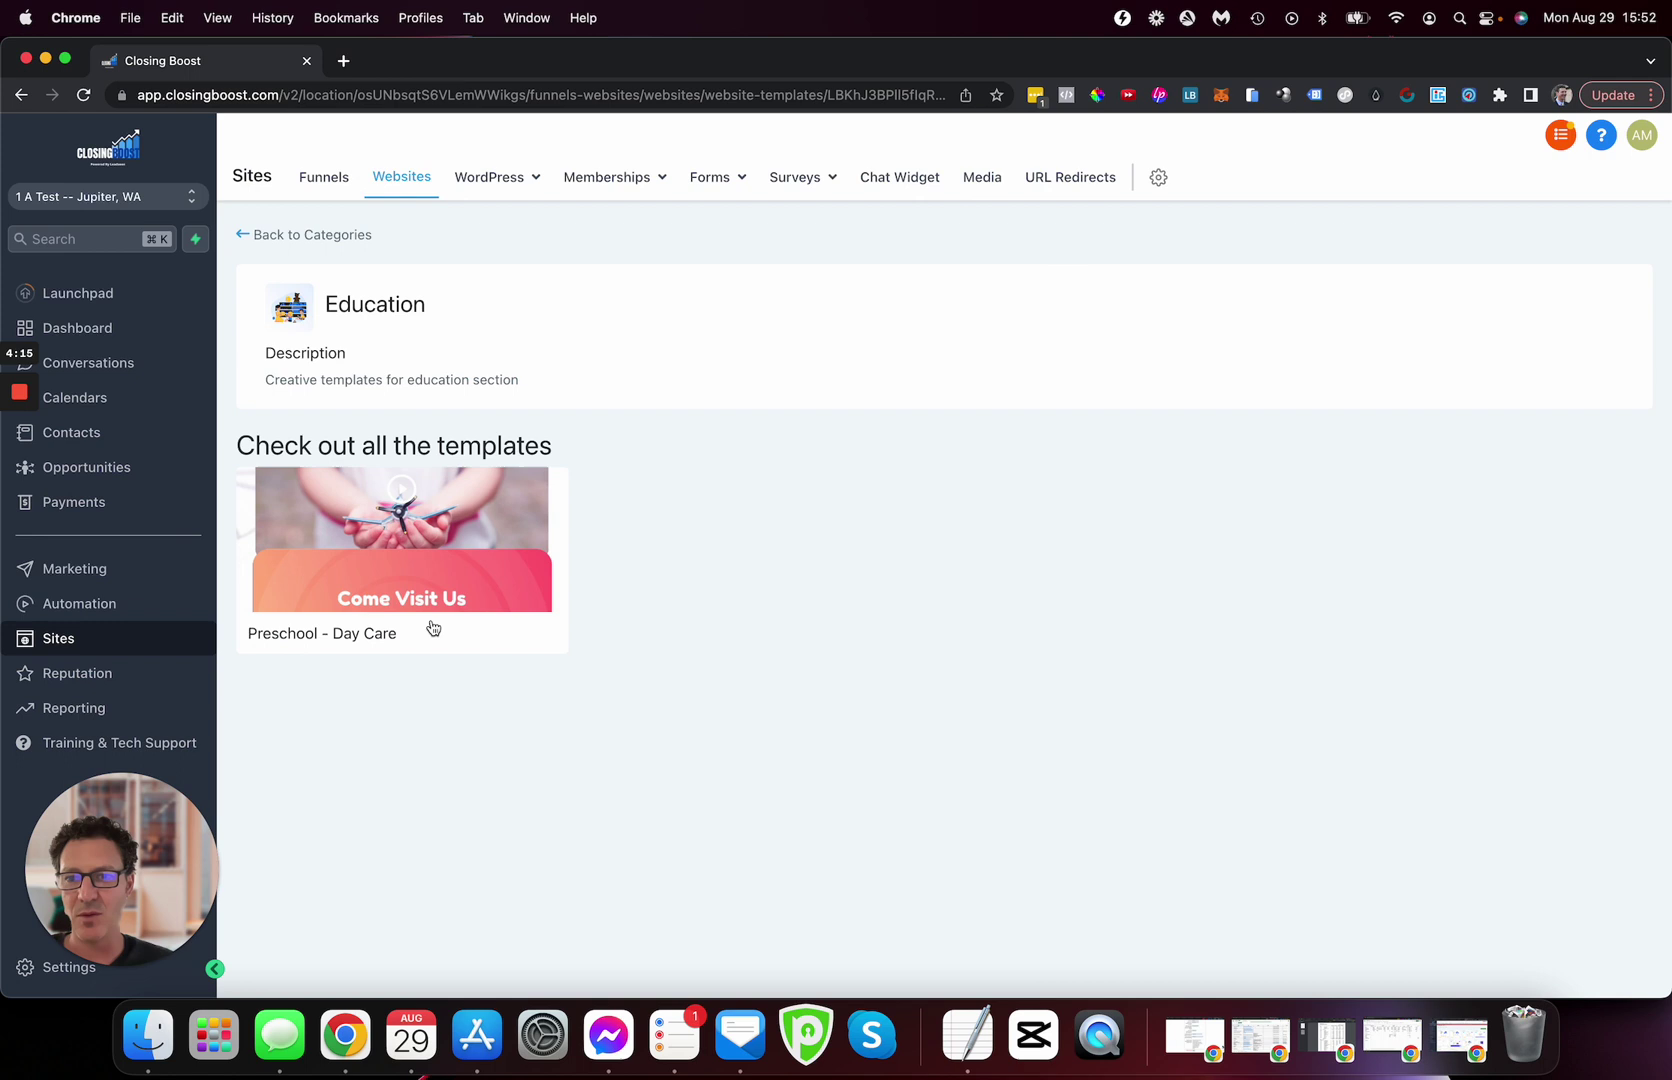
Preview the Preschool - Day Care template, scrolling through its full page and back up.
left_click(433, 628)
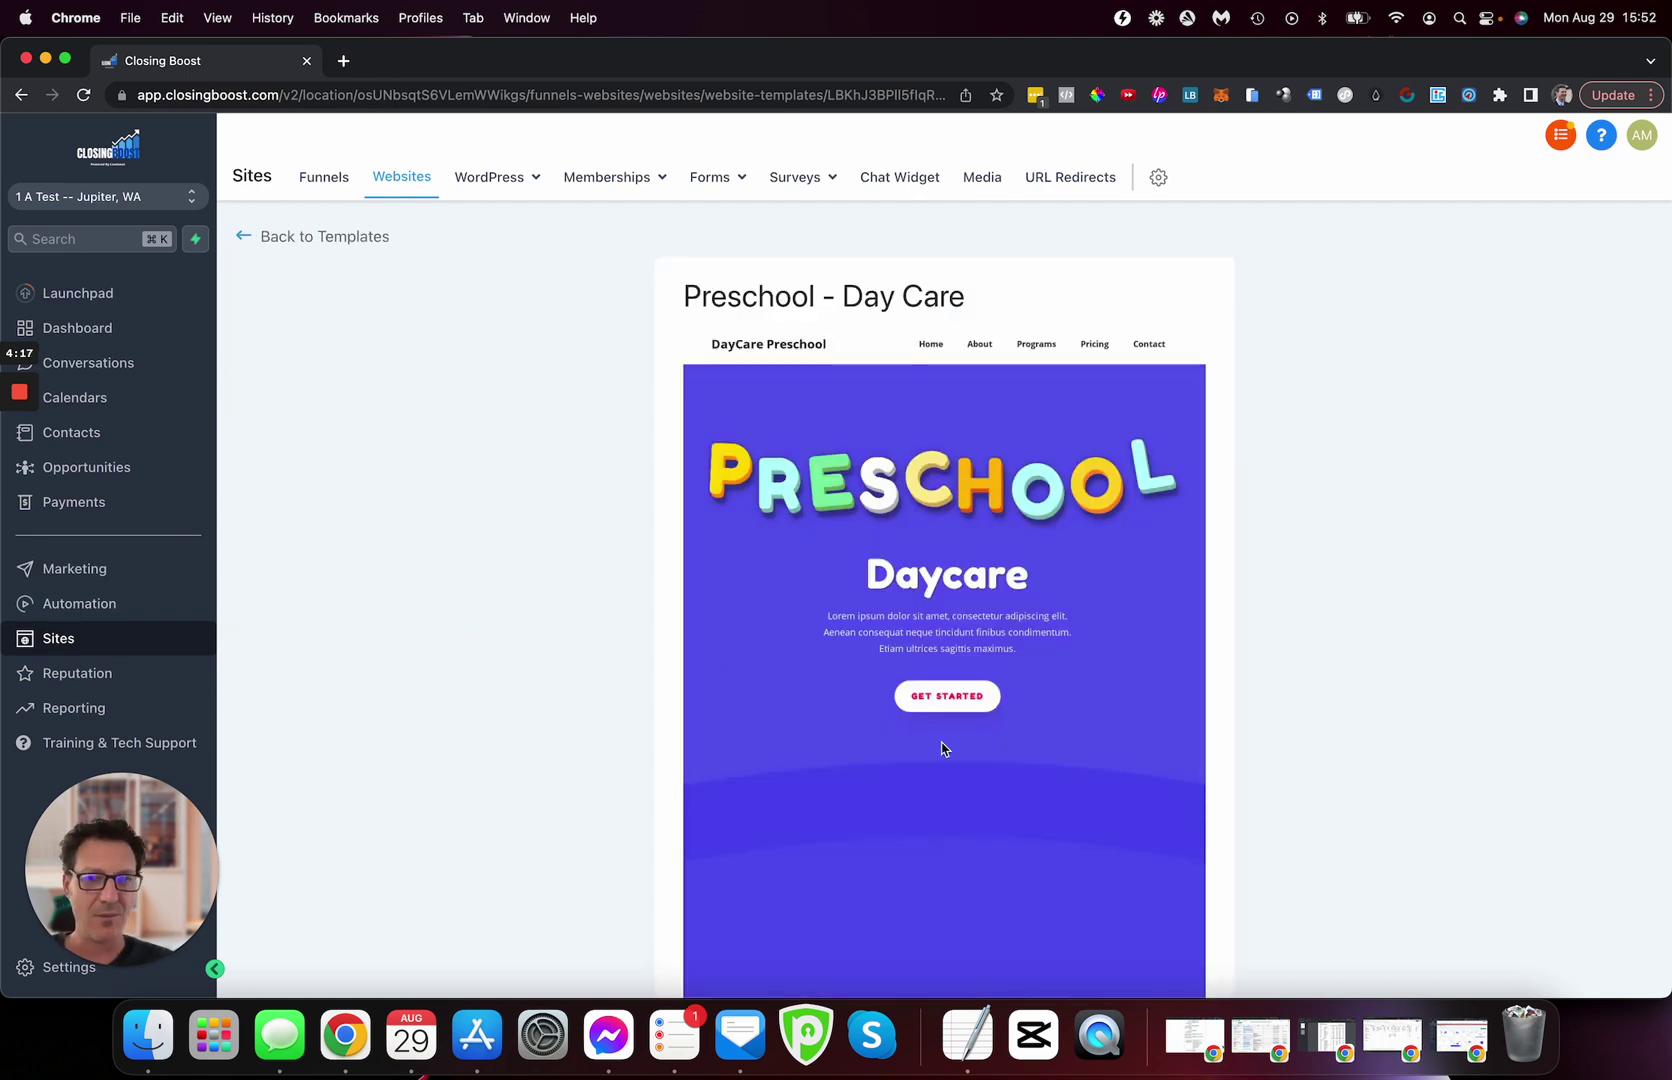
scroll(944, 748, "down", 1)
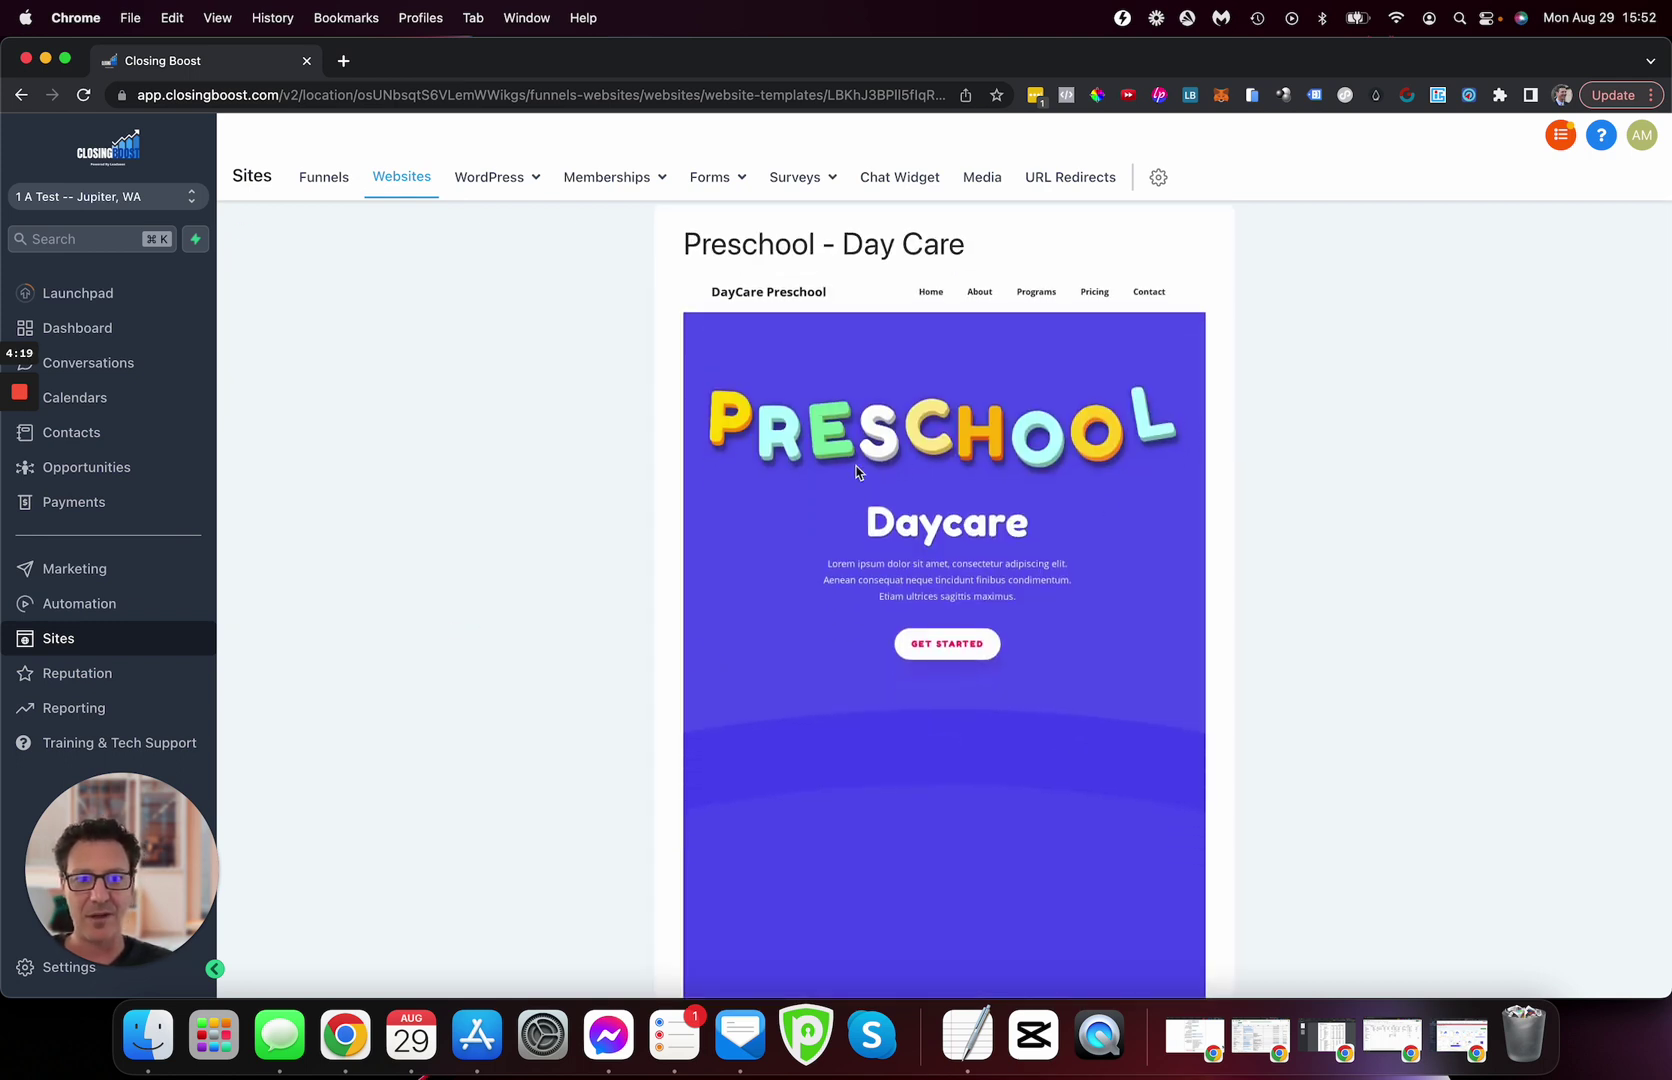
scroll(857, 472, "down", 20)
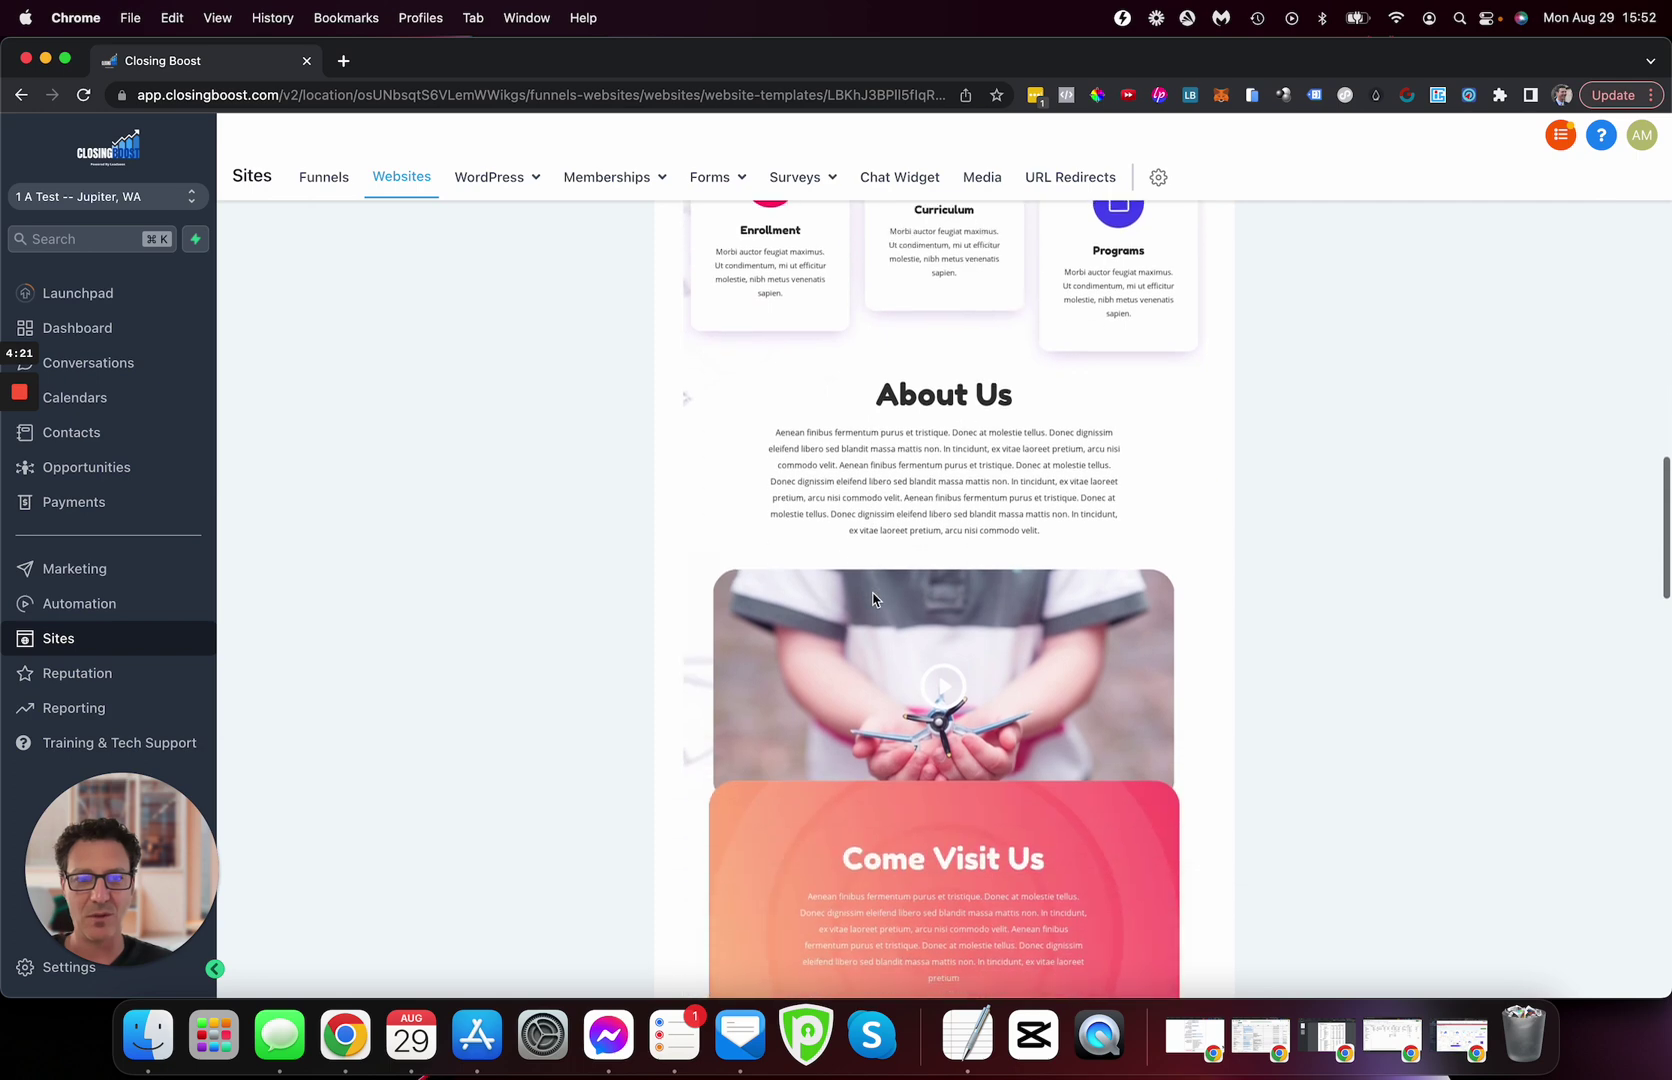
scroll(873, 599, "down", 20)
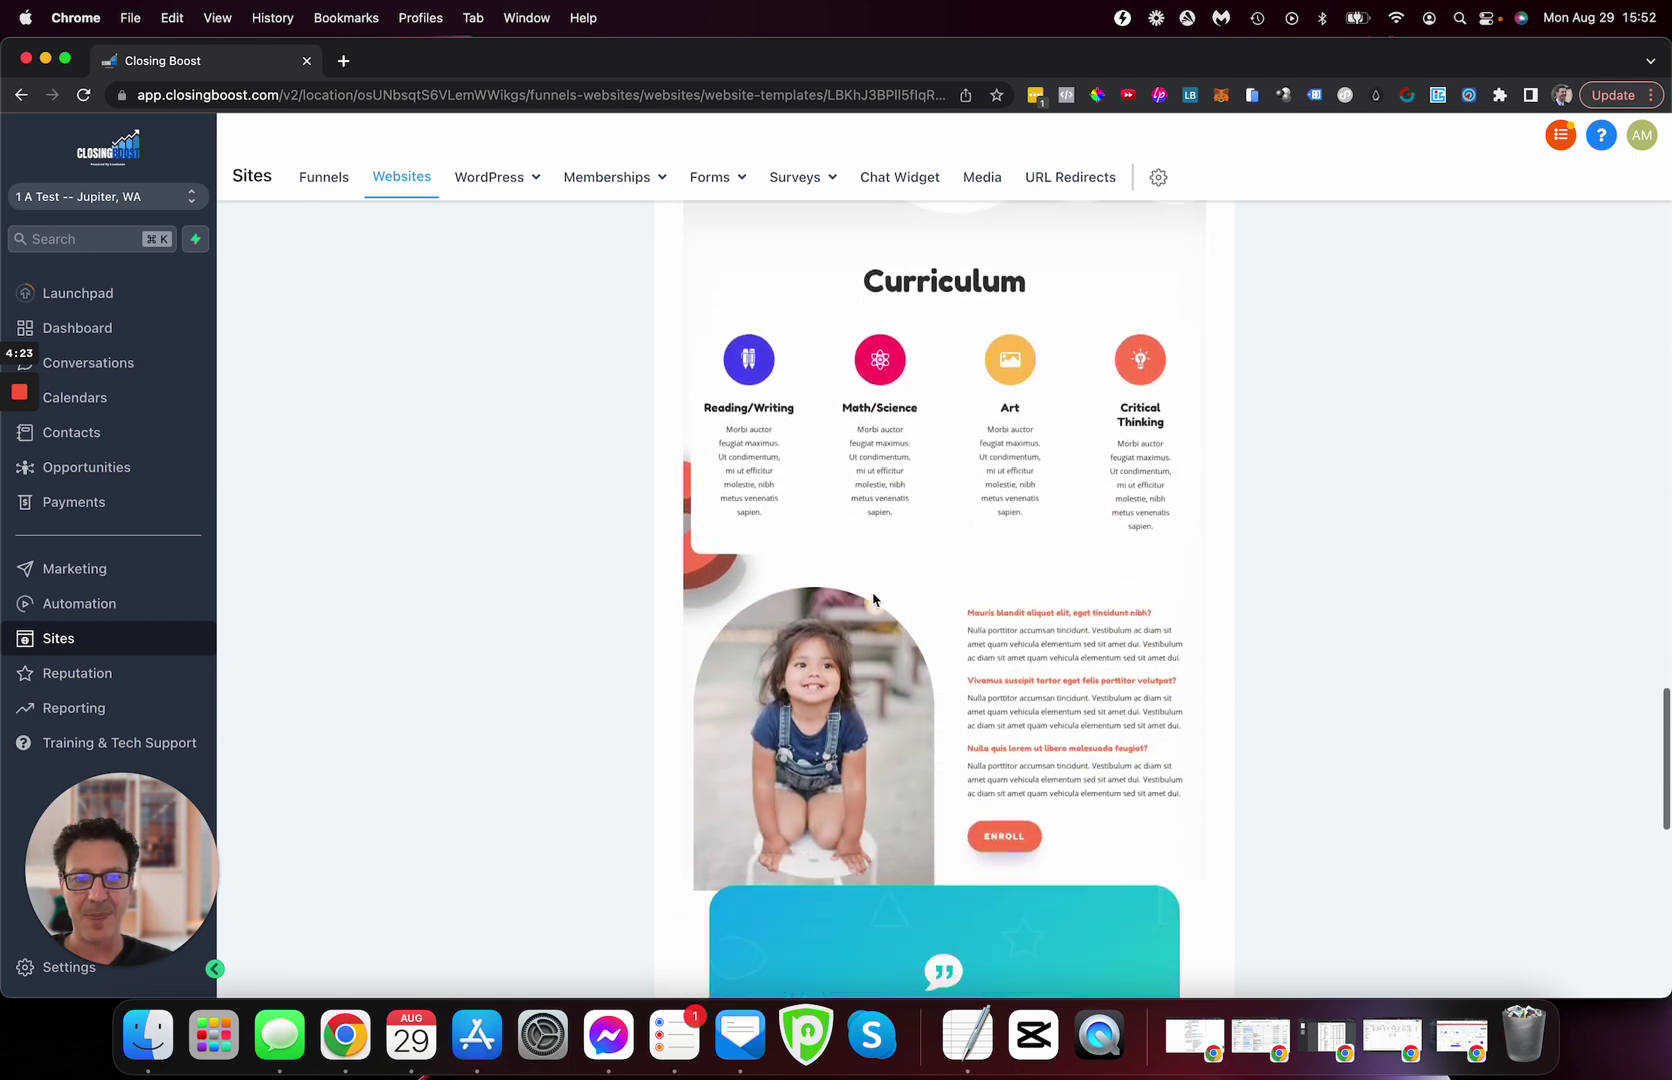
scroll(873, 599, "down", 2)
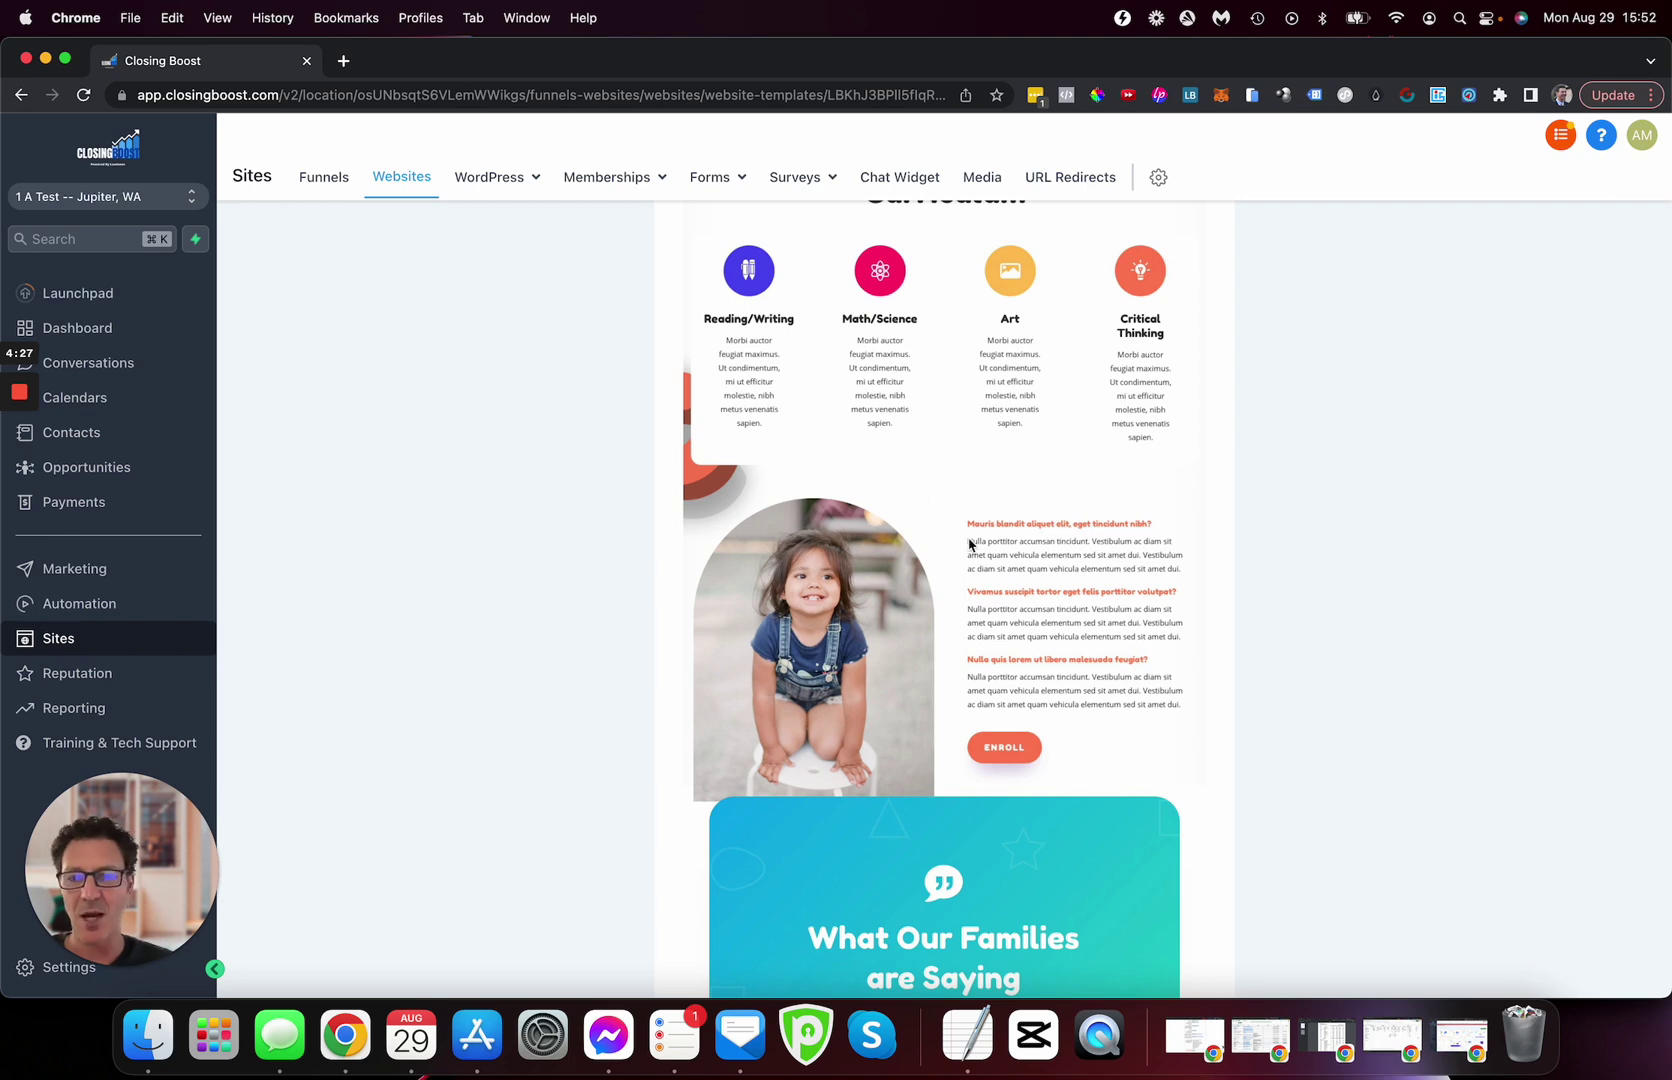
scroll(969, 545, "down", 10)
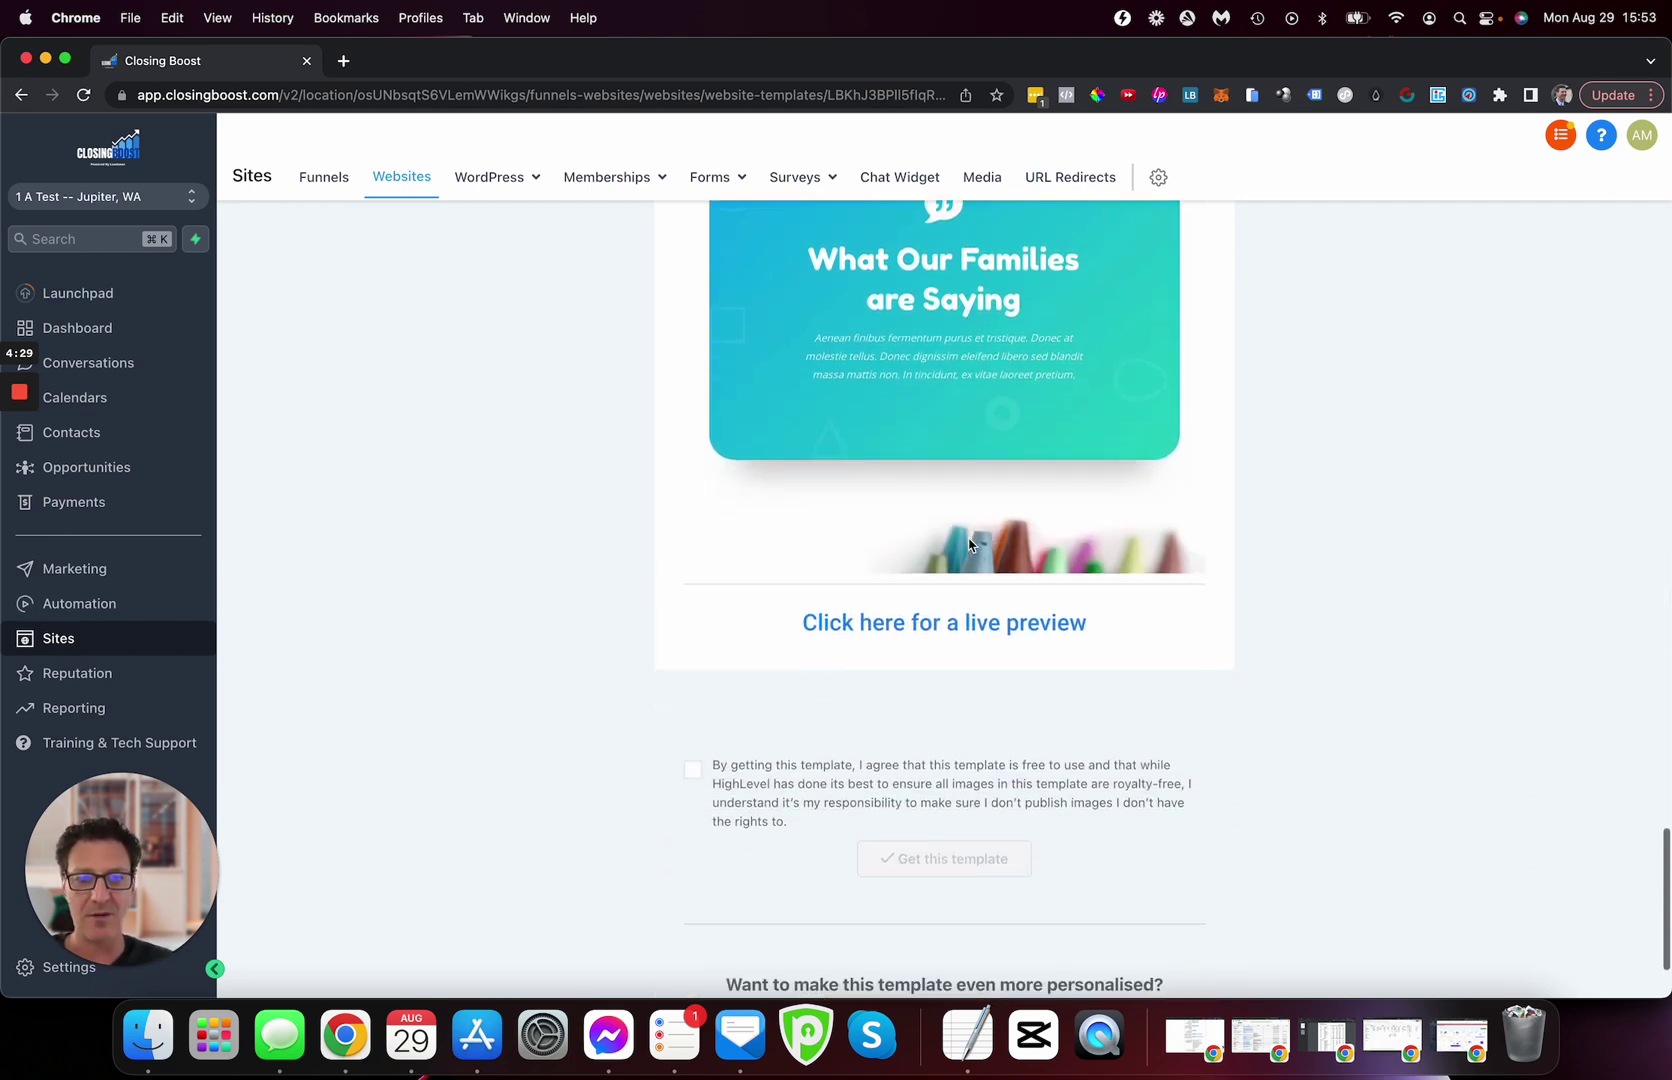
scroll(969, 545, "up", 15)
scroll(969, 545, "up", 3)
scroll(345, 302, "up", 15)
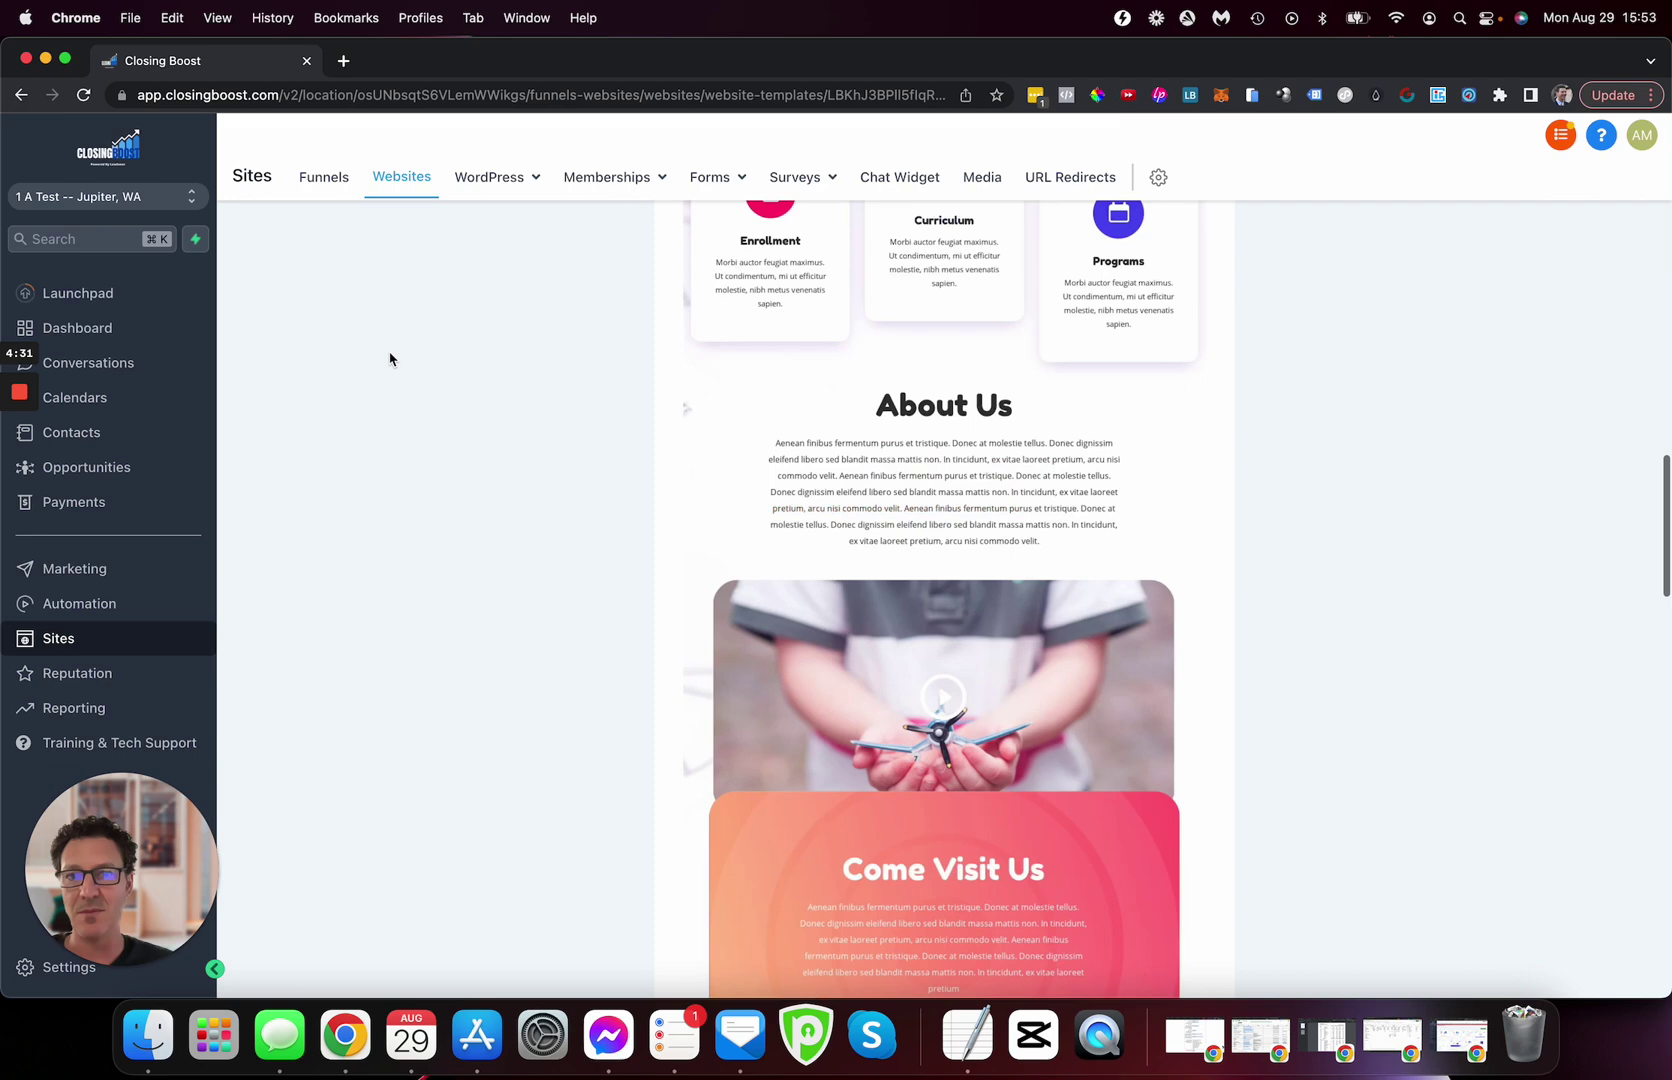
Go from the Education list back to all categories, open Jeweller, and preview the Jewellery template.
left_click(241, 238)
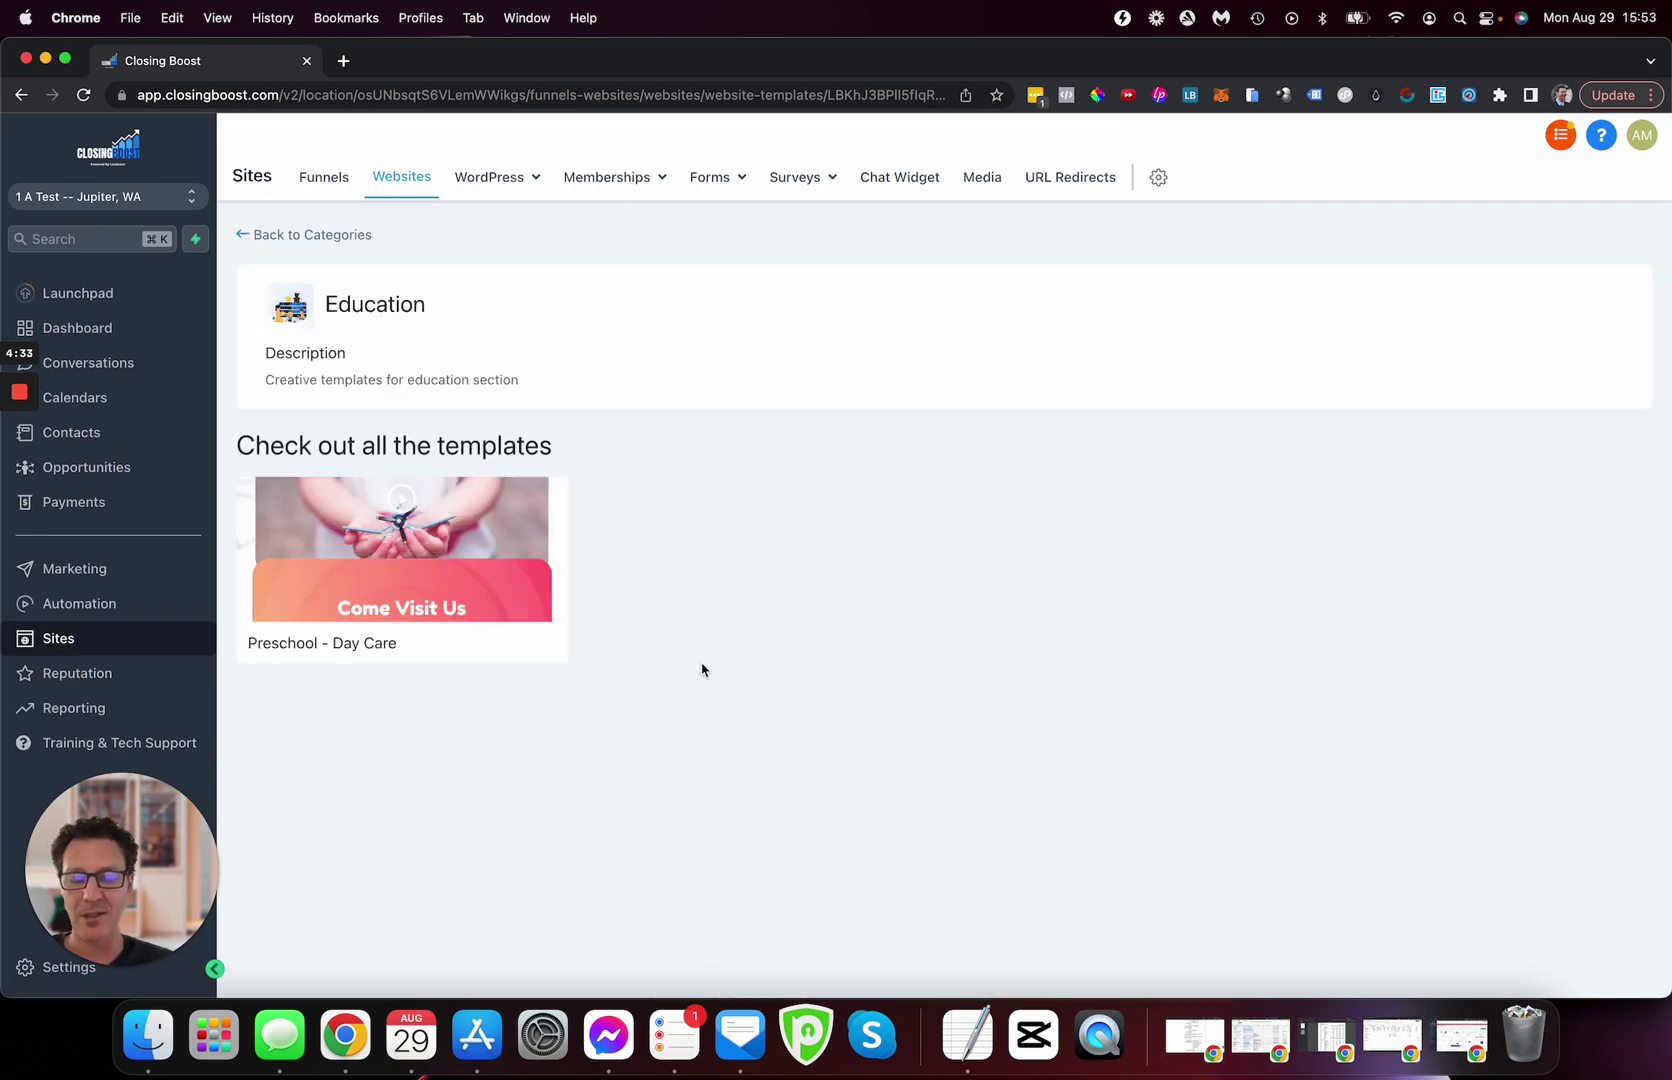
left_click(244, 240)
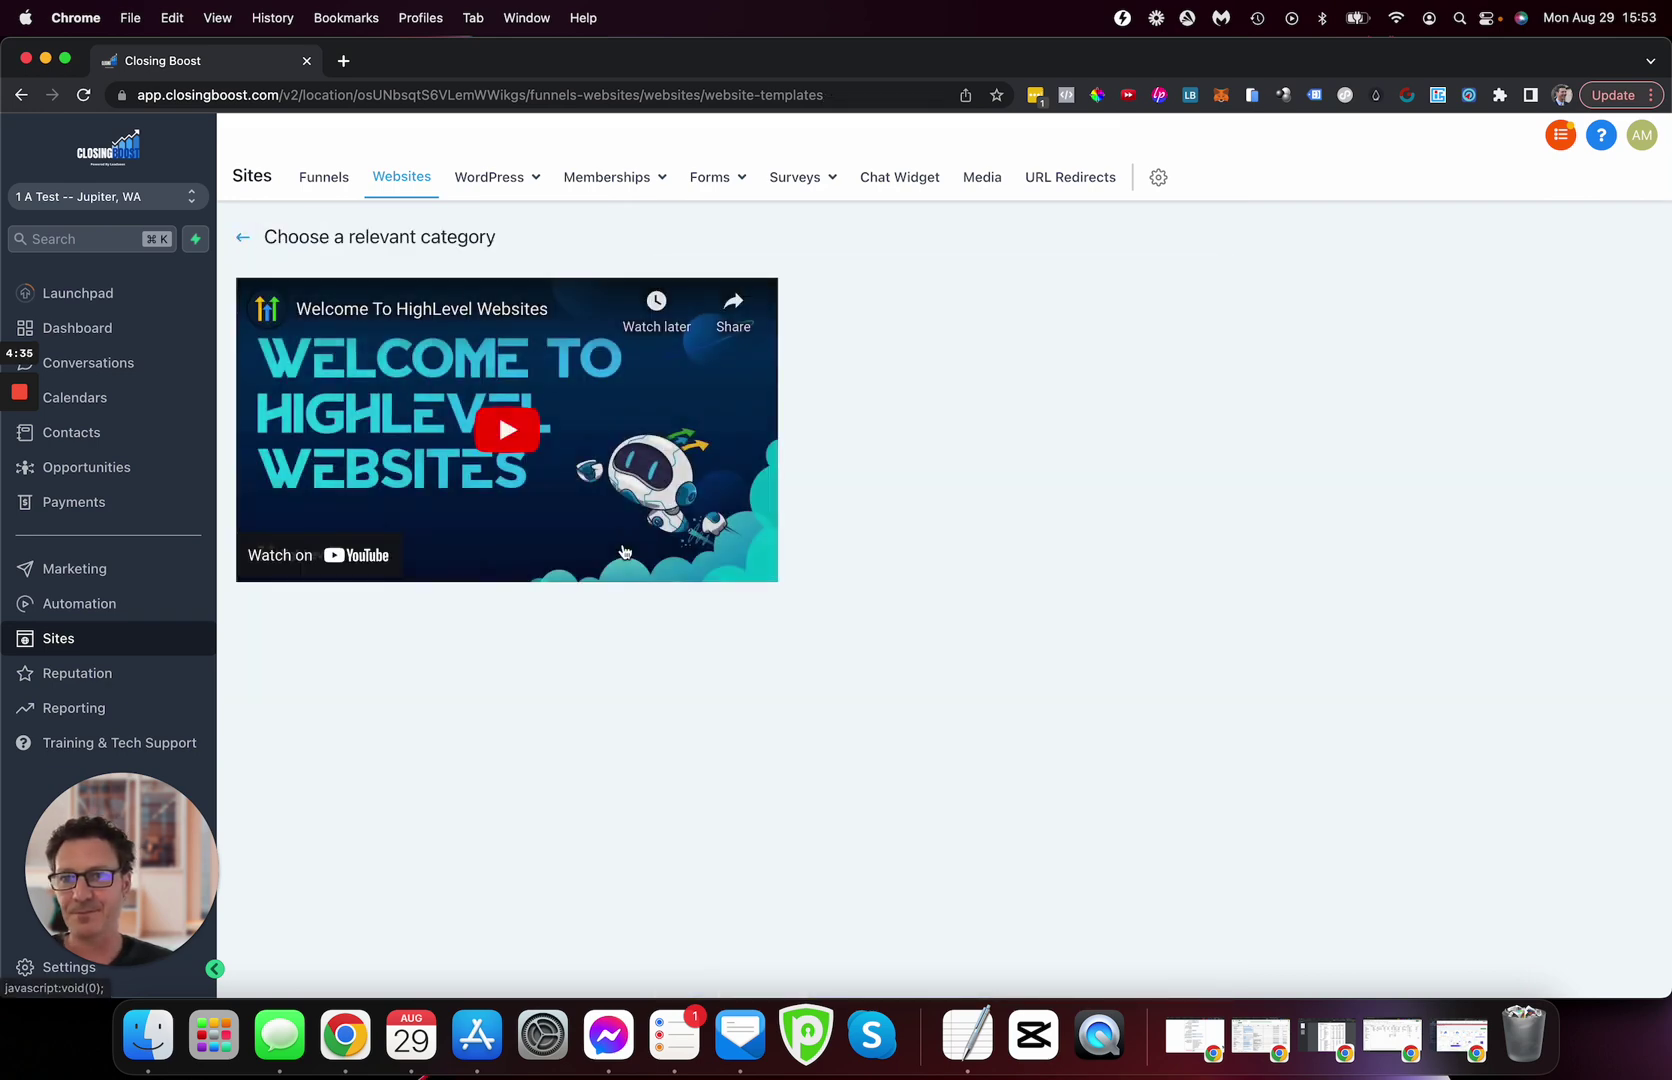
scroll(1007, 795, "down", 8)
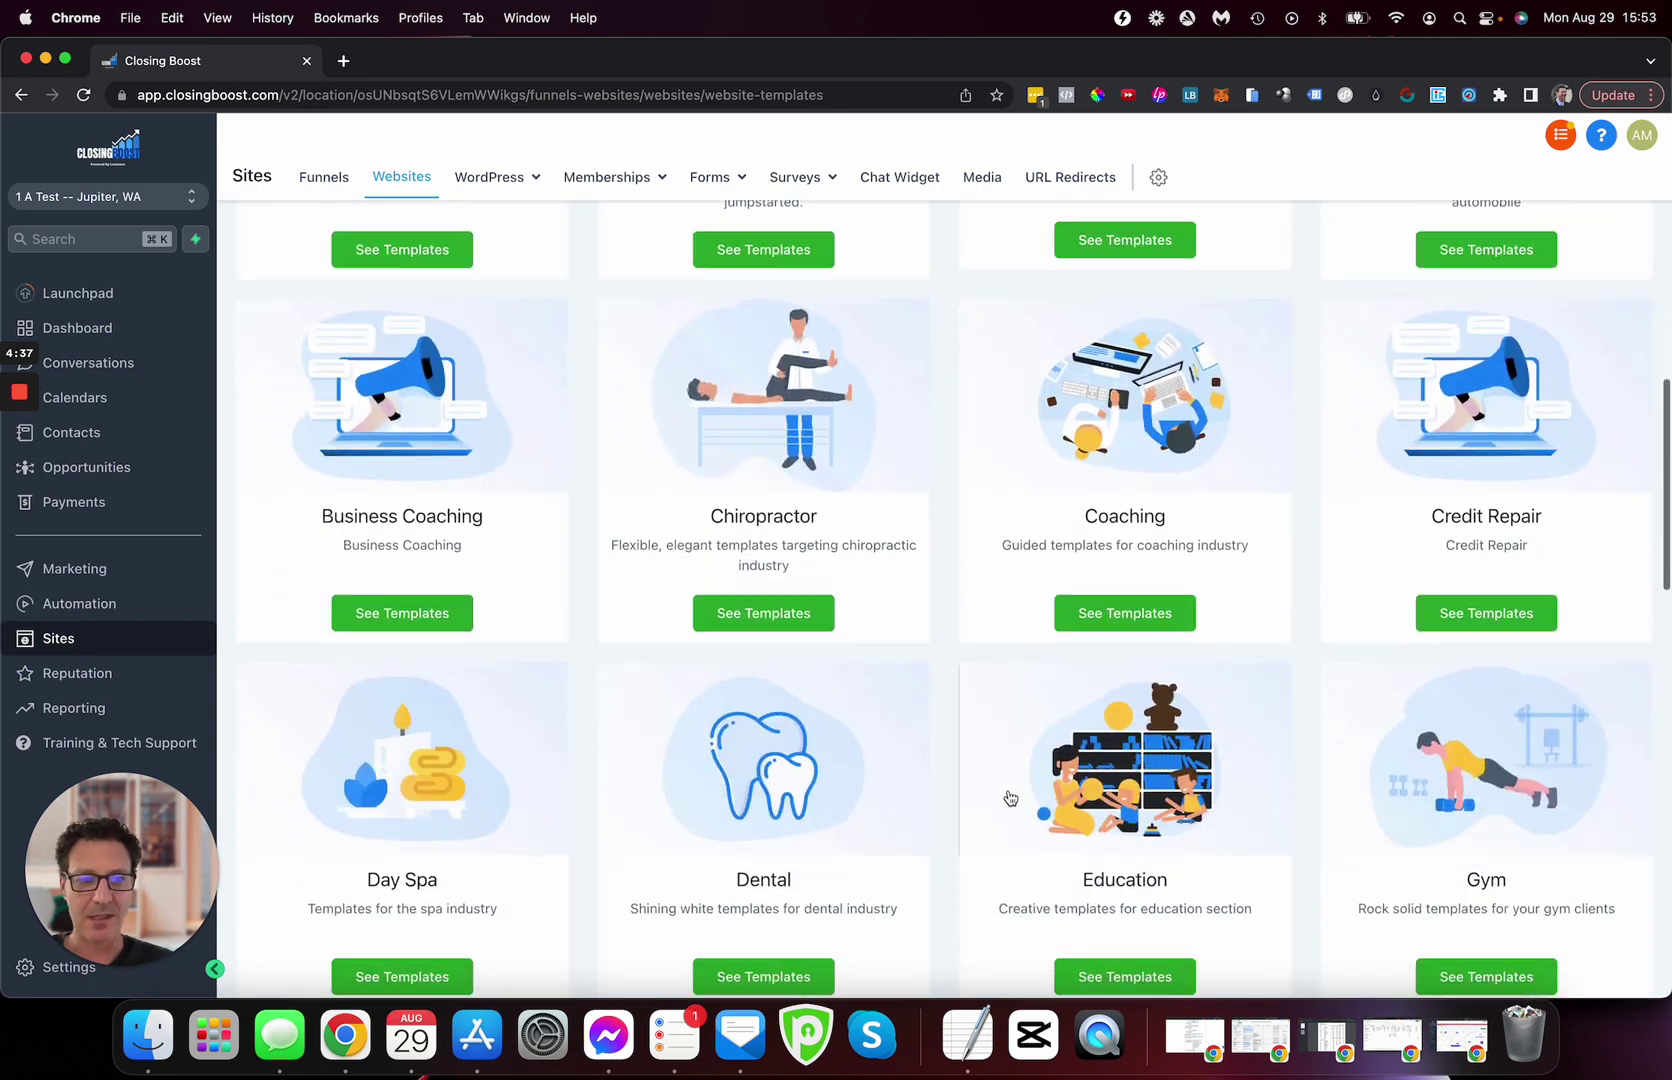
scroll(1008, 796, "down", 5)
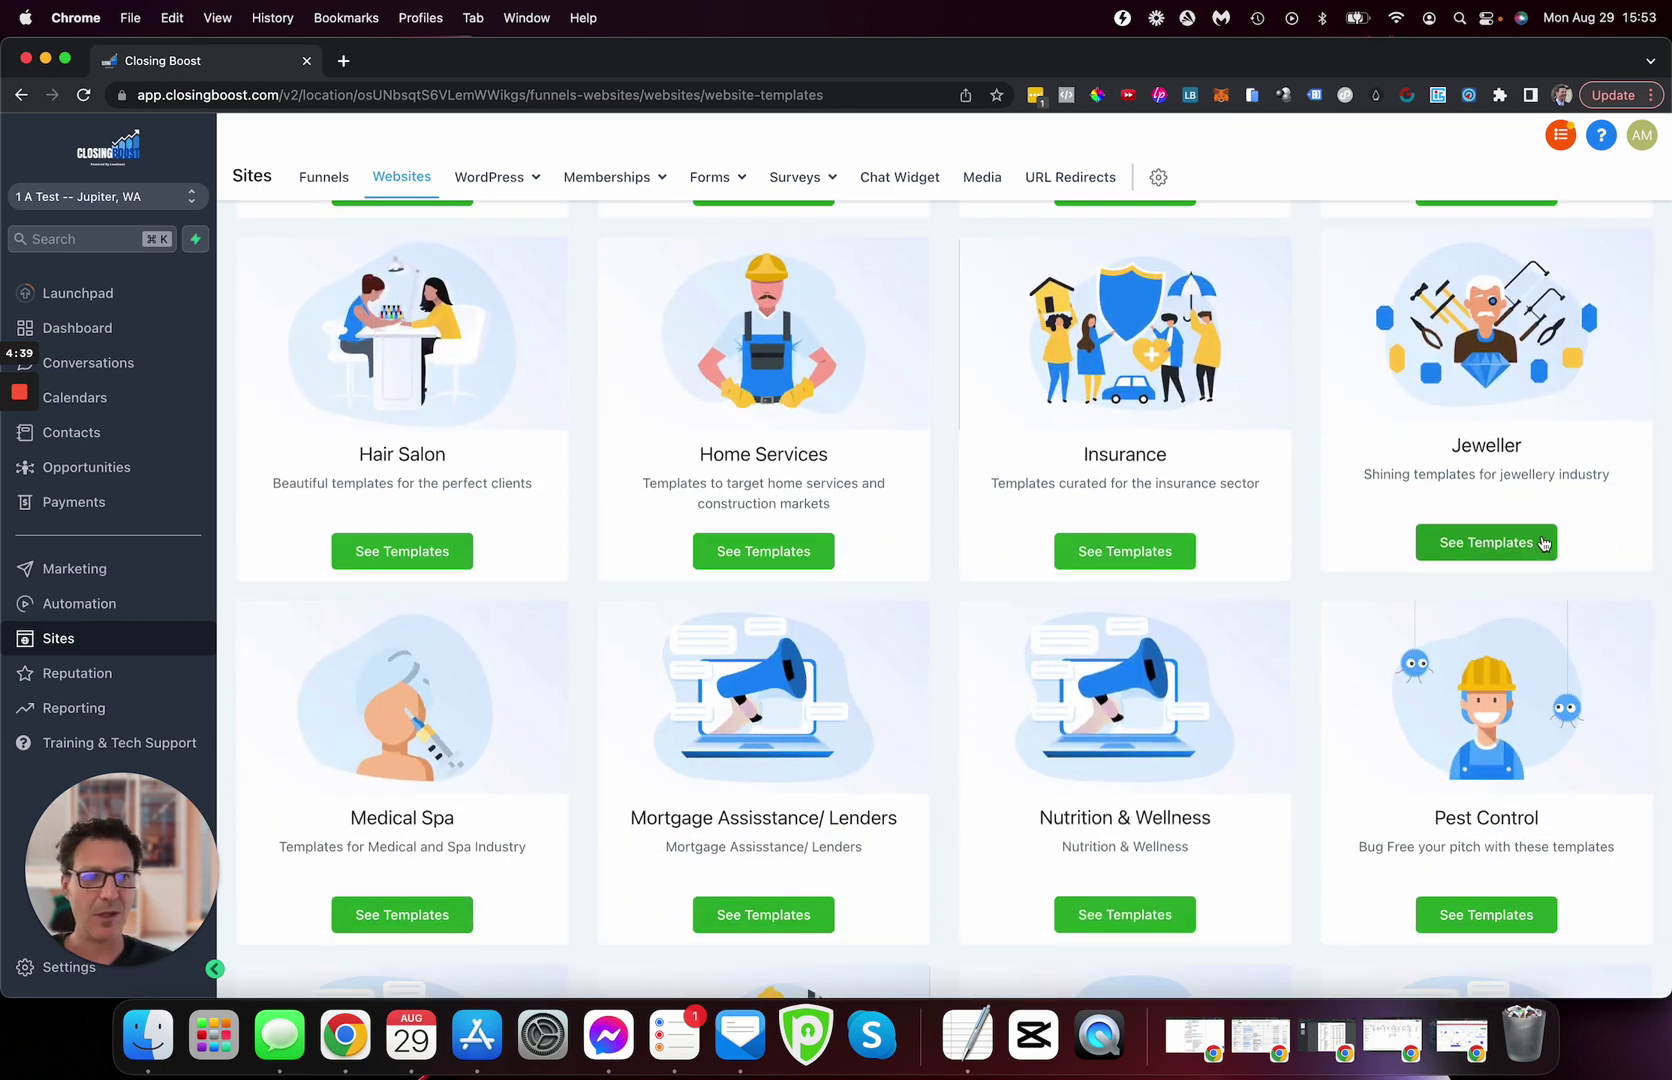
left_click(1537, 543)
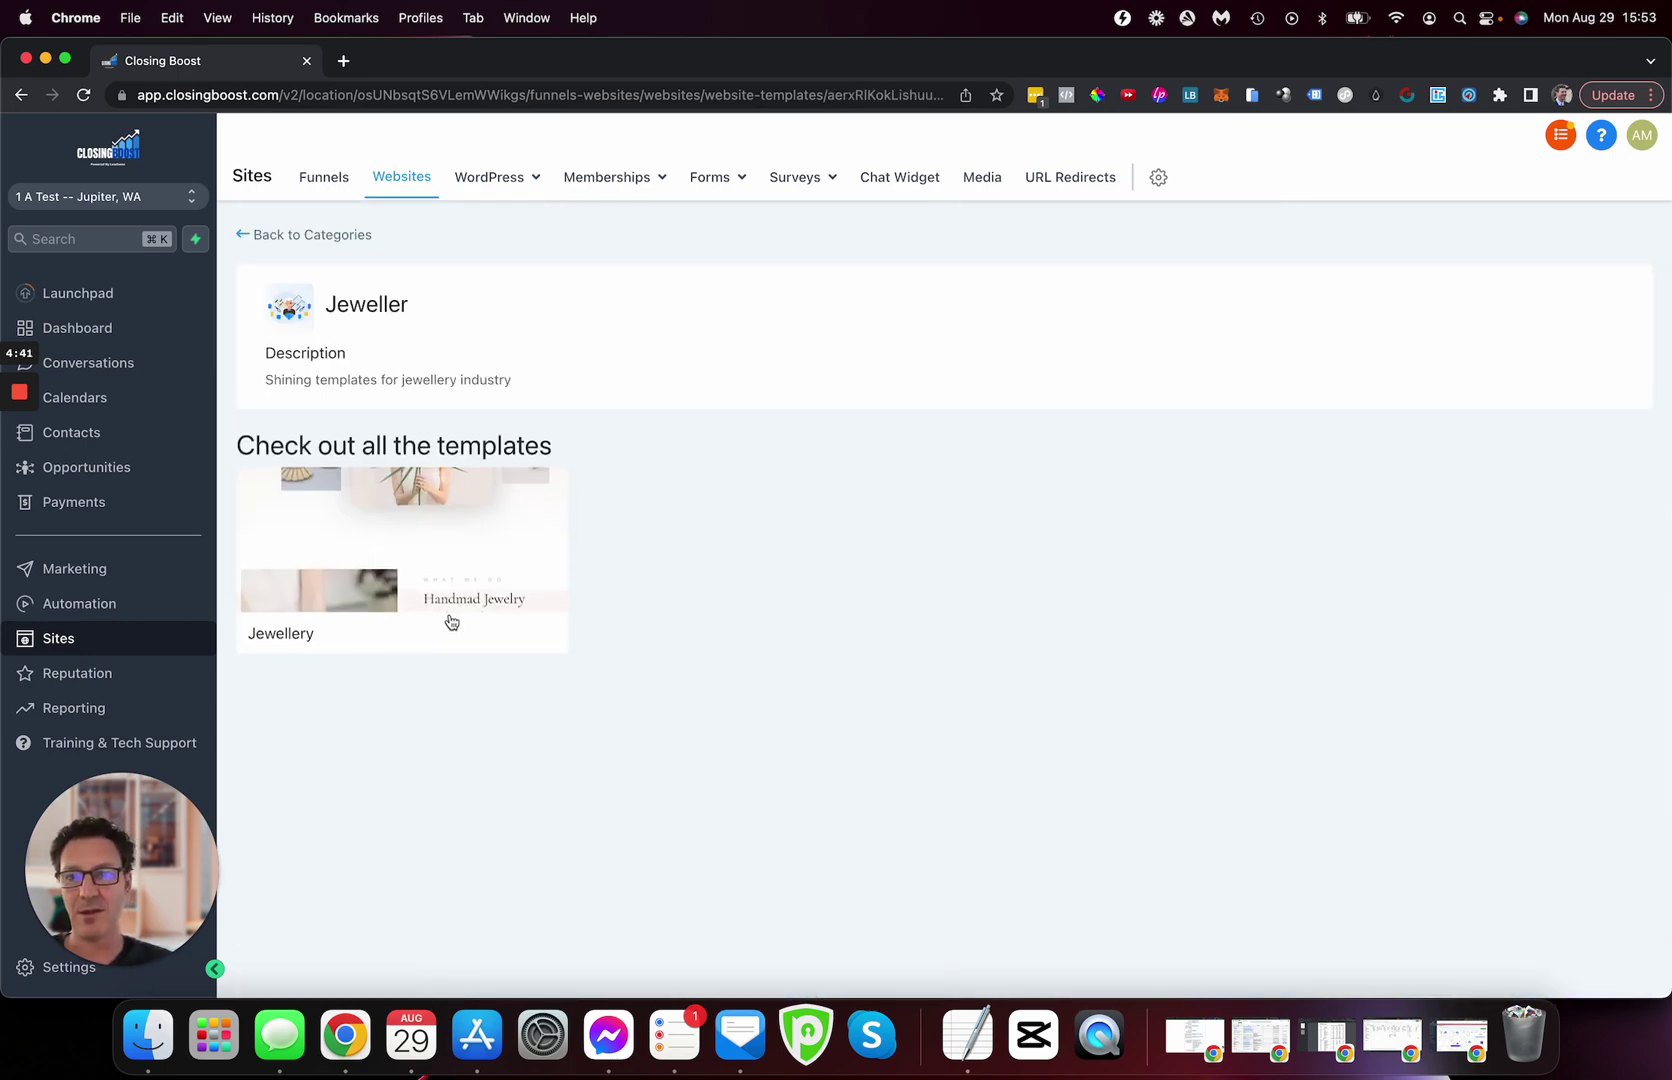
left_click(452, 622)
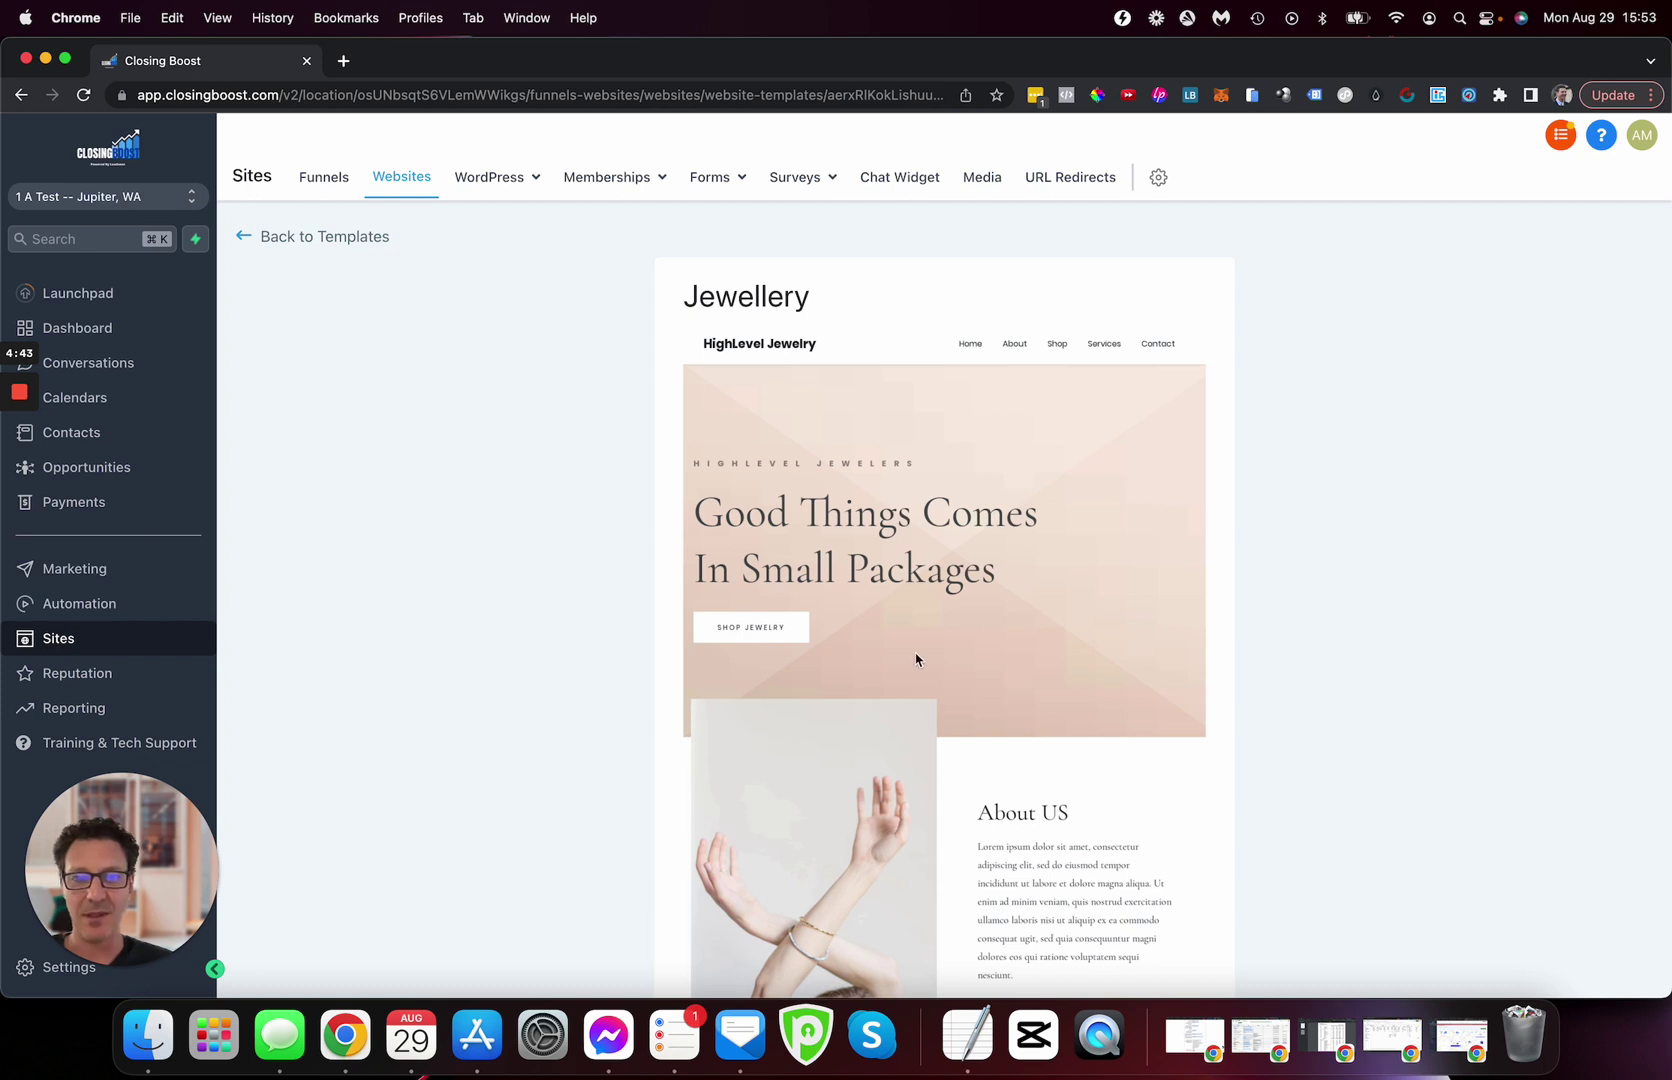
Scroll through the entire Jewellery preview, then go back to the Jeweller template list.
scroll(916, 659, "down", 5)
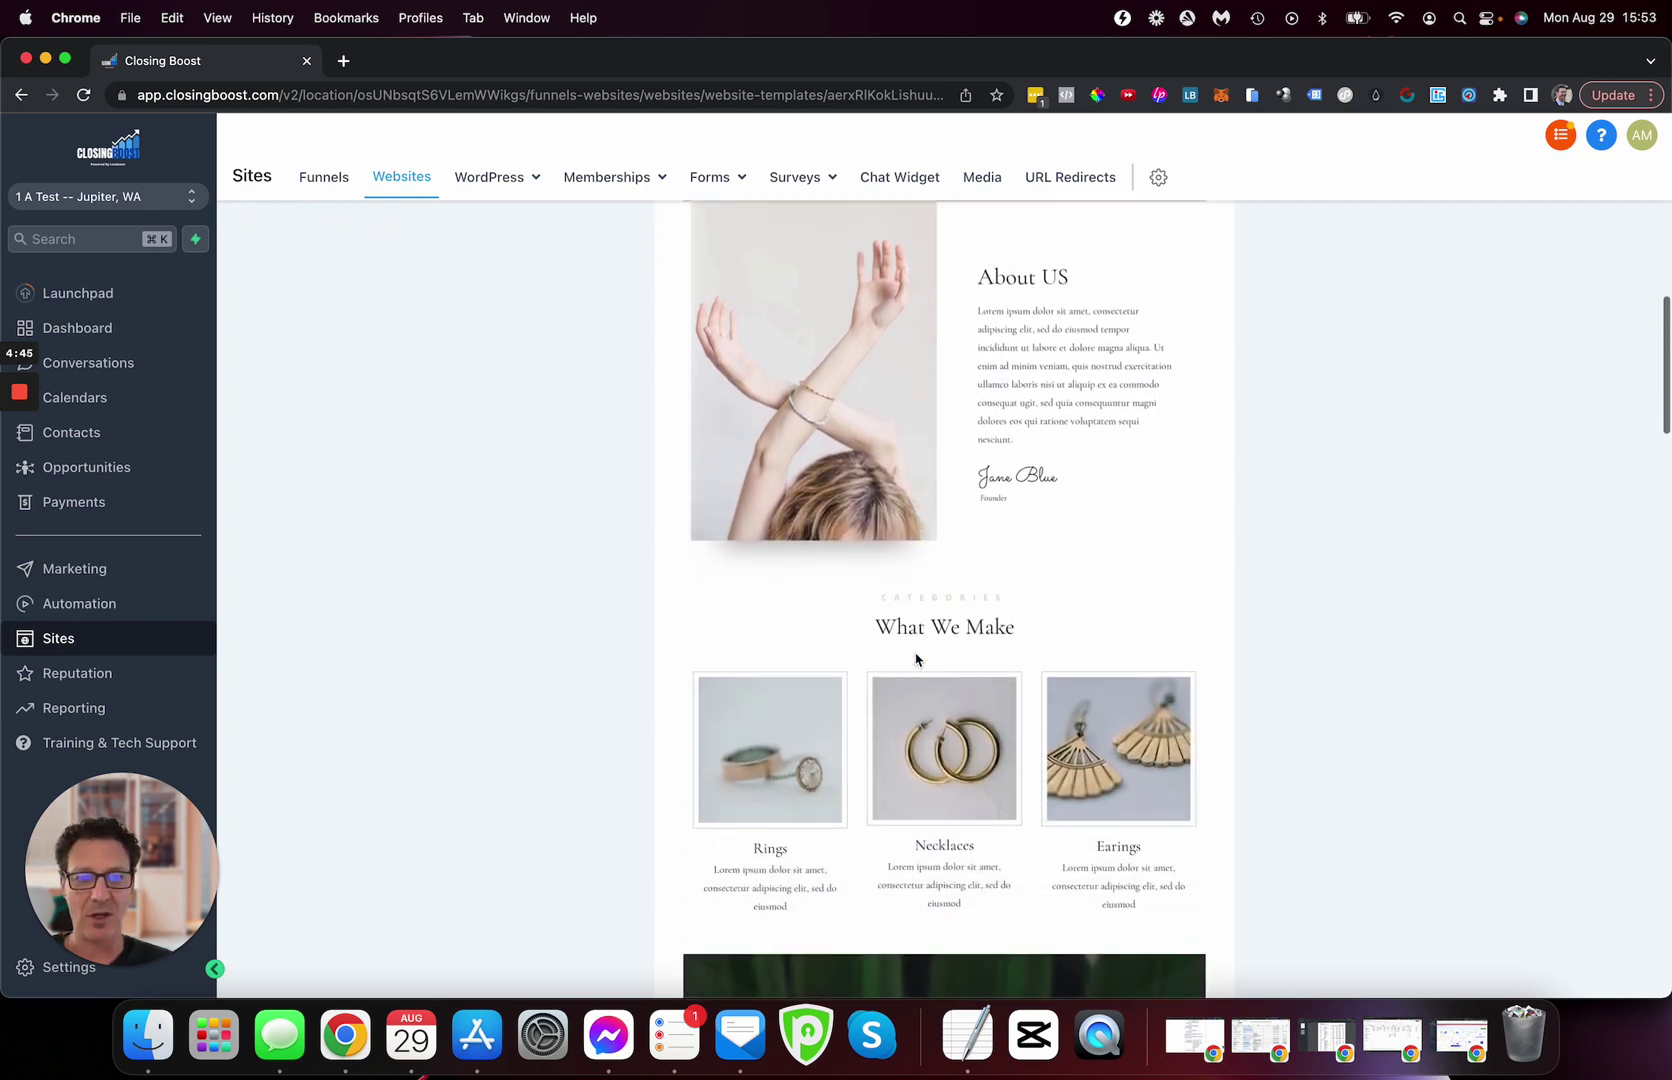
scroll(916, 659, "down", 6)
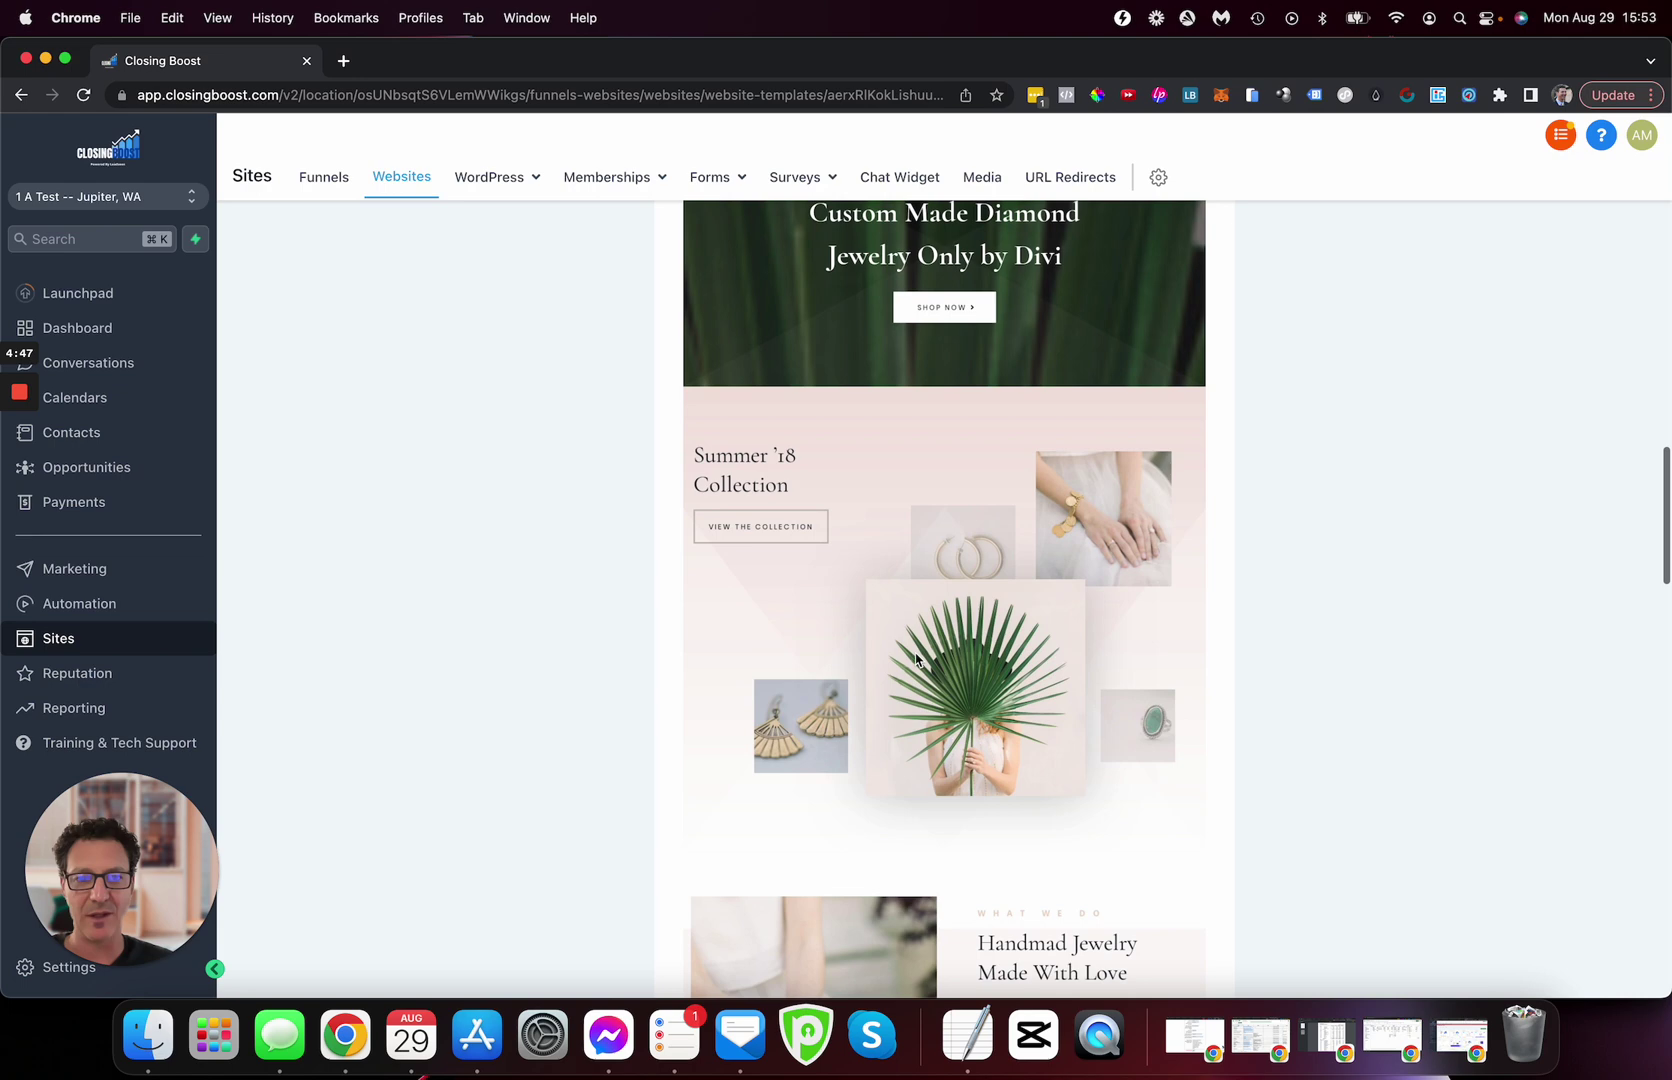
scroll(916, 659, "down", 8)
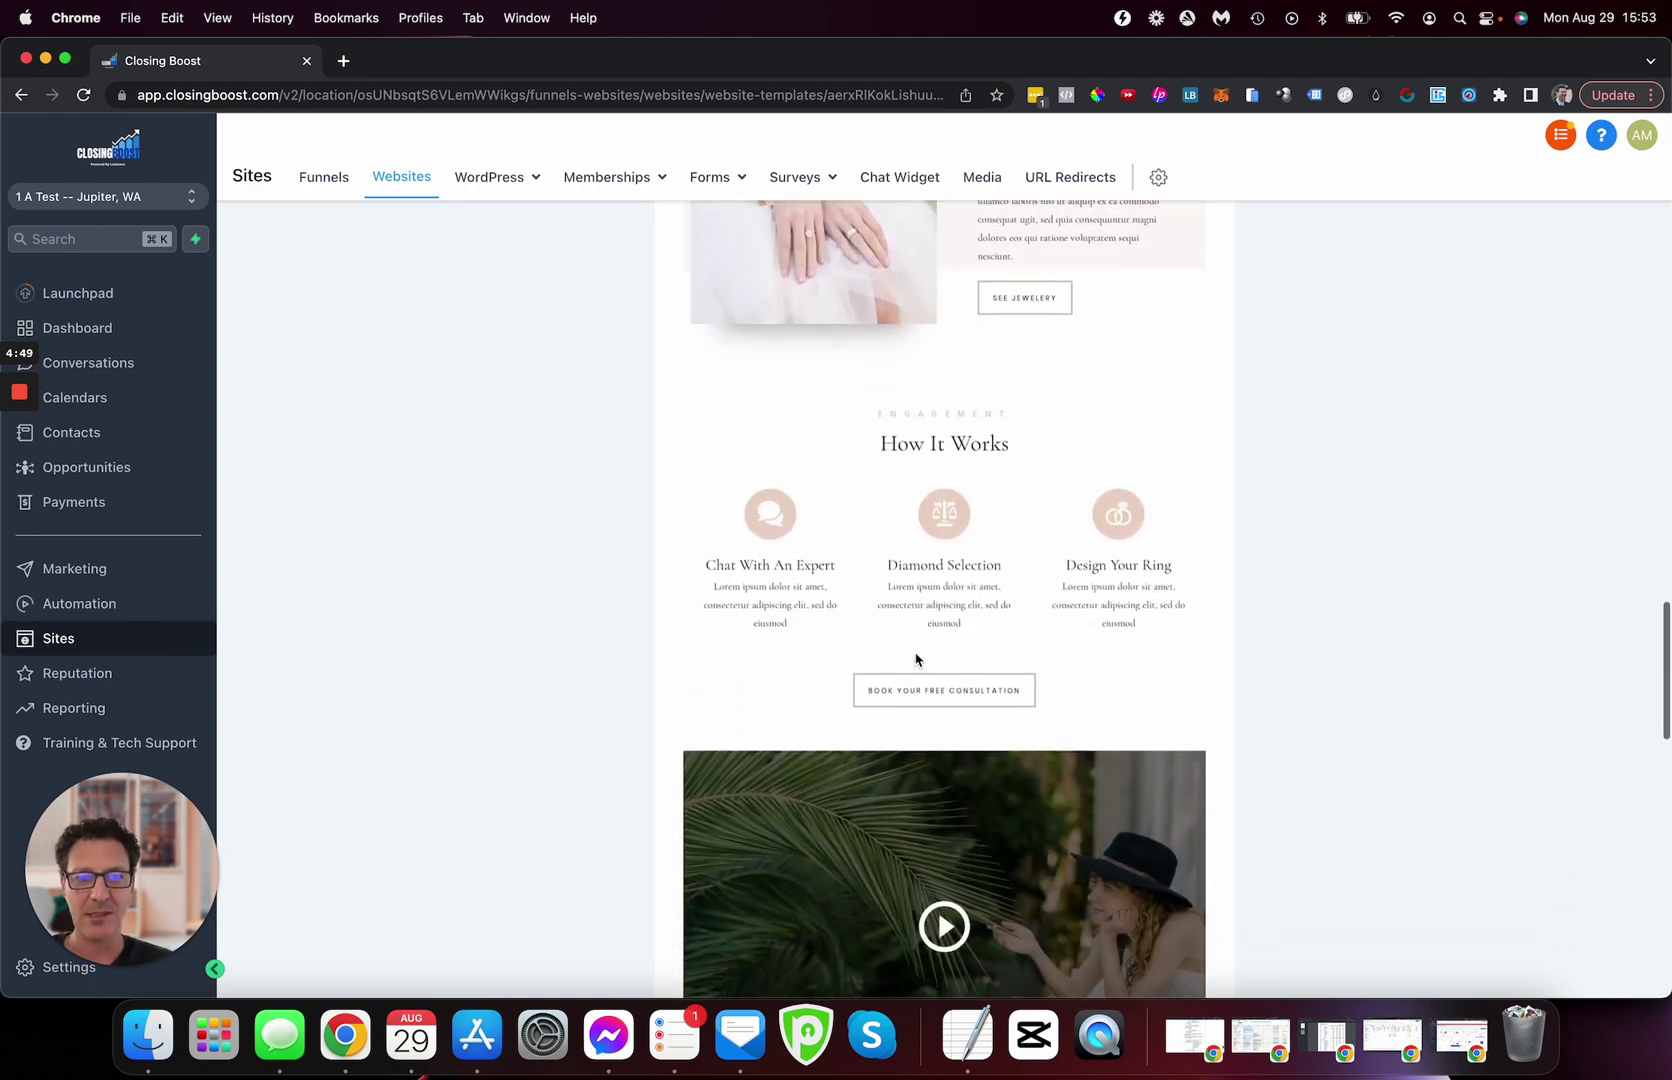
scroll(916, 659, "down", 10)
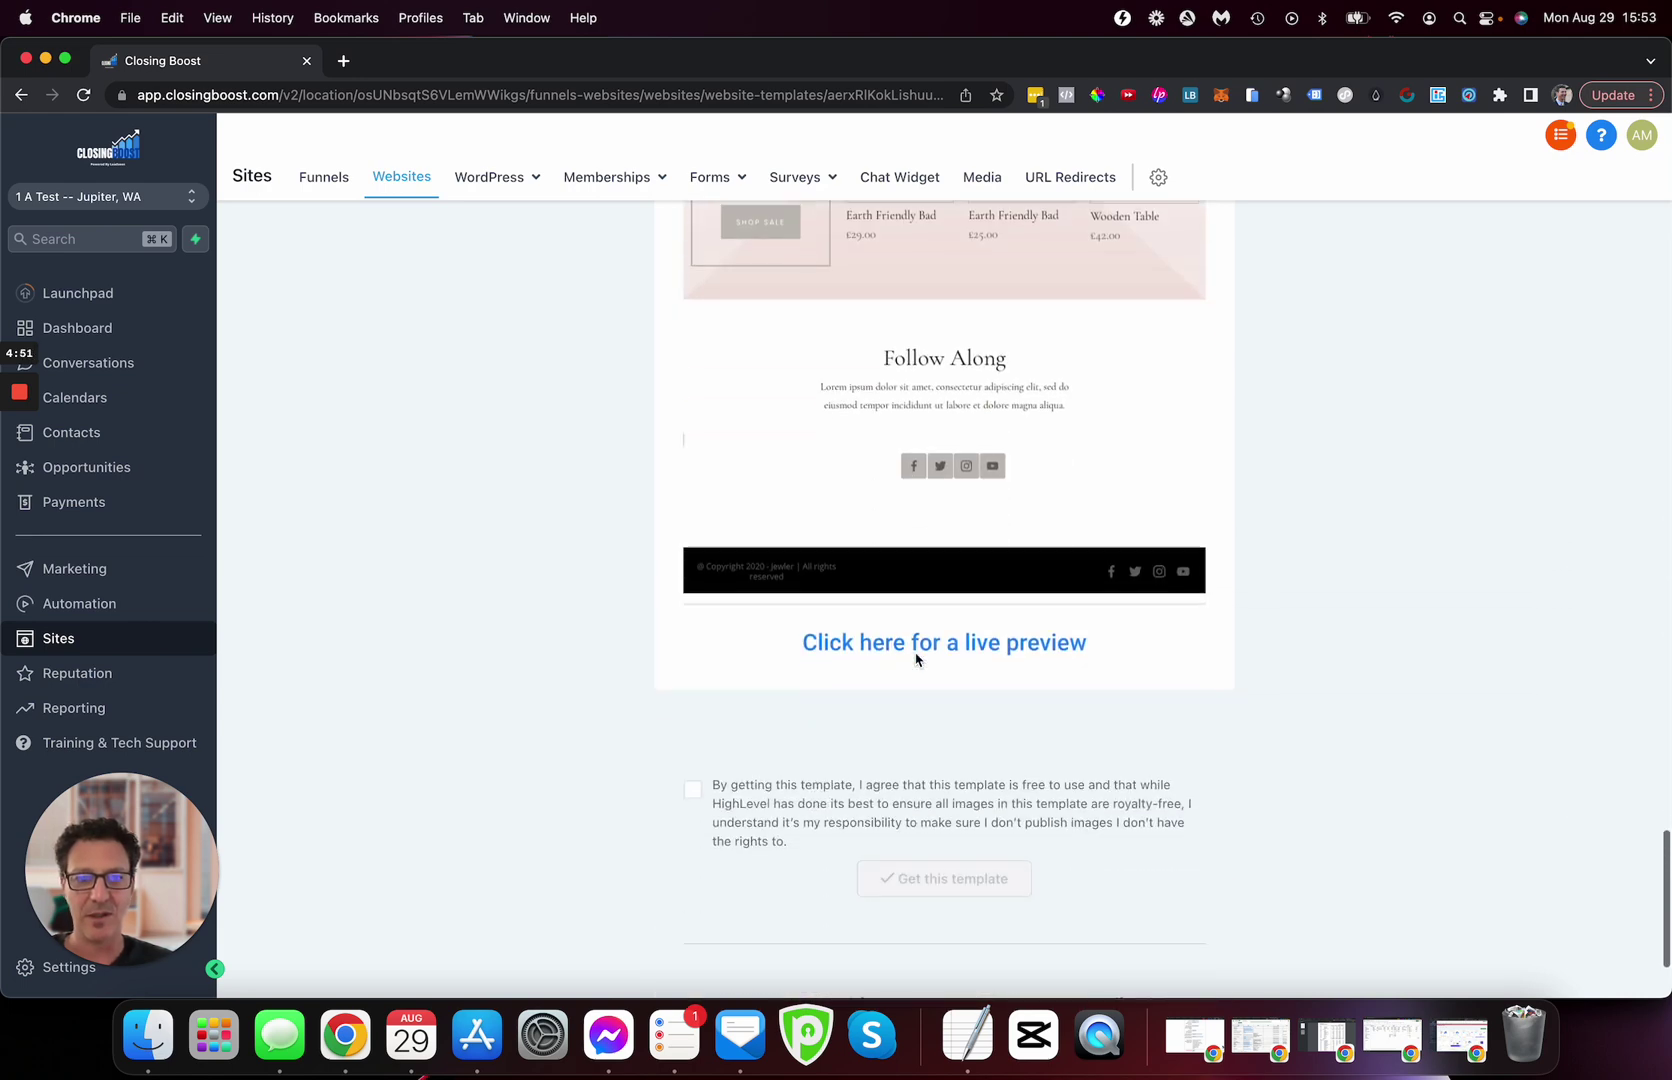
scroll(916, 659, "down", 2)
scroll(916, 659, "up", 15)
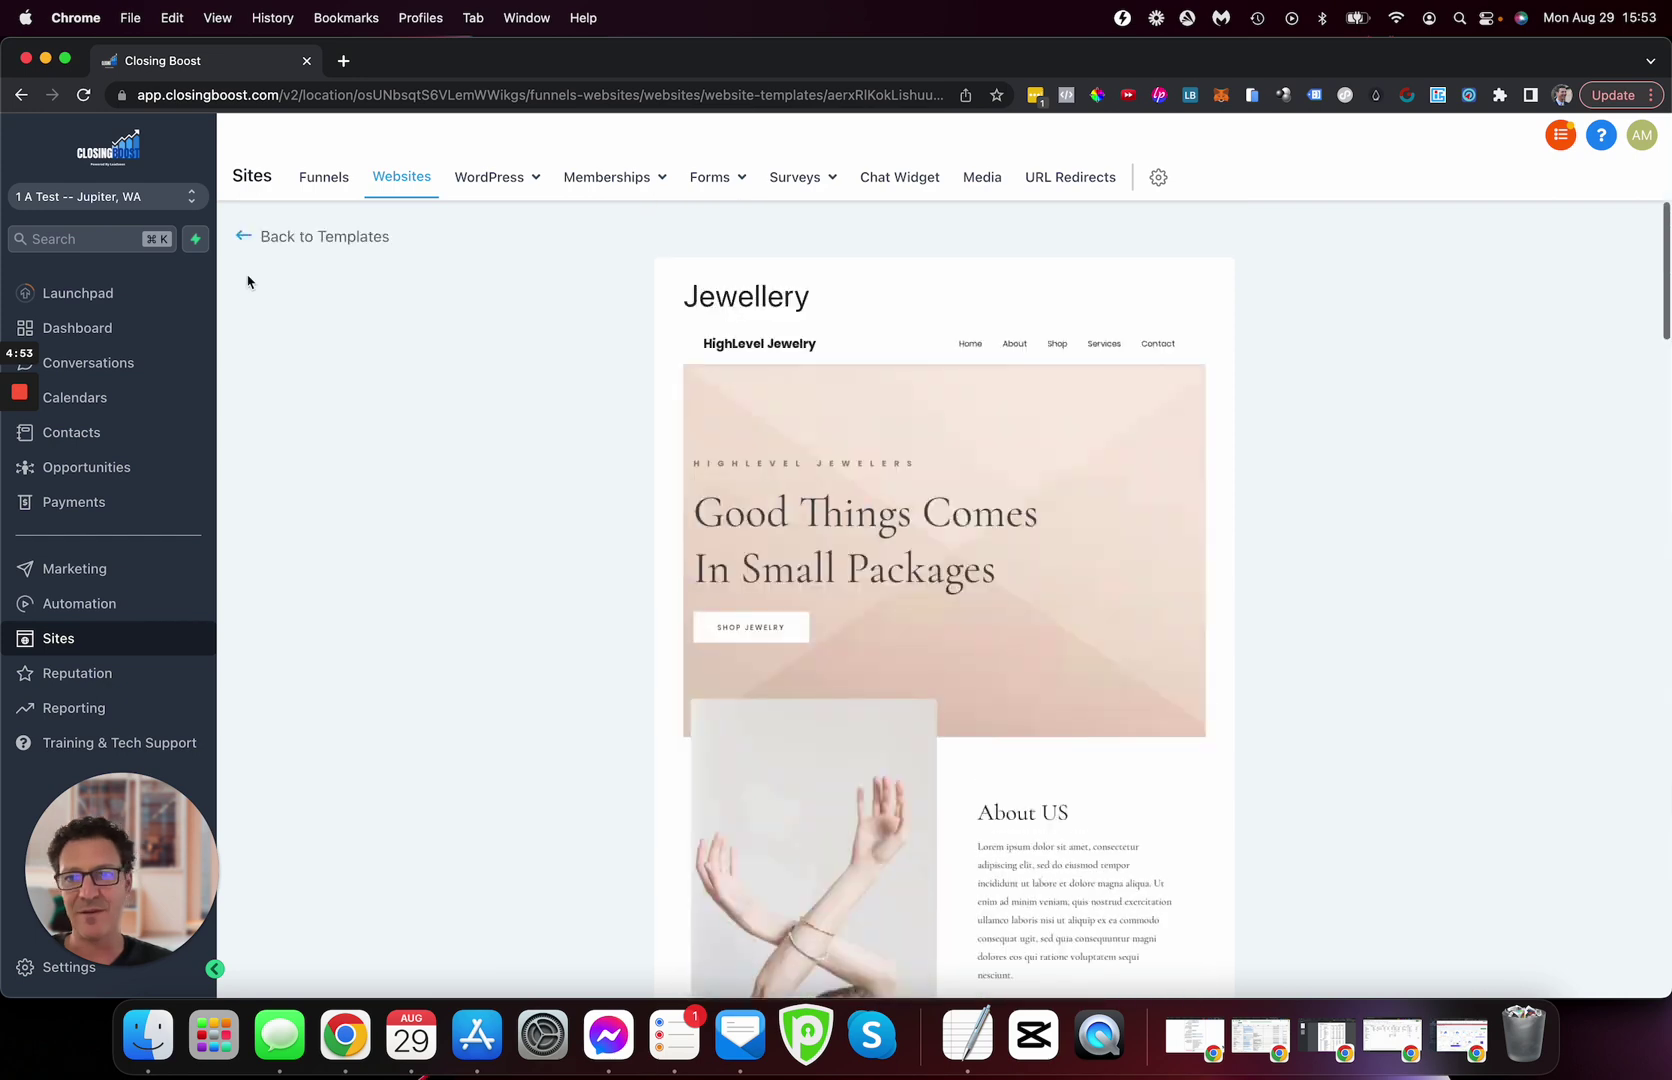
left_click(242, 239)
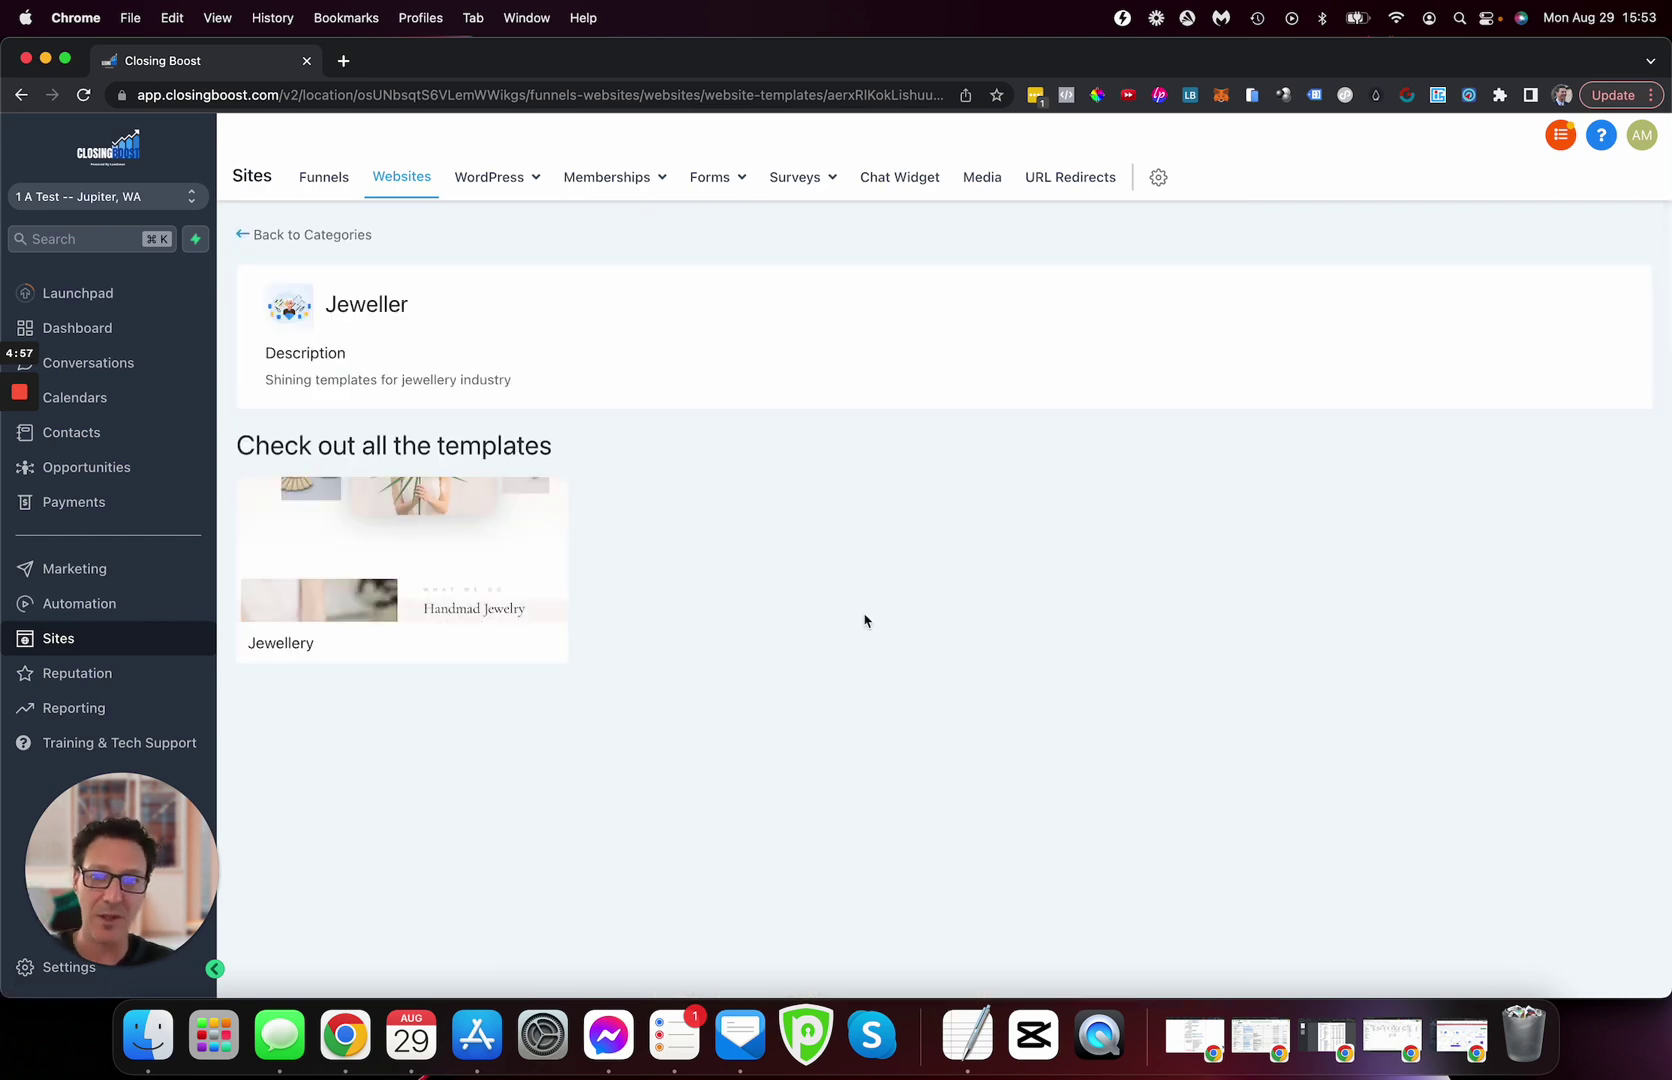
Return to all template categories and open the Mortgage Assisstance/ Lenders category.
left_click(242, 239)
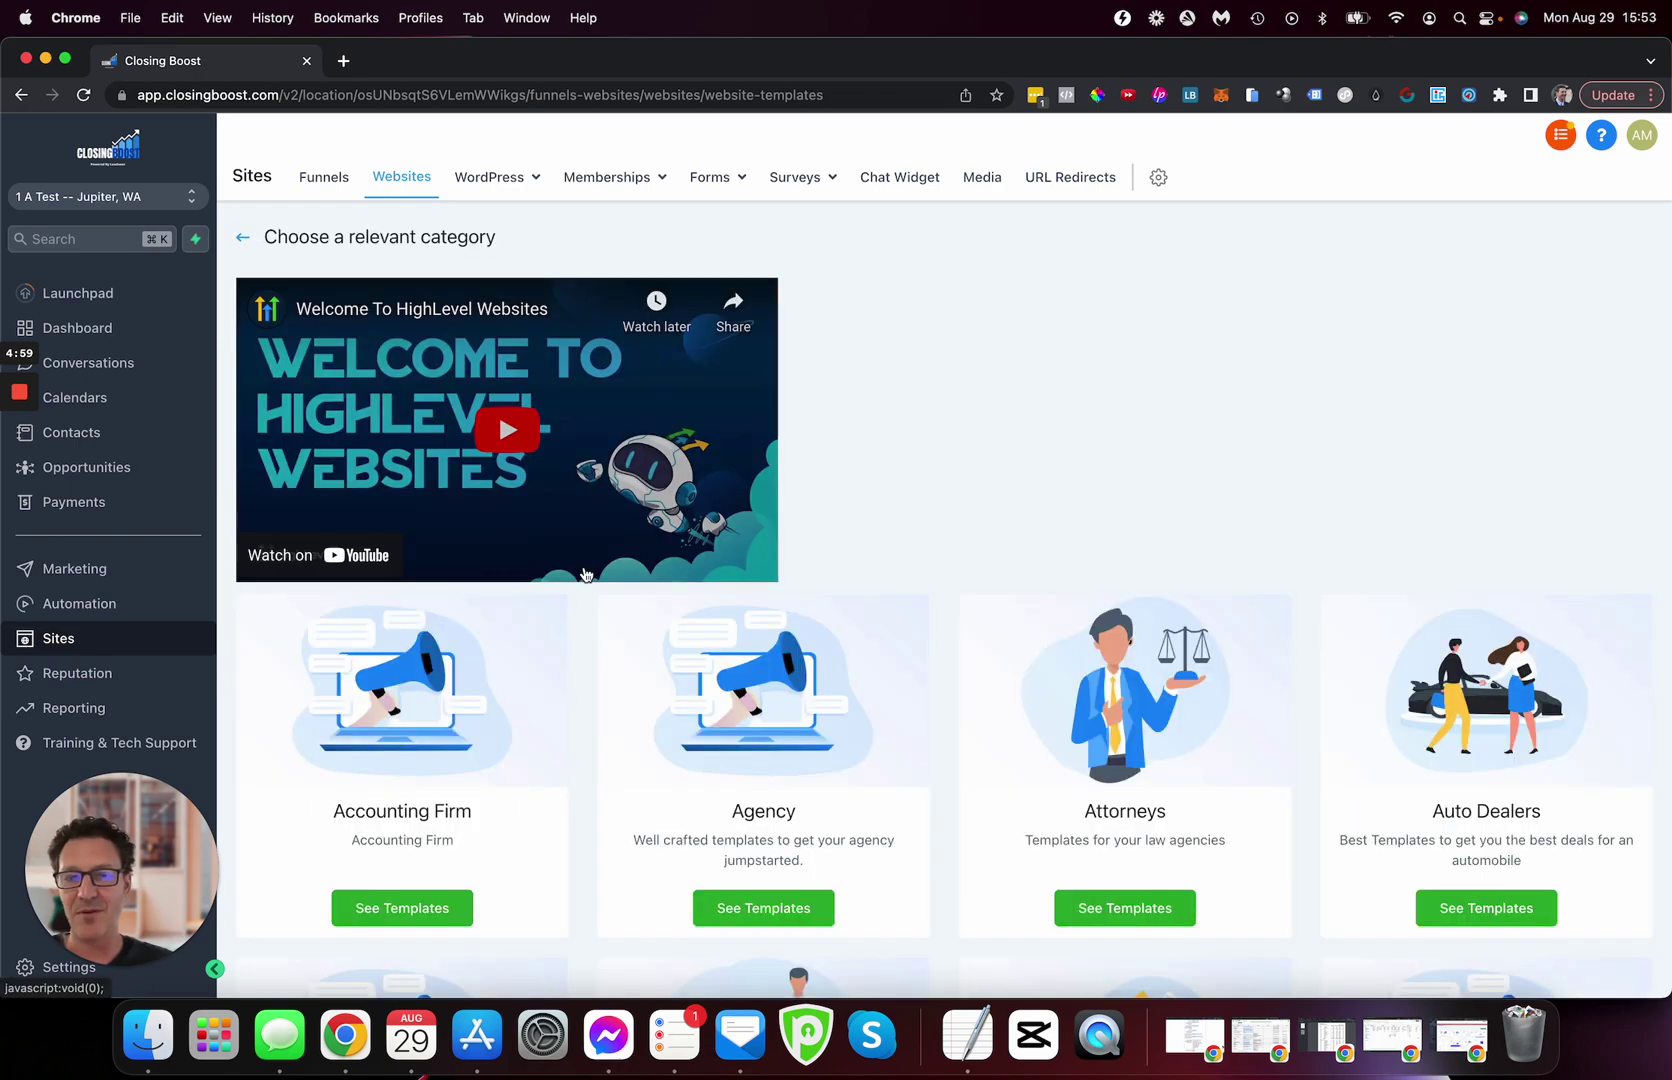
scroll(885, 727, "down", 10)
scroll(887, 726, "down", 5)
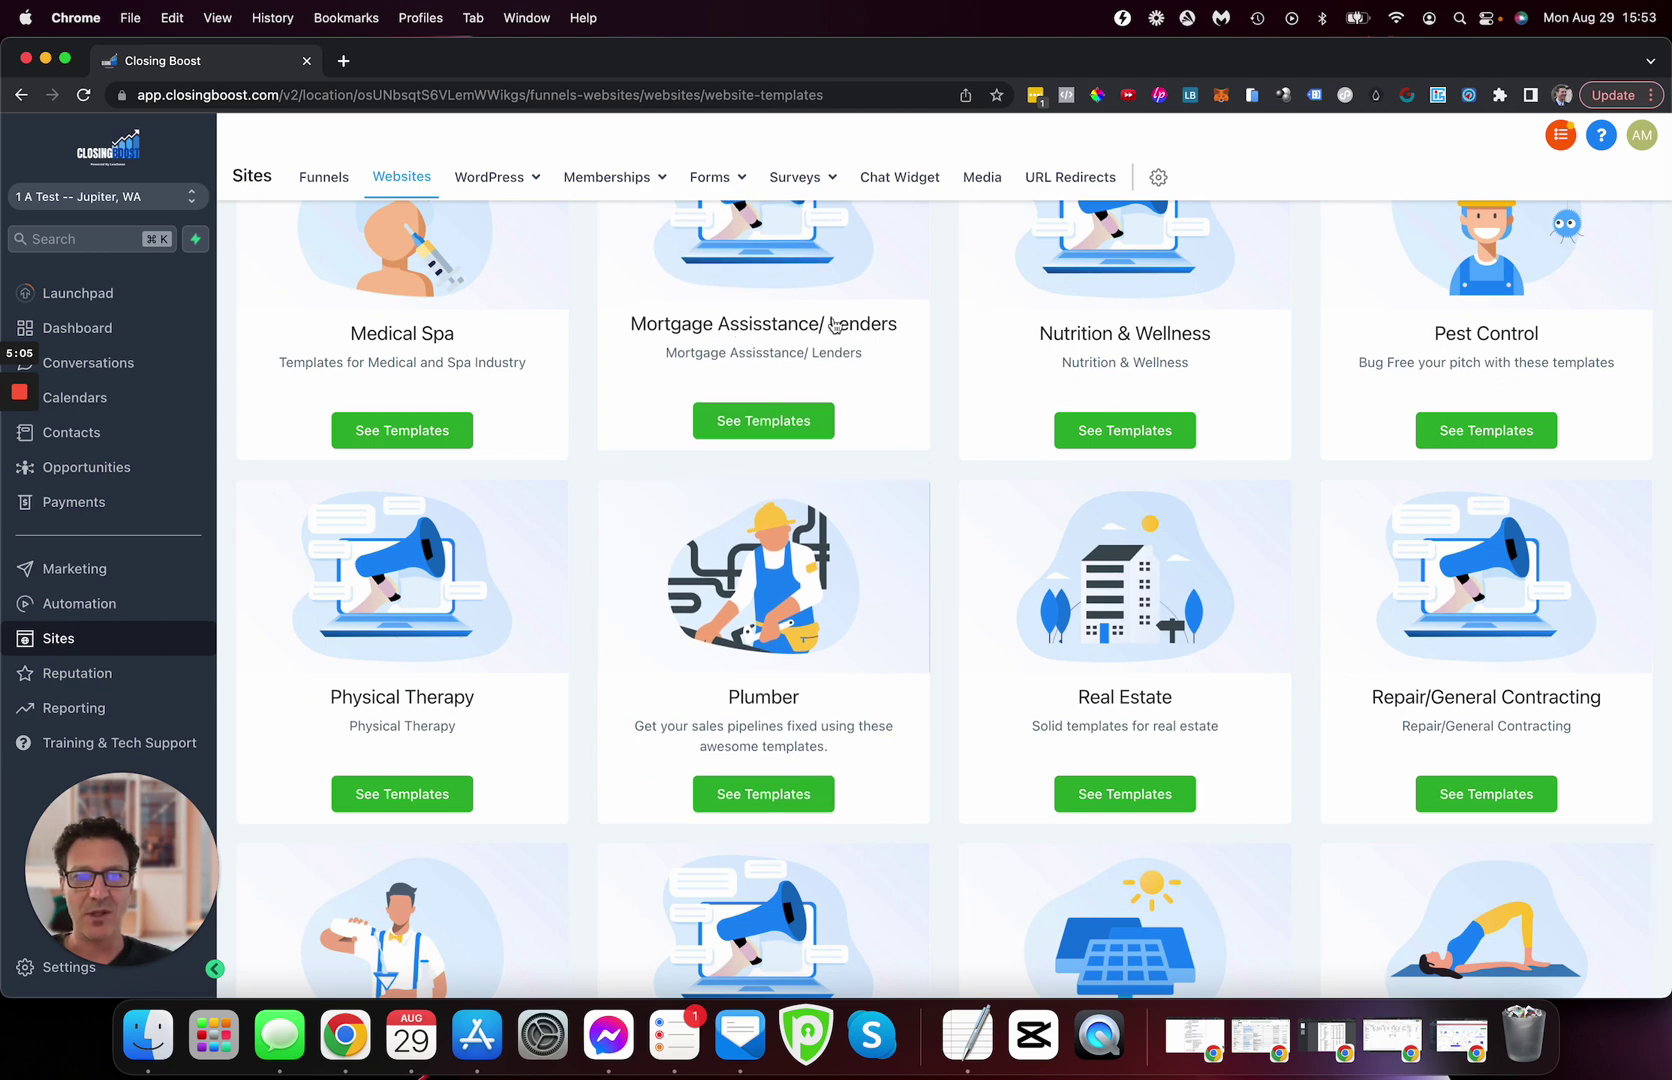
left_click(757, 424)
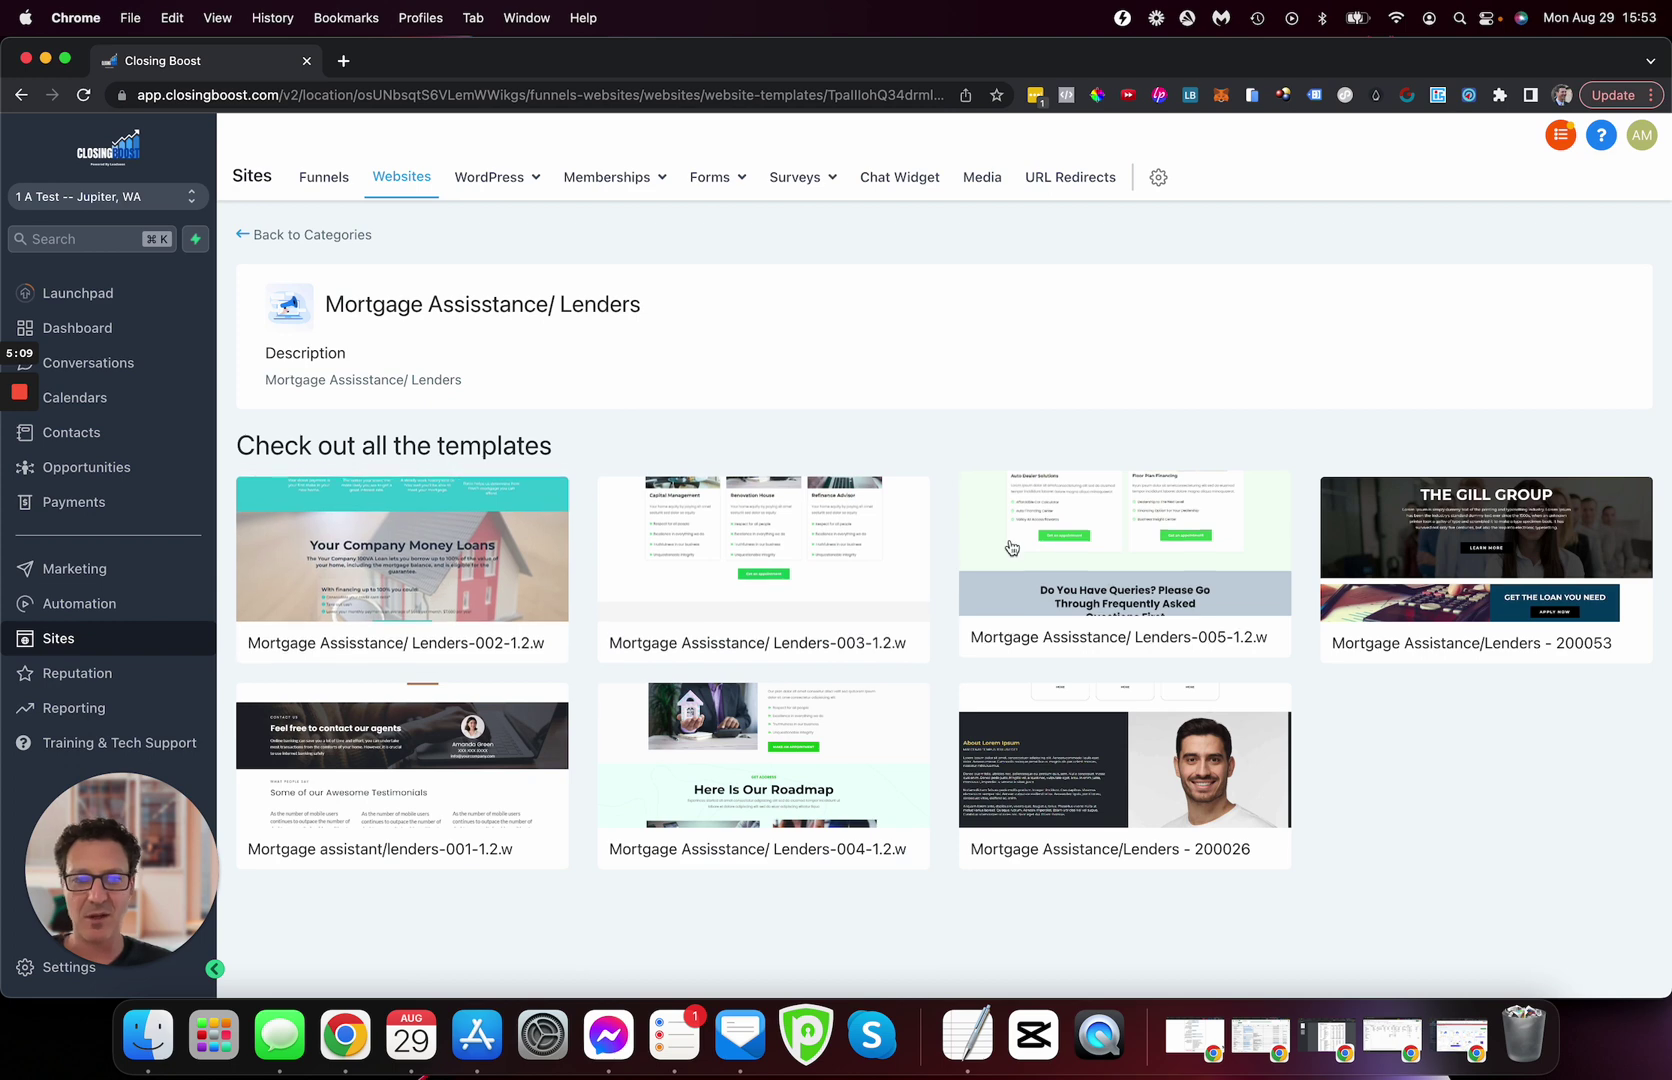
Preview the Mortgage Assistance/Lenders - 200053 template, then go back to the mortgage template list.
left_click(1473, 621)
scroll(1021, 628, "down", 5)
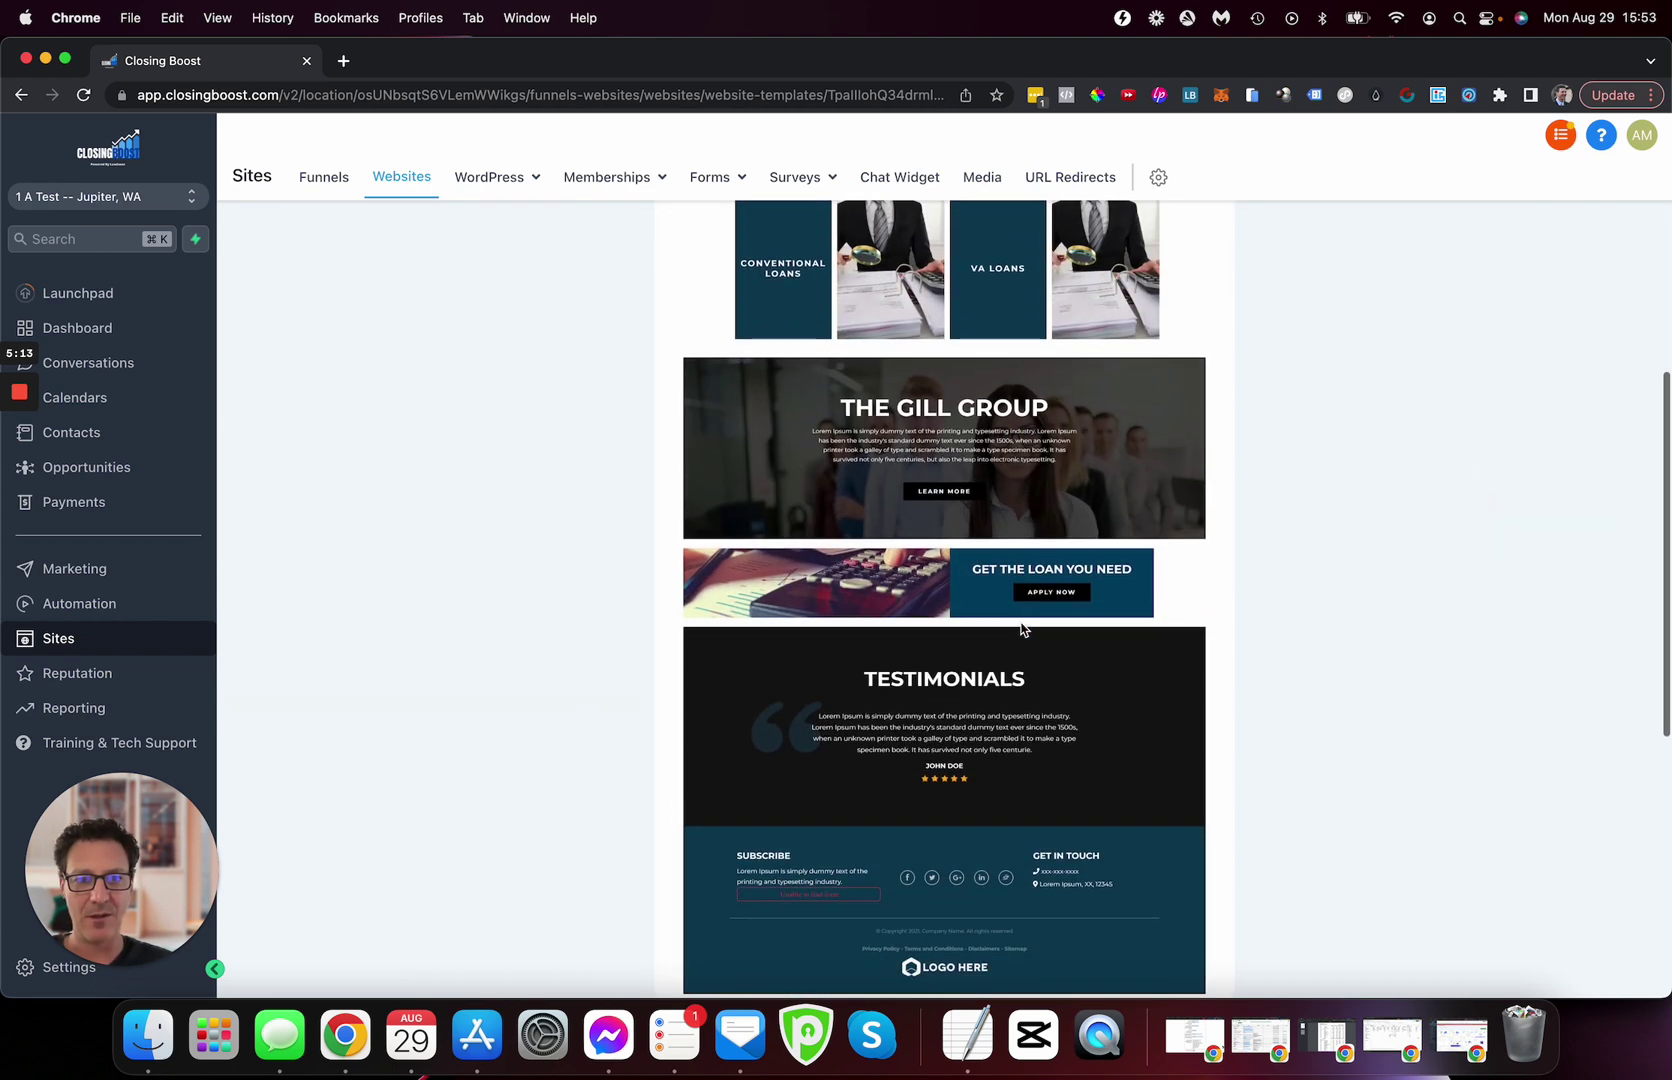
scroll(1021, 628, "up", 1)
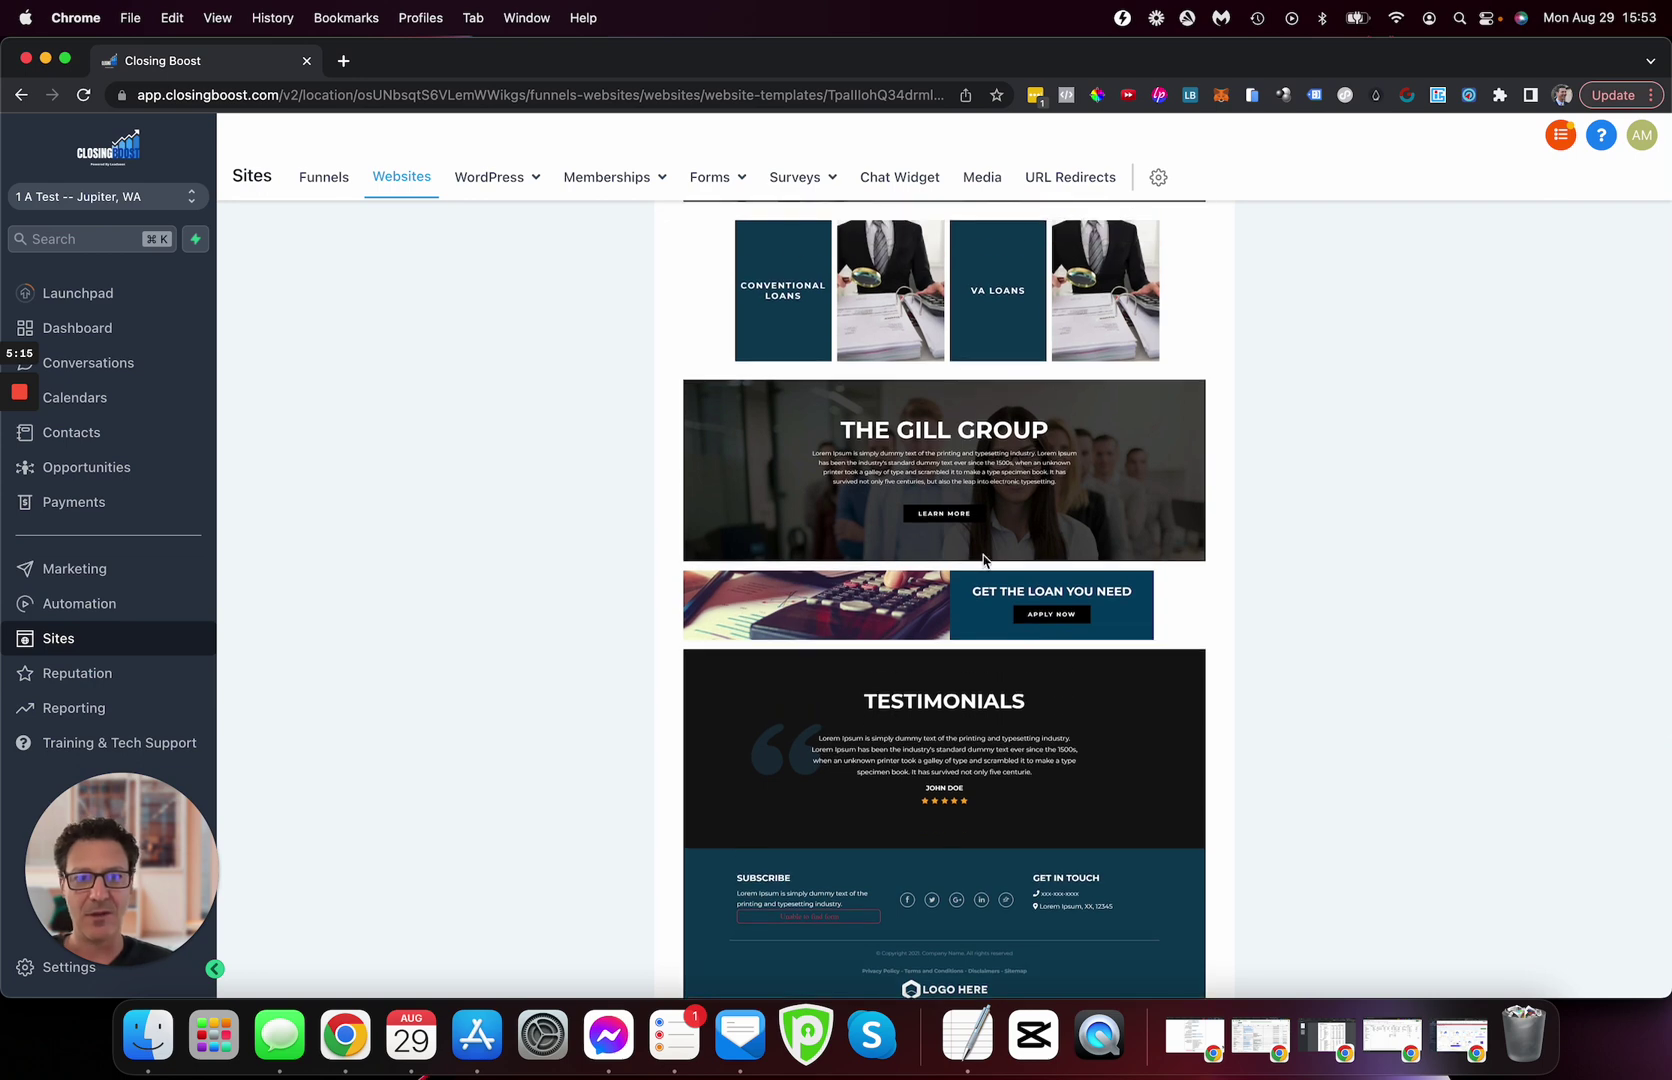
scroll(983, 558, "down", 4)
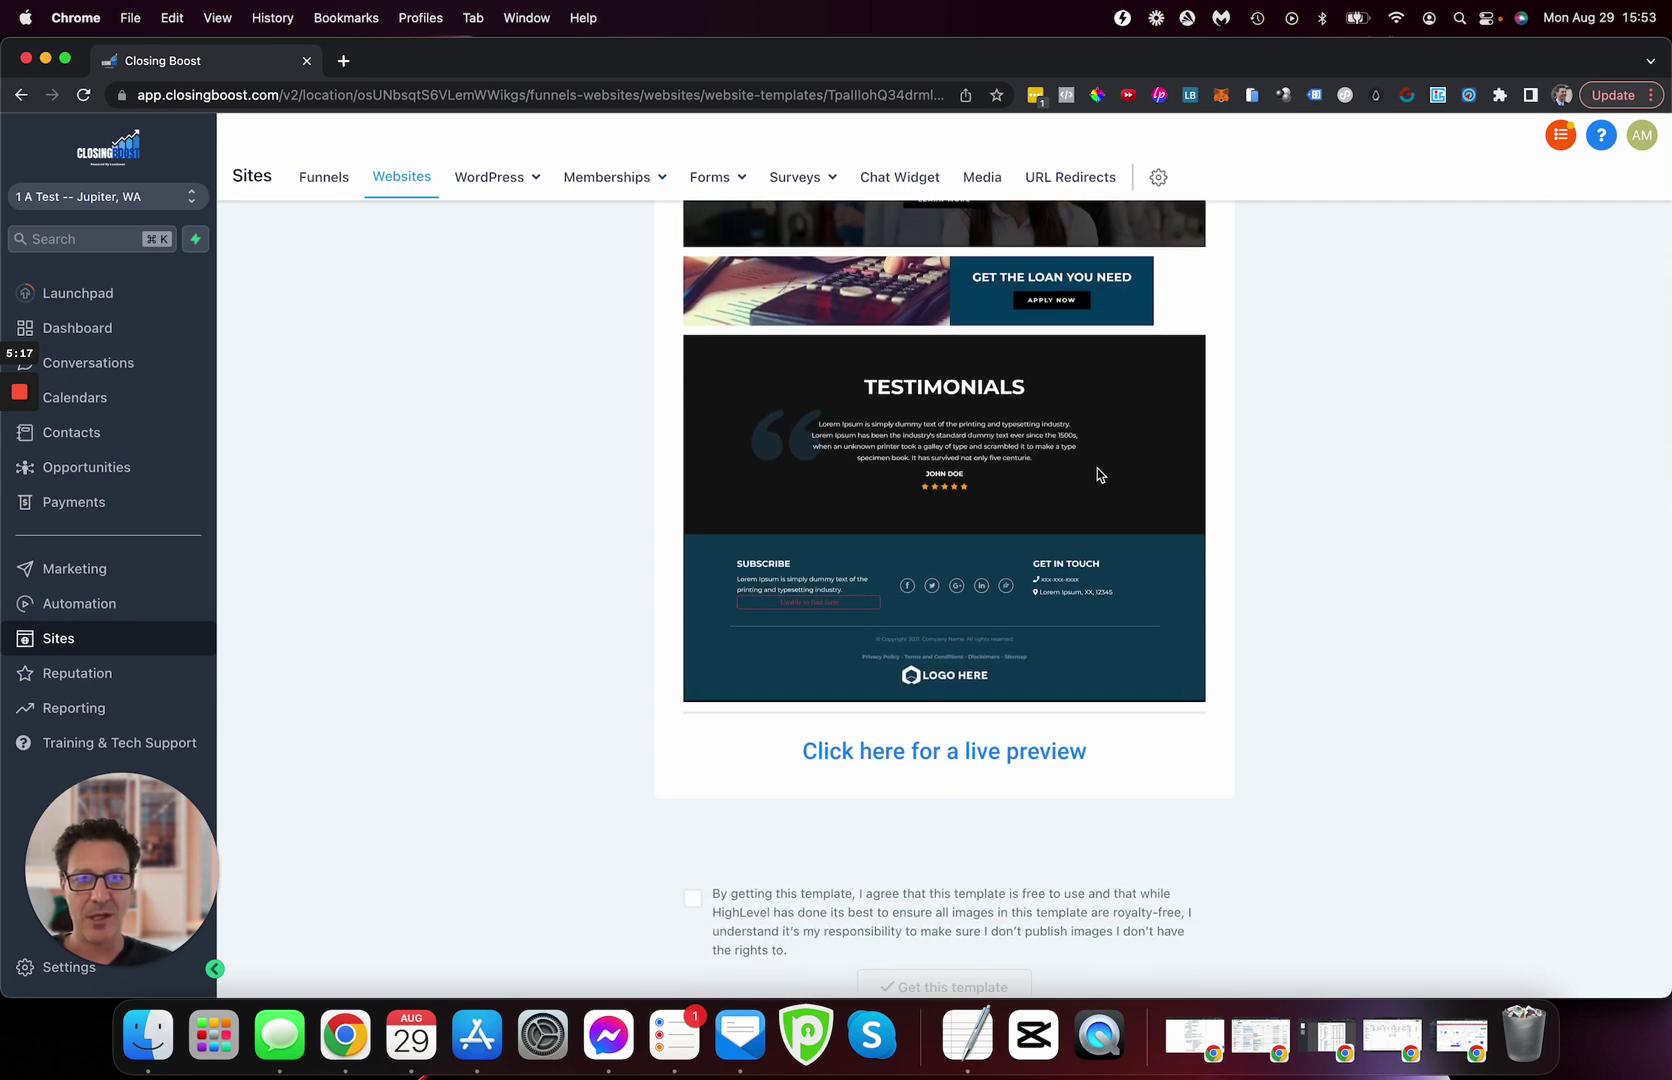
scroll(1007, 664, "down", 3)
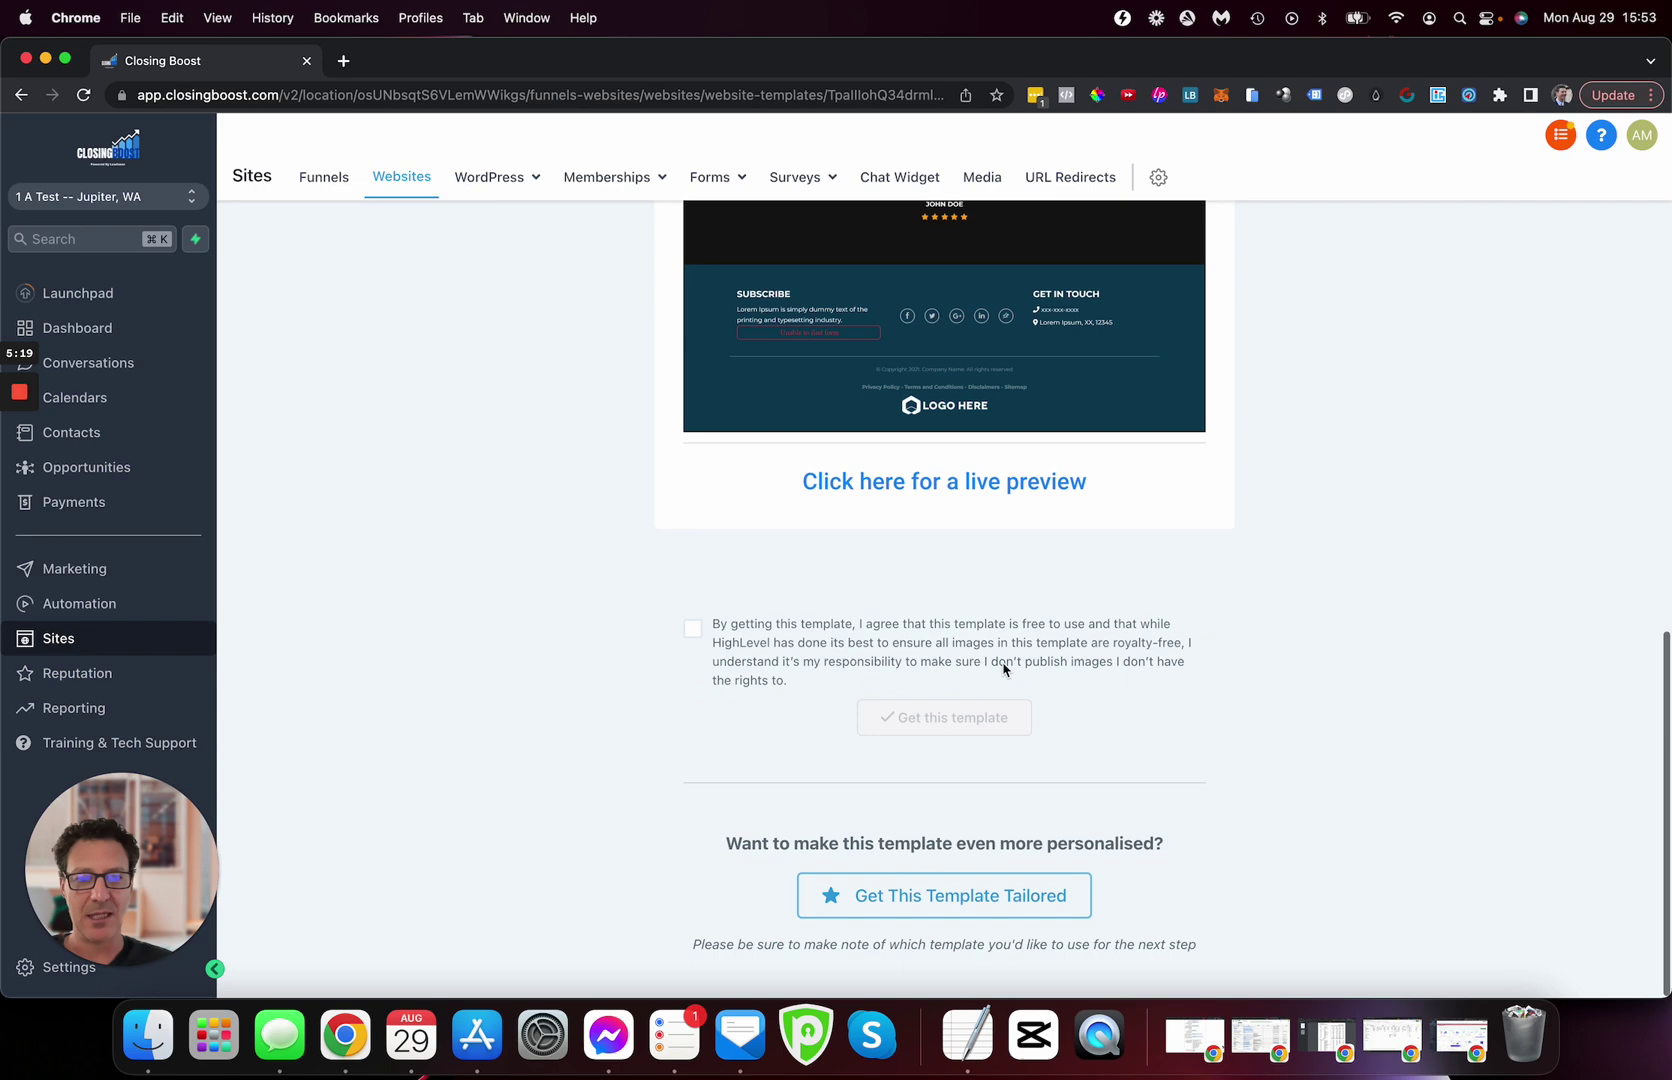
scroll(1005, 668, "up", 10)
left_click(244, 238)
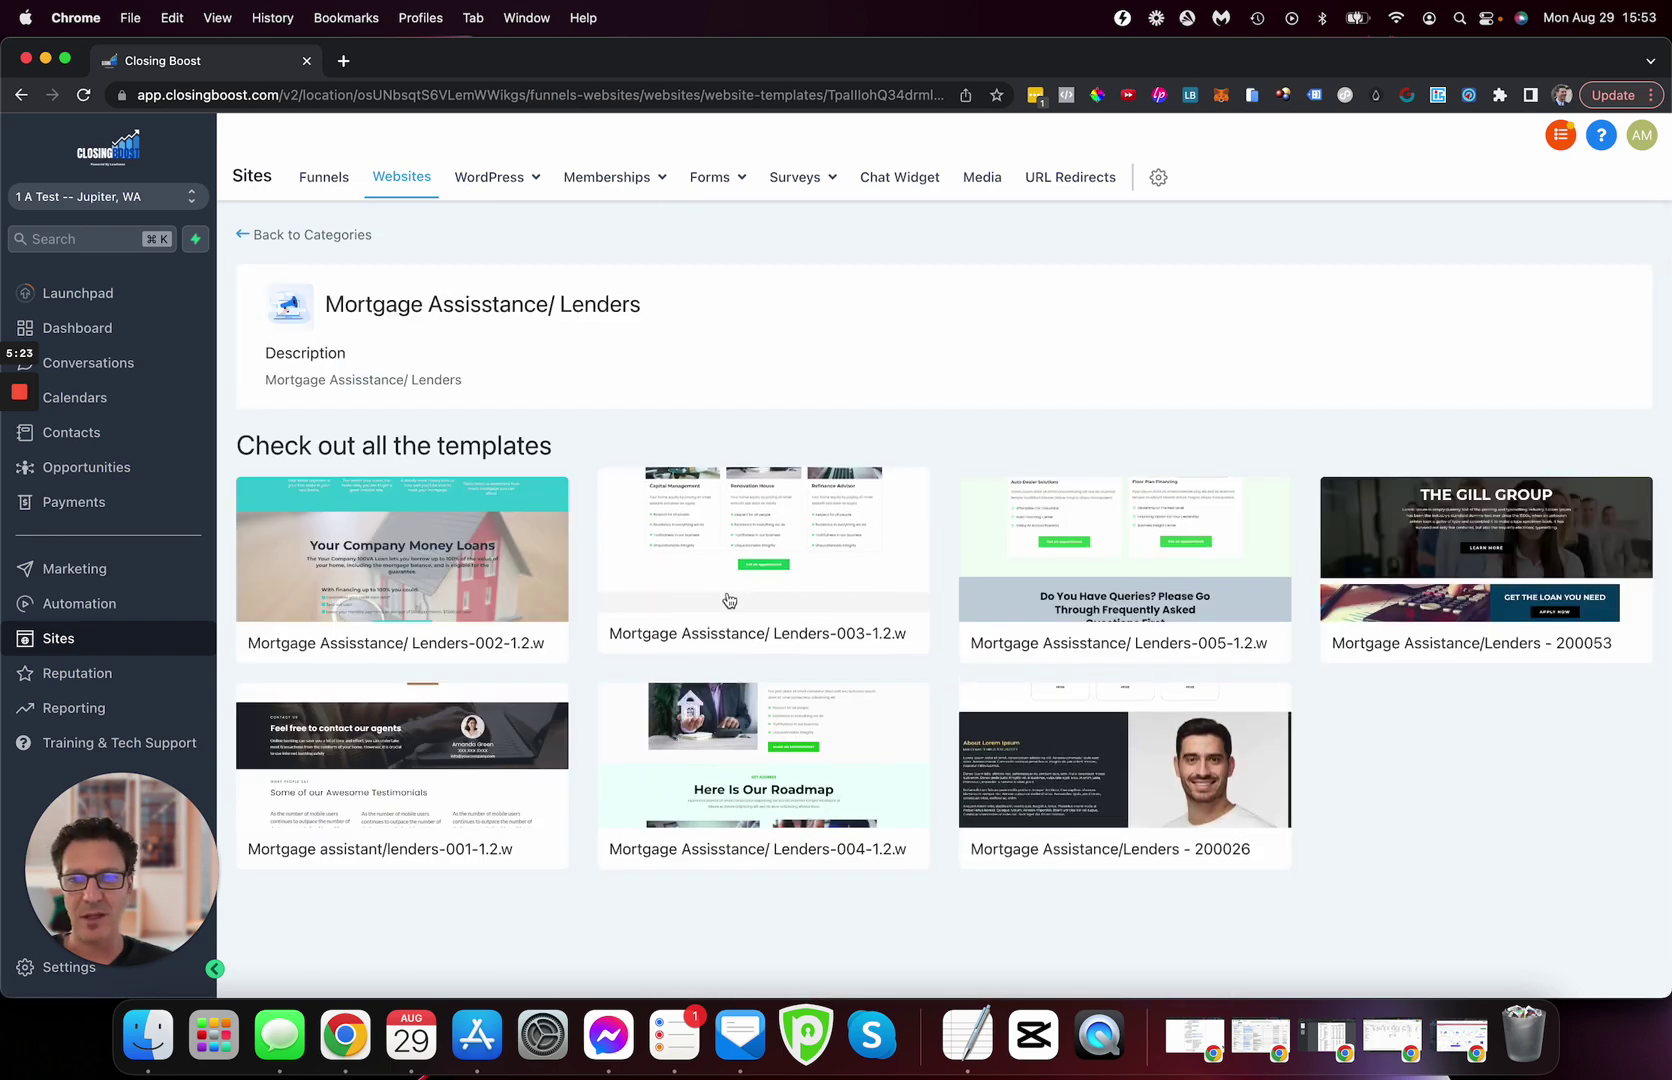
left_click(712, 640)
scroll(711, 642, "down", 10)
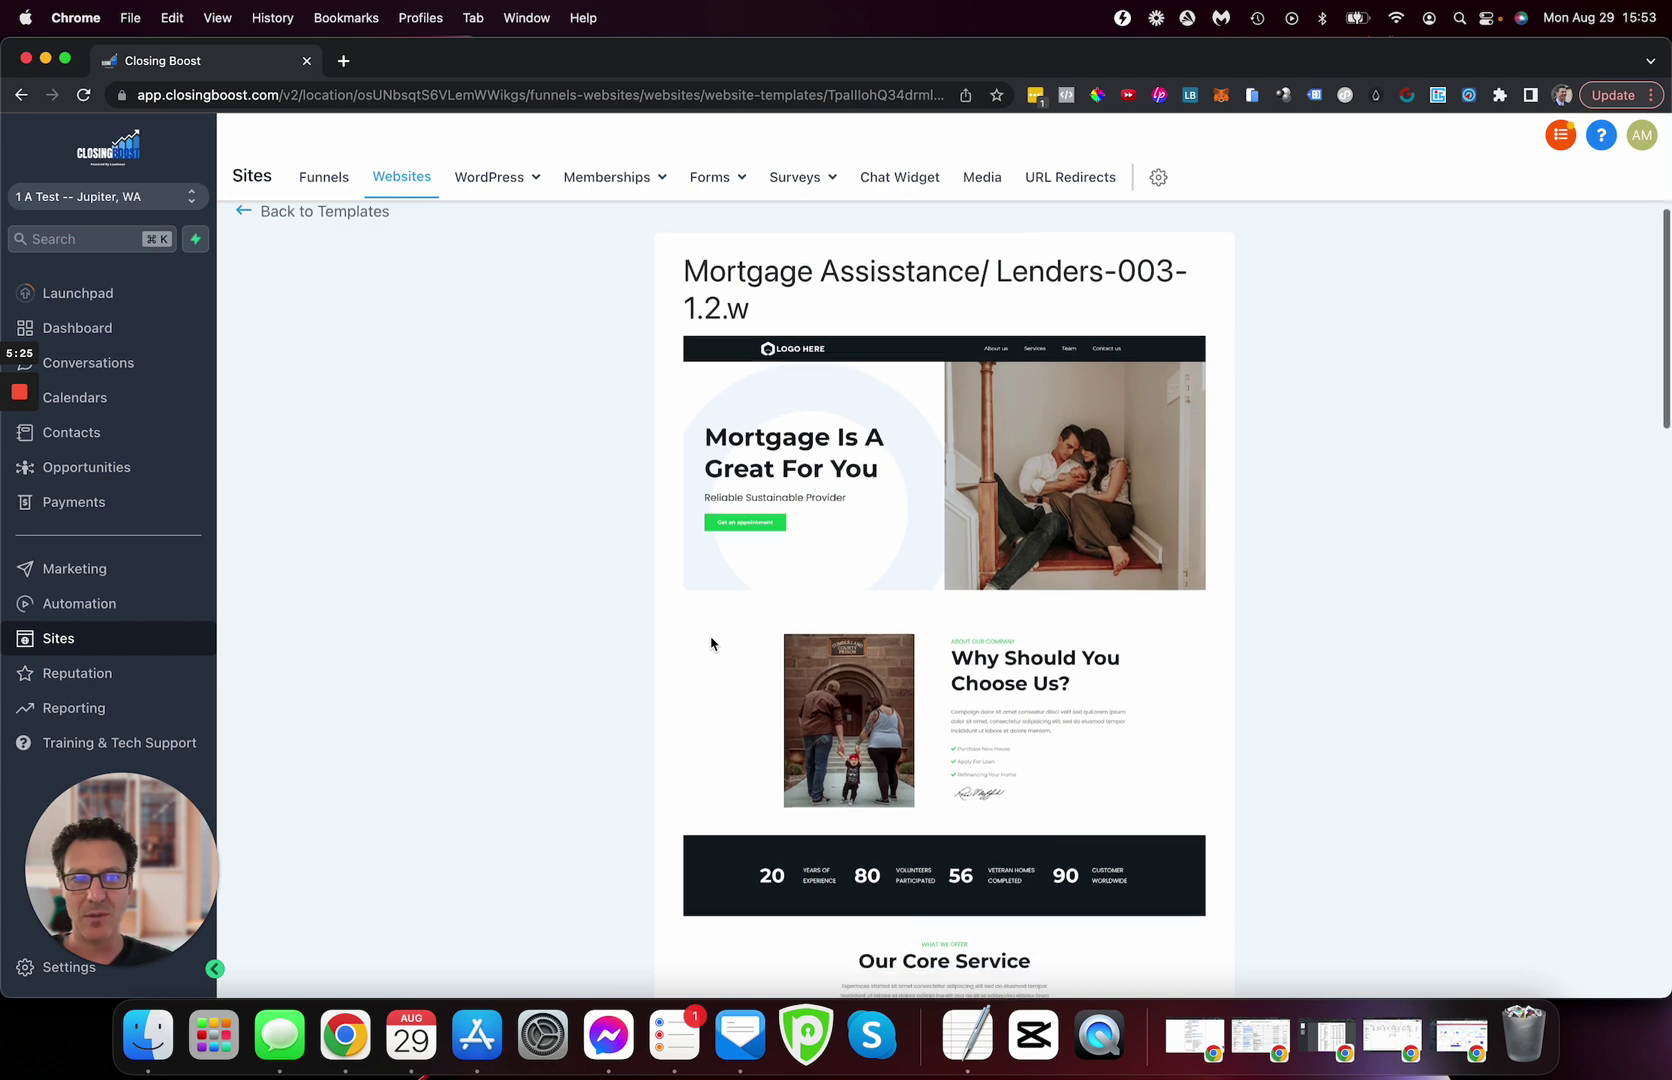
scroll(710, 642, "down", 5)
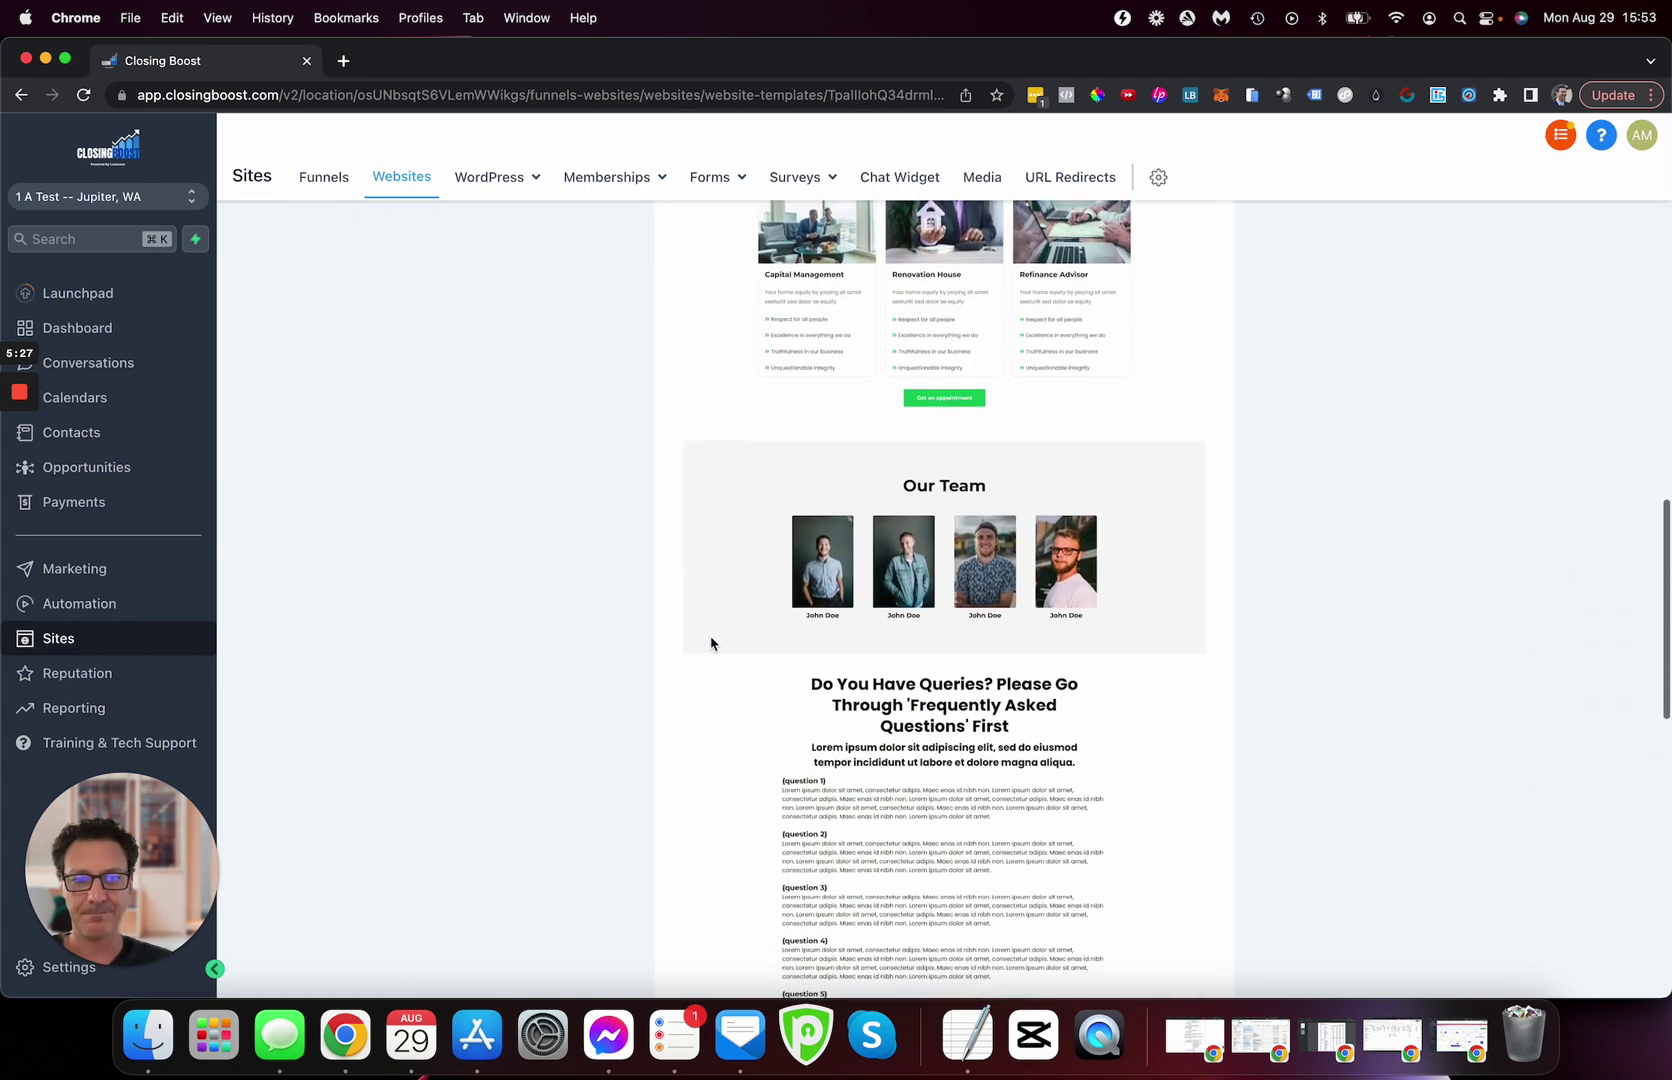
scroll(710, 642, "up", 5)
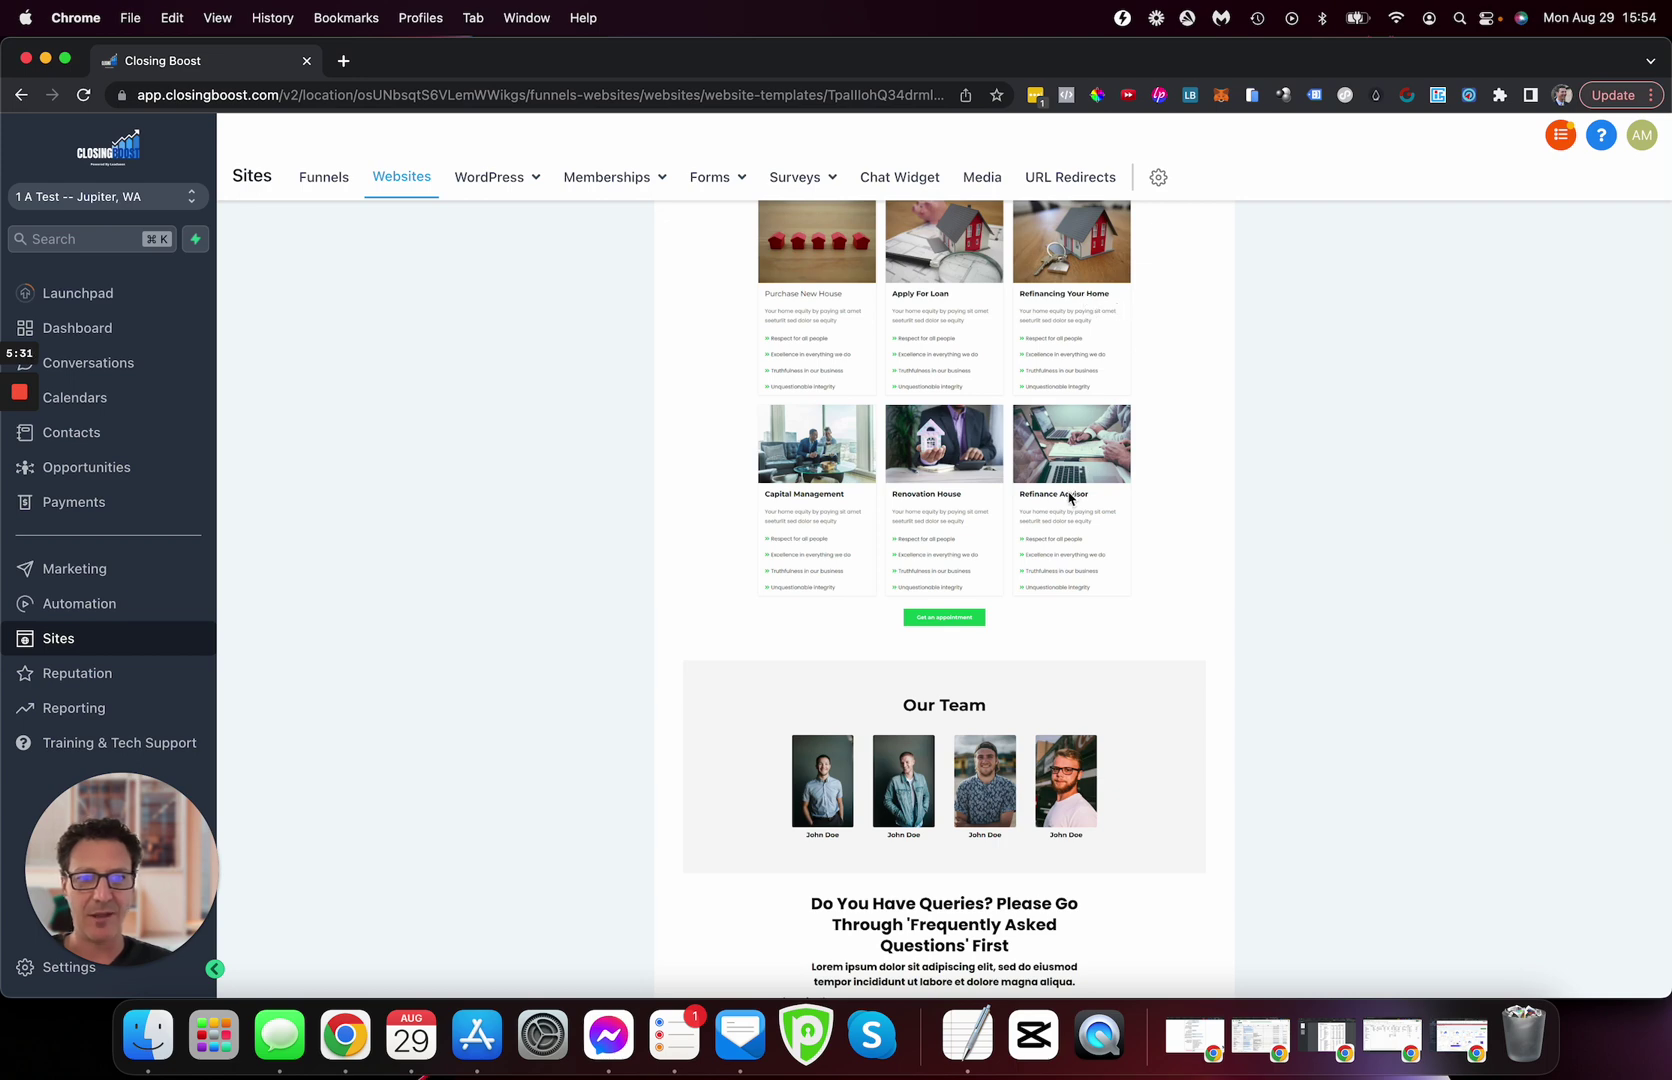
scroll(927, 515, "down", 5)
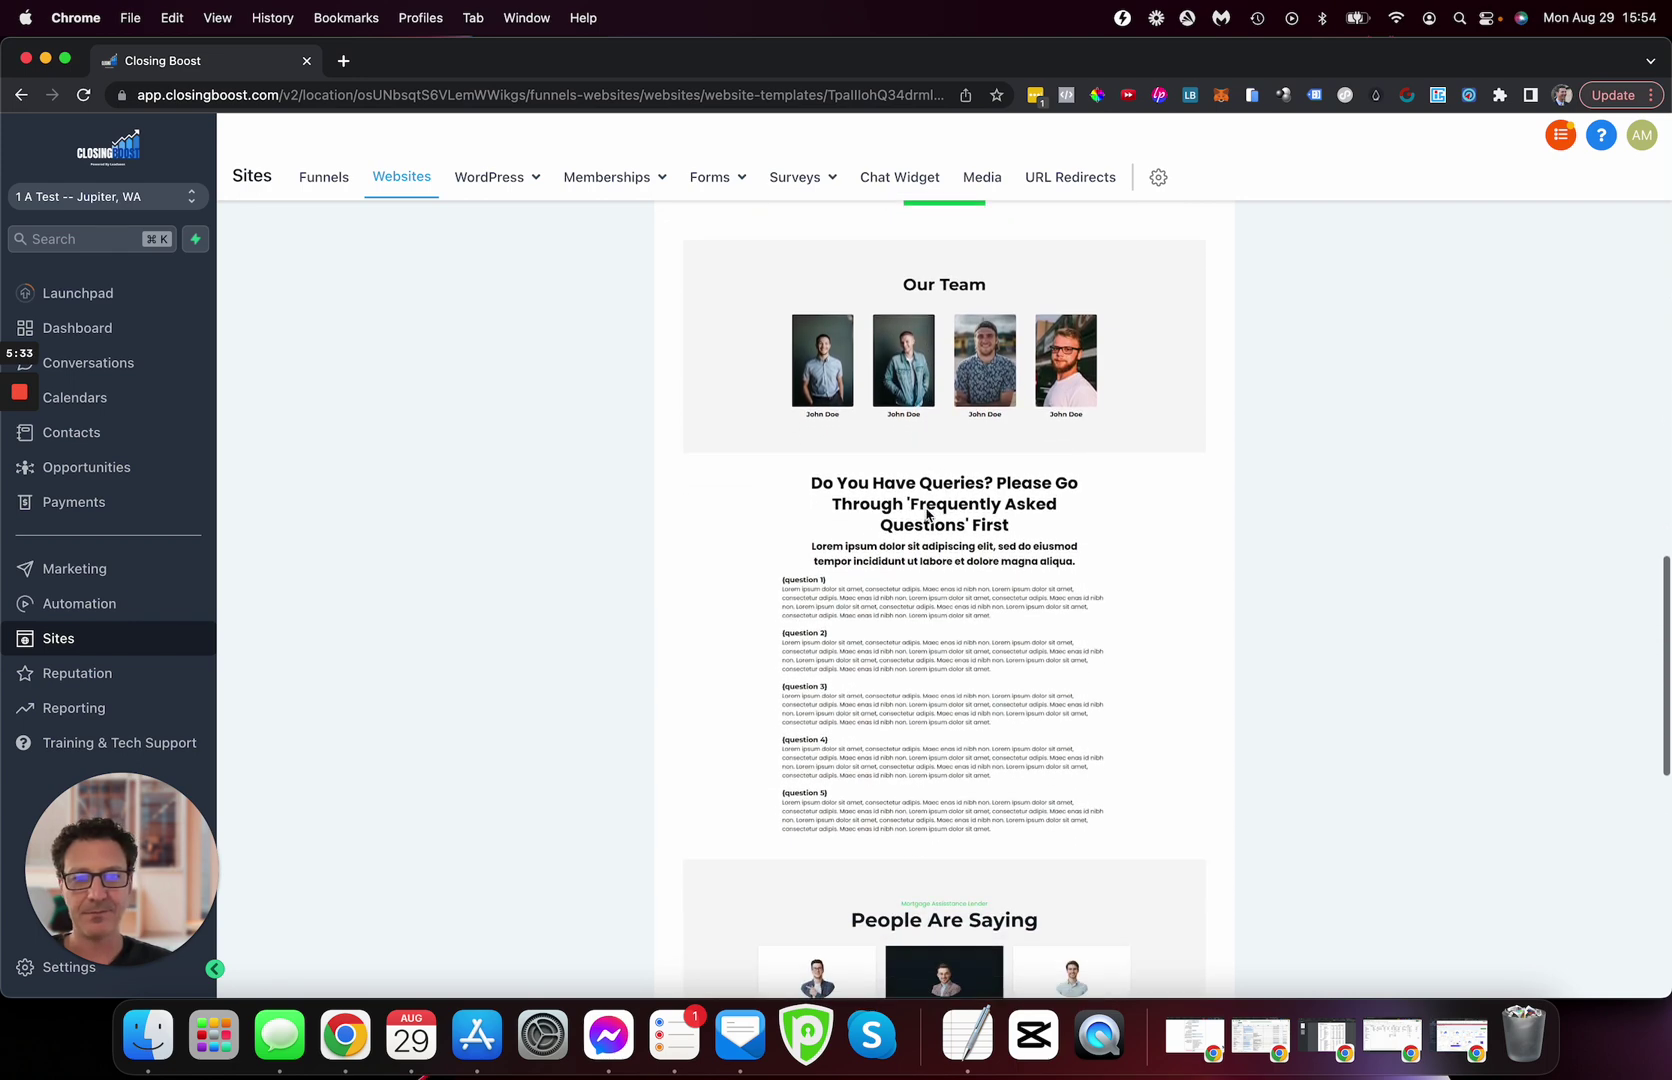
scroll(934, 527, "down", 4)
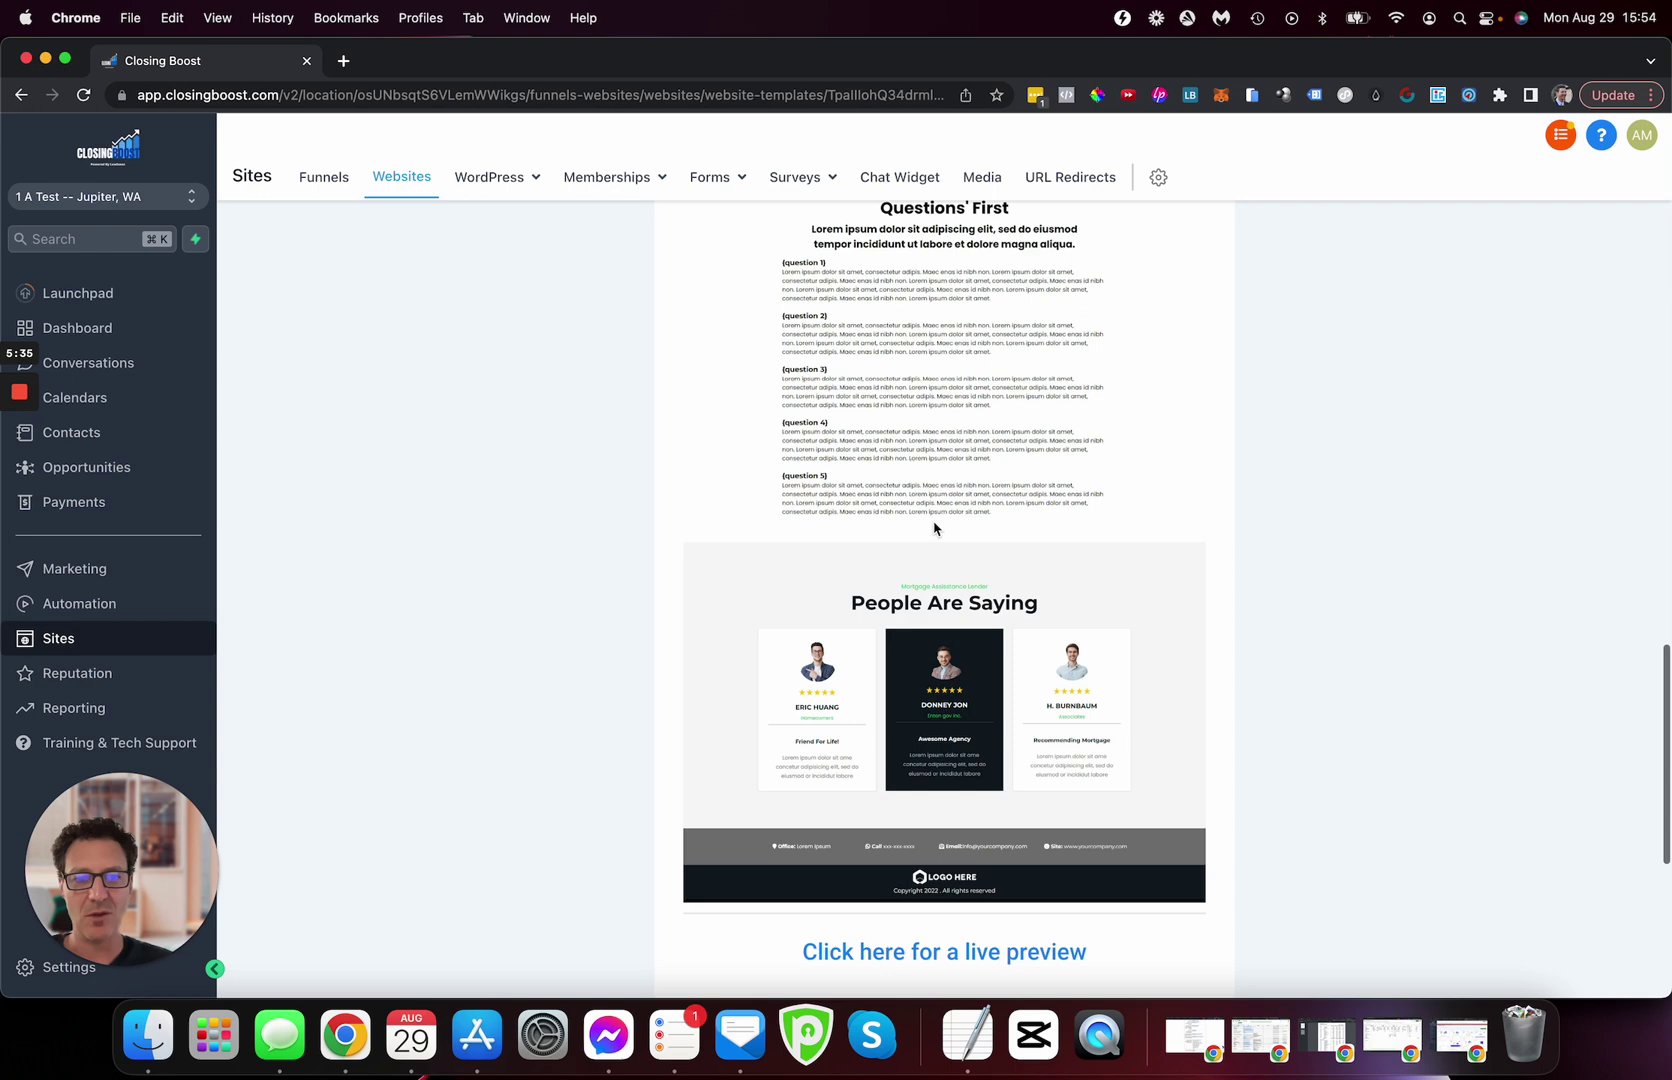
scroll(934, 527, "up", 15)
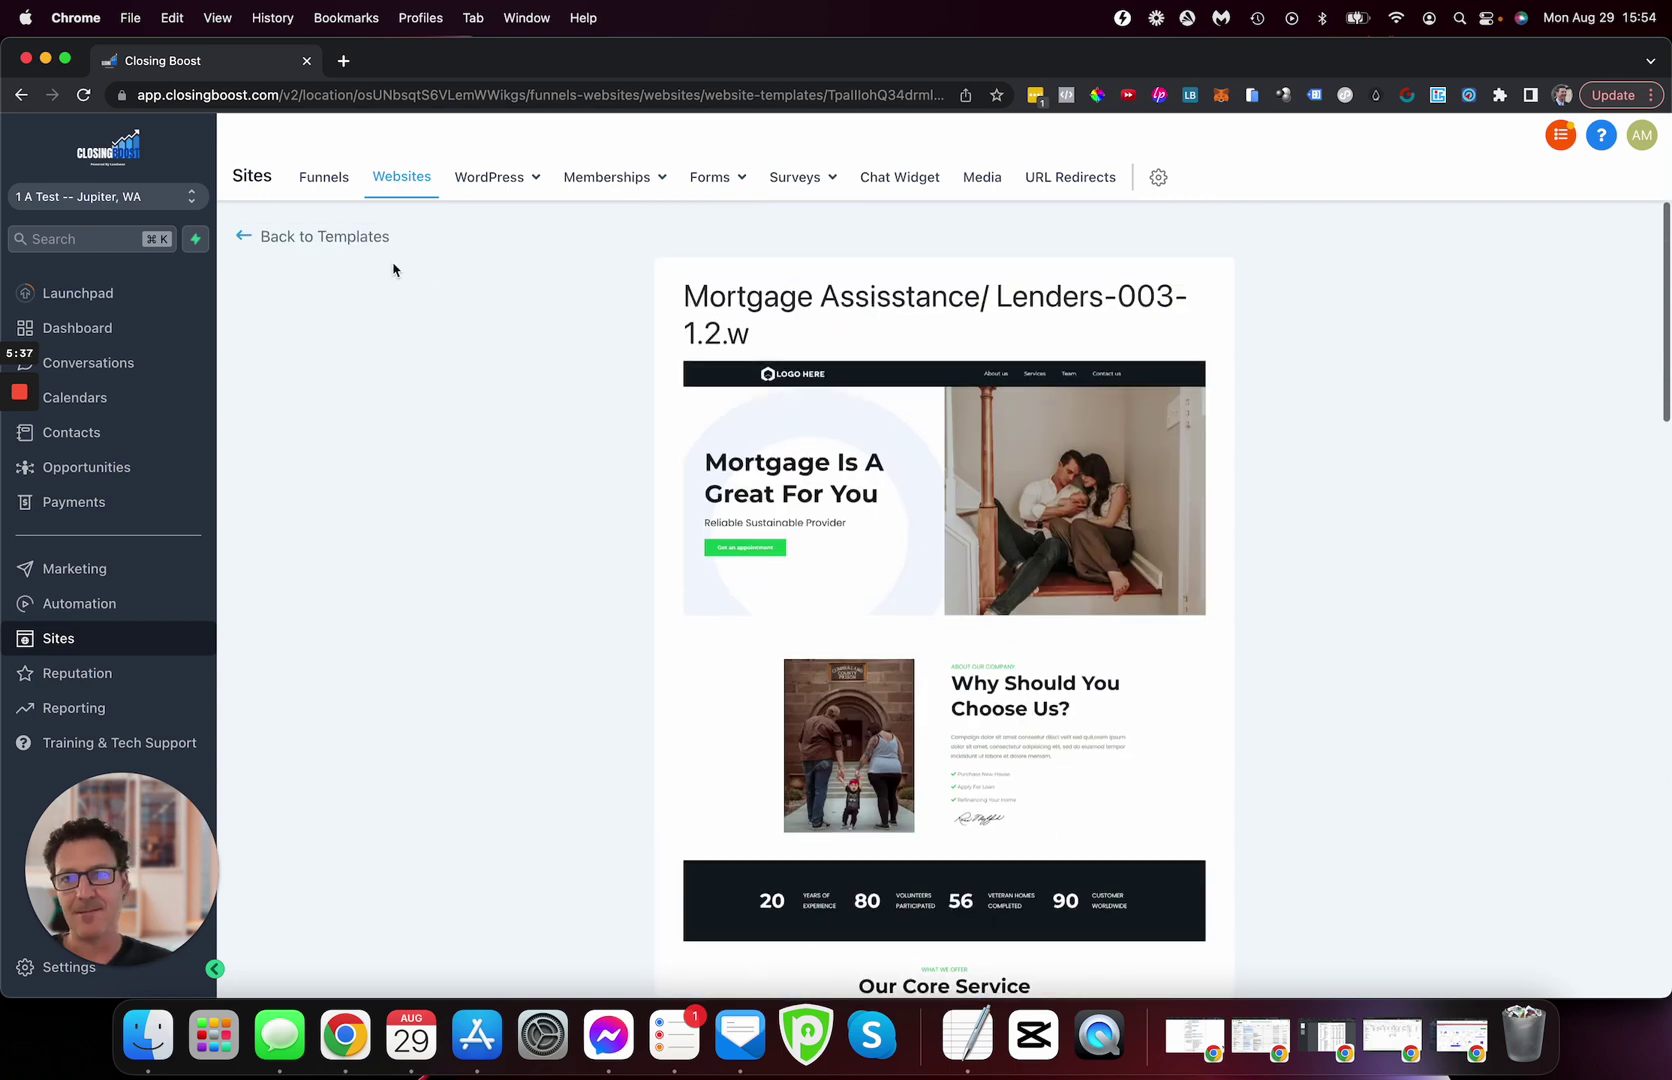
left_click(240, 241)
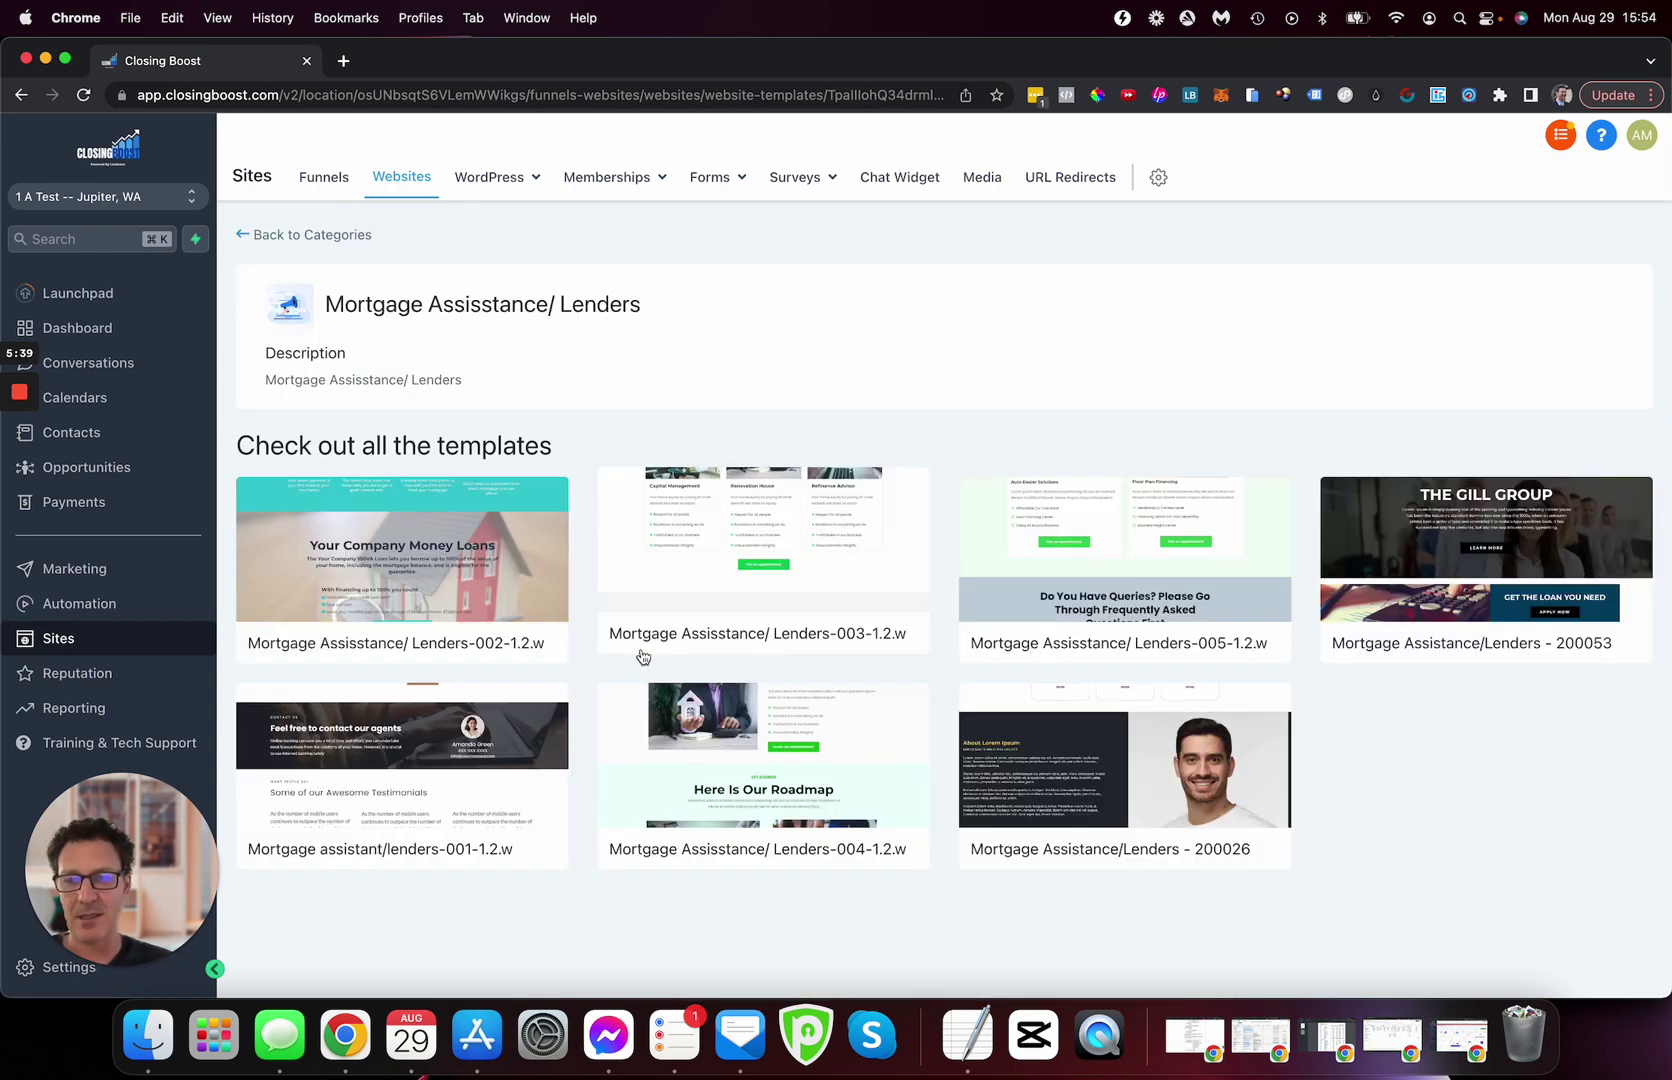
Return to all template categories and open the Real Estate category.
left_click(245, 237)
scroll(873, 832, "down", 4)
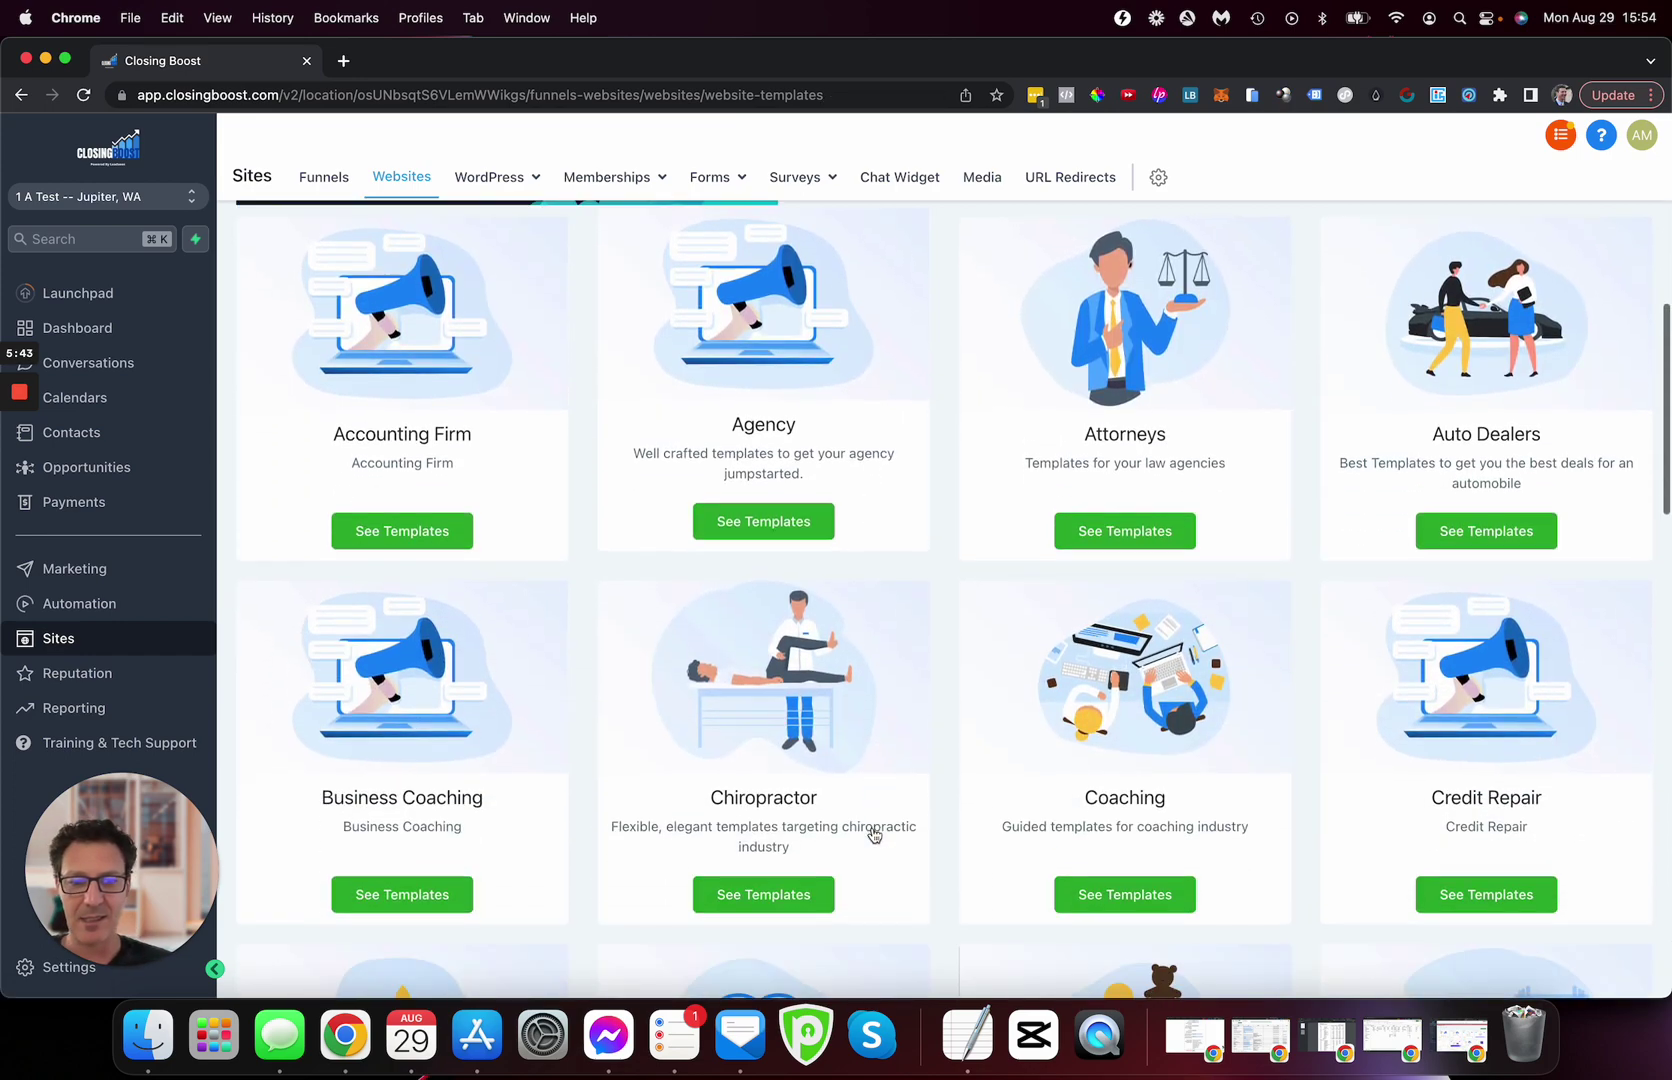
scroll(873, 835, "down", 12)
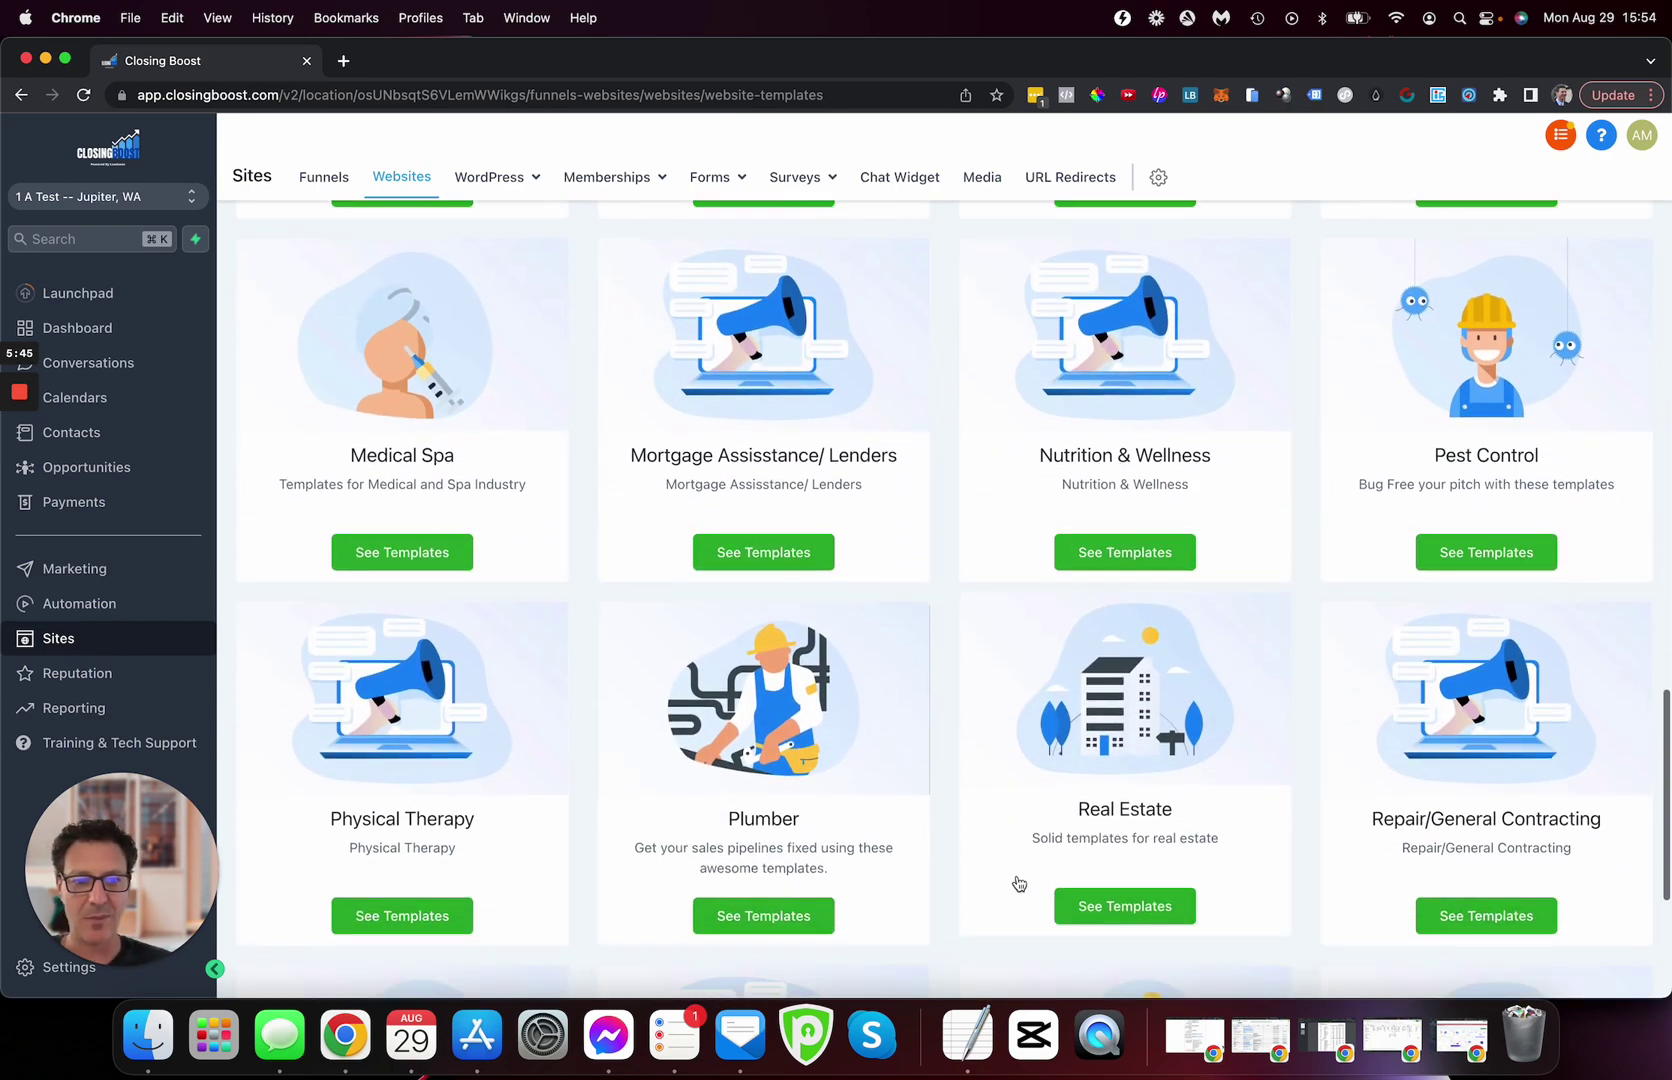
left_click(1126, 906)
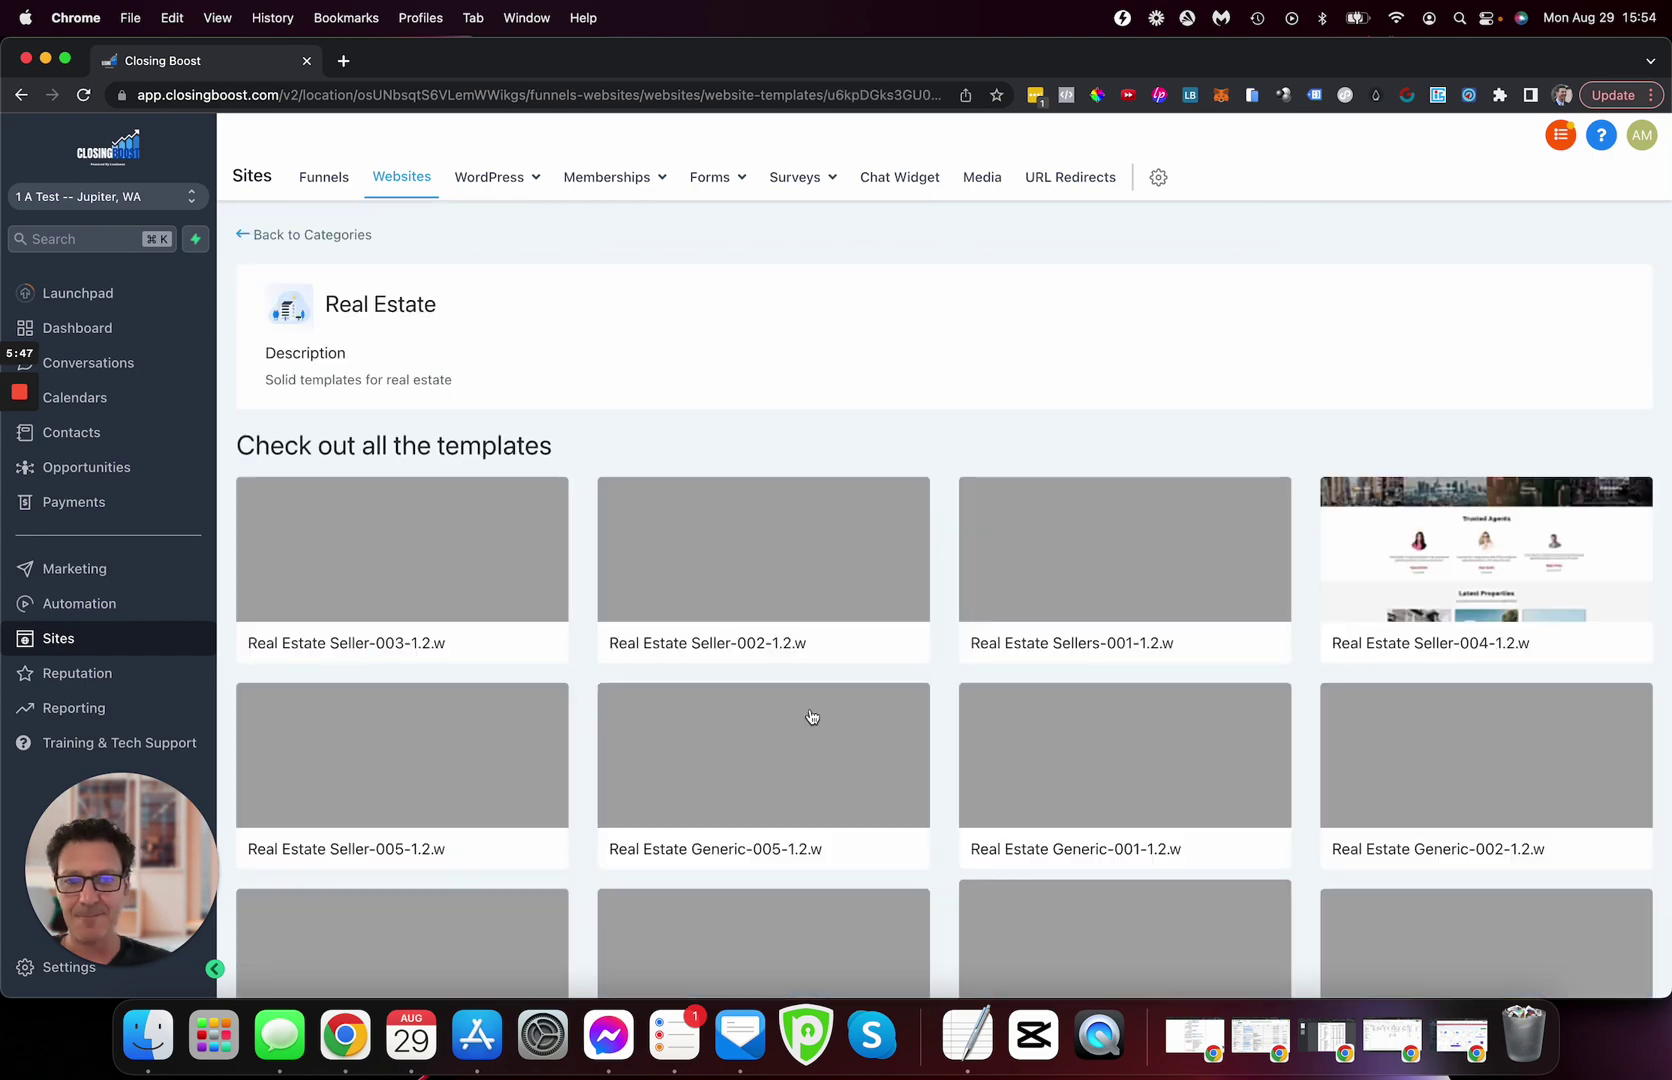
Browse the Real Estate template grid, from Real Estate Seller-003-1.2.w to Real Estate - 200033.
scroll(811, 716, "down", 6)
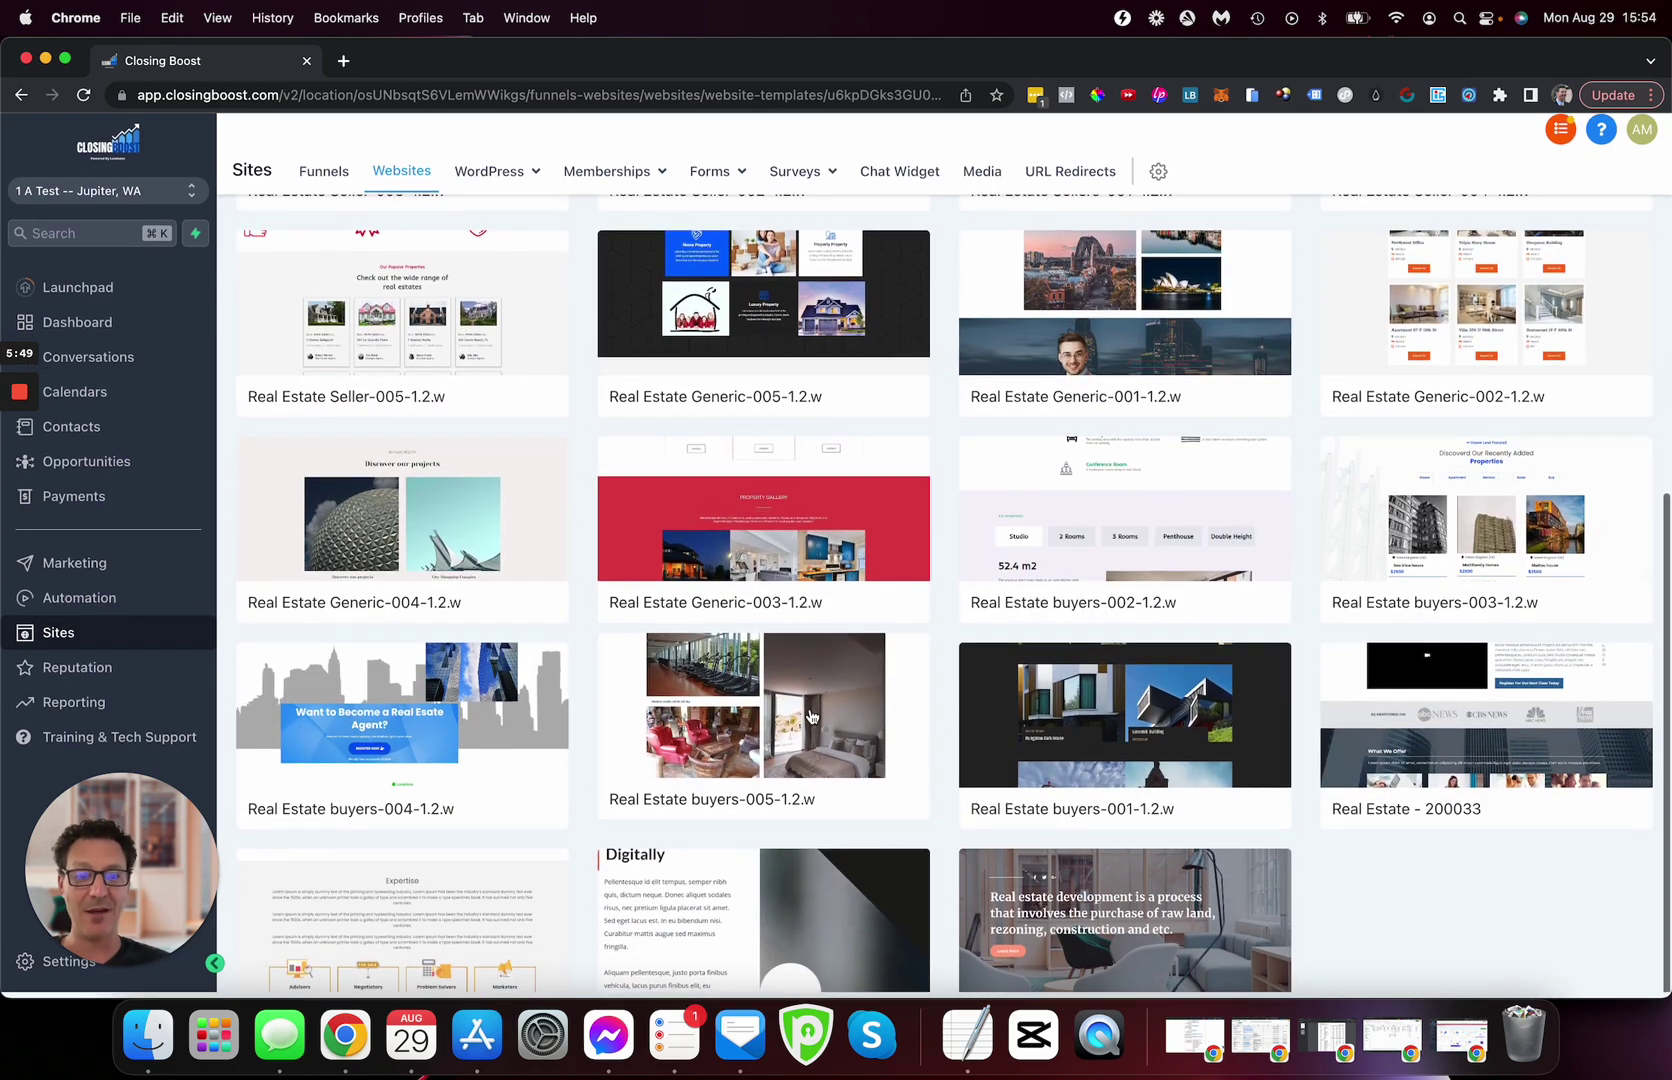
scroll(811, 716, "up", 2)
scroll(811, 716, "up", 5)
scroll(1110, 697, "down", 5)
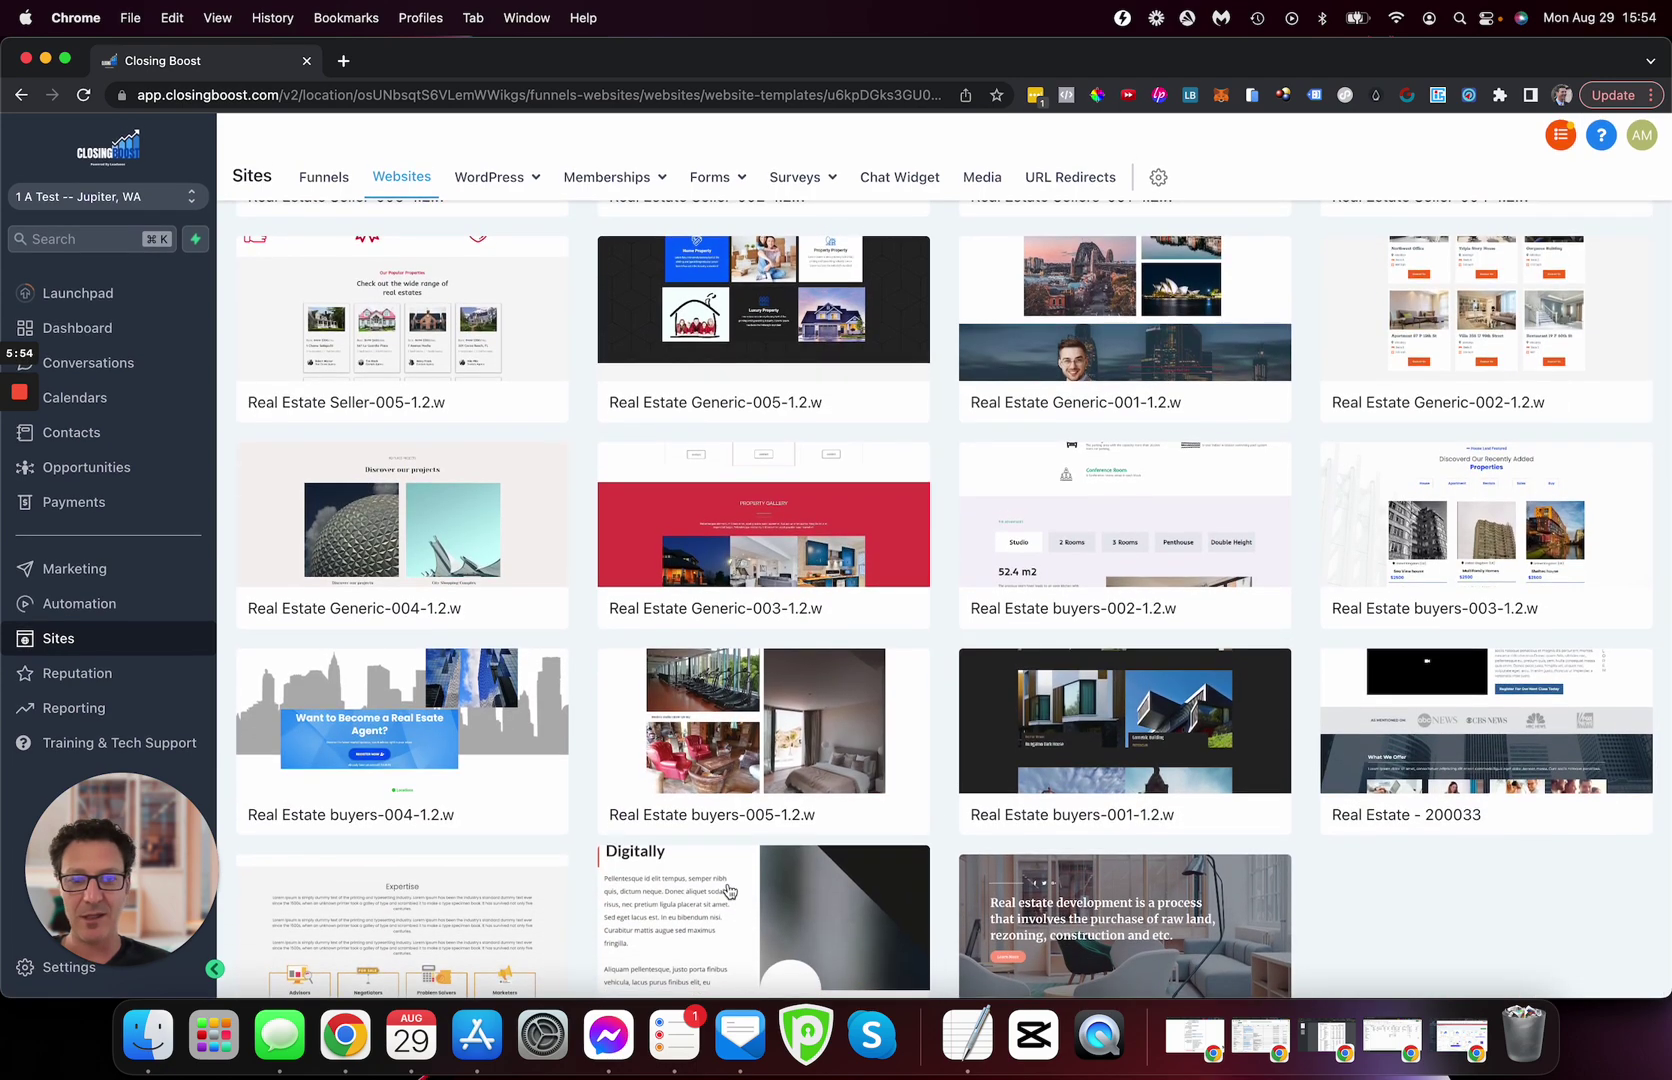
scroll(1040, 795, "up", 5)
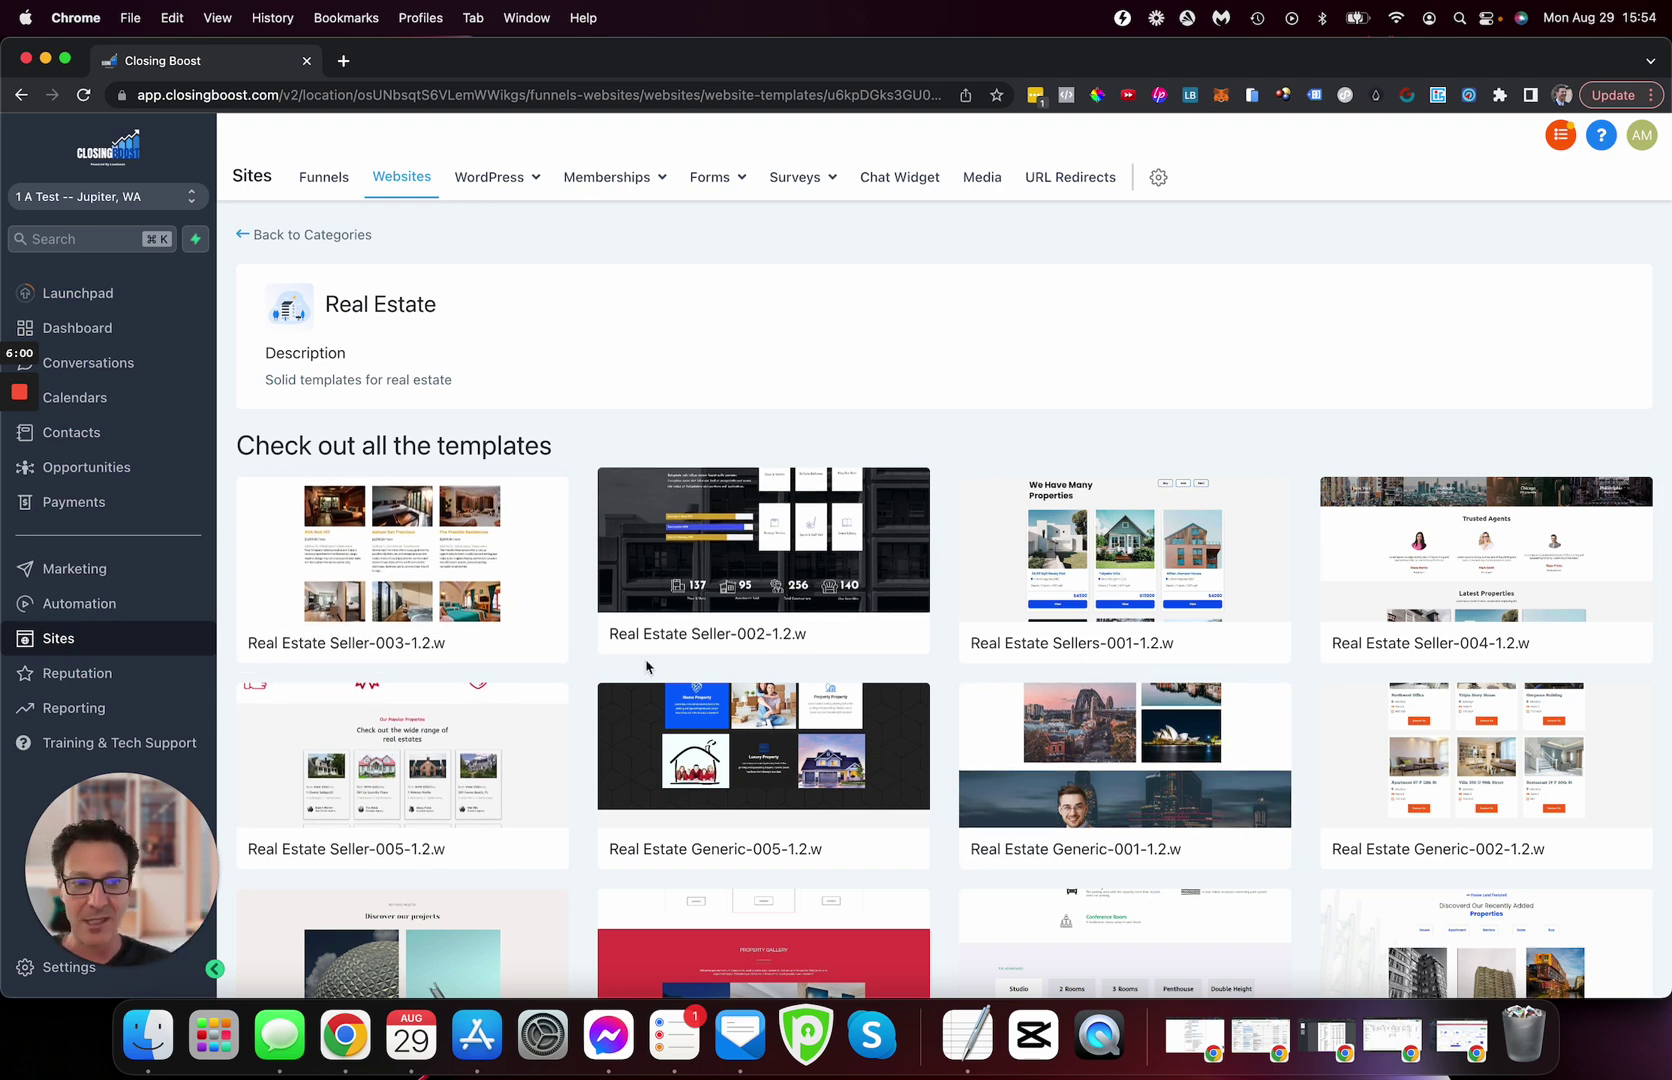
scroll(647, 668, "down", 2)
scroll(1063, 753, "down", 6)
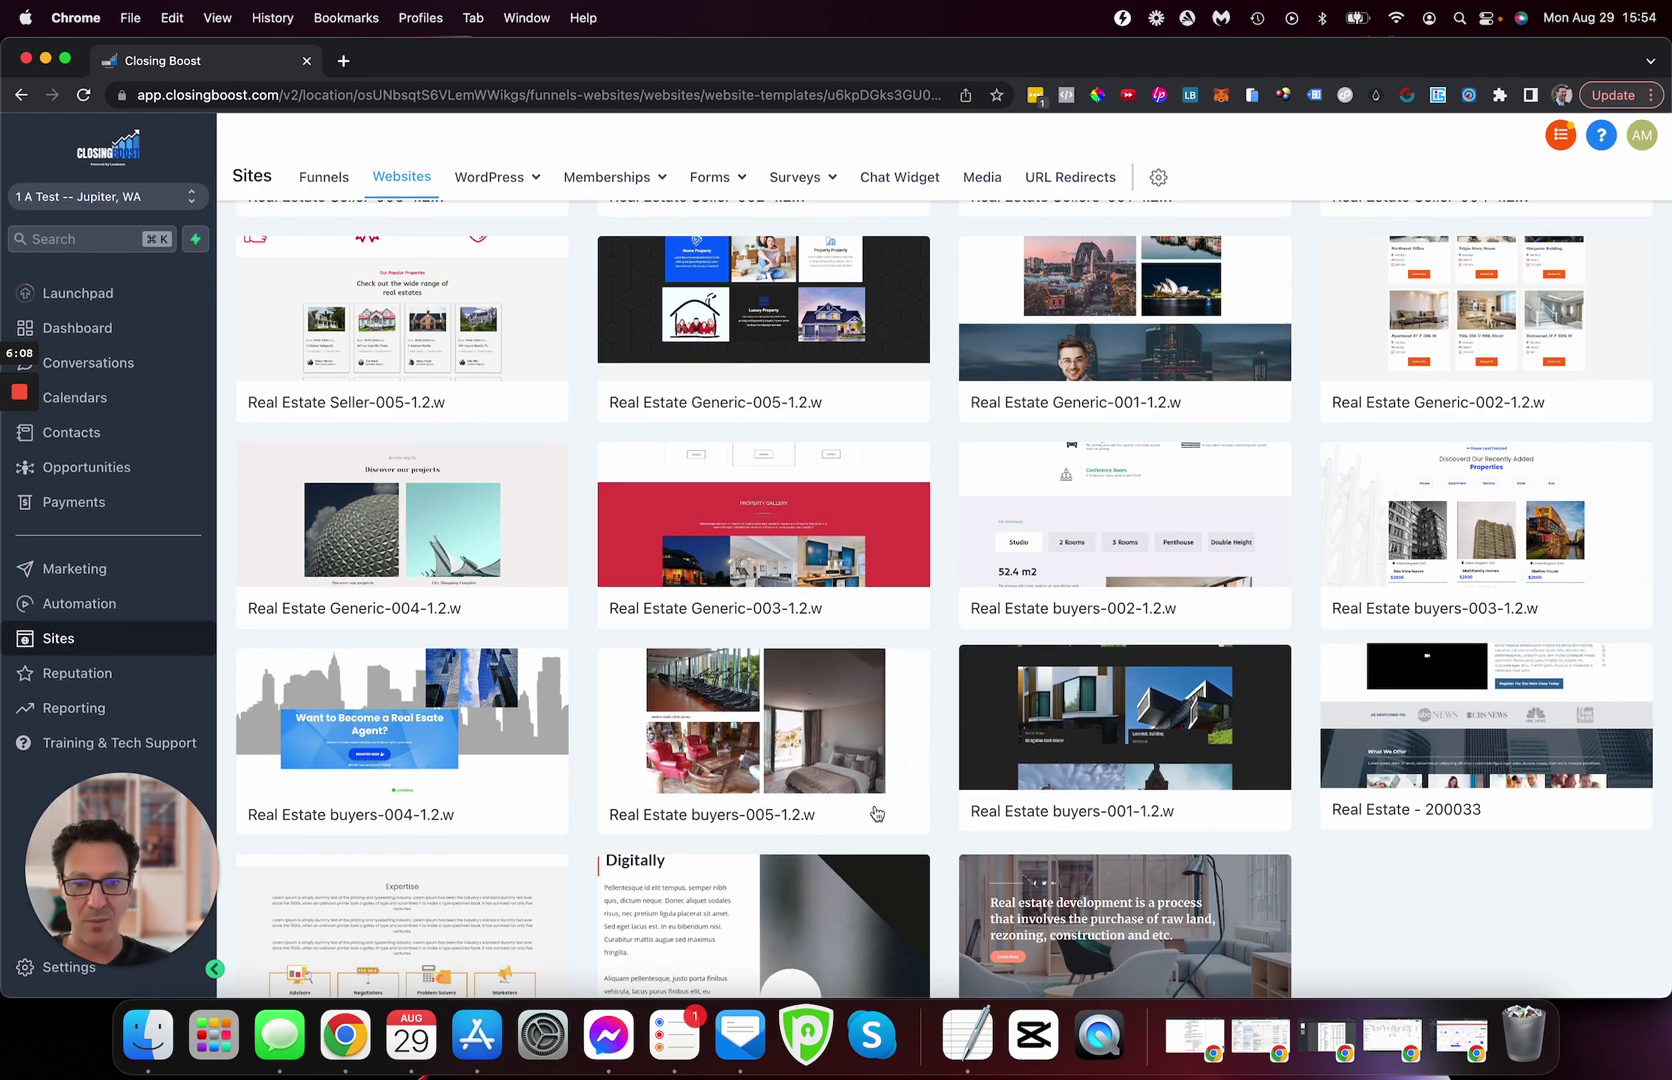
scroll(815, 830, "up", 5)
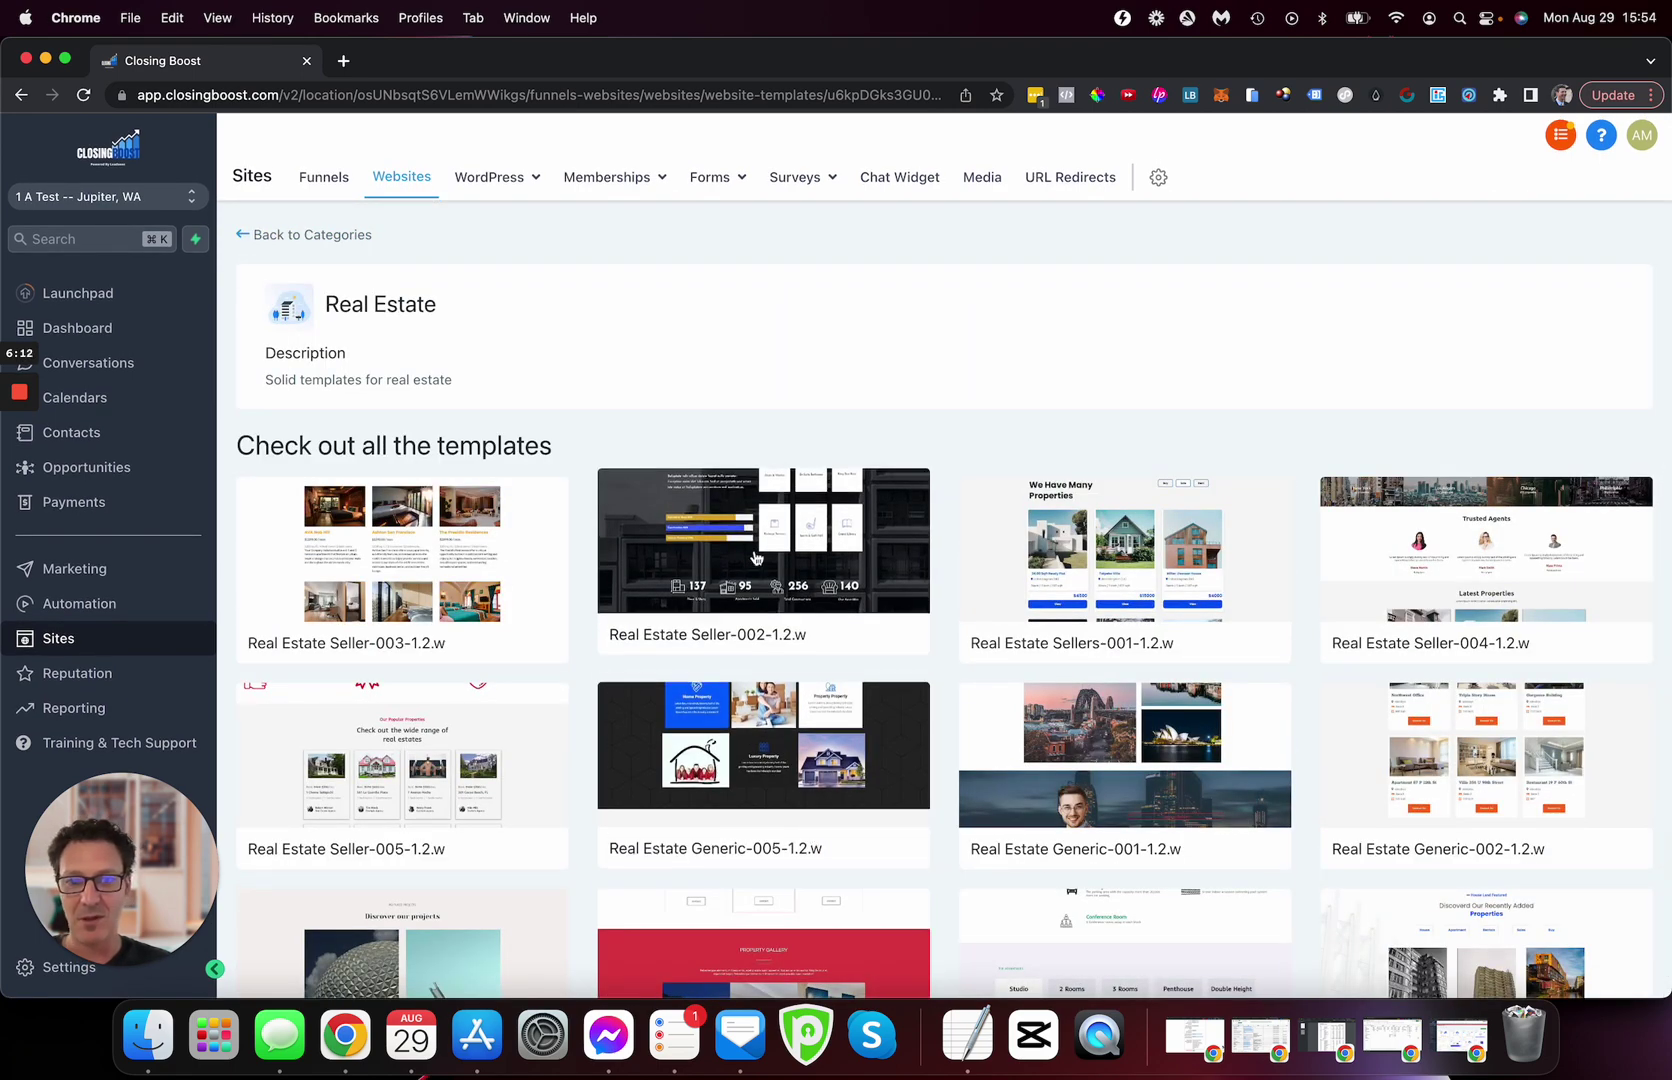
left_click(756, 558)
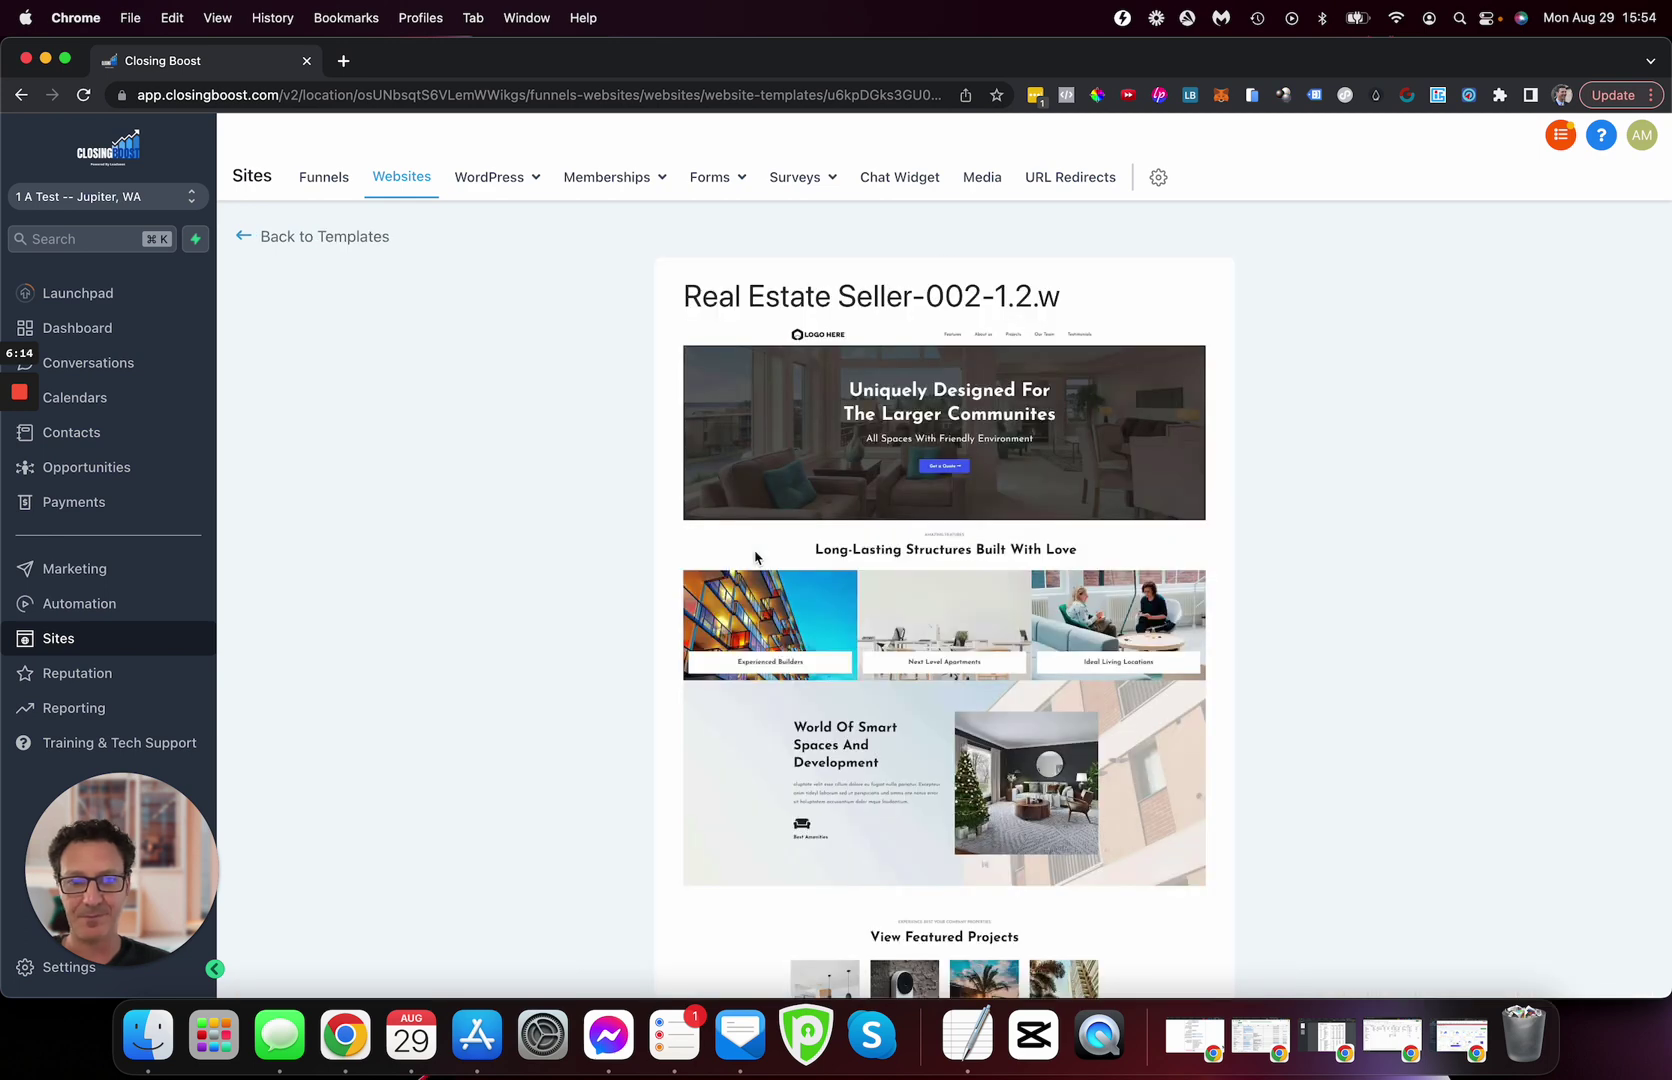
scroll(901, 534, "down", 5)
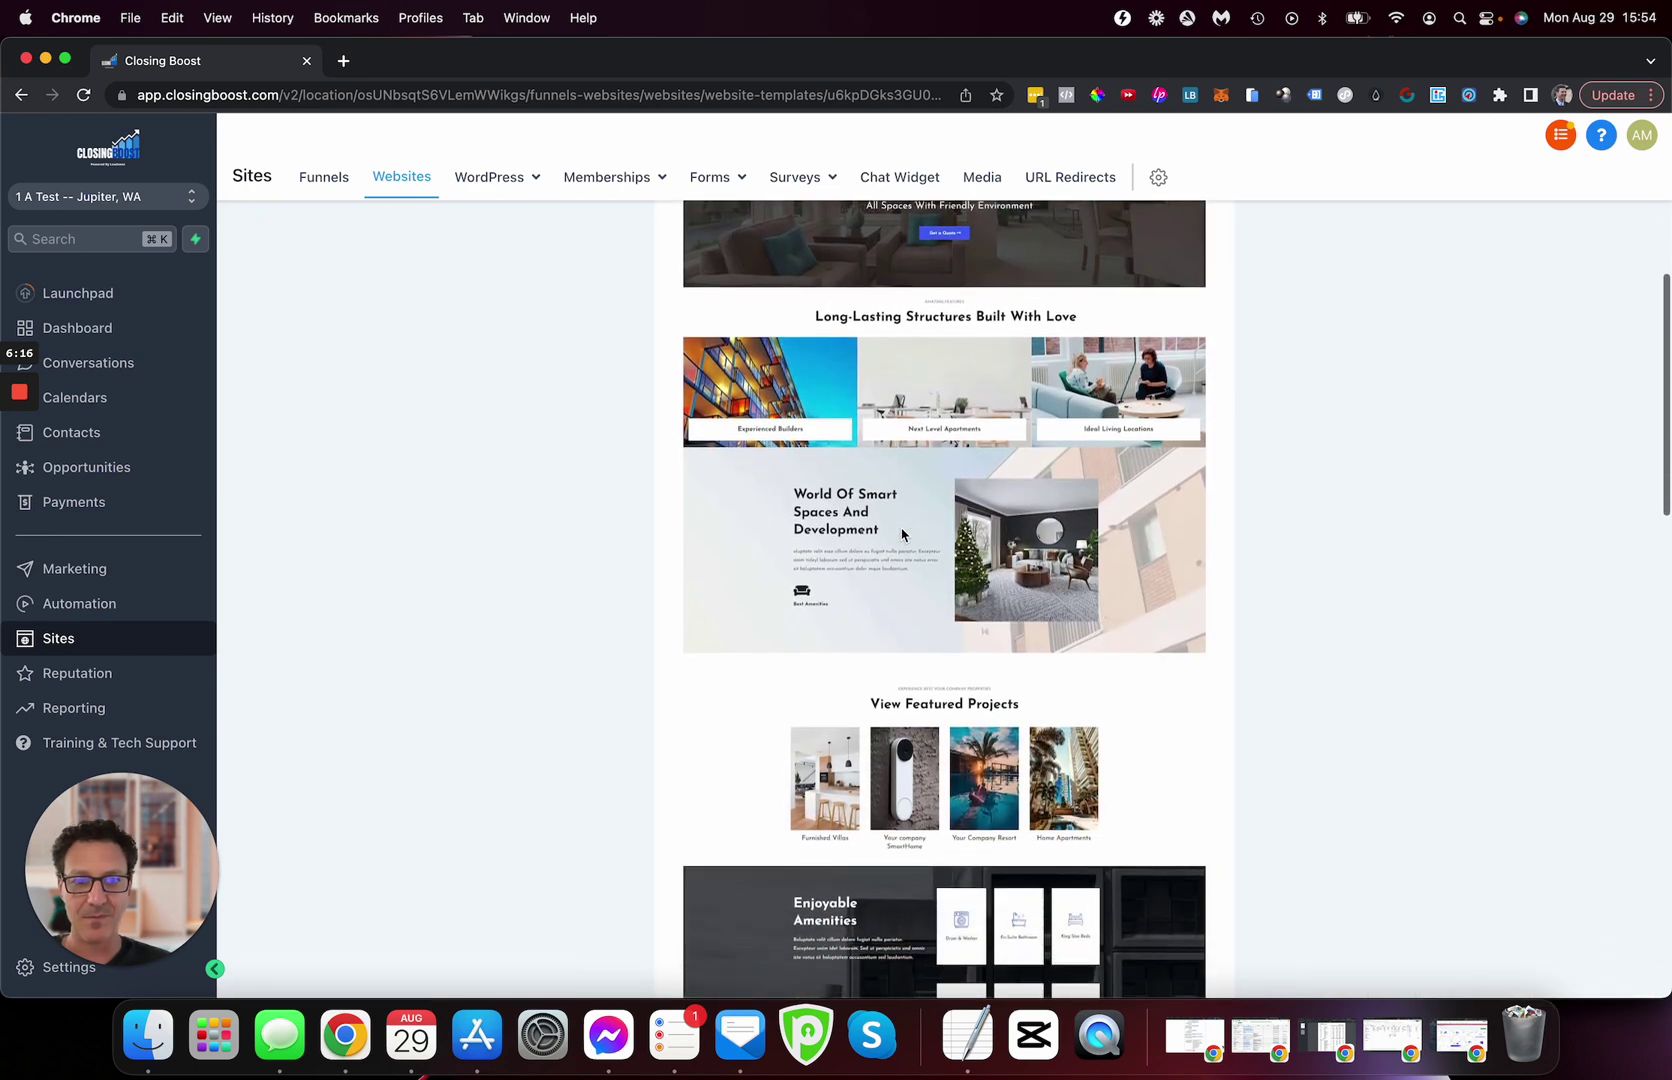
scroll(901, 534, "up", 3)
scroll(901, 534, "down", 10)
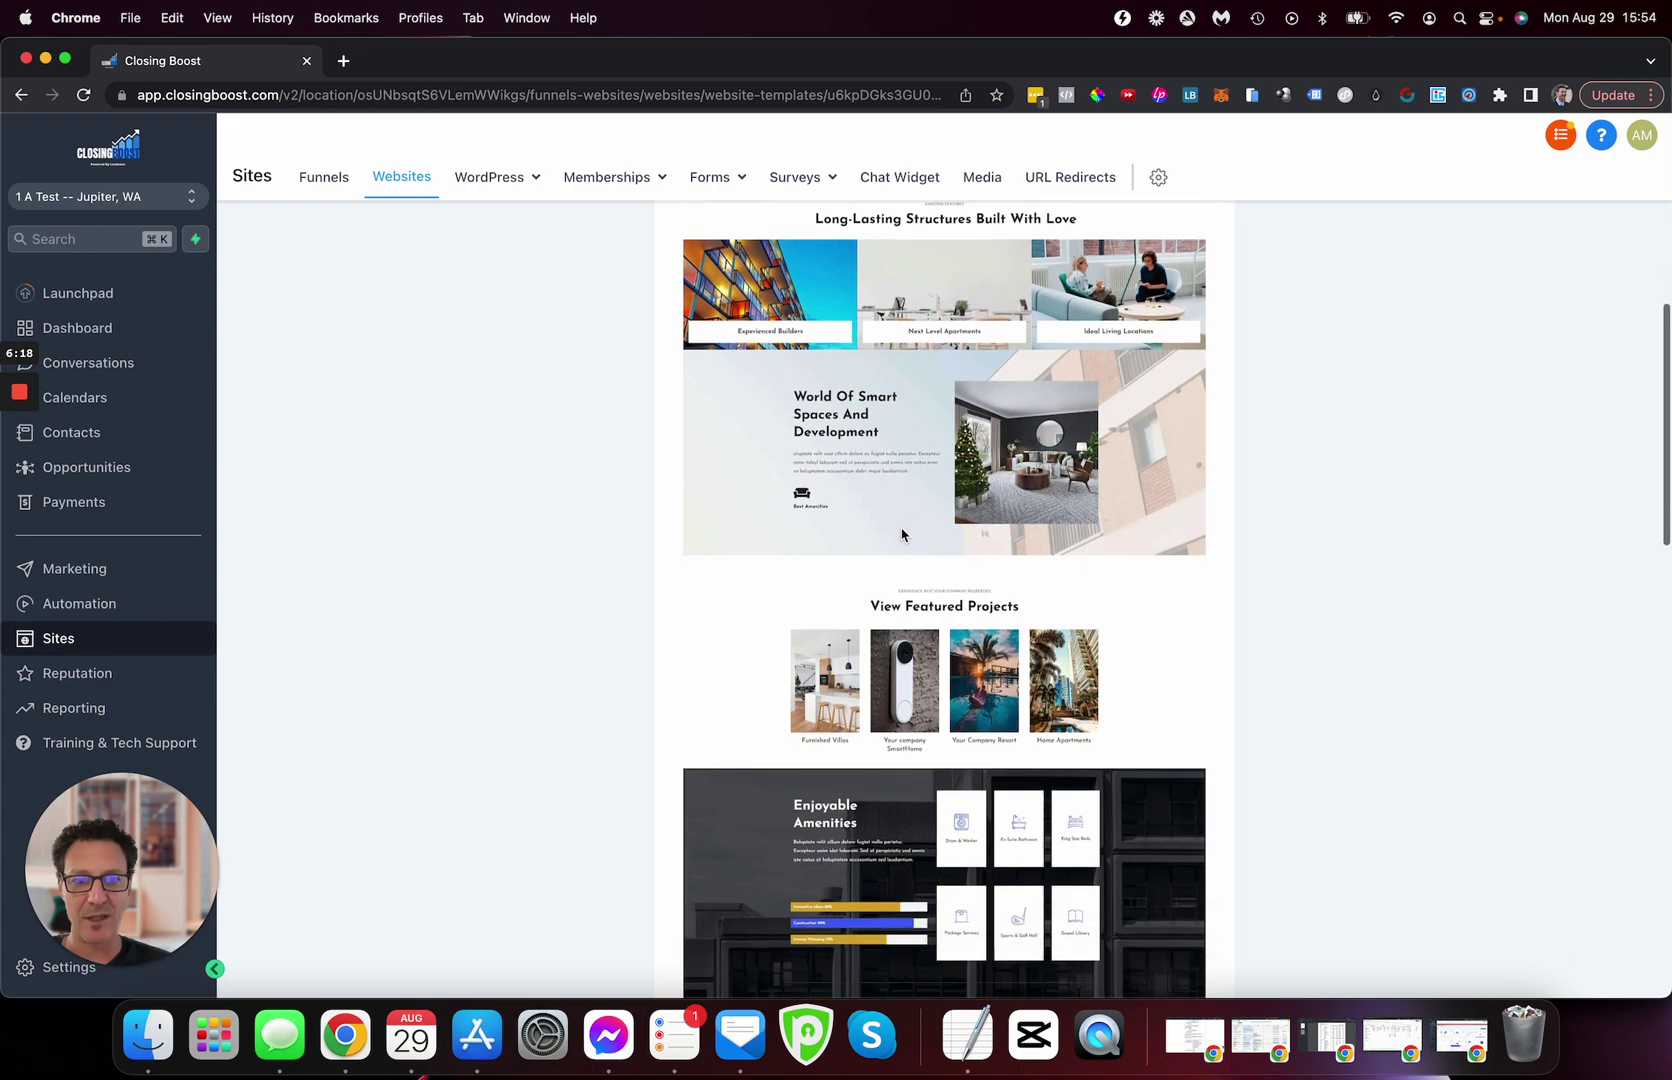
scroll(901, 534, "down", 15)
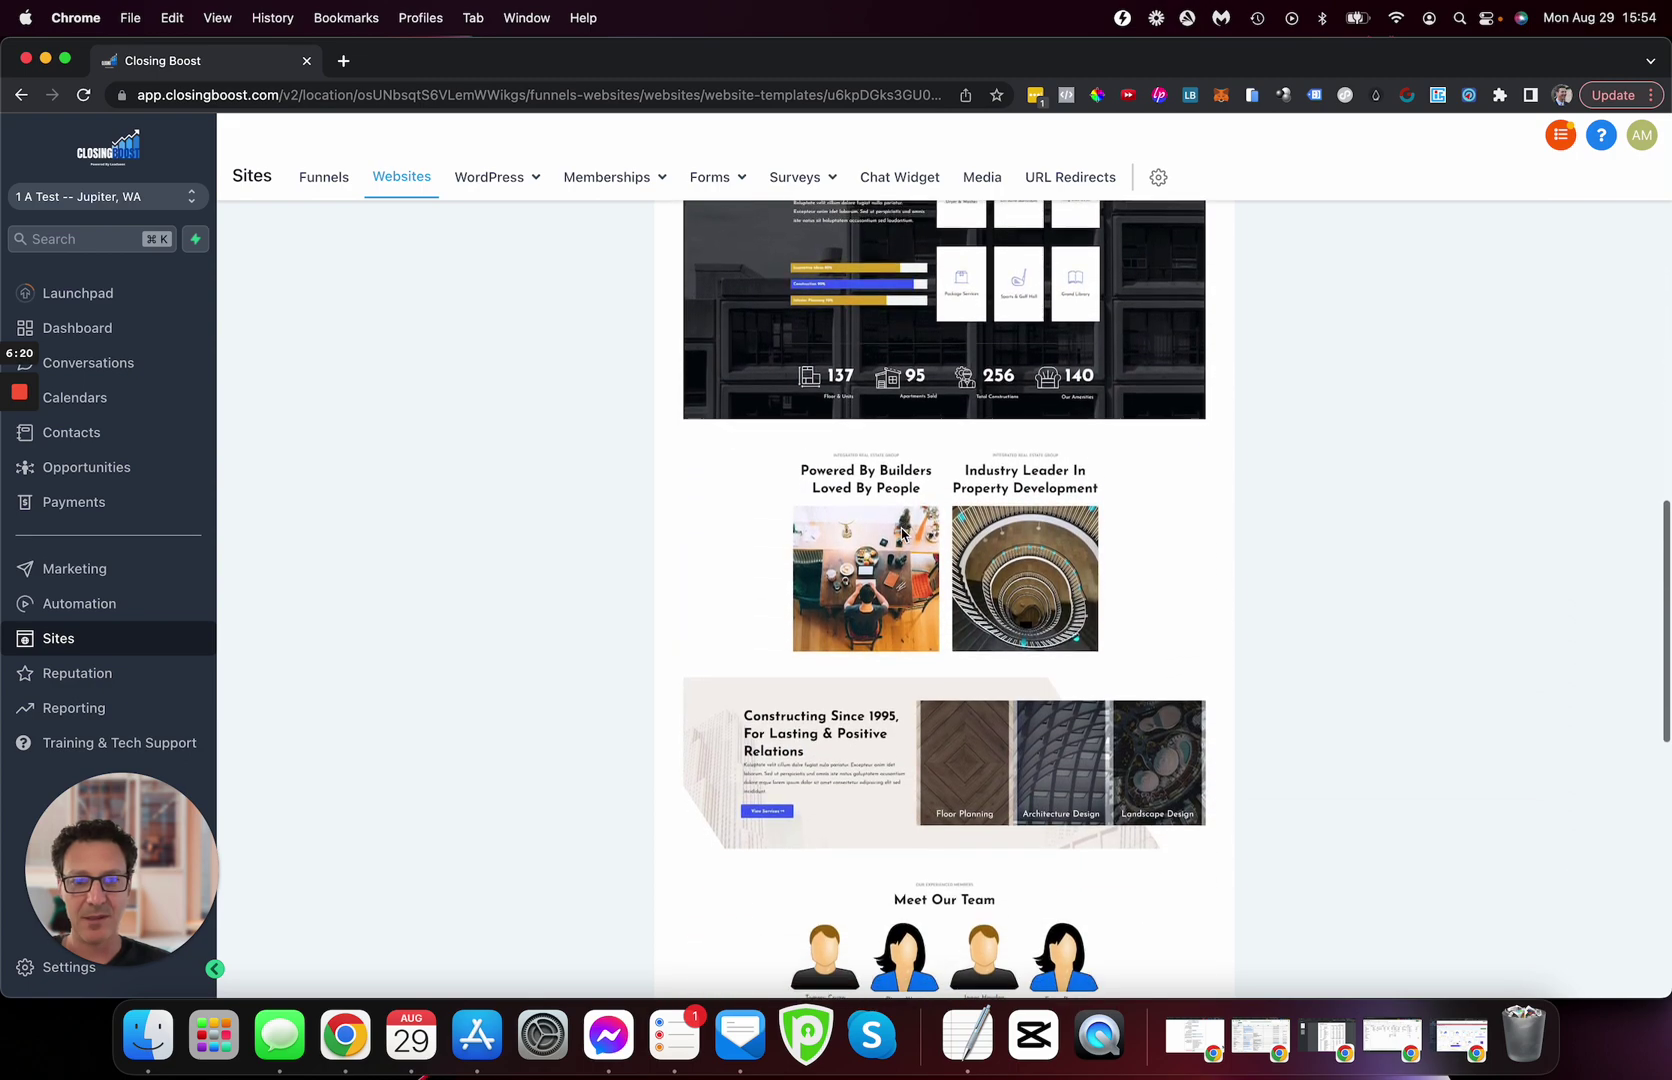
scroll(899, 530, "down", 8)
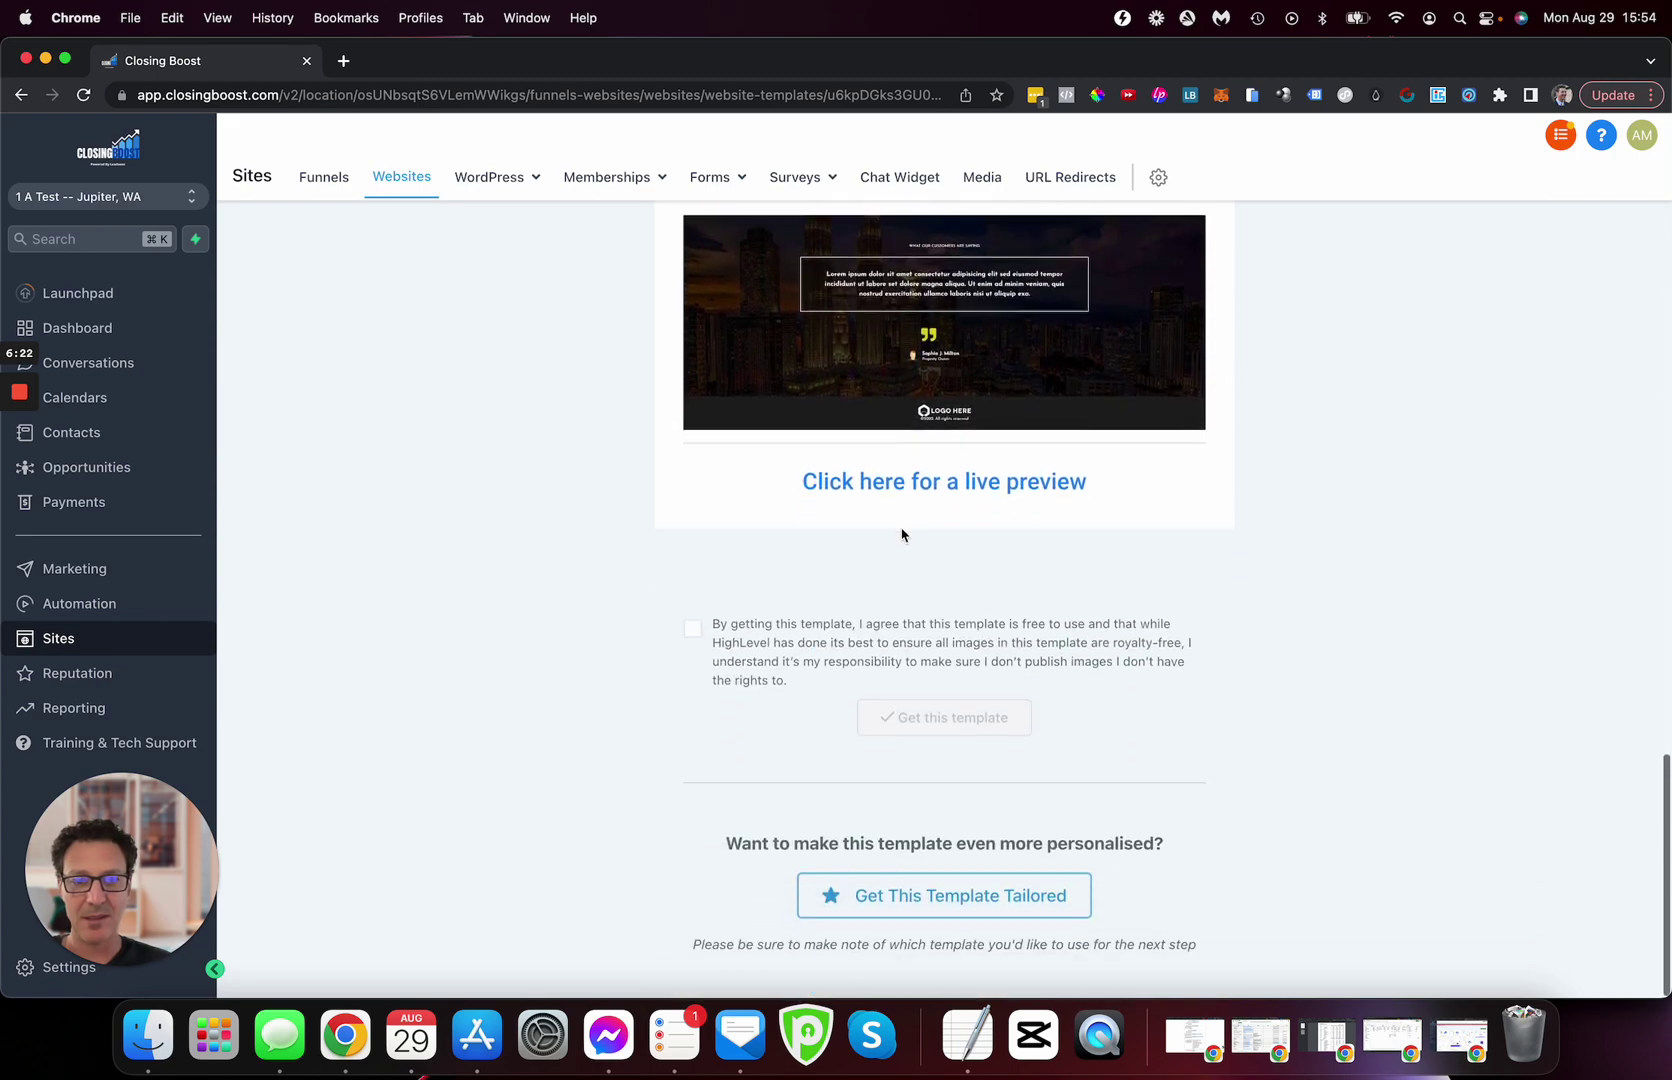
scroll(899, 530, "up", 20)
scroll(443, 387, "up", 3)
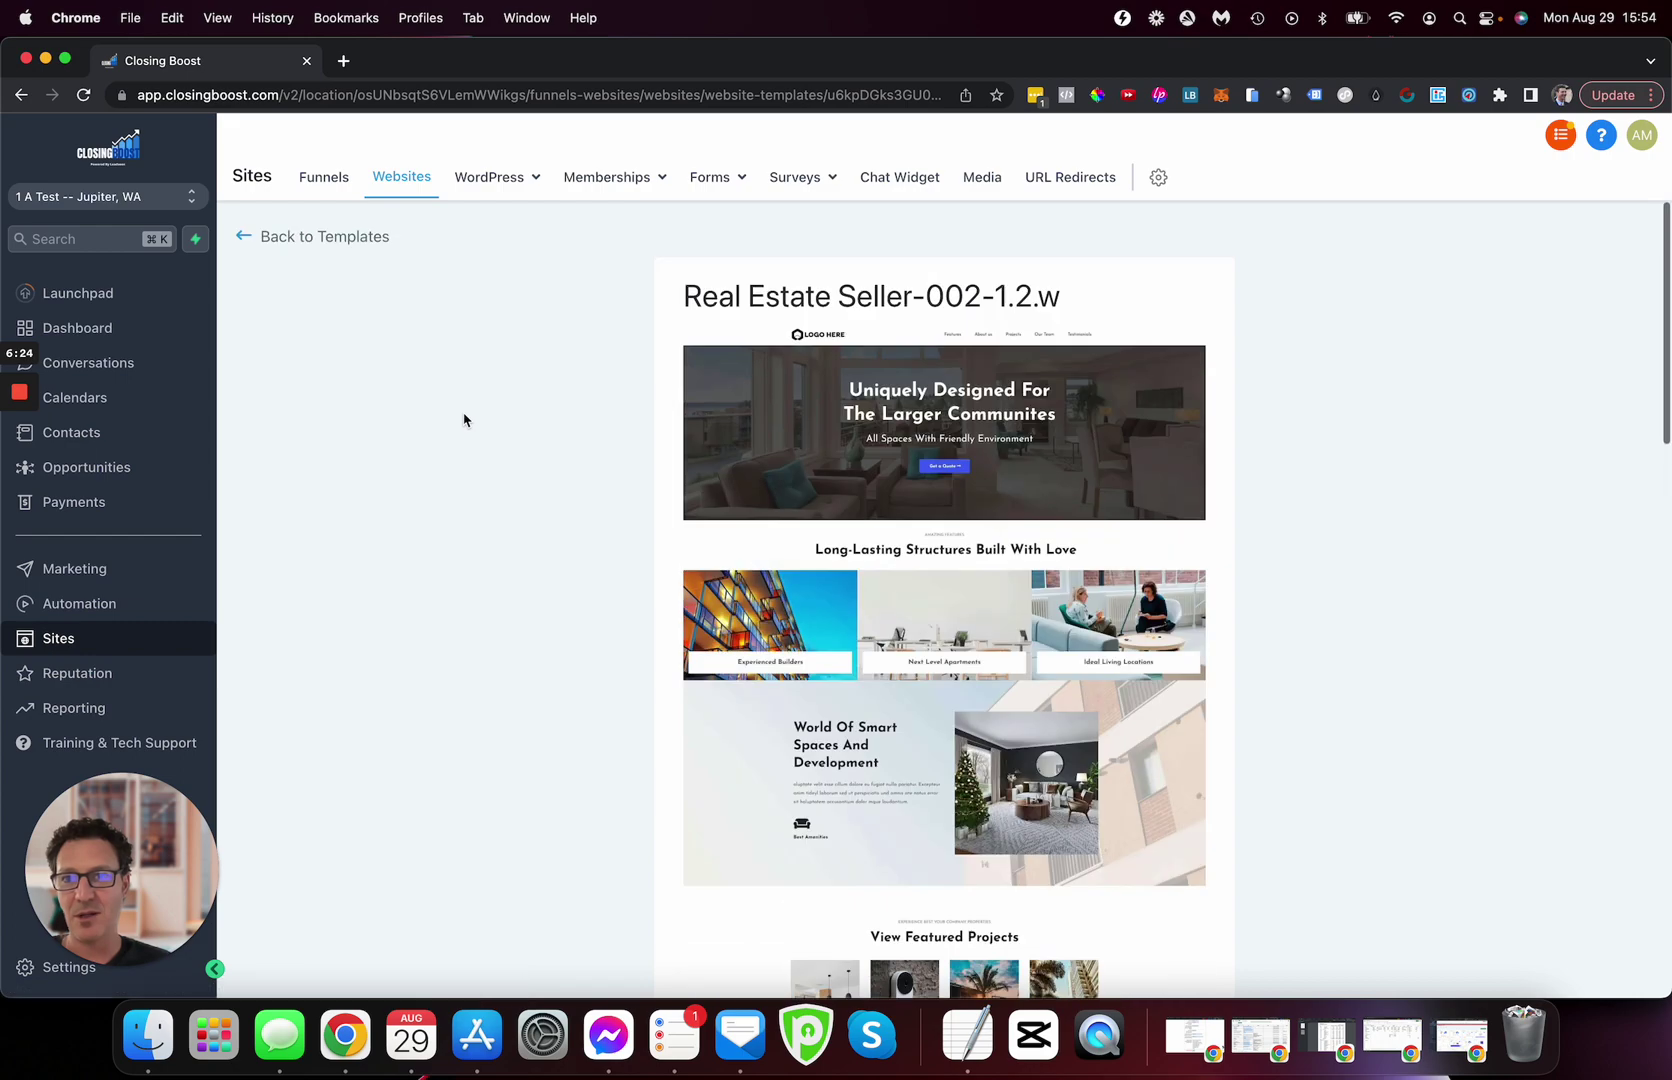
left_click(244, 240)
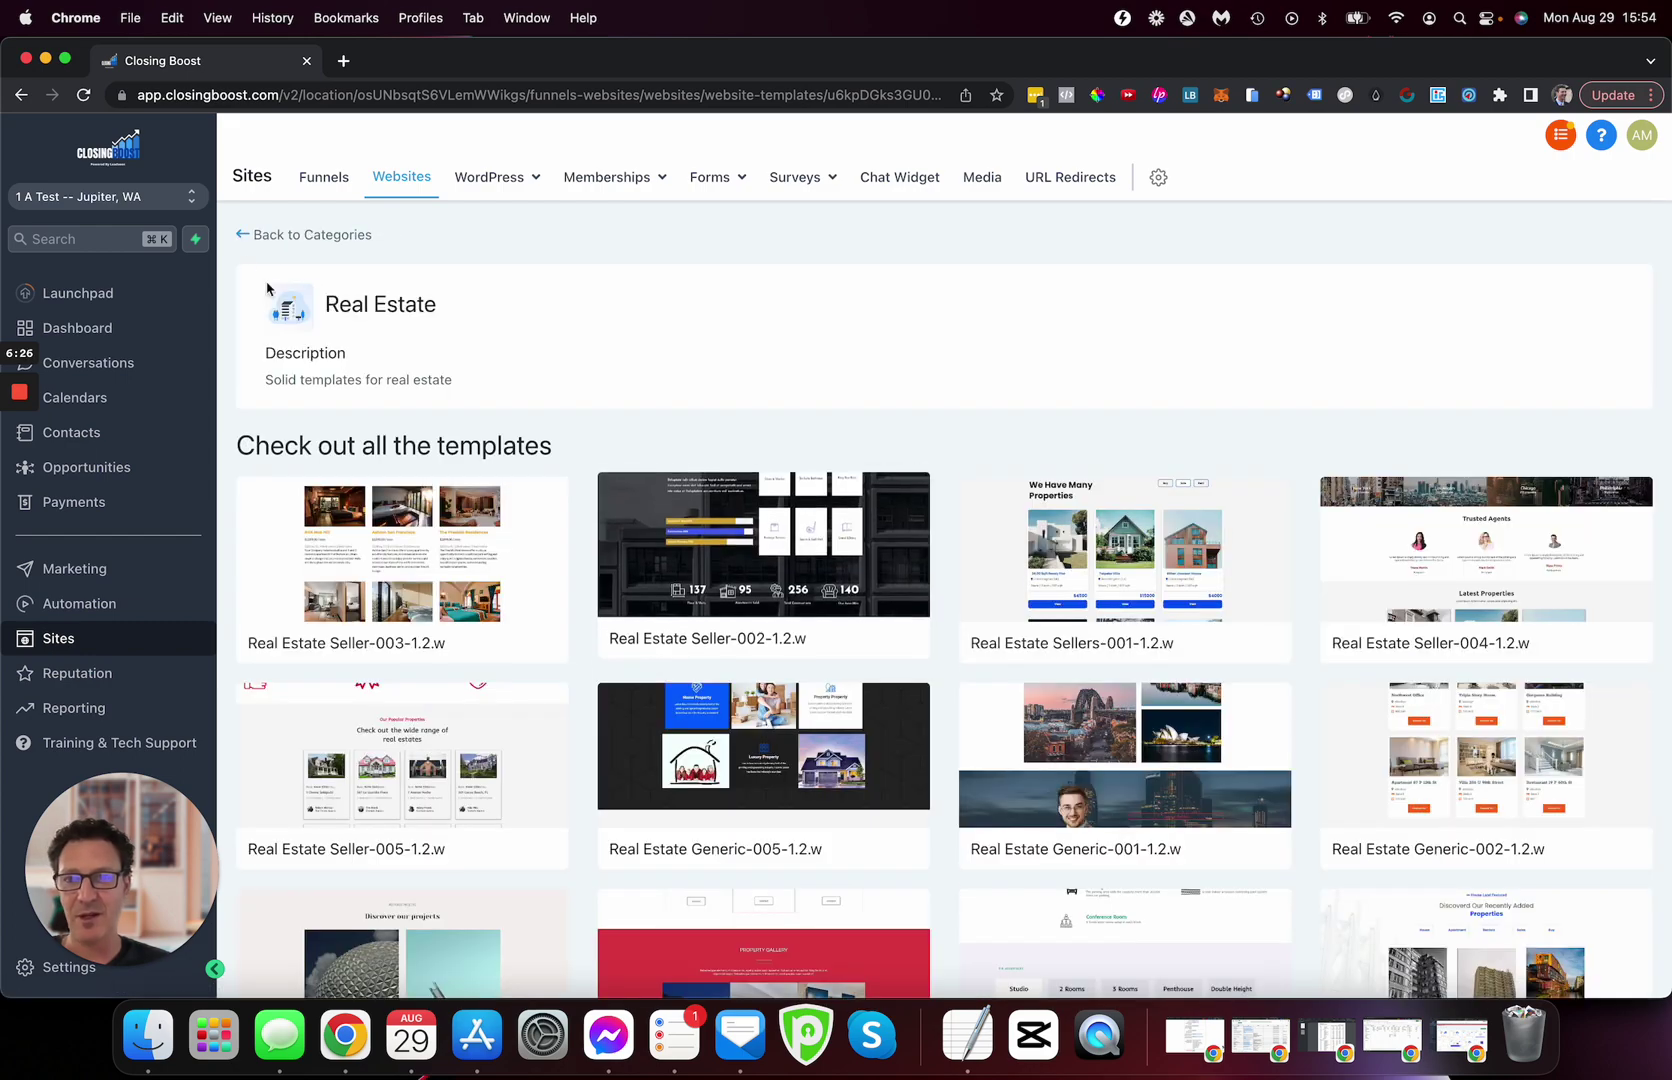
Return to all template categories and open the Solar category's templates.
left_click(242, 235)
scroll(899, 698, "down", 15)
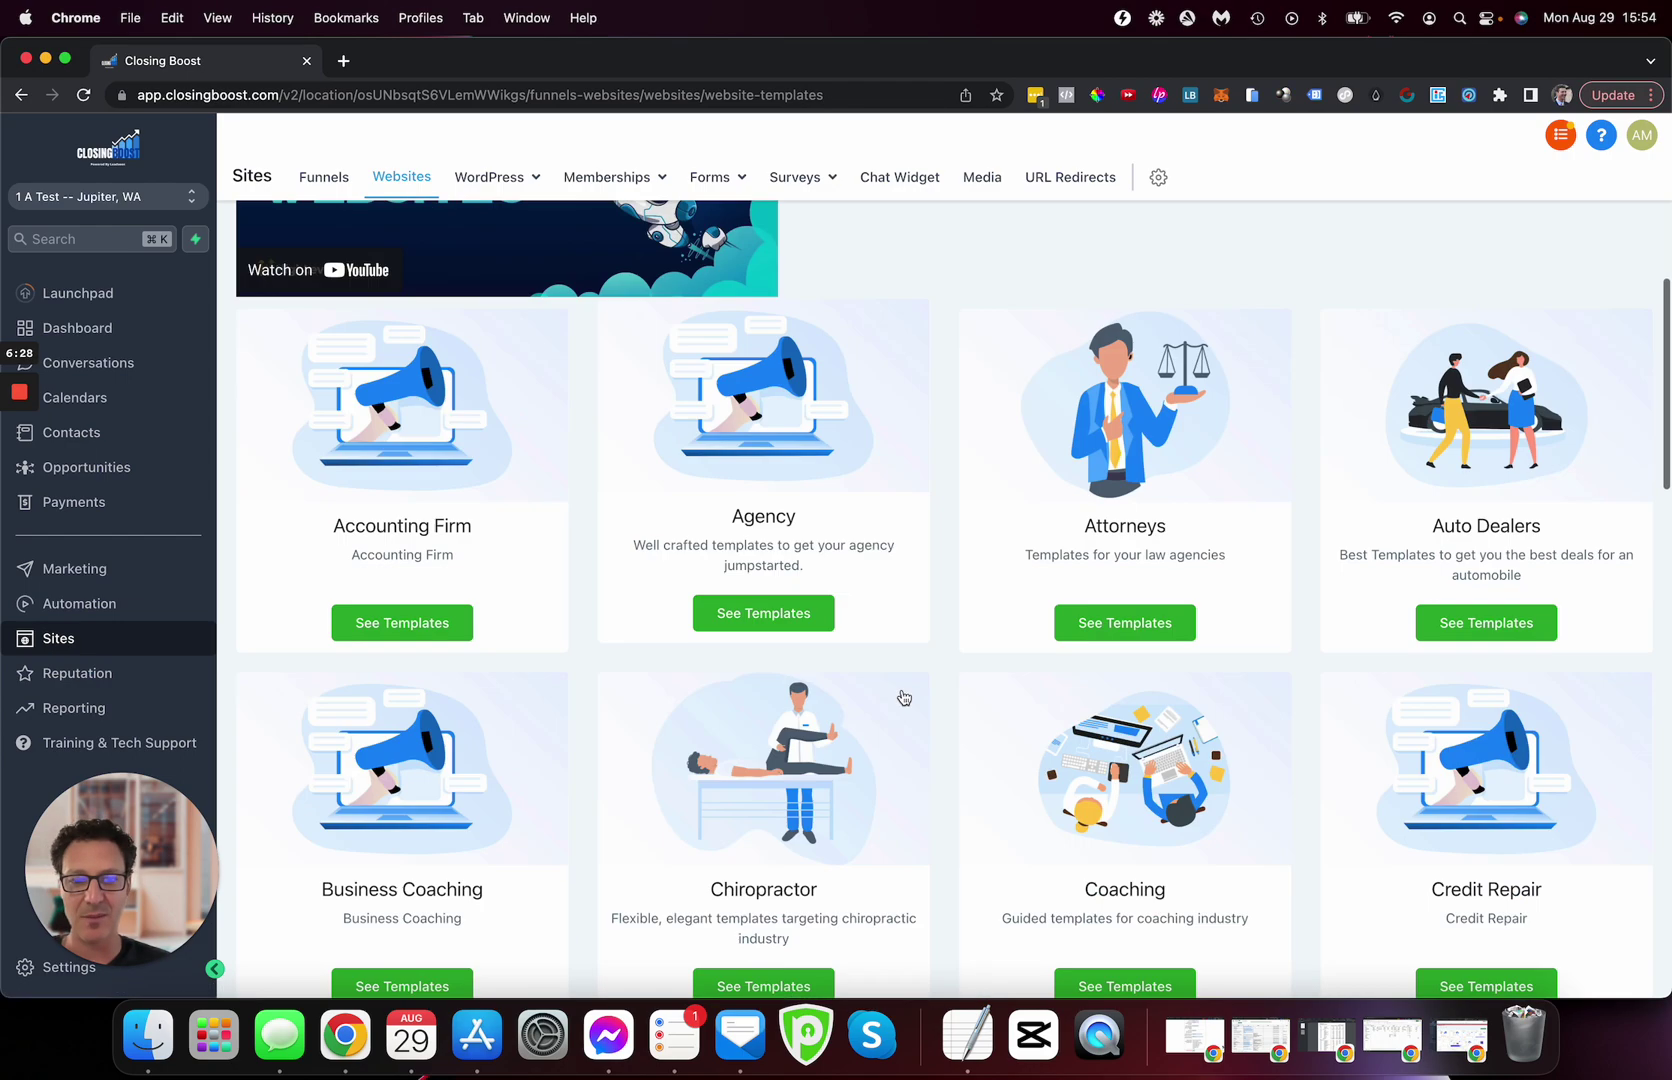
scroll(903, 697, "down", 3)
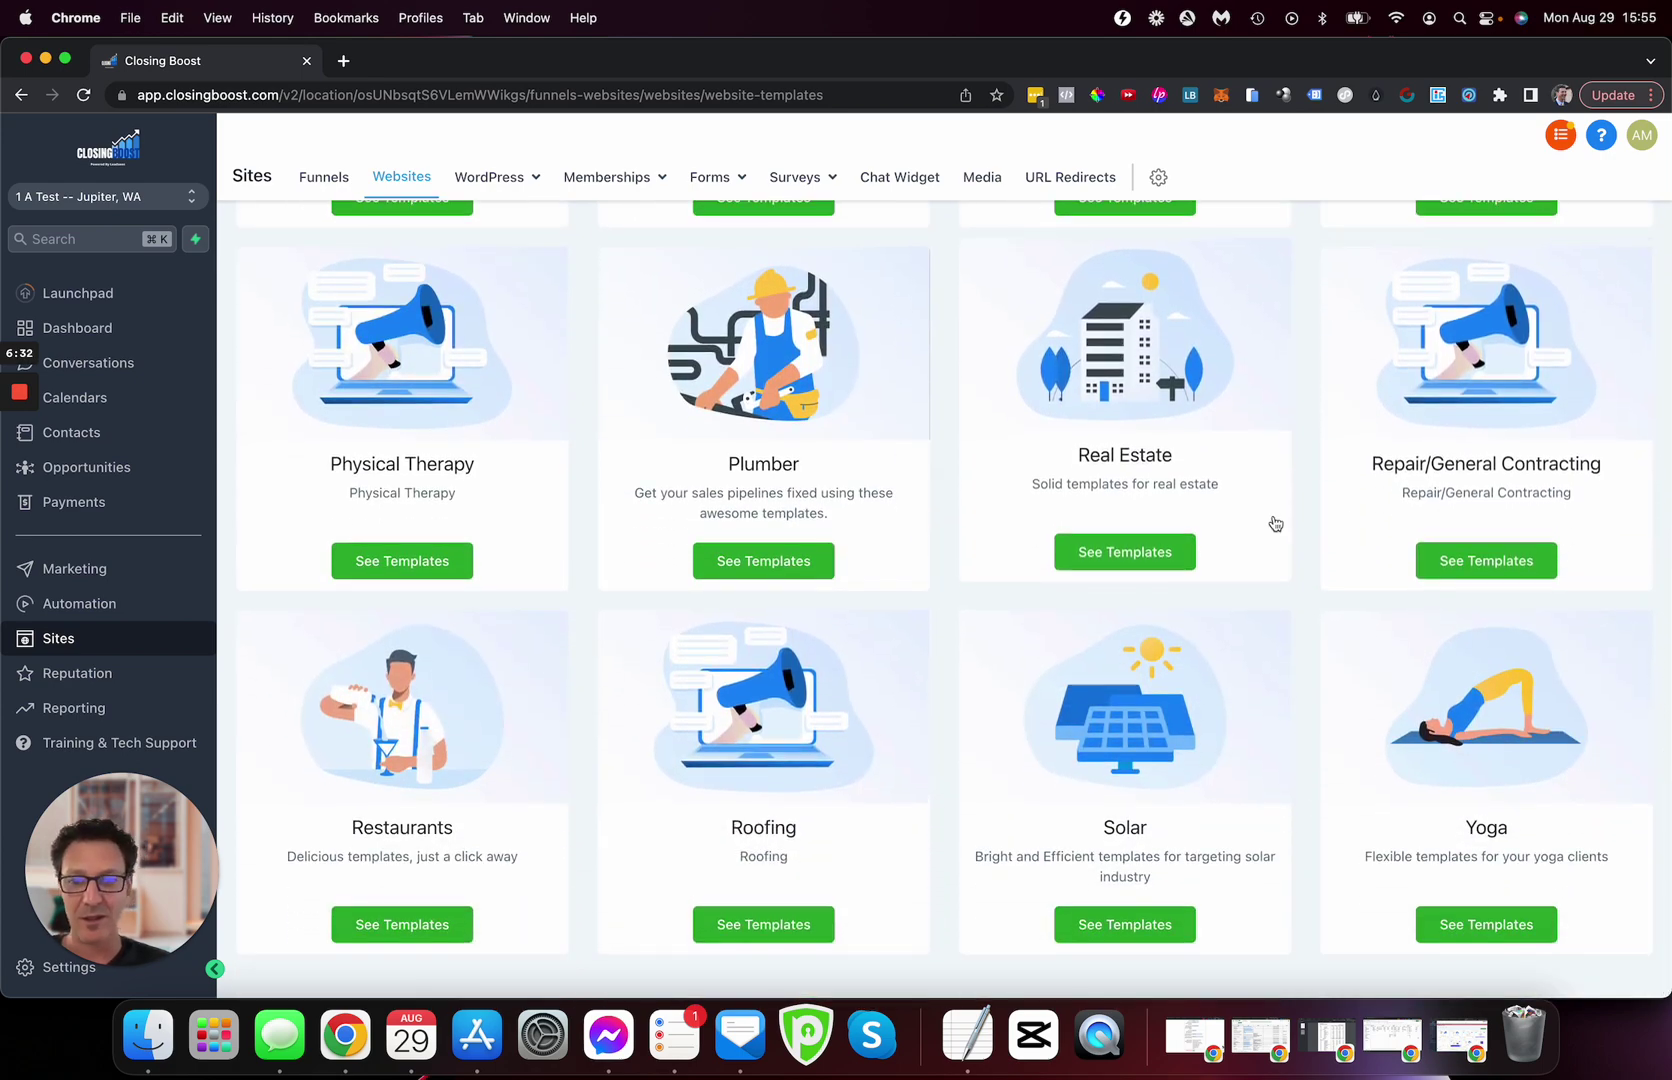
left_click(1145, 914)
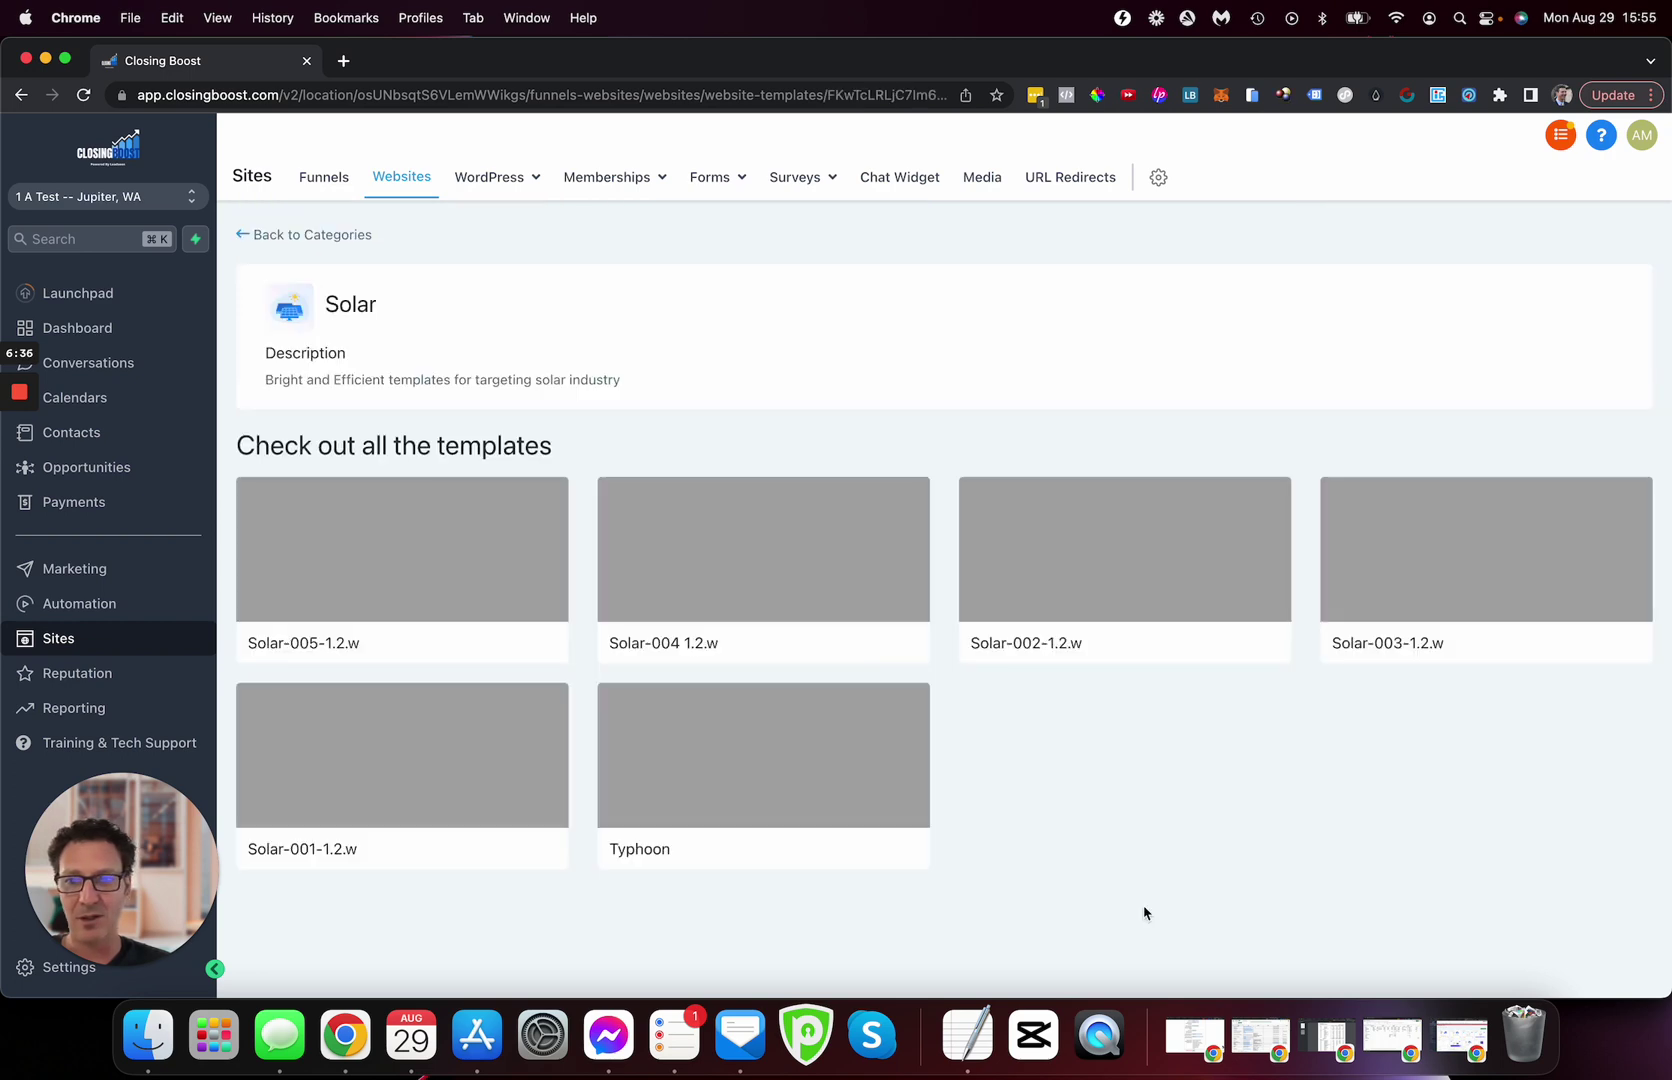